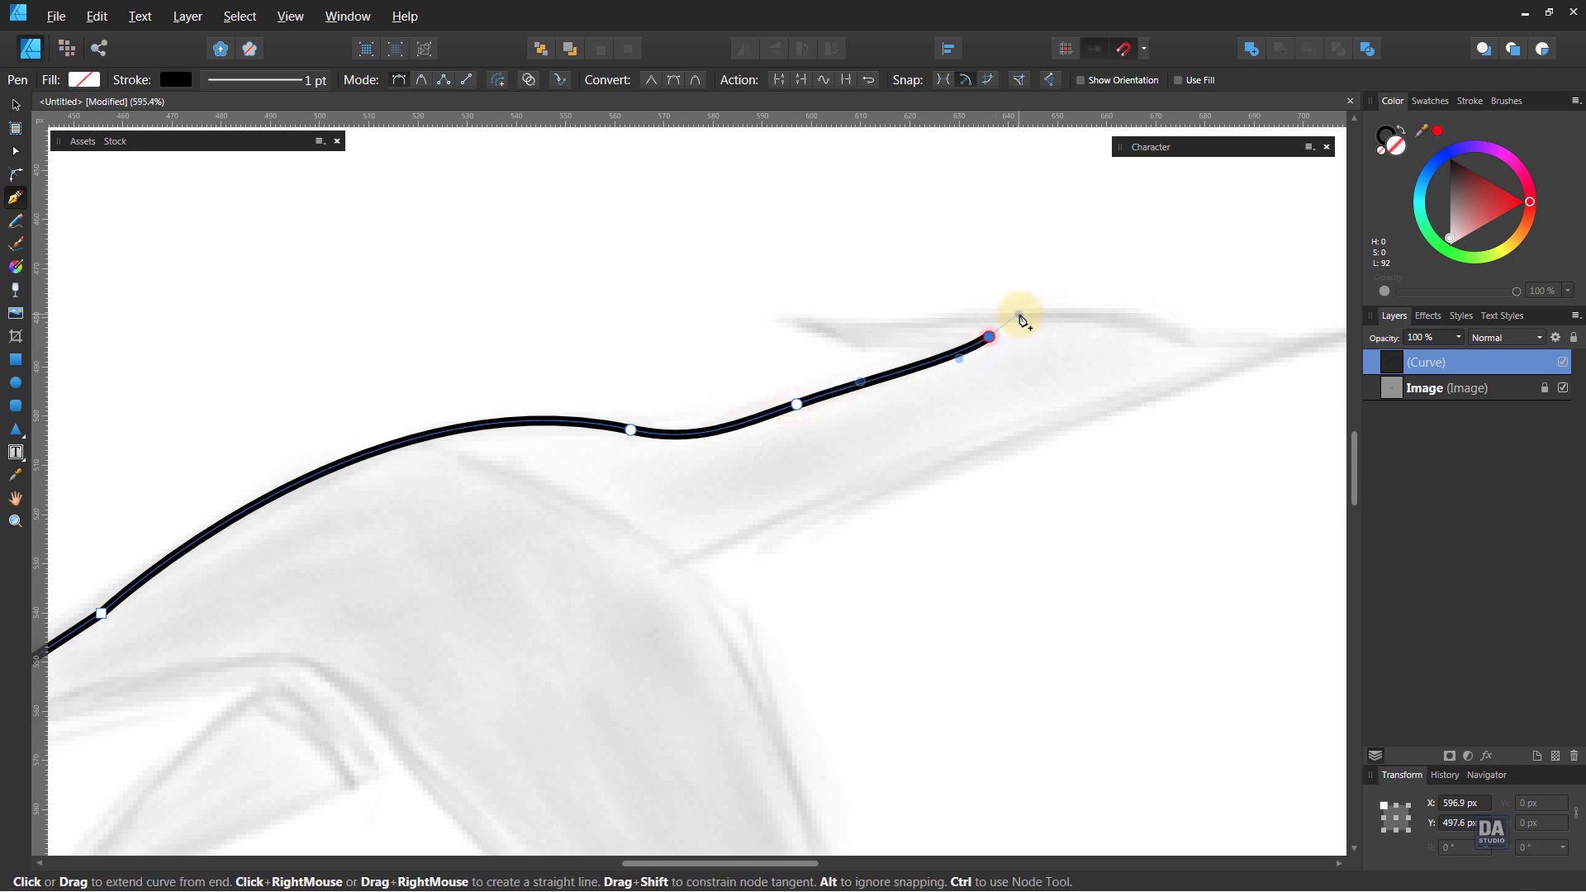
Refine the top outline of the neck by repositioning its last two nodes and curve handles along the sketch
{"action": "left_click_drag", "start_coordinate": [1020, 315], "coordinate": [1021, 317]}
{"action": "left_click_drag", "start_coordinate": [838, 391], "coordinate": [835, 388]}
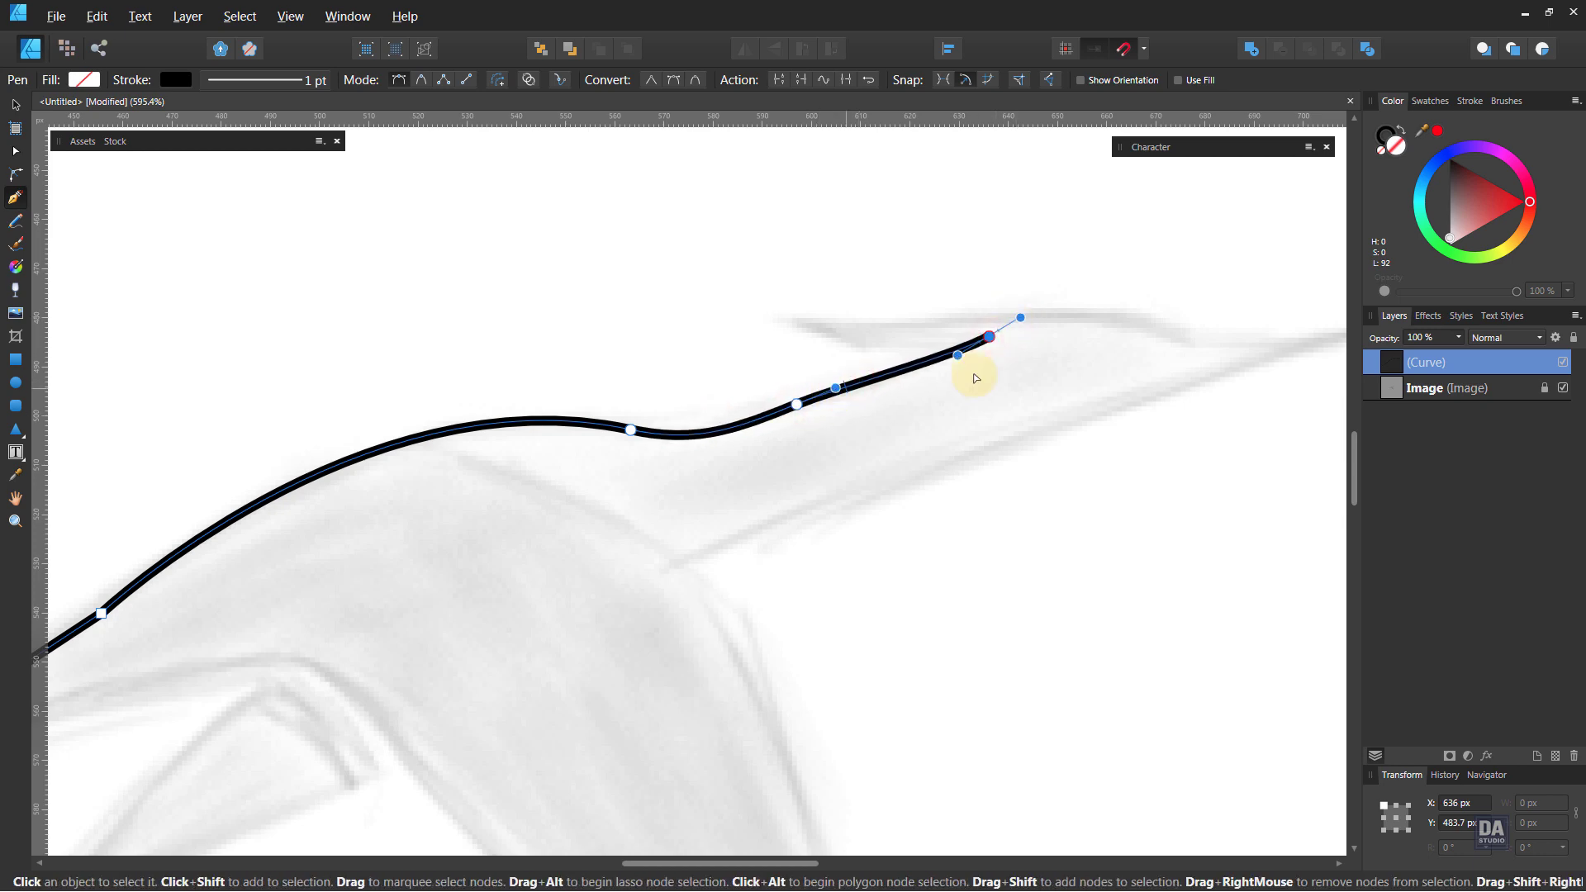
{"action": "mouse_move", "coordinate": [990, 337]}
{"action": "left_mouse_down"}
{"action": "mouse_move", "coordinate": [923, 361]}
{"action": "mouse_move", "coordinate": [965, 338]}
{"action": "left_mouse_up"}
{"action": "left_click_drag", "start_coordinate": [797, 406], "coordinate": [783, 413]}
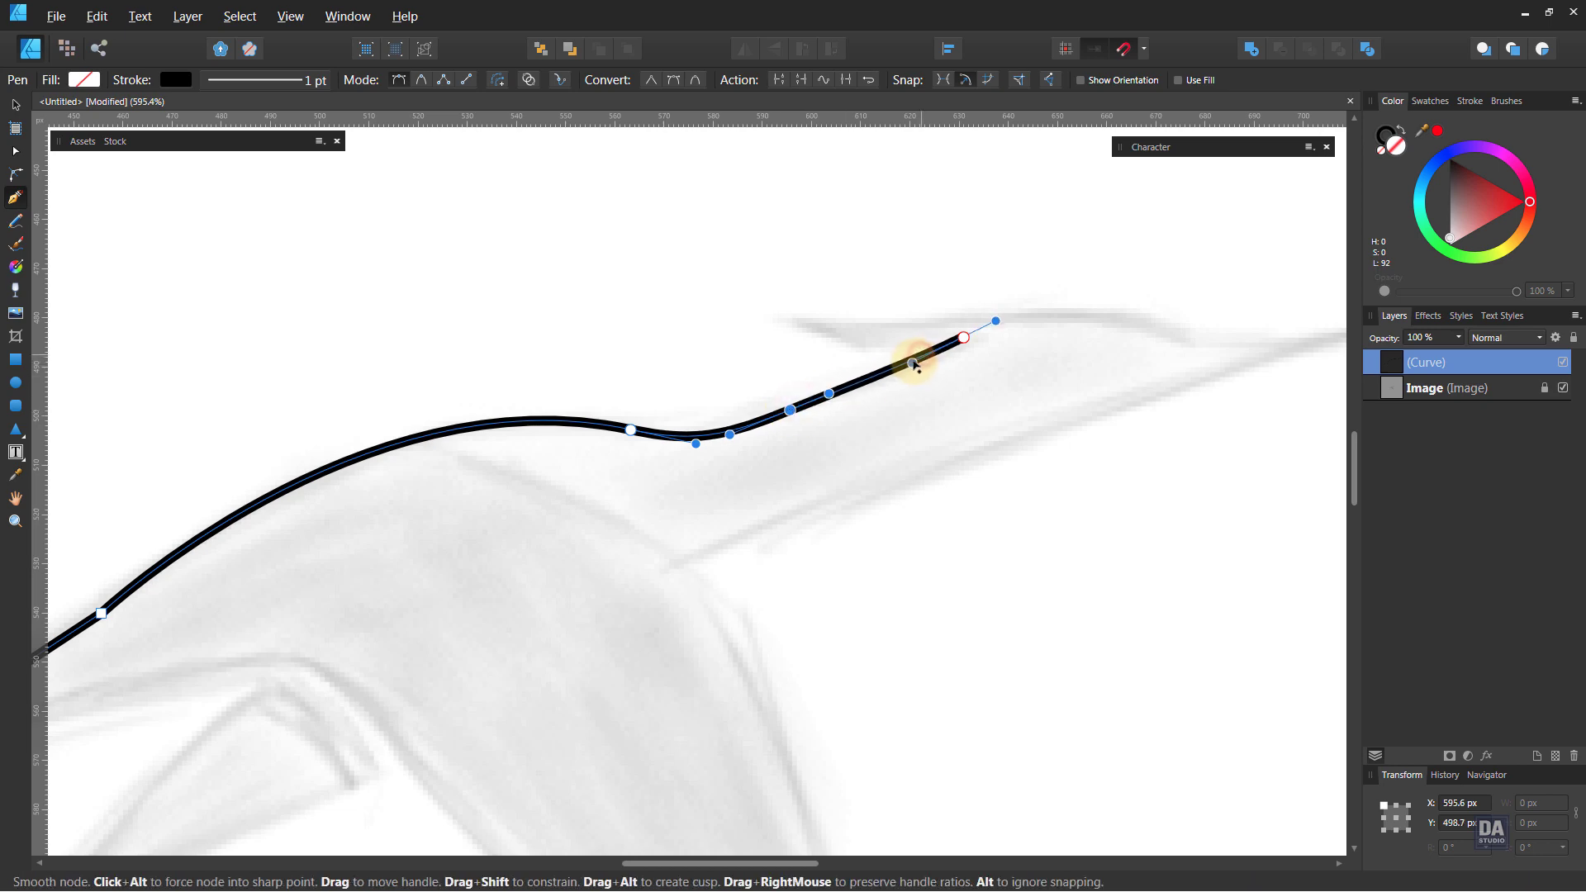
{"action": "left_click", "coordinate": [964, 338]}
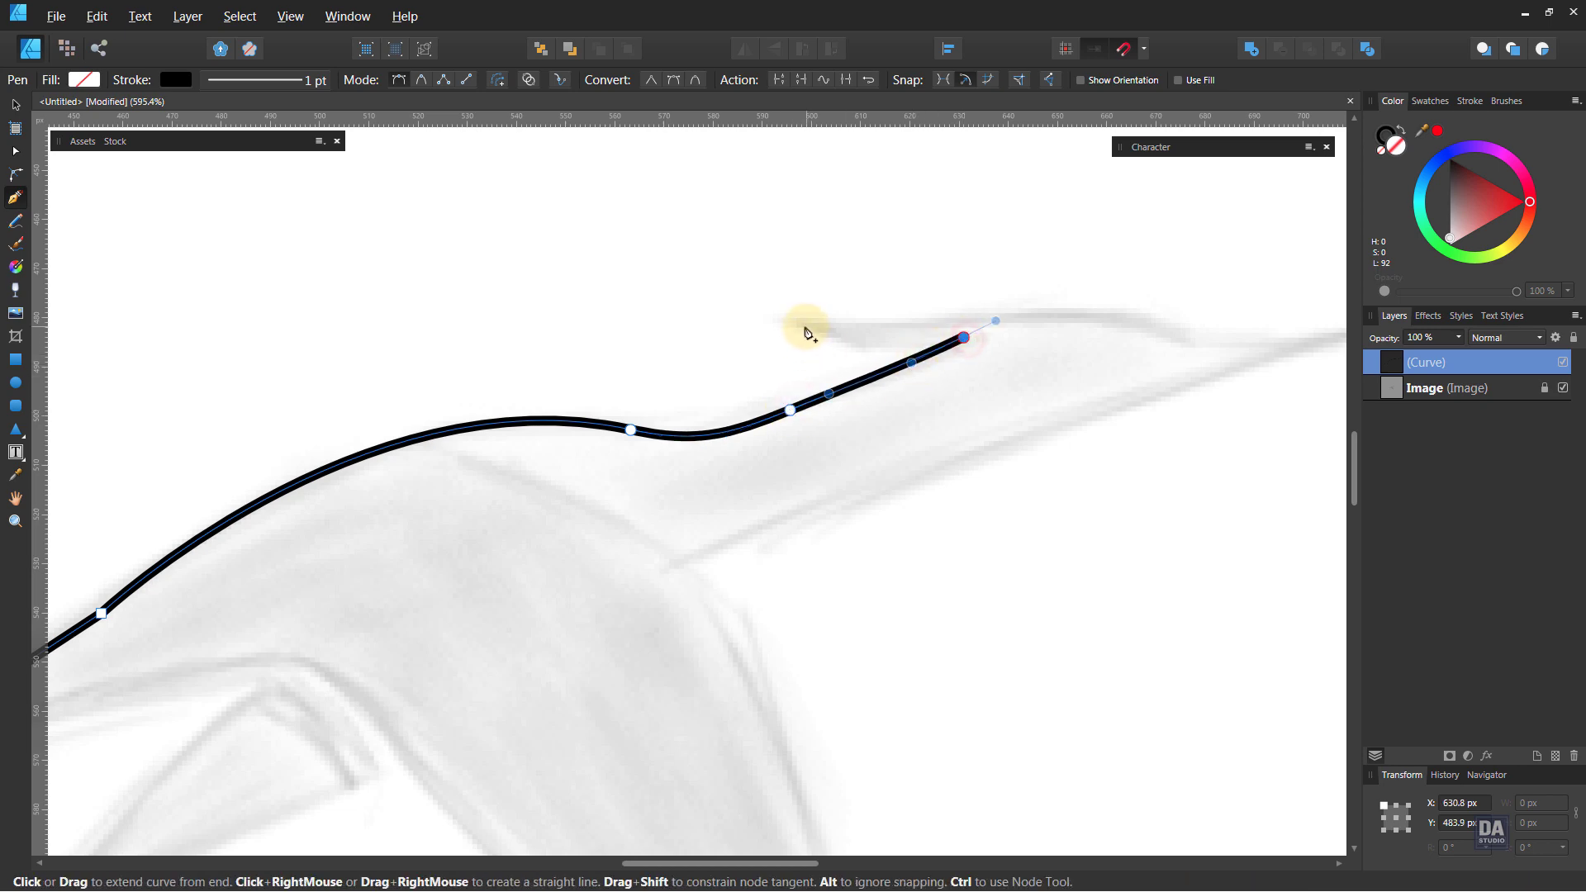
{"action": "left_click_drag", "start_coordinate": [799, 325], "coordinate": [742, 258]}
{"action": "key", "text": "ctrl+z"}
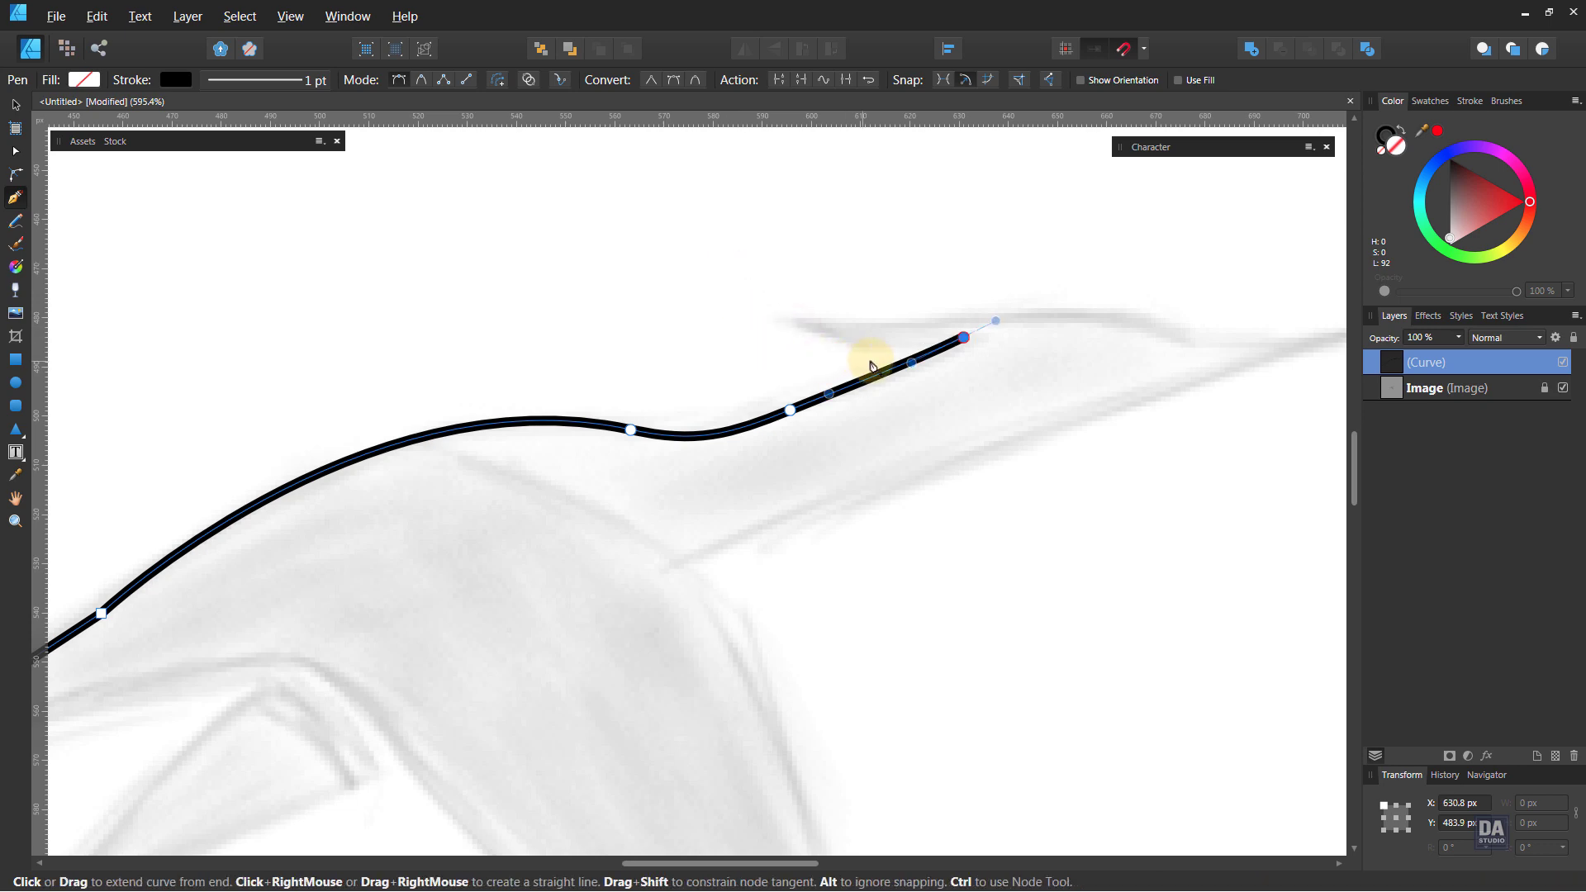
{"action": "key", "text": "ctrl+z"}
Trace the bird's head crest out to its sharp tip and back to the head, with corner nodes at each turn
{"action": "left_click", "coordinate": [964, 338]}
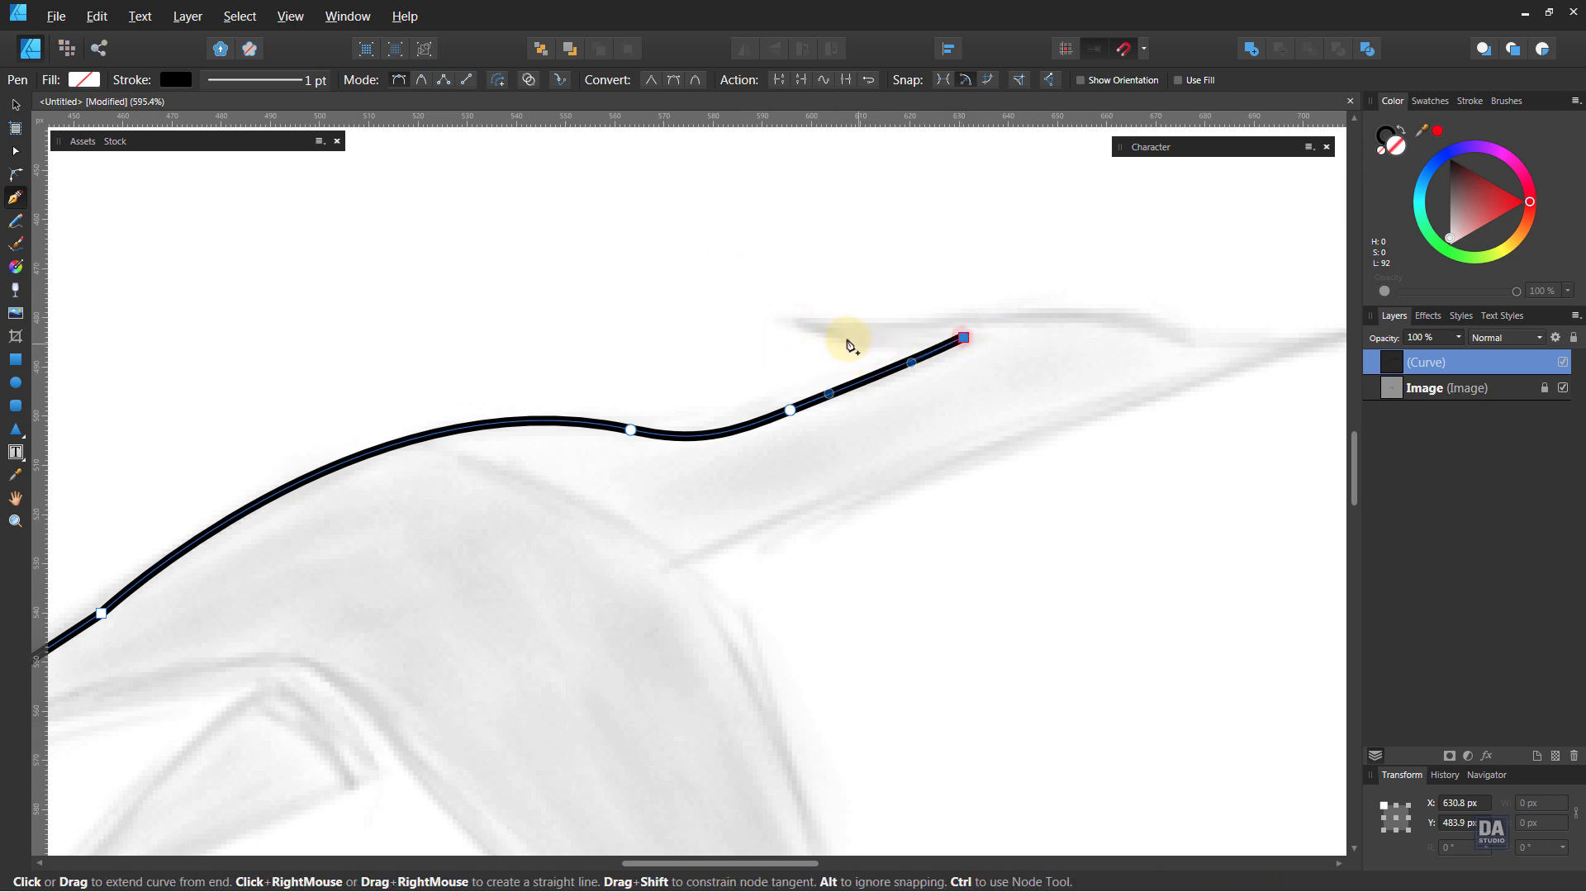
{"action": "left_click_drag", "start_coordinate": [799, 325], "coordinate": [722, 277]}
{"action": "left_click", "coordinate": [799, 324]}
{"action": "key", "text": "space"}
{"action": "left_click_drag", "start_coordinate": [959, 349], "coordinate": [751, 387]}
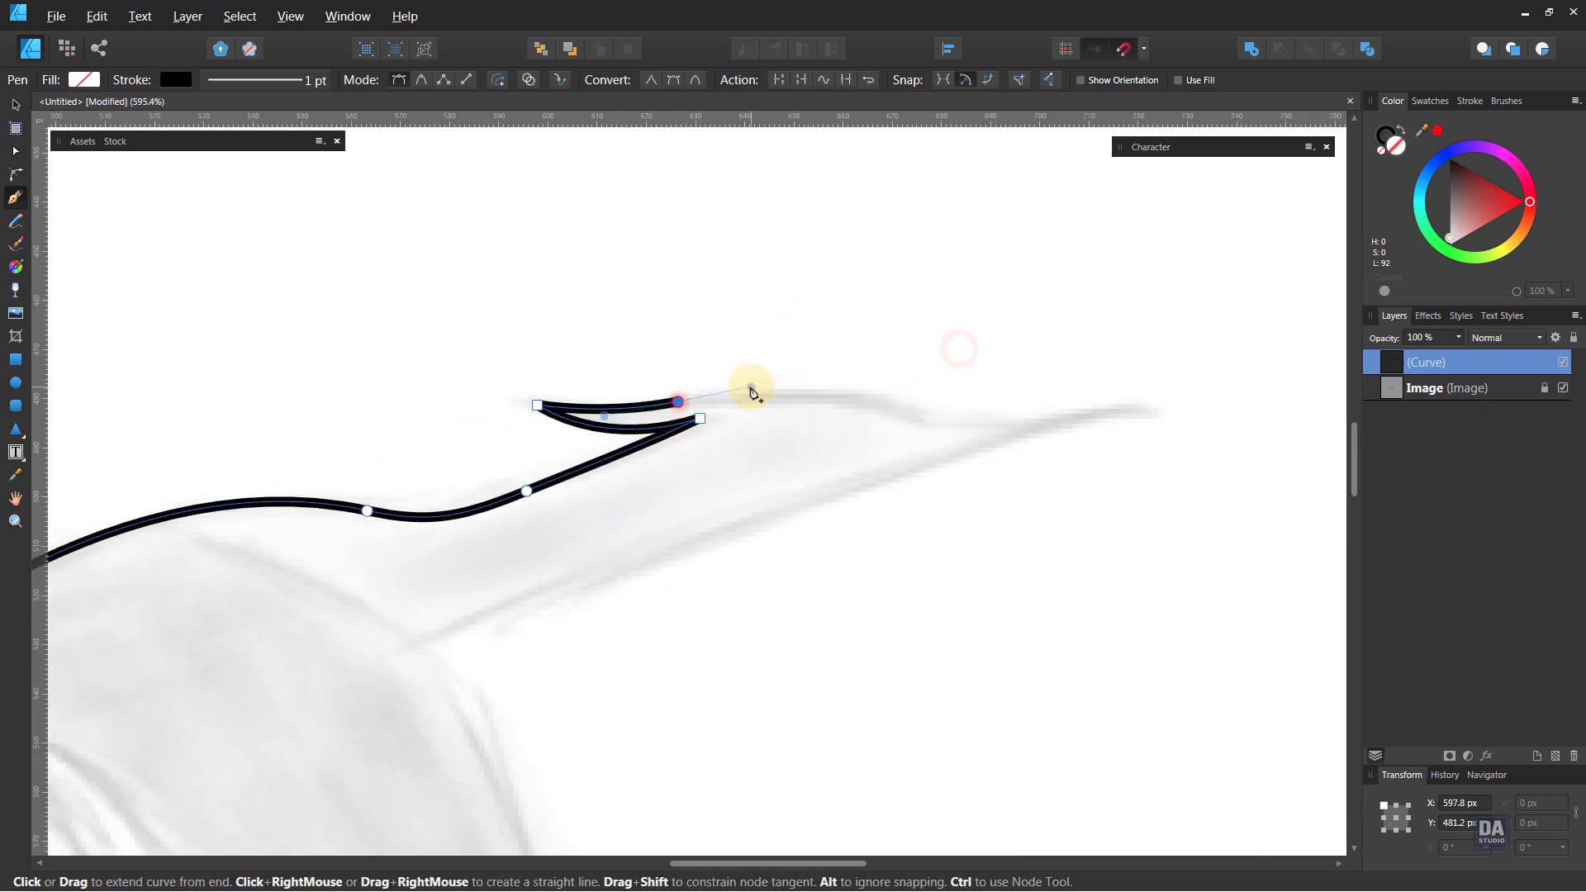
{"action": "left_click", "coordinate": [677, 402]}
Trace the top of the head and beak with curved segments, ending in a sharp corner at the beak tip
{"action": "left_click_drag", "start_coordinate": [900, 407], "coordinate": [986, 438]}
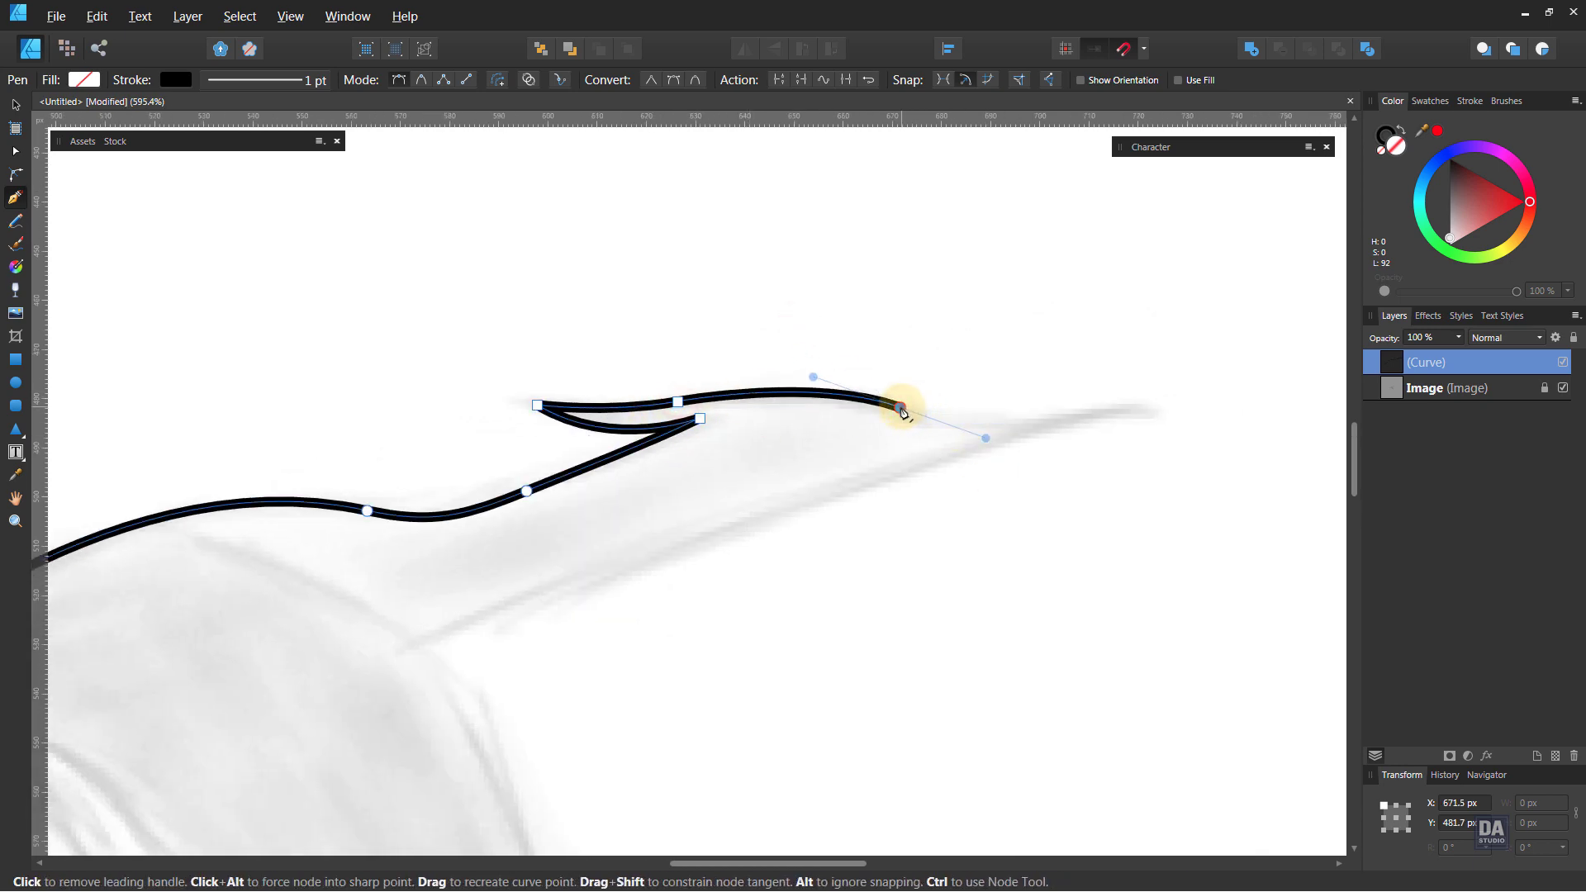
{"action": "left_click", "coordinate": [900, 408]}
{"action": "left_click_drag", "start_coordinate": [1142, 408], "coordinate": [1296, 371]}
{"action": "left_click", "coordinate": [1143, 408]}
Trace the underside of the beak and neck back to the wing and shape its handles to follow the sketch
{"action": "left_click_drag", "start_coordinate": [867, 514], "coordinate": [994, 412]}
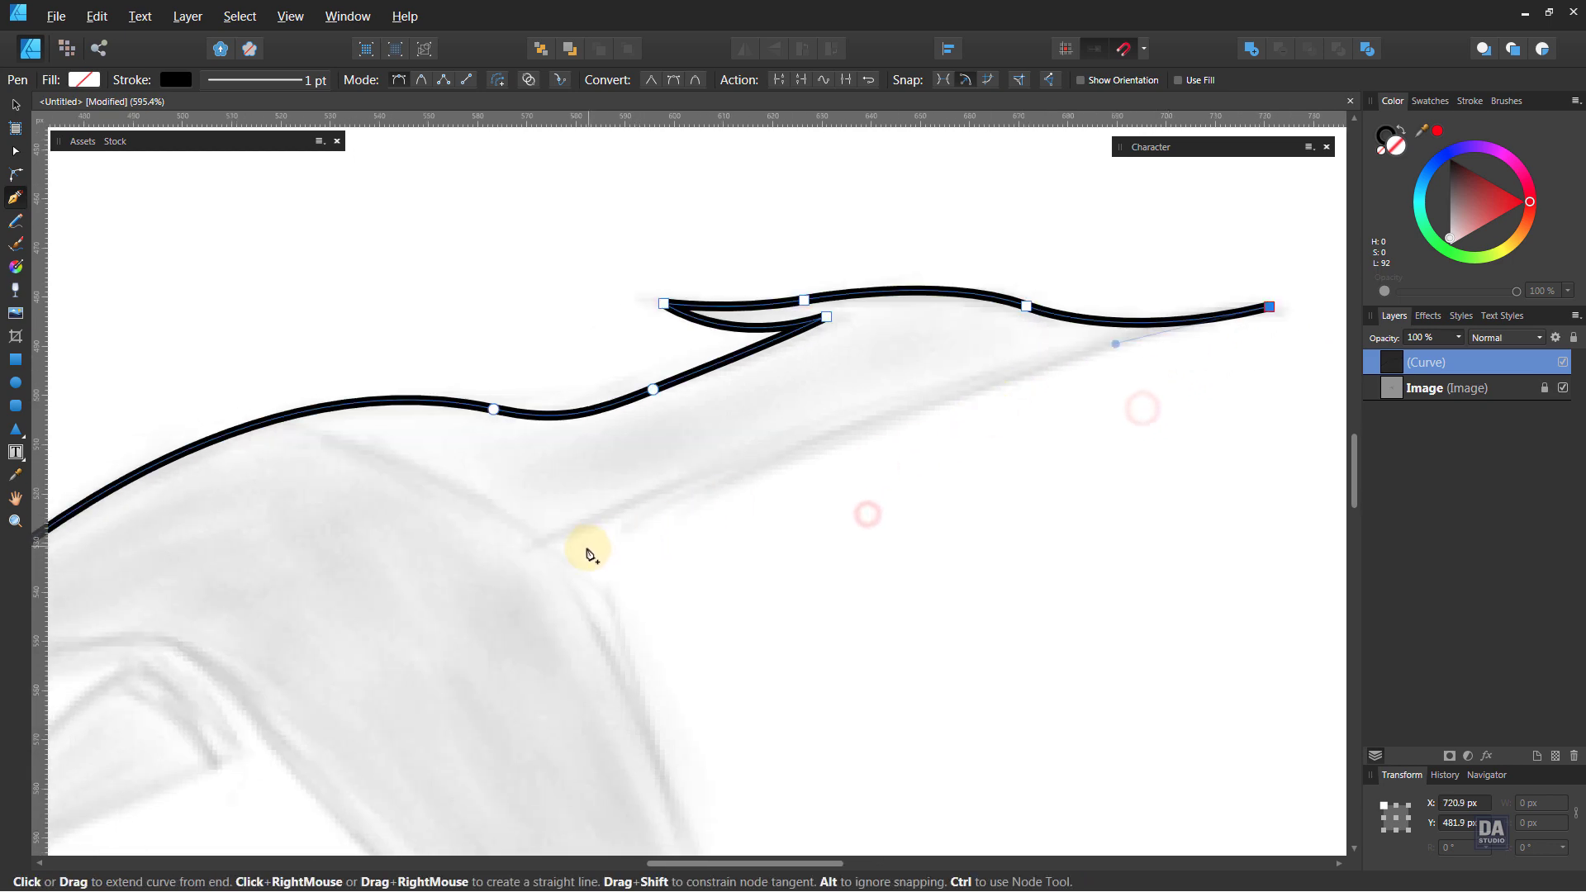
{"action": "left_click_drag", "start_coordinate": [559, 544], "coordinate": [156, 694]}
{"action": "left_click_drag", "start_coordinate": [633, 529], "coordinate": [1059, 456]}
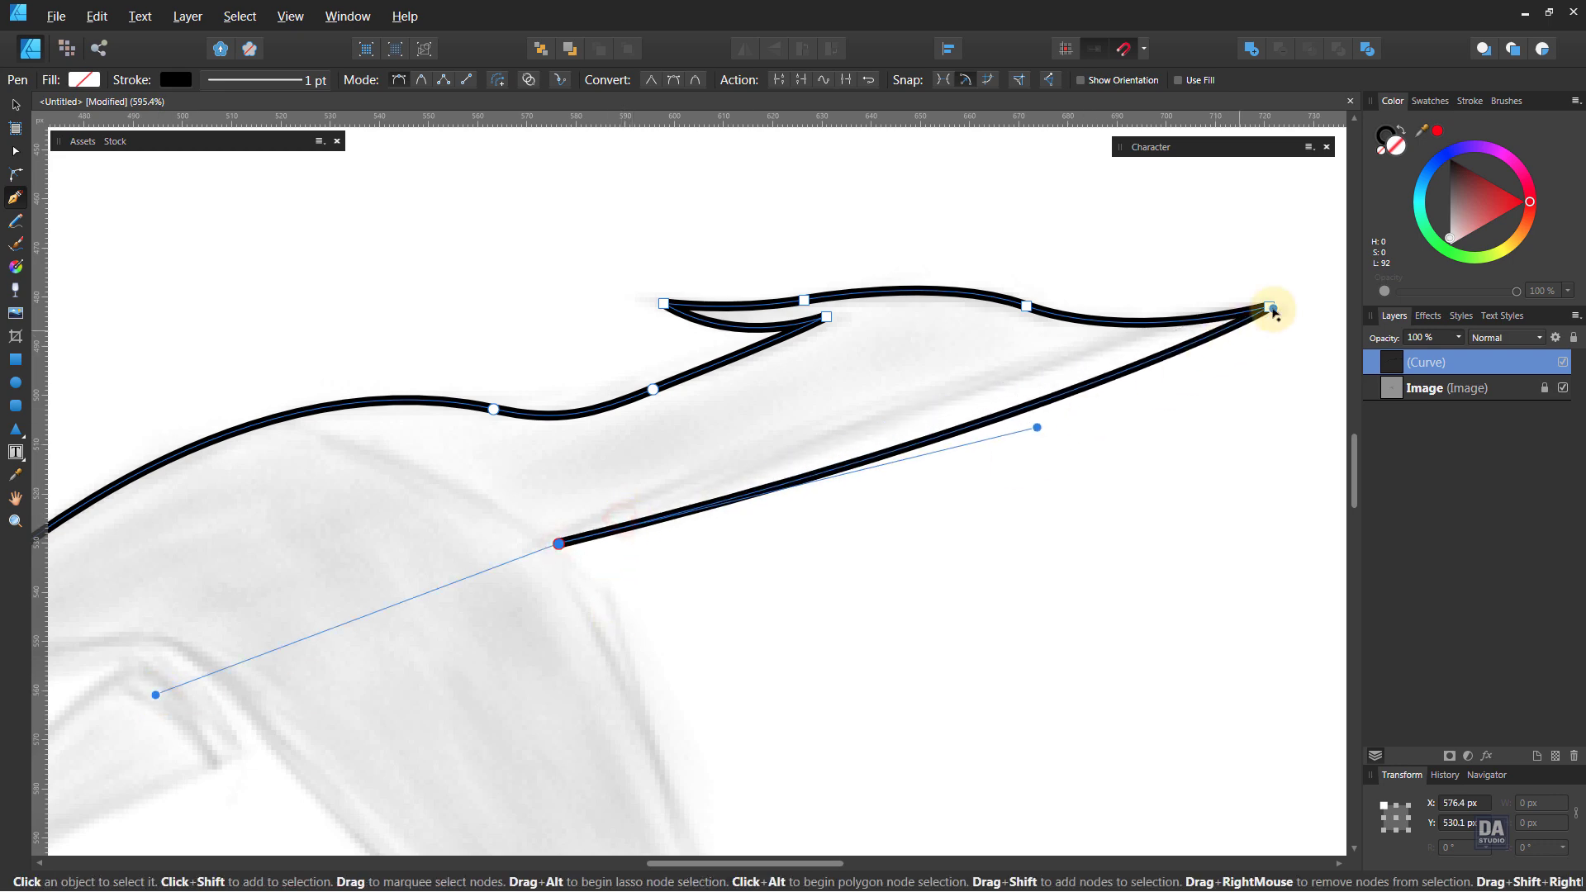
{"action": "left_click_drag", "start_coordinate": [1273, 311], "coordinate": [953, 398]}
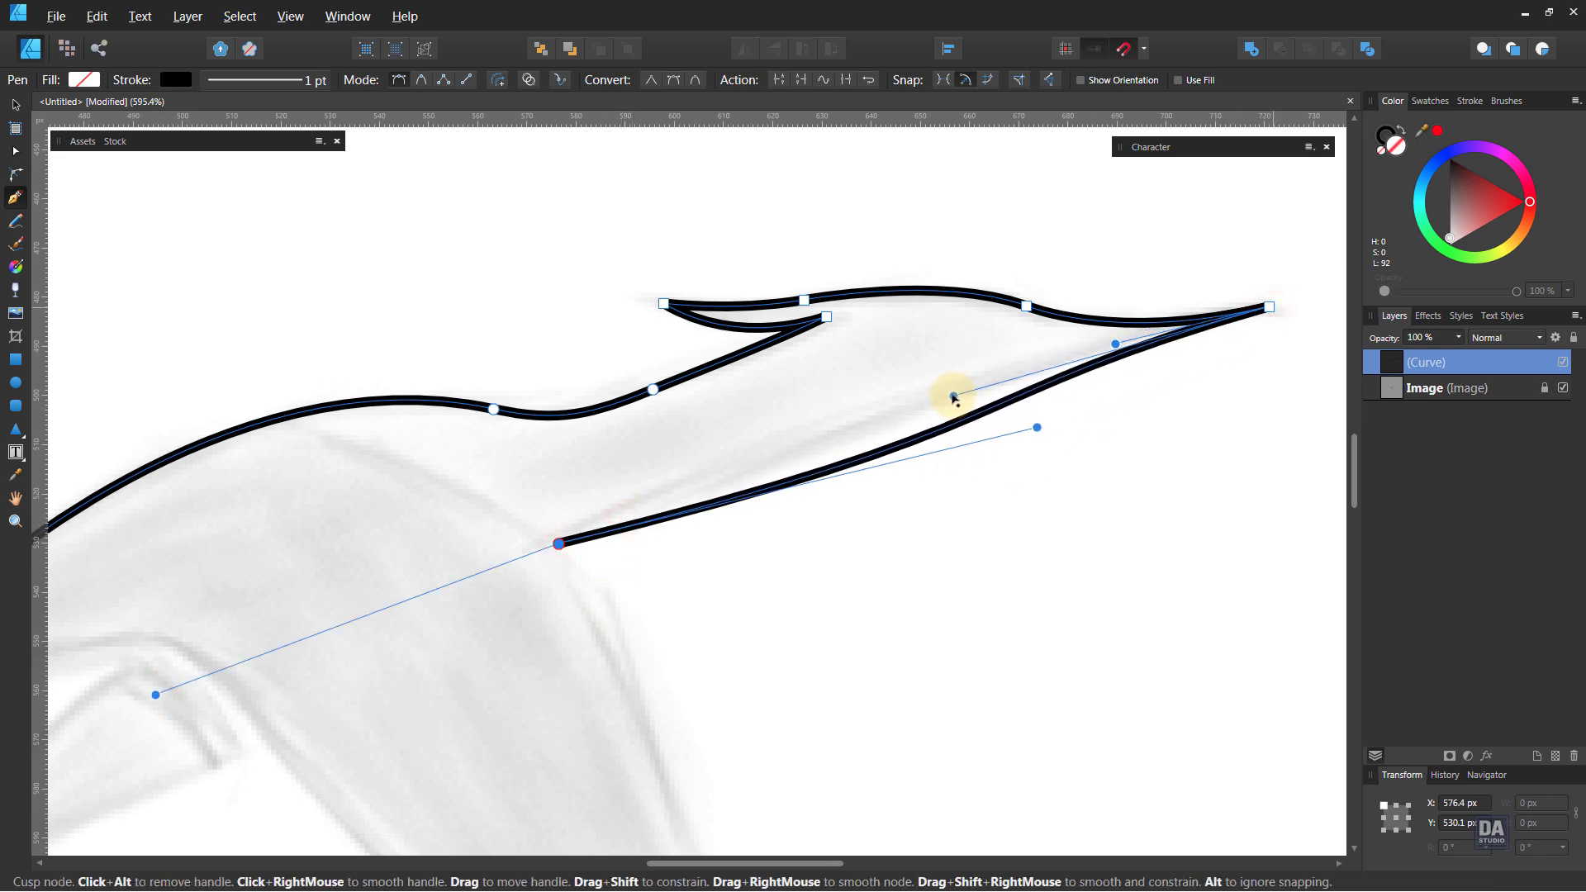
{"action": "left_click_drag", "start_coordinate": [1036, 427], "coordinate": [722, 513]}
{"action": "left_click_drag", "start_coordinate": [953, 396], "coordinate": [969, 370]}
{"action": "left_click_drag", "start_coordinate": [723, 513], "coordinate": [755, 519]}
Make the neck's lower end node a corner and add a short segment from it to the wing's shoulder
{"action": "left_click_drag", "start_coordinate": [690, 623], "coordinate": [829, 474]}
{"action": "left_click_drag", "start_coordinate": [824, 461], "coordinate": [616, 369]}
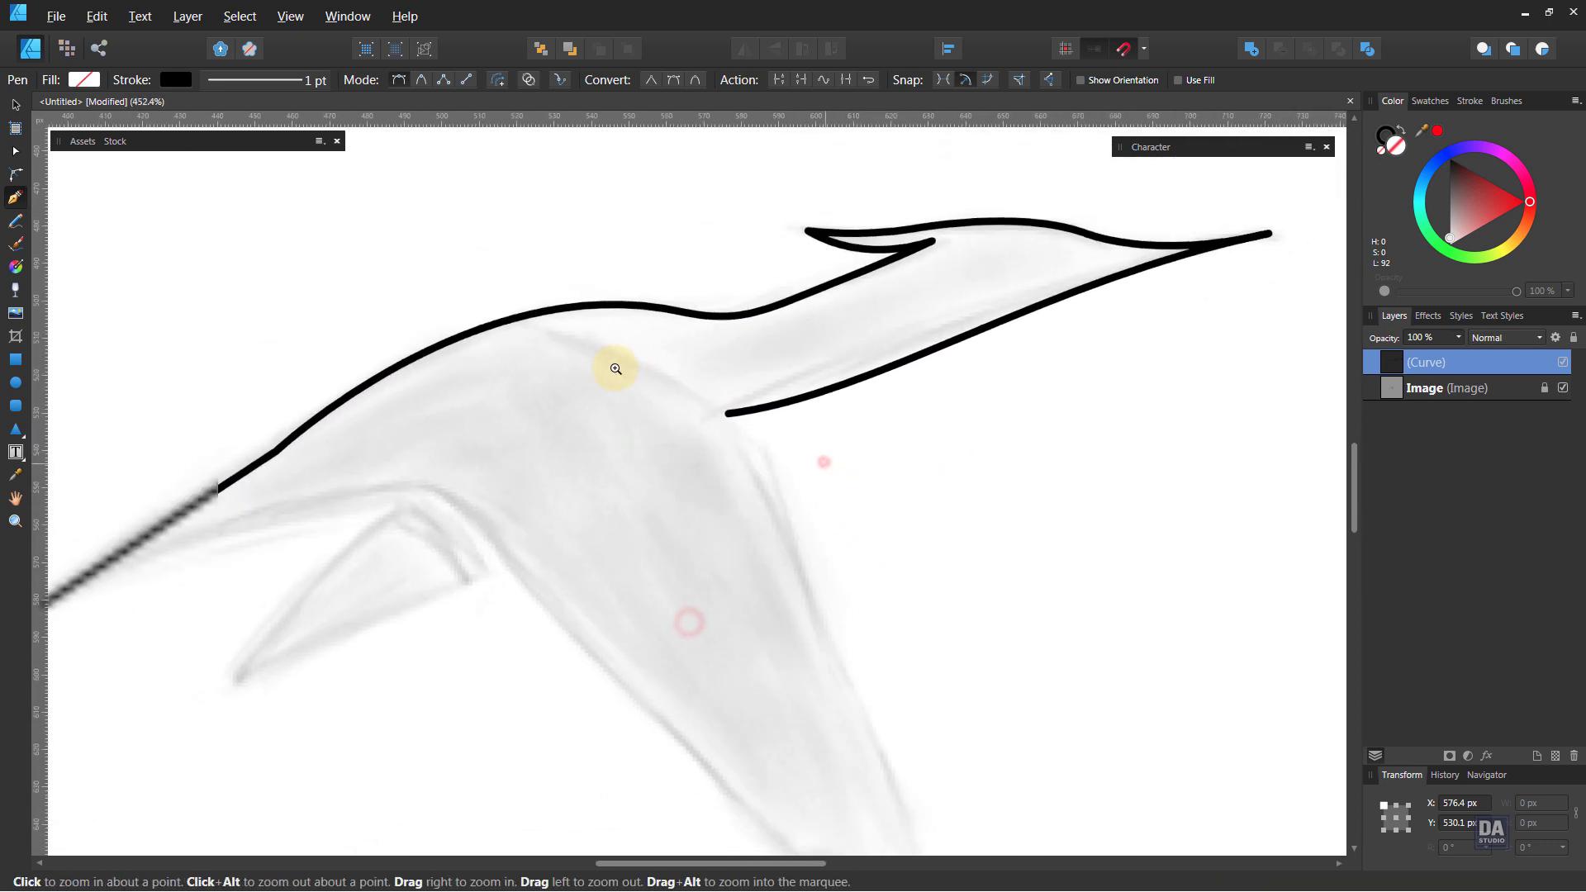
{"action": "left_click_drag", "start_coordinate": [830, 499], "coordinate": [758, 376]}
{"action": "left_click", "coordinate": [658, 293]}
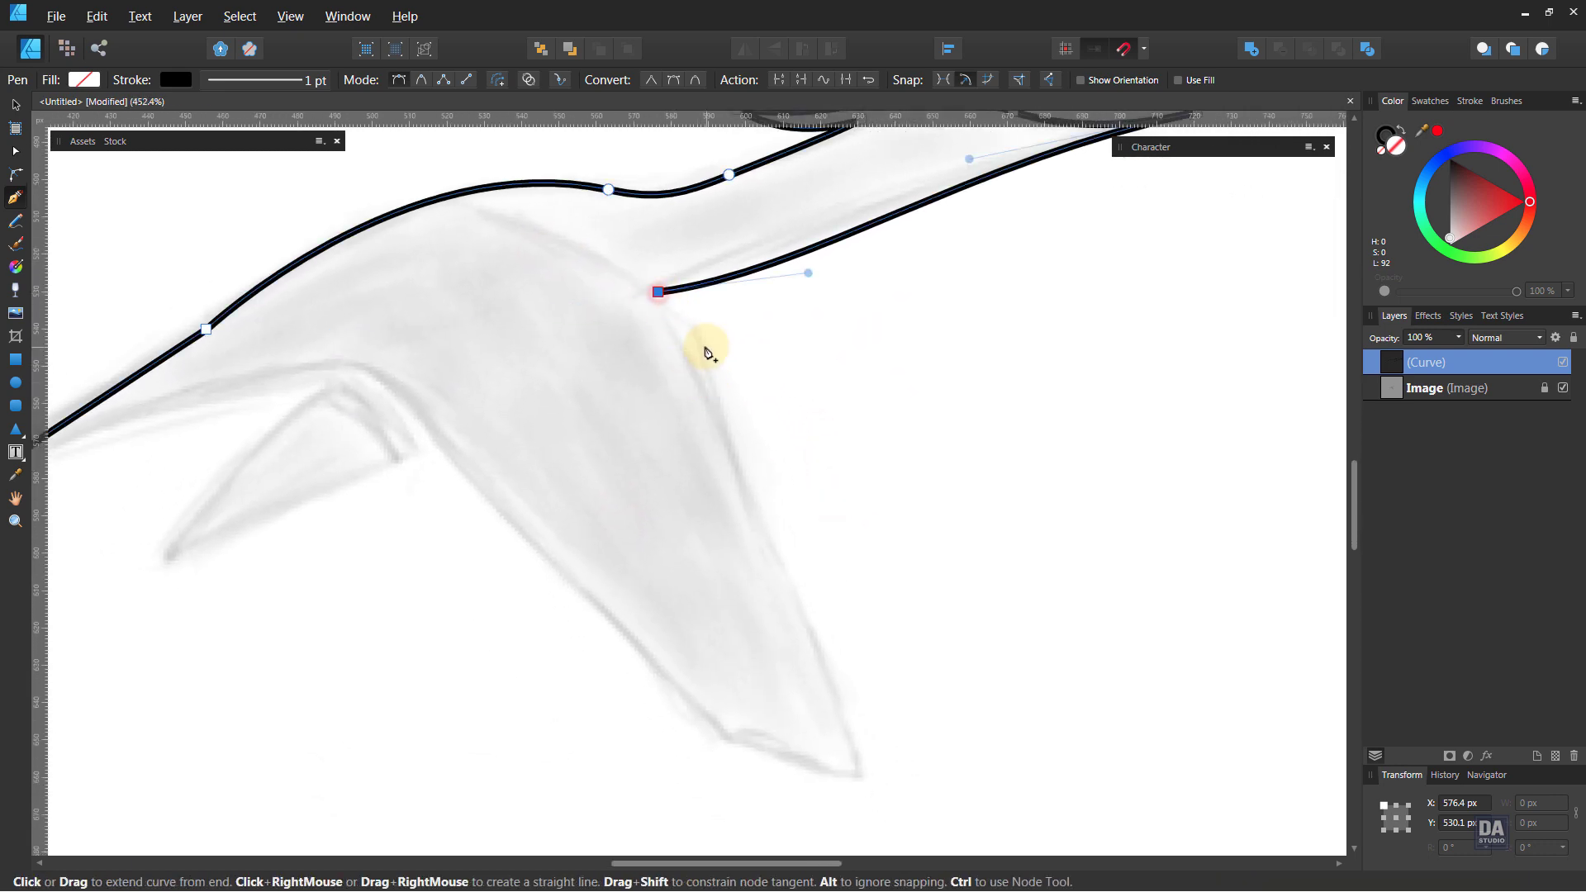
{"action": "left_click_drag", "start_coordinate": [700, 330], "coordinate": [717, 350]}
{"action": "left_click", "coordinate": [700, 329]}
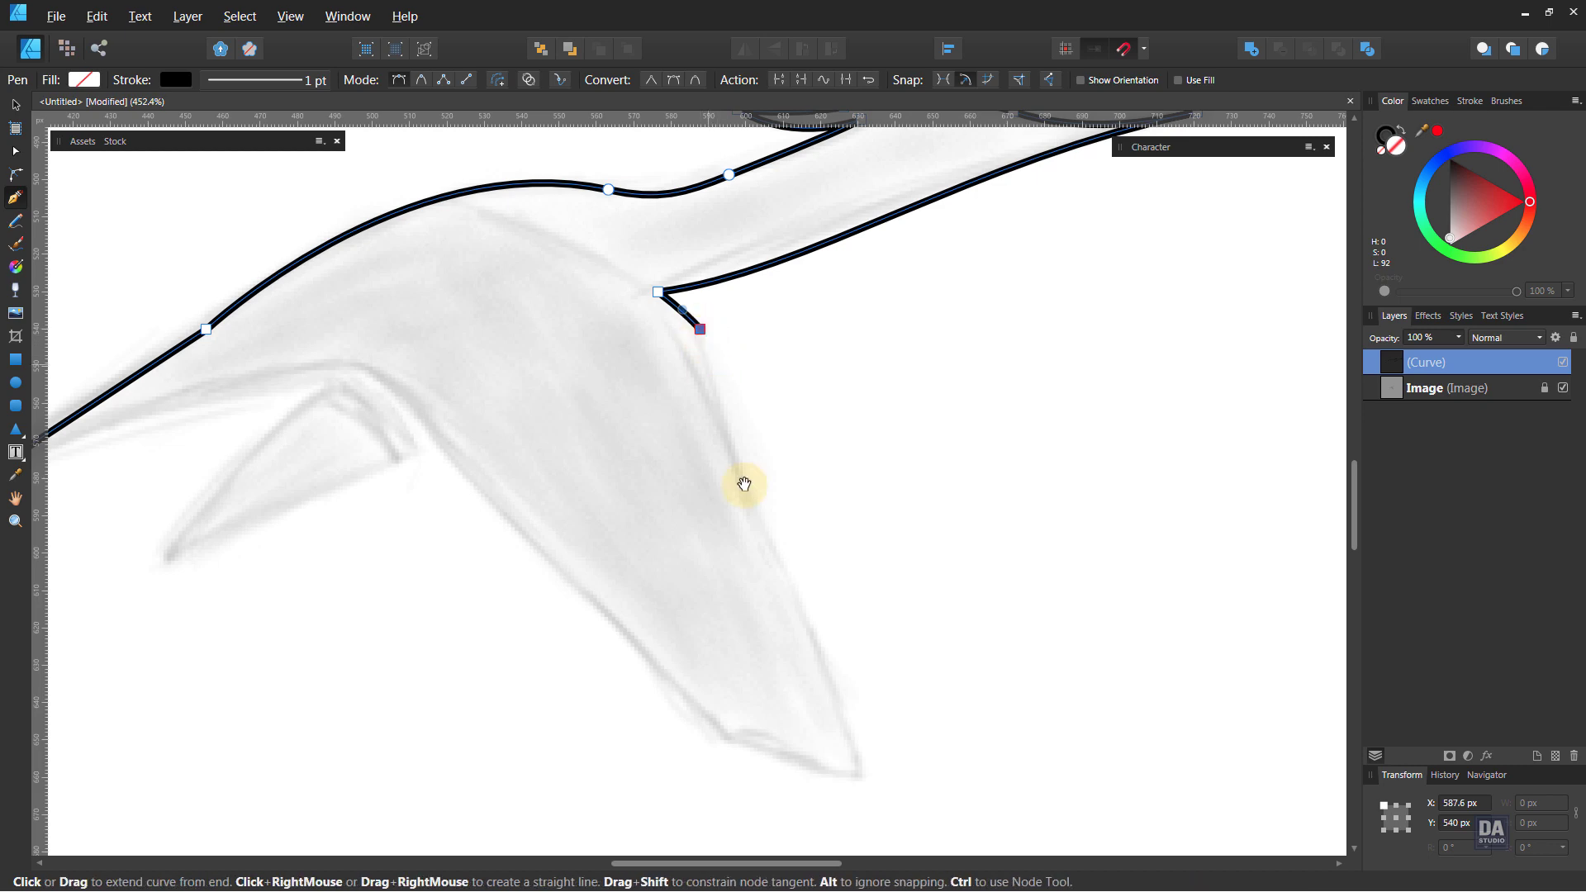
Trace the front edge of the large wing down to its tip and bend it with the handles to match the sketch
{"action": "left_click_drag", "start_coordinate": [772, 527], "coordinate": [770, 340]}
{"action": "left_click_drag", "start_coordinate": [865, 588], "coordinate": [902, 700]}
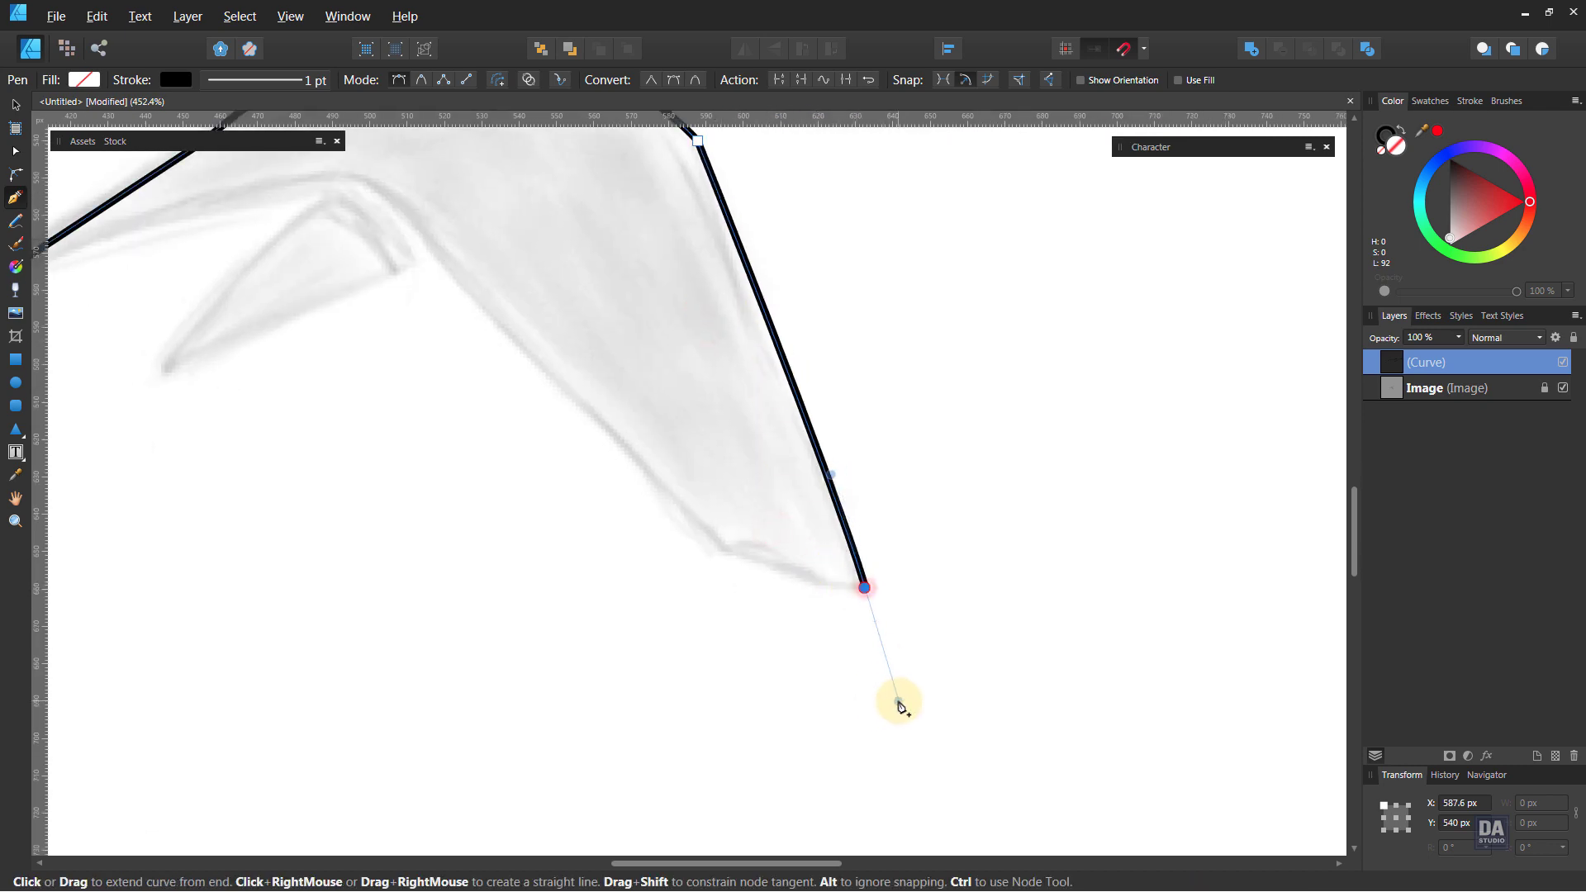
{"action": "left_click_drag", "start_coordinate": [824, 455], "coordinate": [809, 464]}
{"action": "left_click_drag", "start_coordinate": [732, 233], "coordinate": [731, 245]}
{"action": "left_click_drag", "start_coordinate": [698, 172], "coordinate": [709, 205]}
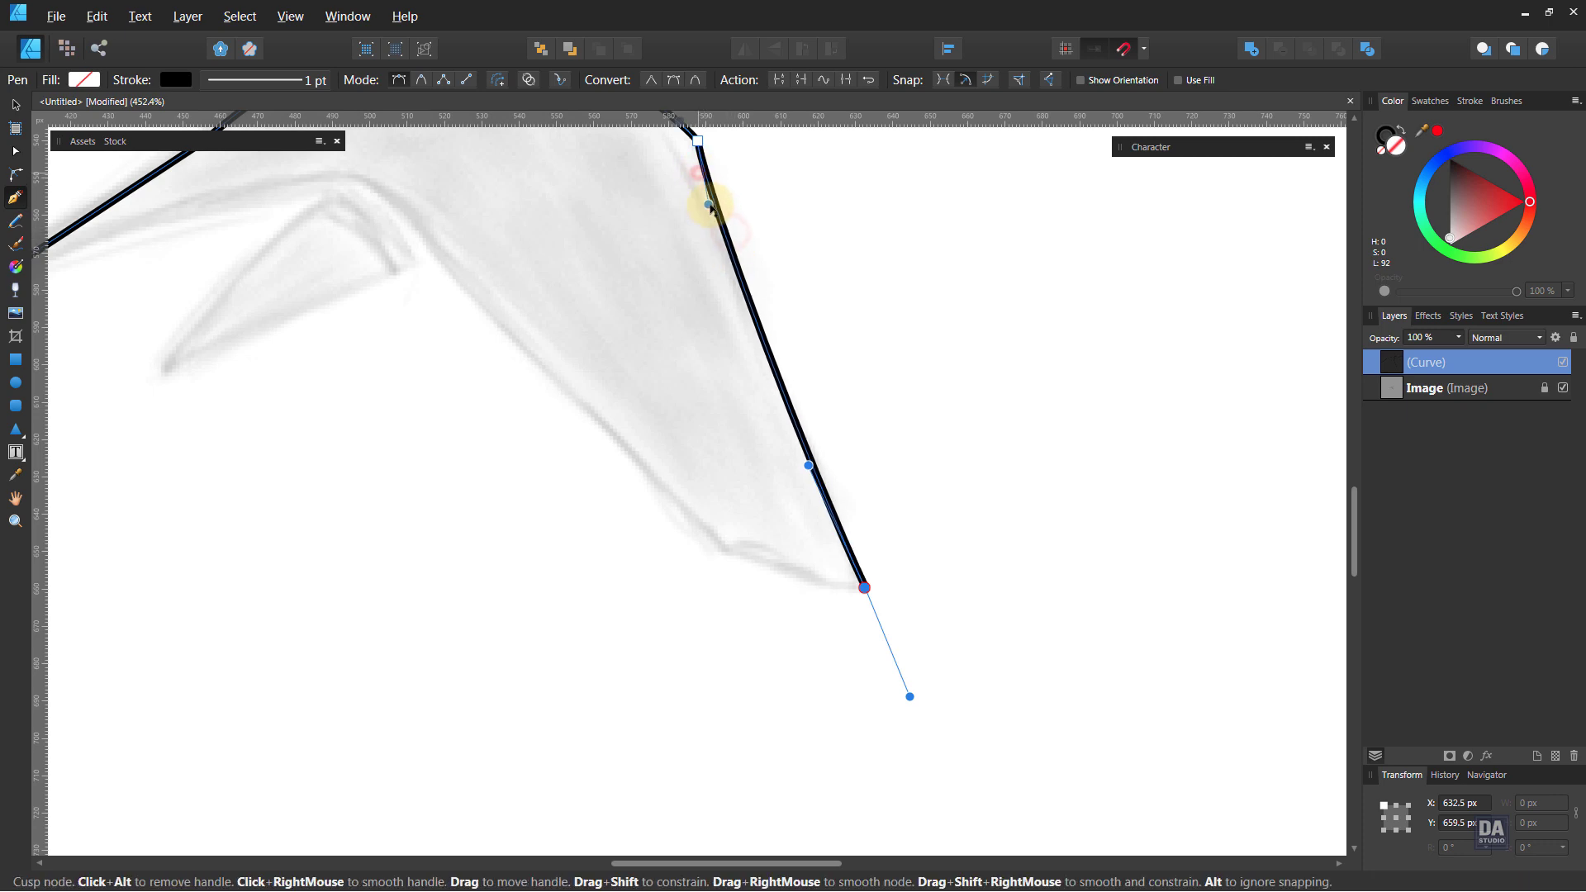
{"action": "left_click_drag", "start_coordinate": [808, 465], "coordinate": [822, 431]}
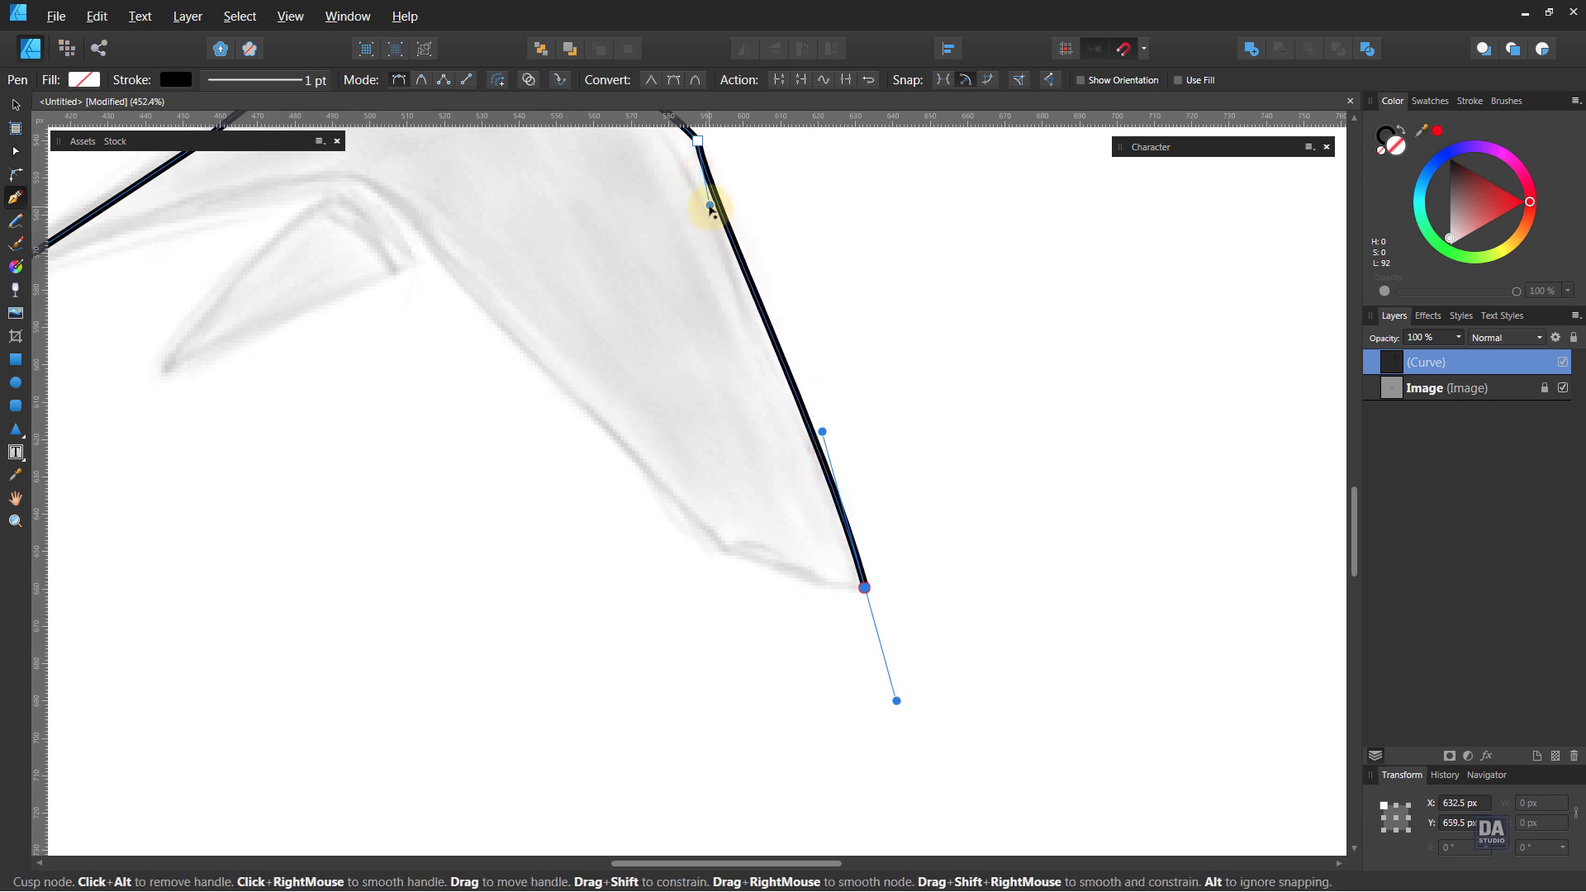
{"action": "left_click_drag", "start_coordinate": [710, 205], "coordinate": [710, 240]}
{"action": "left_click_drag", "start_coordinate": [822, 431], "coordinate": [823, 422]}
Fine-tune the shoulder node and its handle at the upper end of the large wing's front edge
{"action": "left_click_drag", "start_coordinate": [837, 525], "coordinate": [1005, 723]}
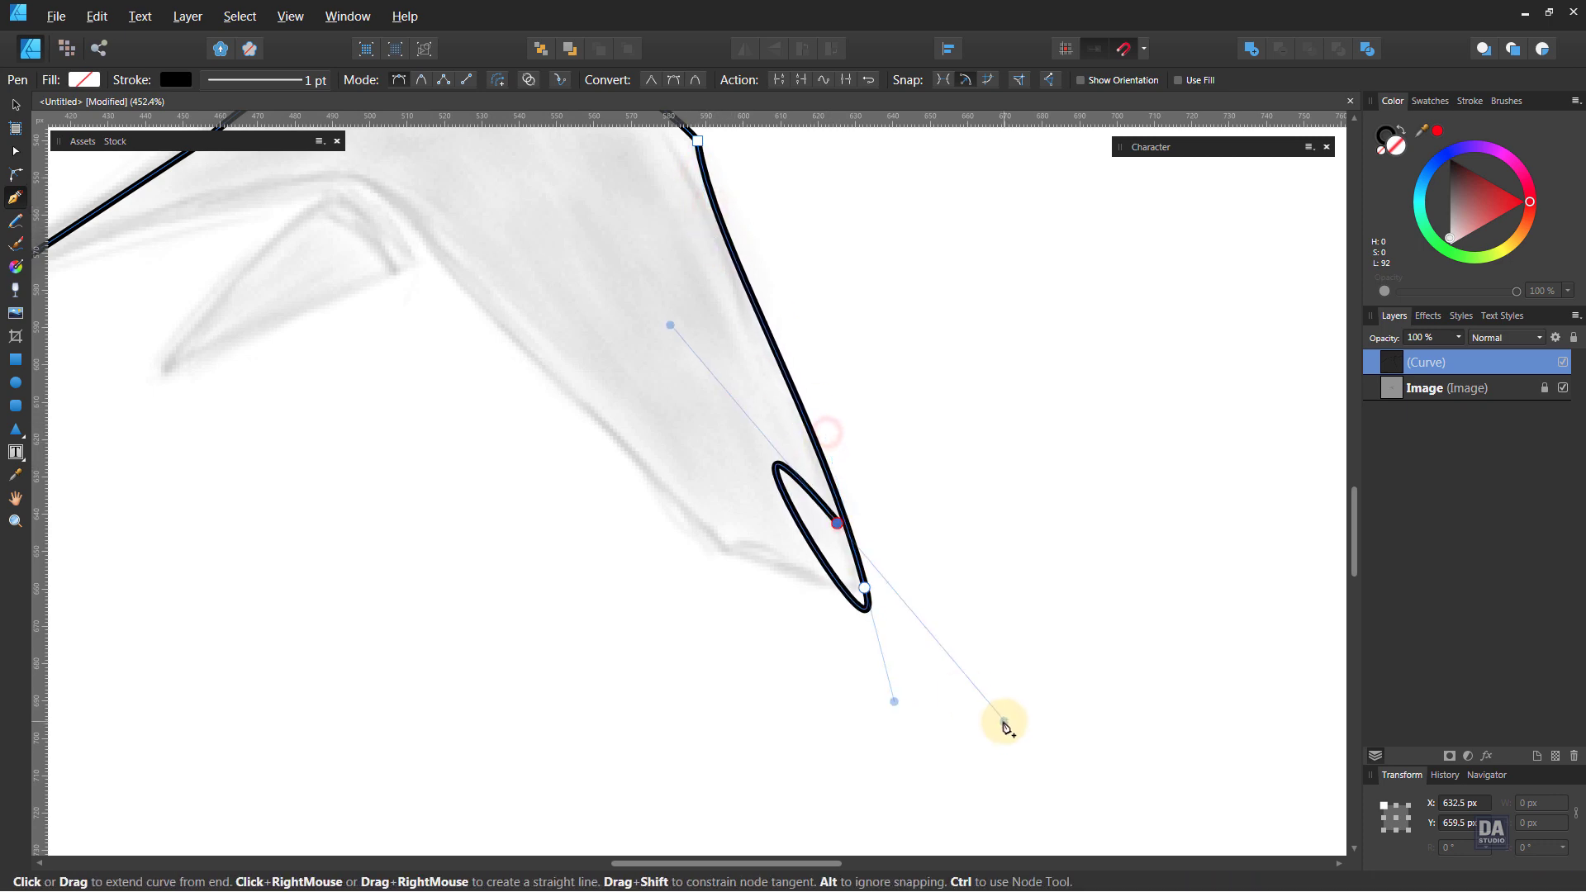
{"action": "key", "text": "ctrl+z"}
{"action": "mouse_move", "coordinate": [829, 450]}
{"action": "left_mouse_down"}
{"action": "mouse_move", "coordinate": [938, 564]}
{"action": "mouse_move", "coordinate": [921, 550]}
{"action": "left_mouse_up"}
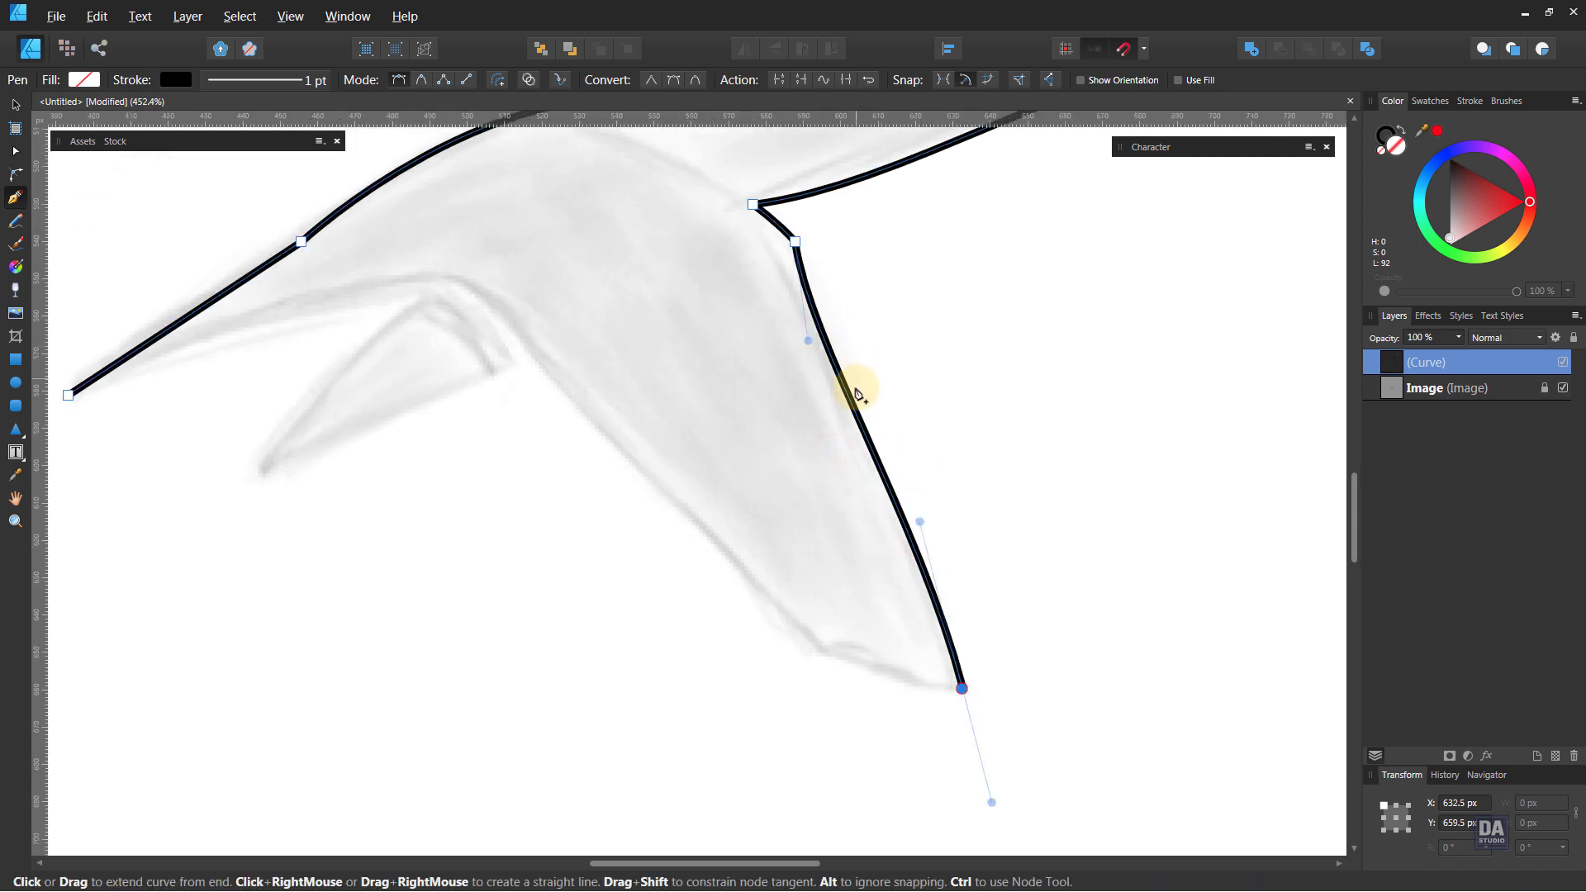
{"action": "left_click_drag", "start_coordinate": [795, 242], "coordinate": [794, 242]}
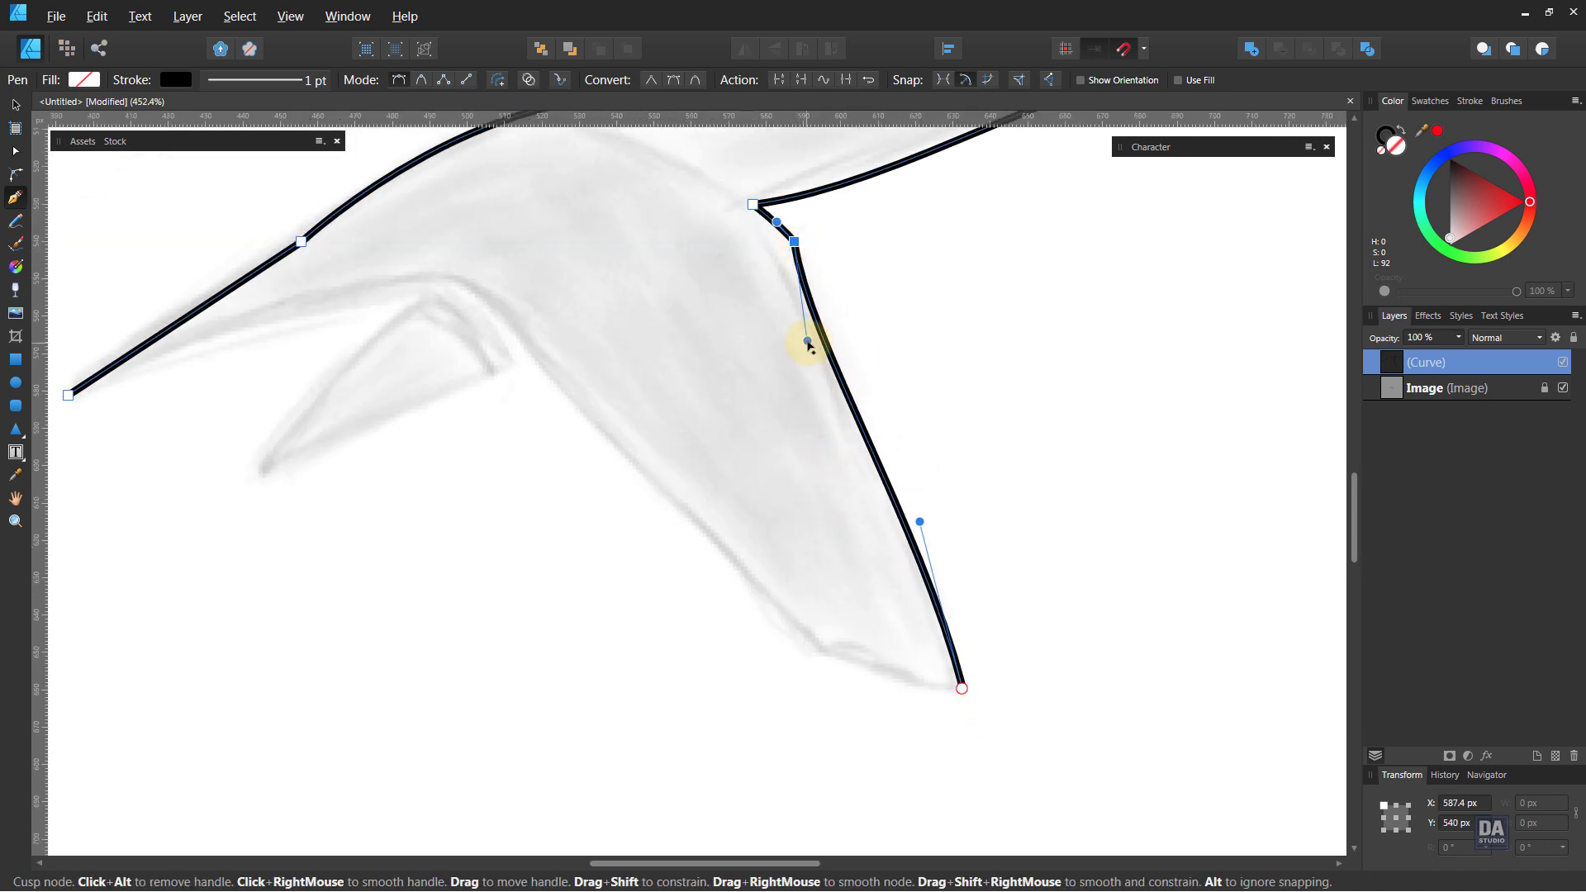
{"action": "left_click_drag", "start_coordinate": [807, 342], "coordinate": [816, 342]}
Make the large wing's tip a sharp corner and trace its short end edge to a second corner
{"action": "left_click", "coordinate": [962, 688], "text": "ctrl"}
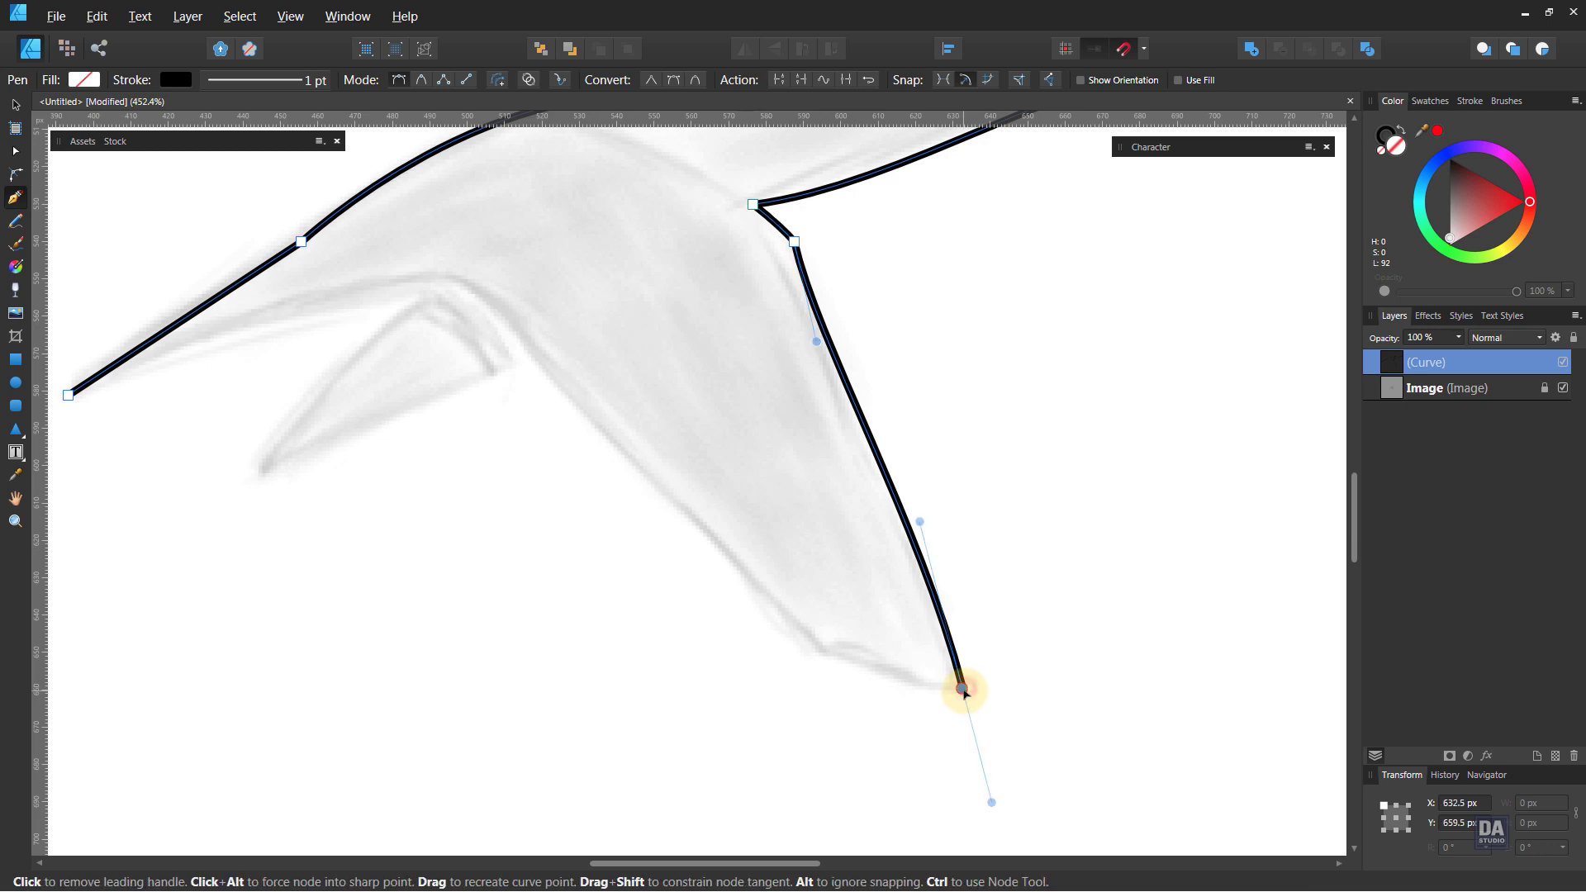
{"action": "left_click", "coordinate": [962, 689]}
{"action": "left_click_drag", "start_coordinate": [828, 653], "coordinate": [797, 629]}
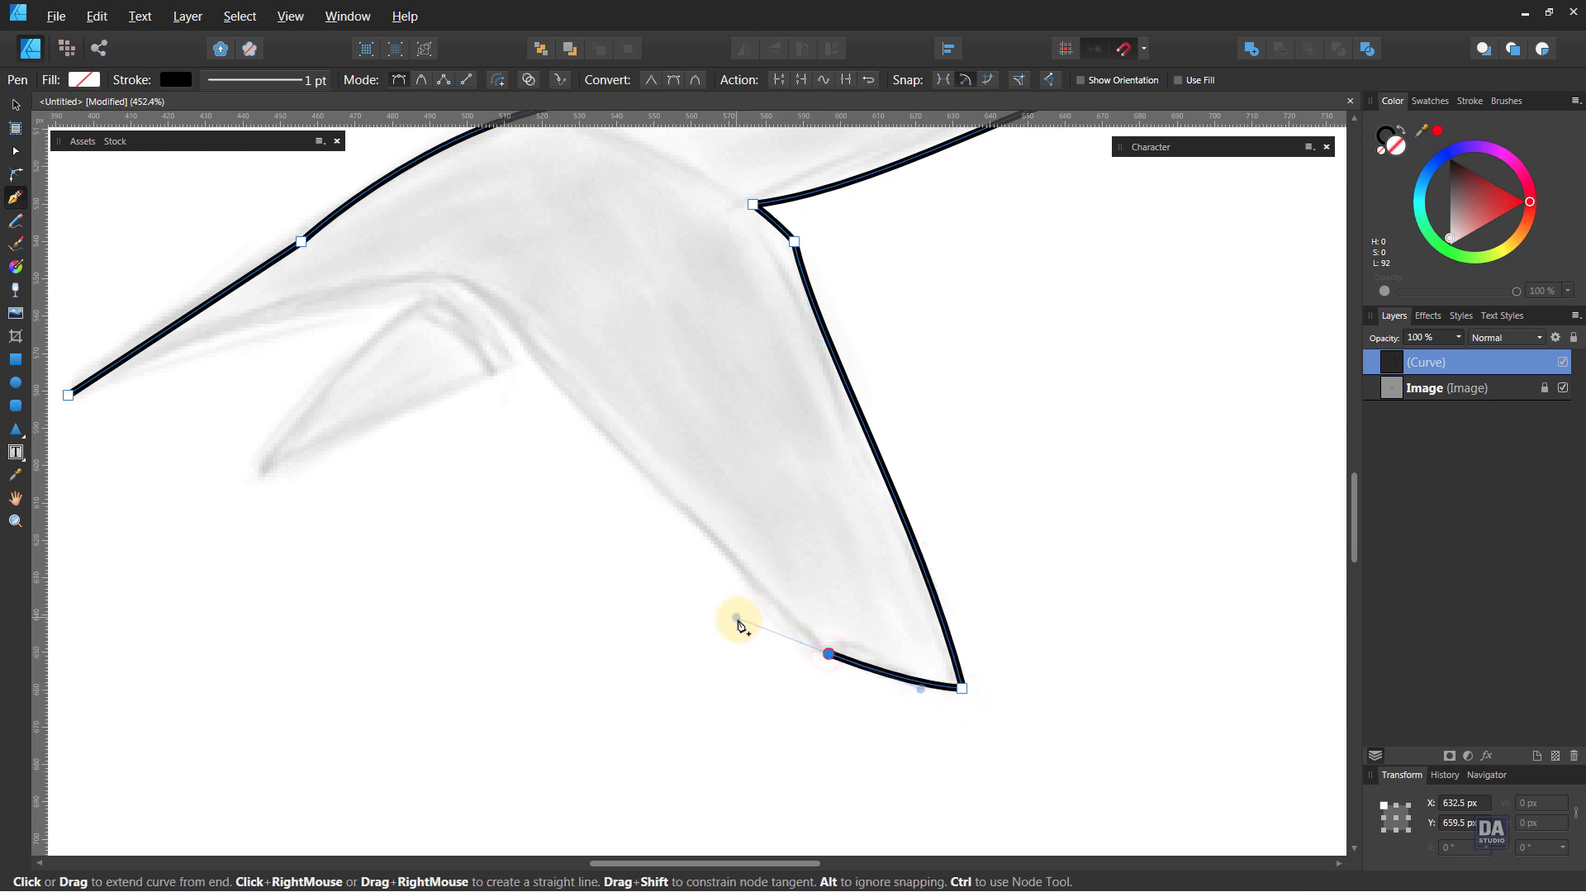
{"action": "left_click", "coordinate": [831, 654], "text": "alt"}
Trace the rear edge of the large wing up toward the belly and adjust its handles to the sketch line
{"action": "key", "text": "space"}
{"action": "left_click_drag", "start_coordinate": [497, 452], "coordinate": [748, 462]}
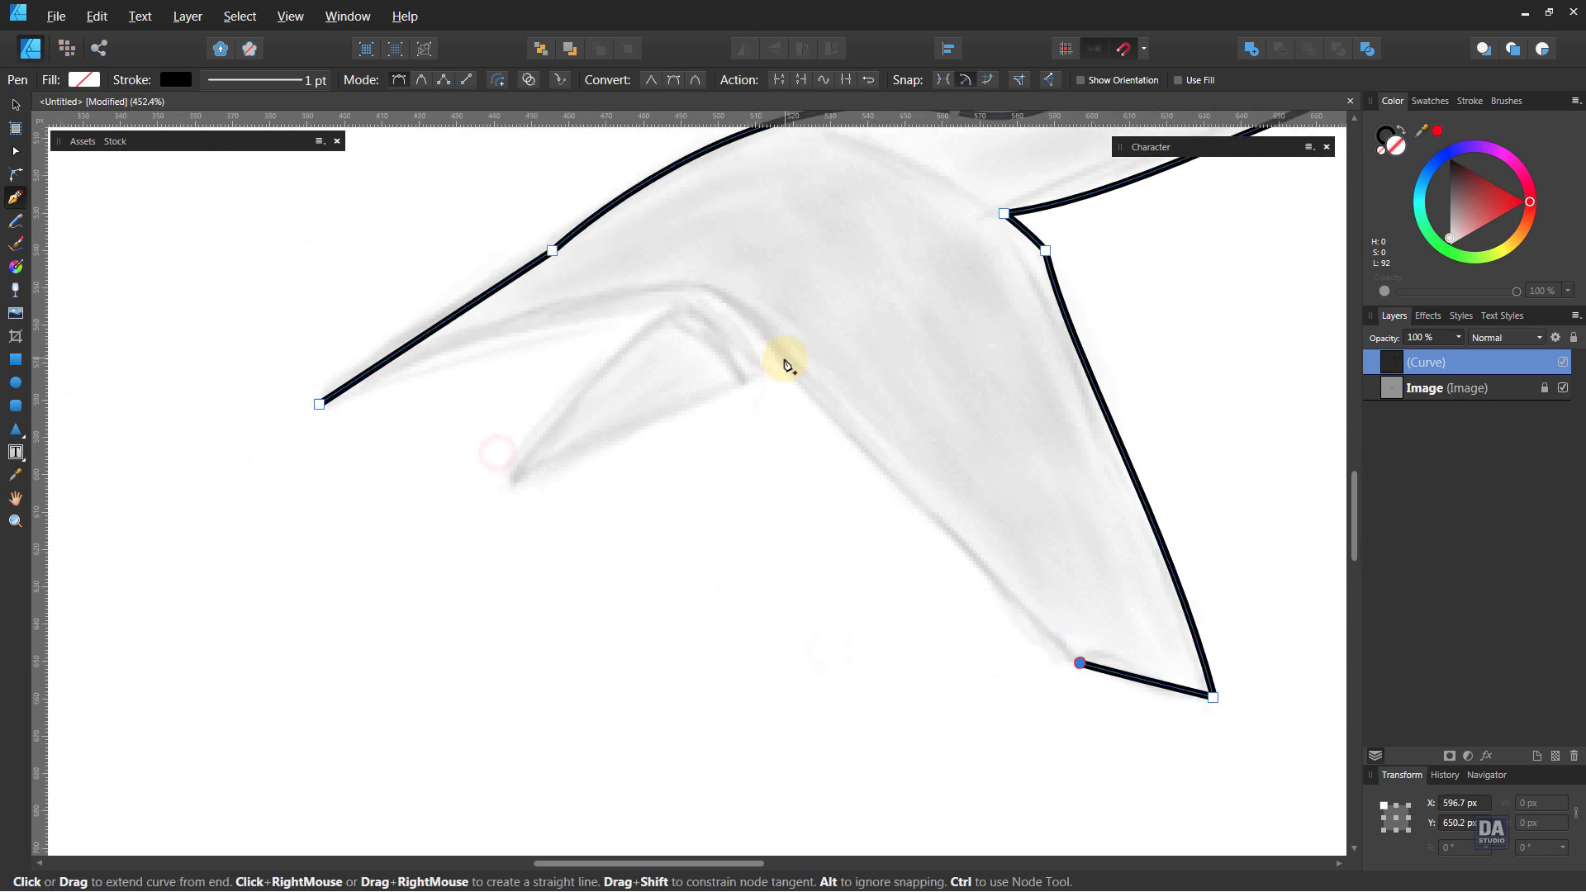
{"action": "left_click_drag", "start_coordinate": [783, 361], "coordinate": [752, 293]}
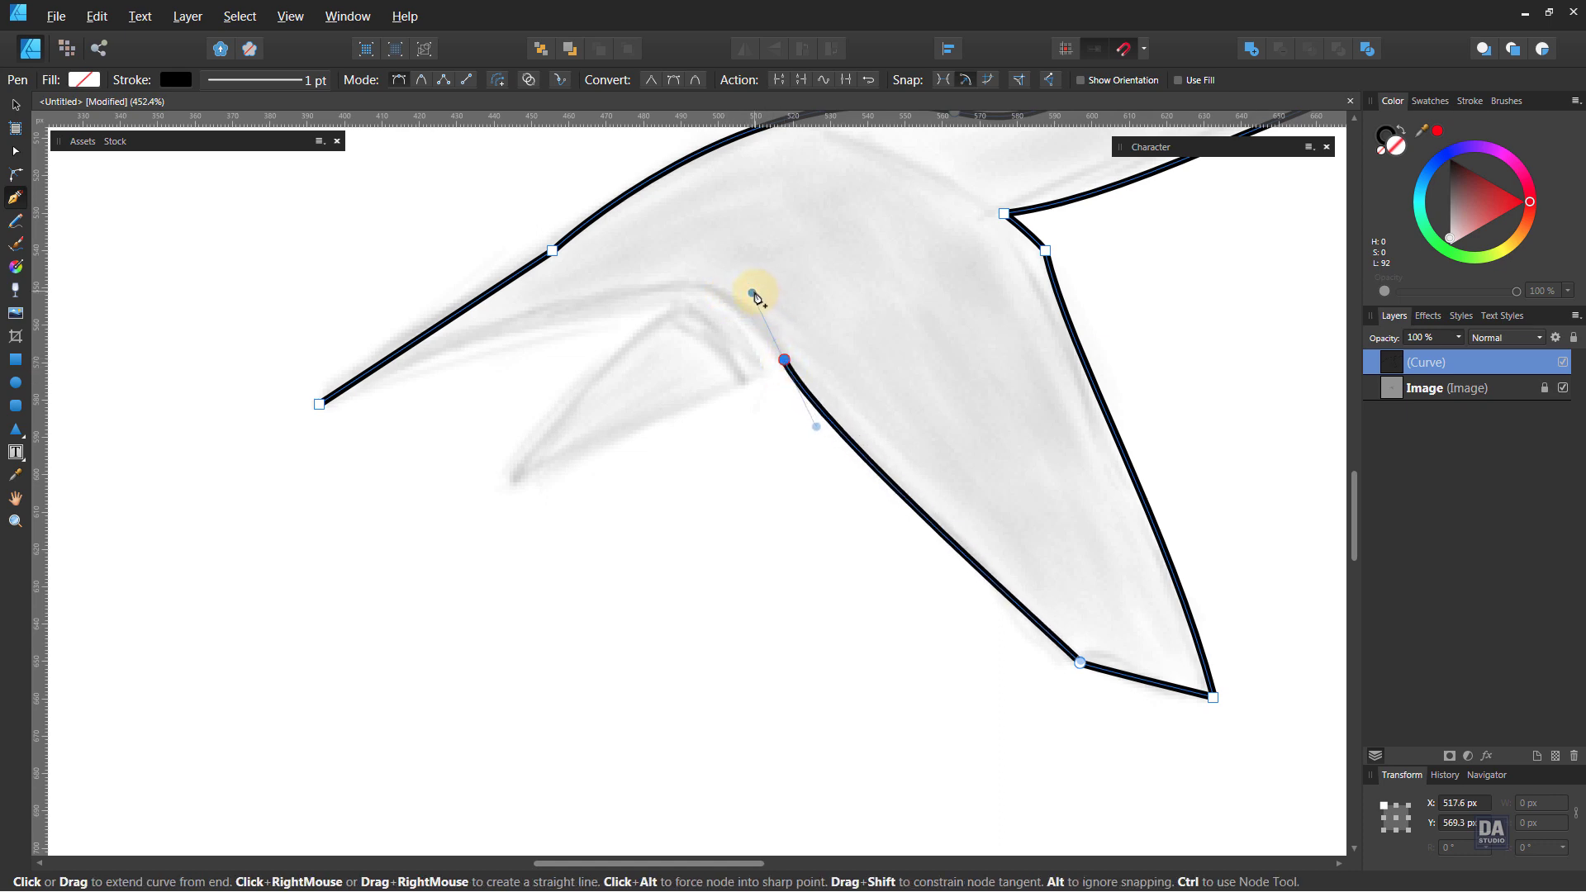
{"action": "left_click_drag", "start_coordinate": [752, 292], "coordinate": [740, 296]}
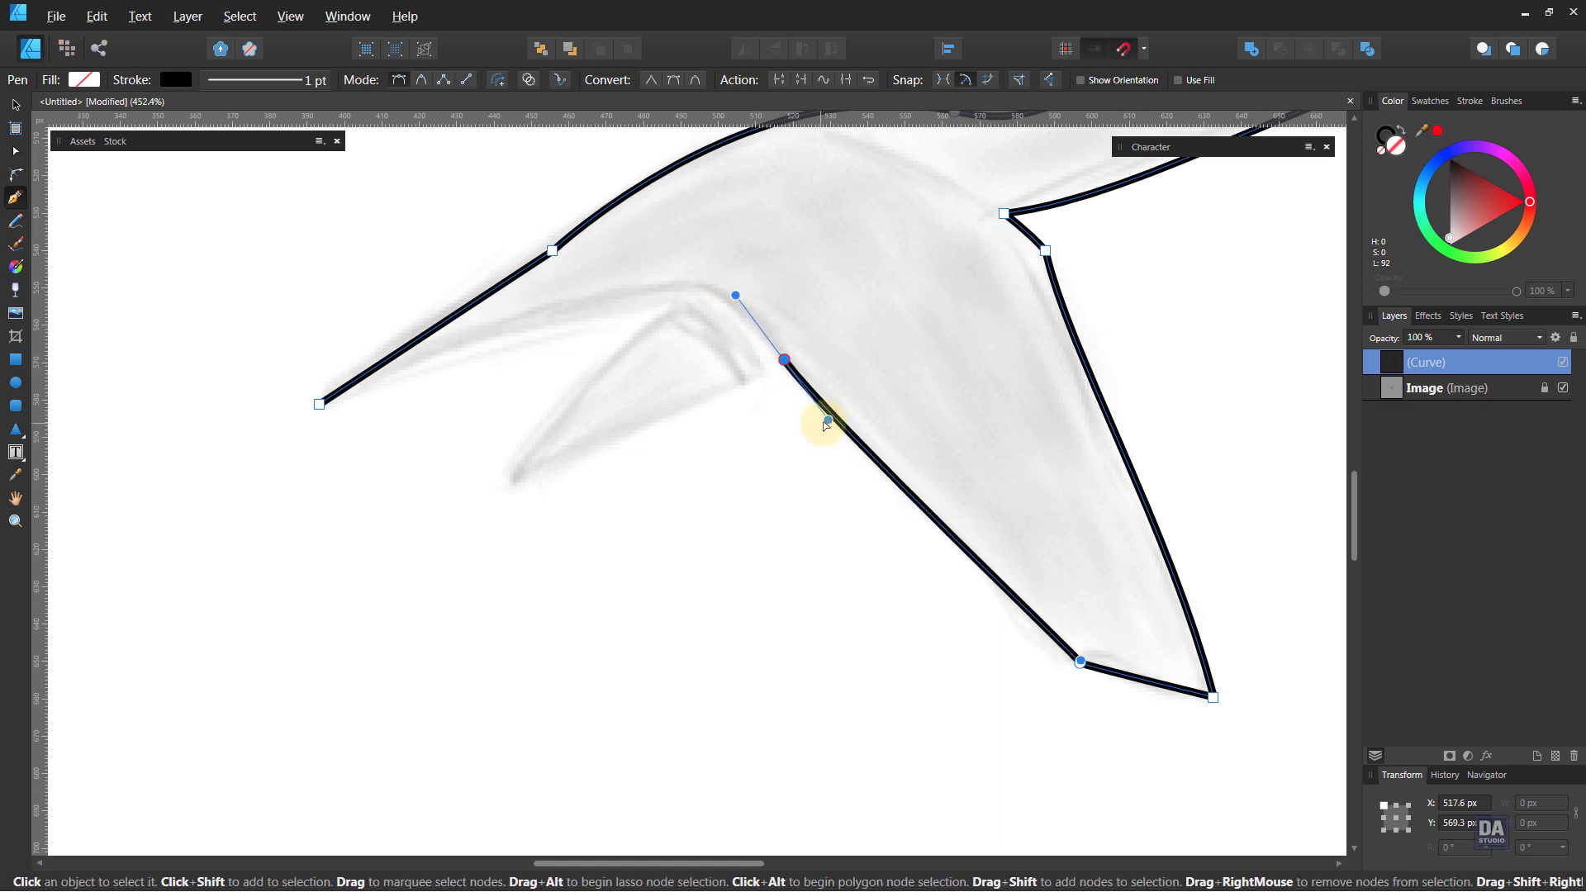
{"action": "left_click_drag", "start_coordinate": [828, 419], "coordinate": [840, 433]}
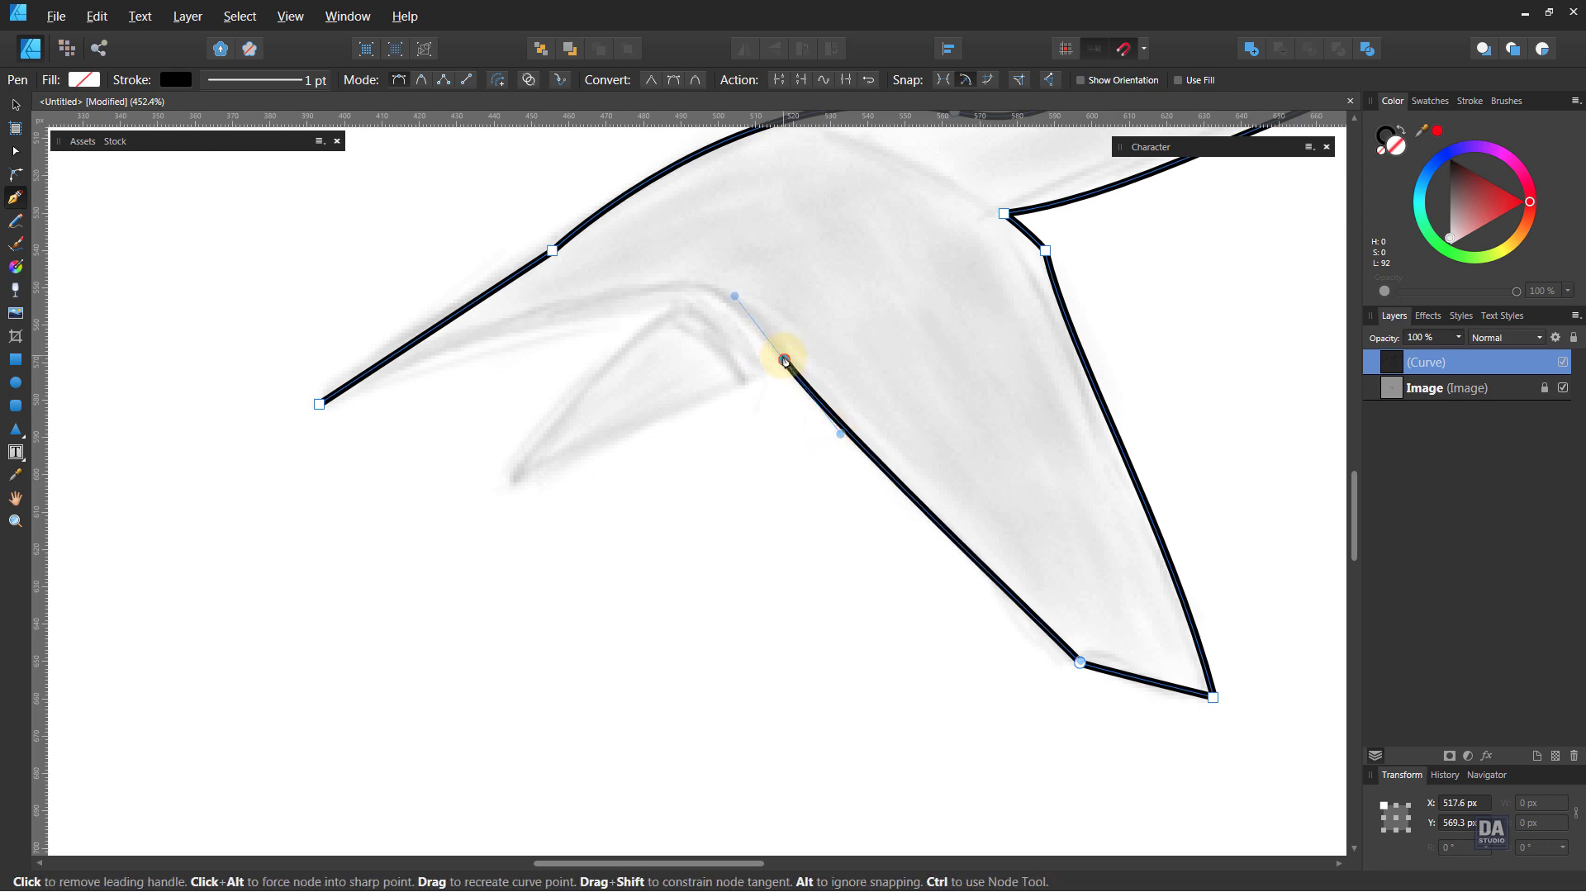
{"action": "left_click", "coordinate": [785, 360]}
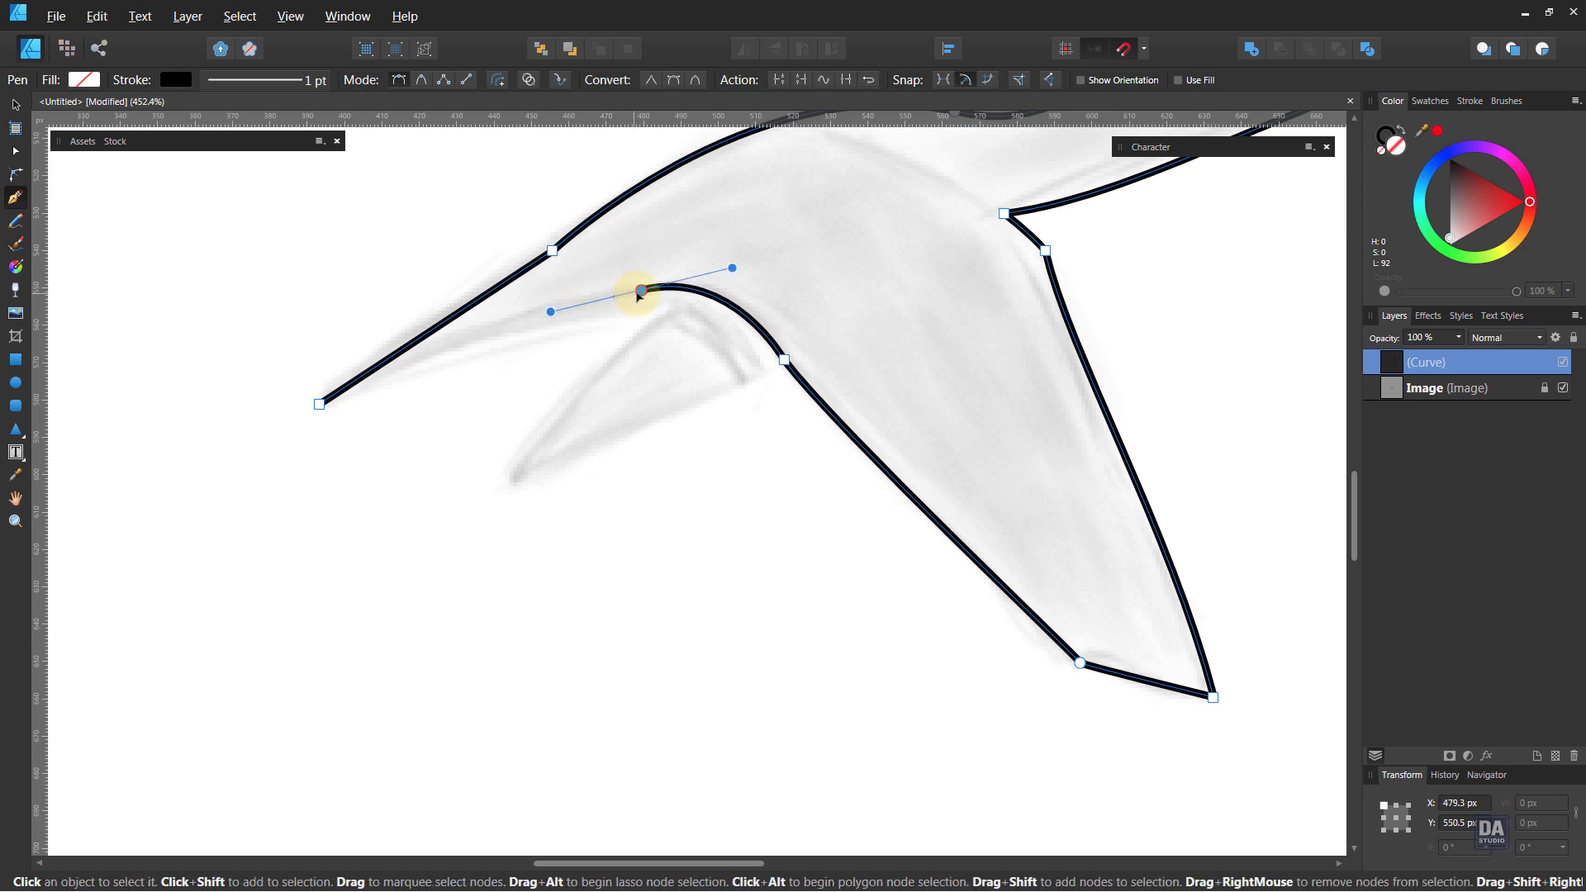
Shape the curve under the belly, close the body outline at the tail point, and bow the closing segment slightly
{"action": "left_click_drag", "start_coordinate": [641, 291], "coordinate": [635, 293]}
{"action": "left_click_drag", "start_coordinate": [727, 273], "coordinate": [741, 255]}
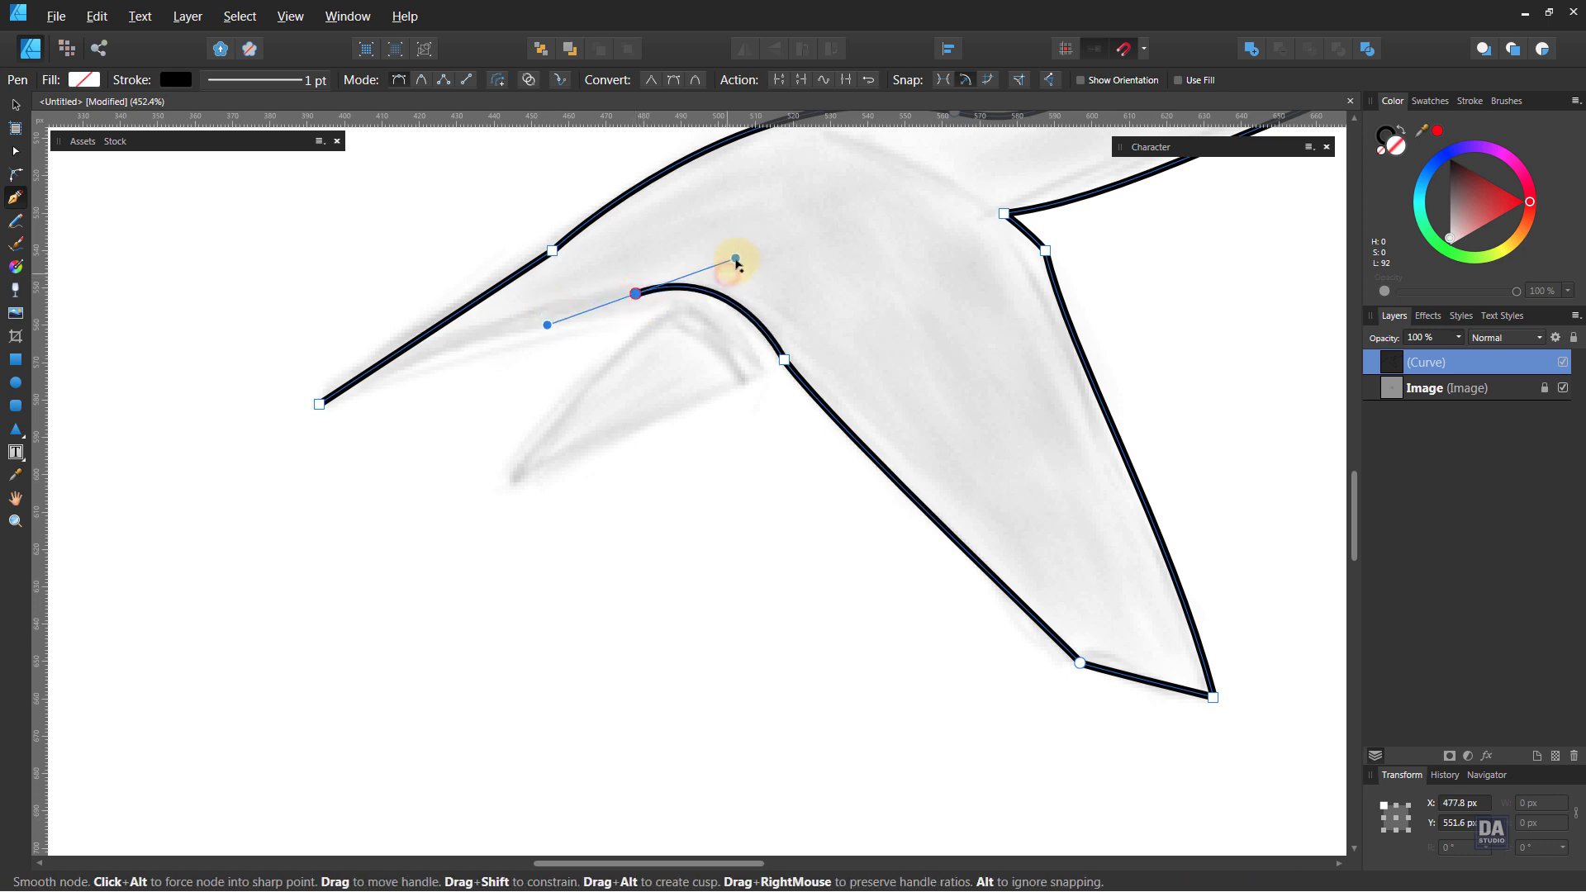
{"action": "left_click", "coordinate": [636, 293]}
{"action": "left_click", "coordinate": [320, 404]}
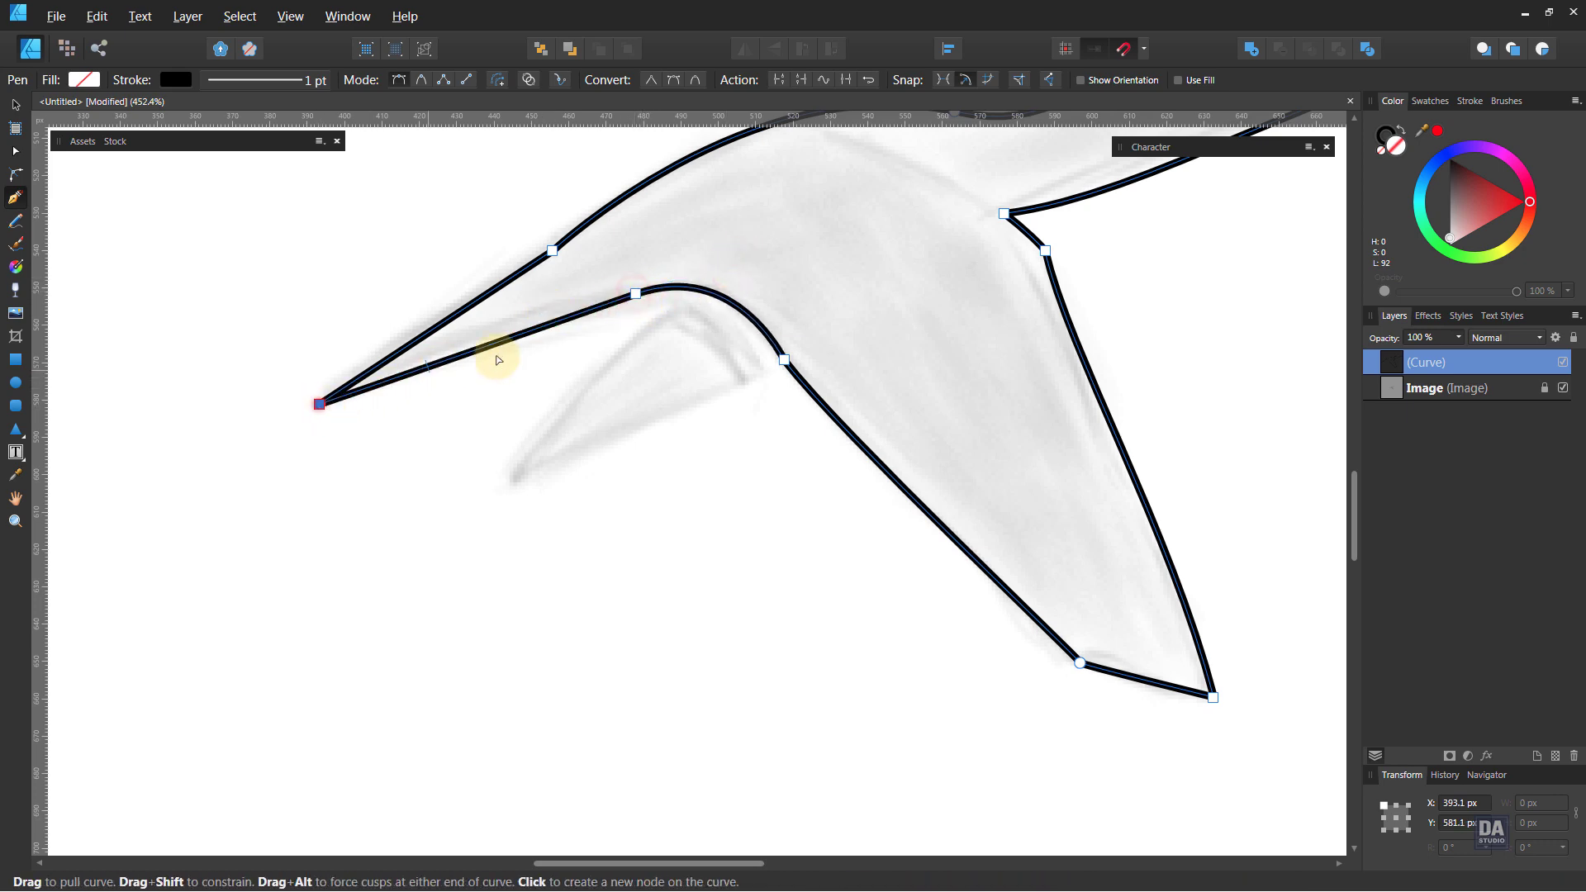
{"action": "left_click_drag", "start_coordinate": [509, 333], "coordinate": [510, 336]}
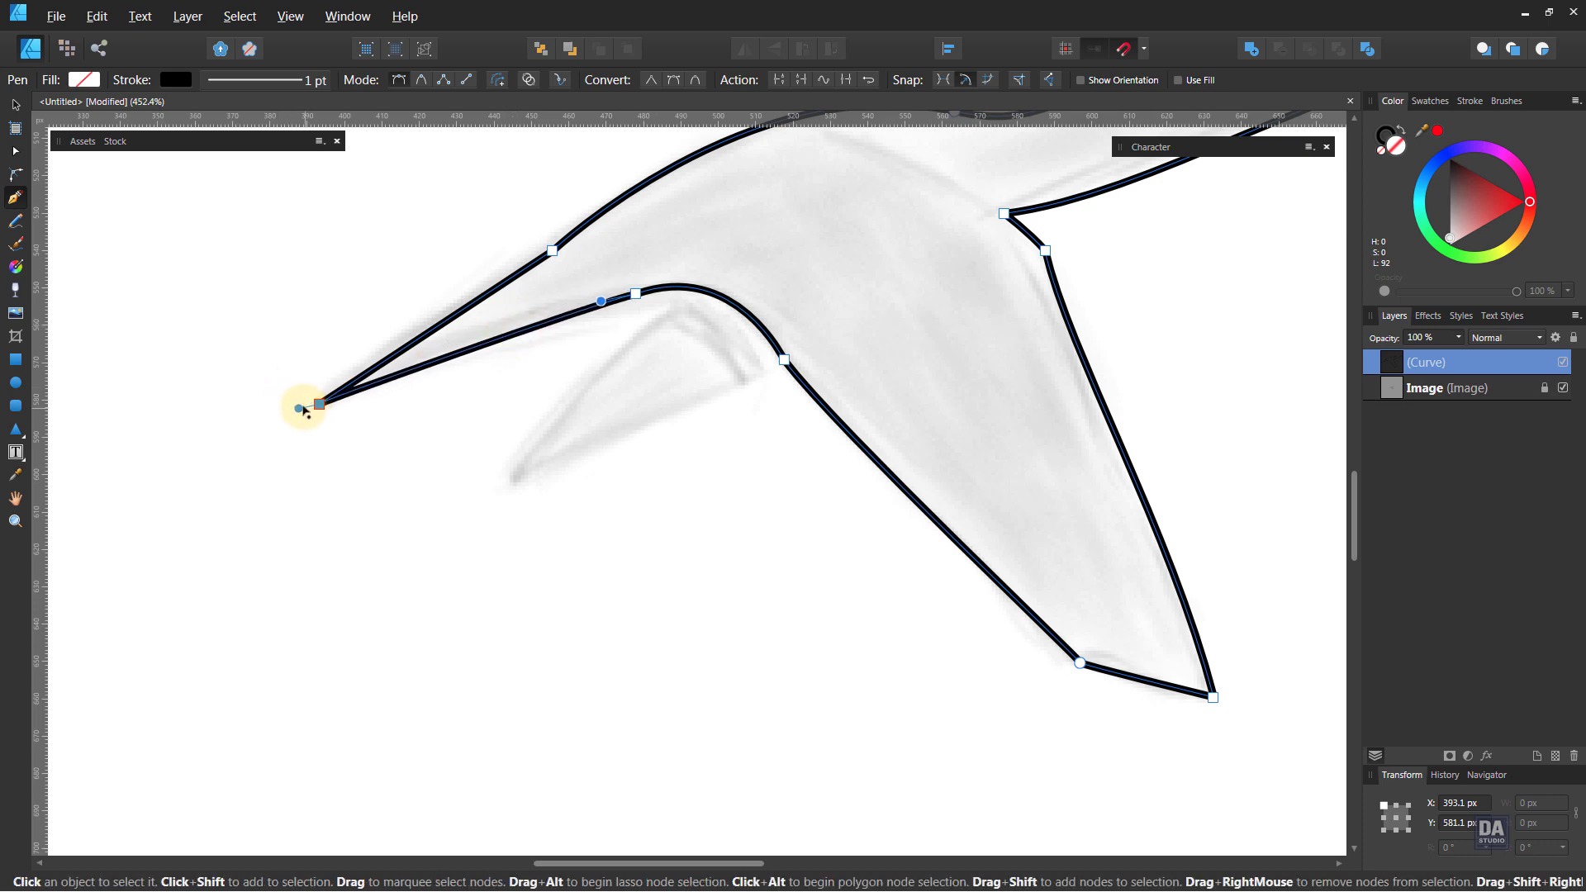
{"action": "left_click_drag", "start_coordinate": [295, 406], "coordinate": [406, 360]}
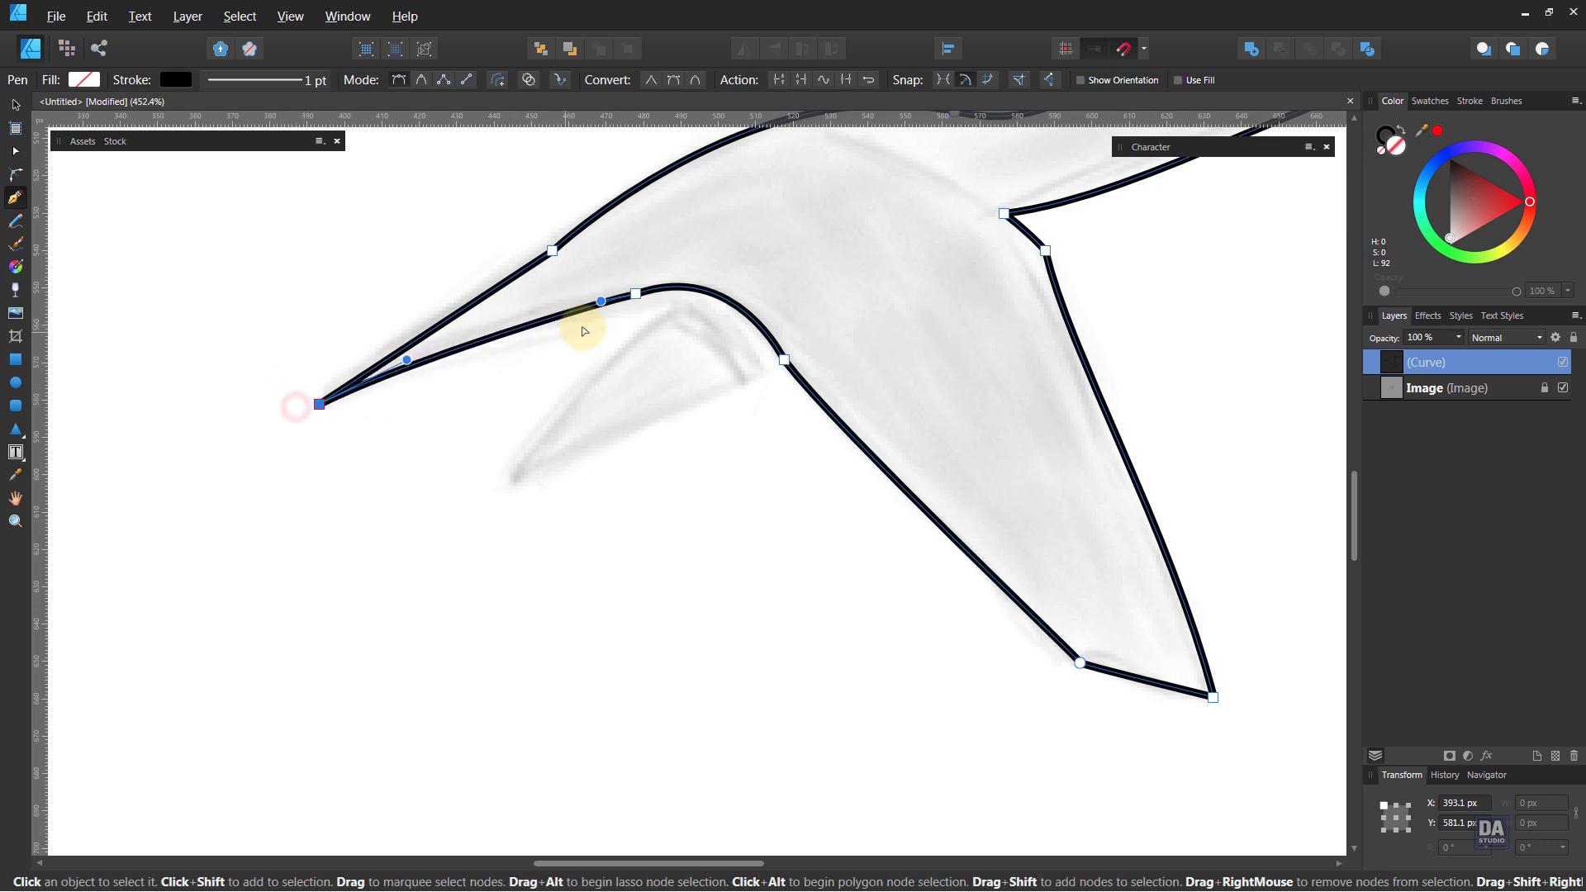
Smooth the bend between the belly and the large wing's rear edge with its node handles, then deselect the outline
{"action": "left_click", "coordinate": [635, 294]}
{"action": "left_click_drag", "start_coordinate": [734, 256], "coordinate": [740, 266]}
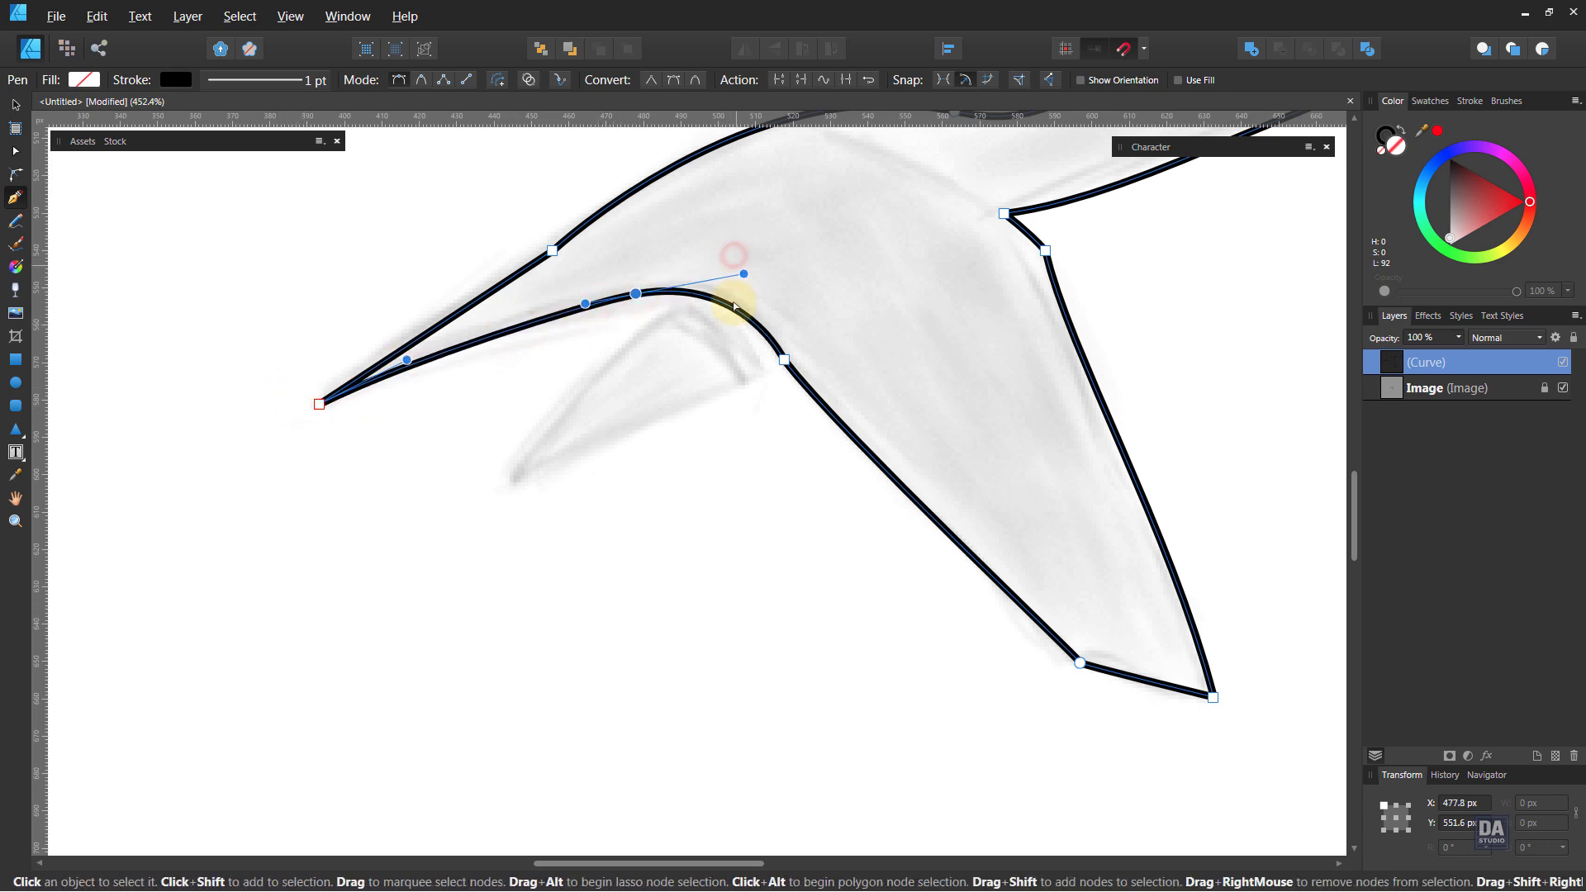
{"action": "left_click", "coordinate": [784, 360]}
{"action": "left_click_drag", "start_coordinate": [774, 343], "coordinate": [764, 334]}
{"action": "left_click_drag", "start_coordinate": [737, 271], "coordinate": [720, 271]}
{"action": "left_click_drag", "start_coordinate": [764, 333], "coordinate": [744, 315]}
{"action": "left_click_drag", "start_coordinate": [844, 430], "coordinate": [859, 445]}
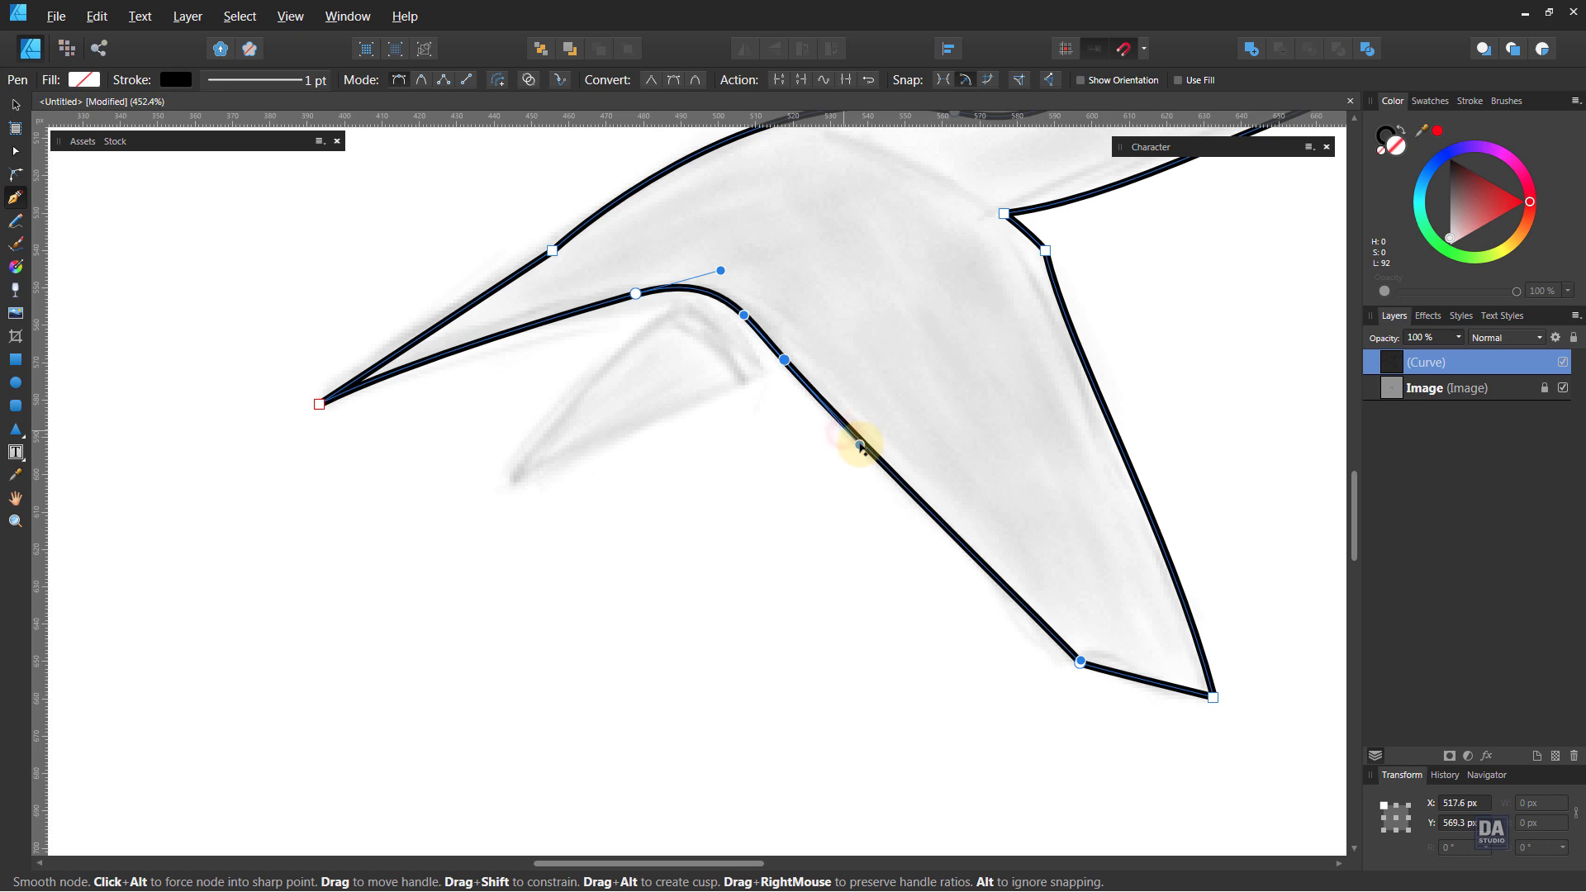
{"action": "left_click", "coordinate": [779, 462], "text": "ctrl"}
Trace the small wing under the belly as a closed three-node outline with gently curved edges, and deselect it
{"action": "left_click_drag", "start_coordinate": [867, 294], "coordinate": [810, 432]}
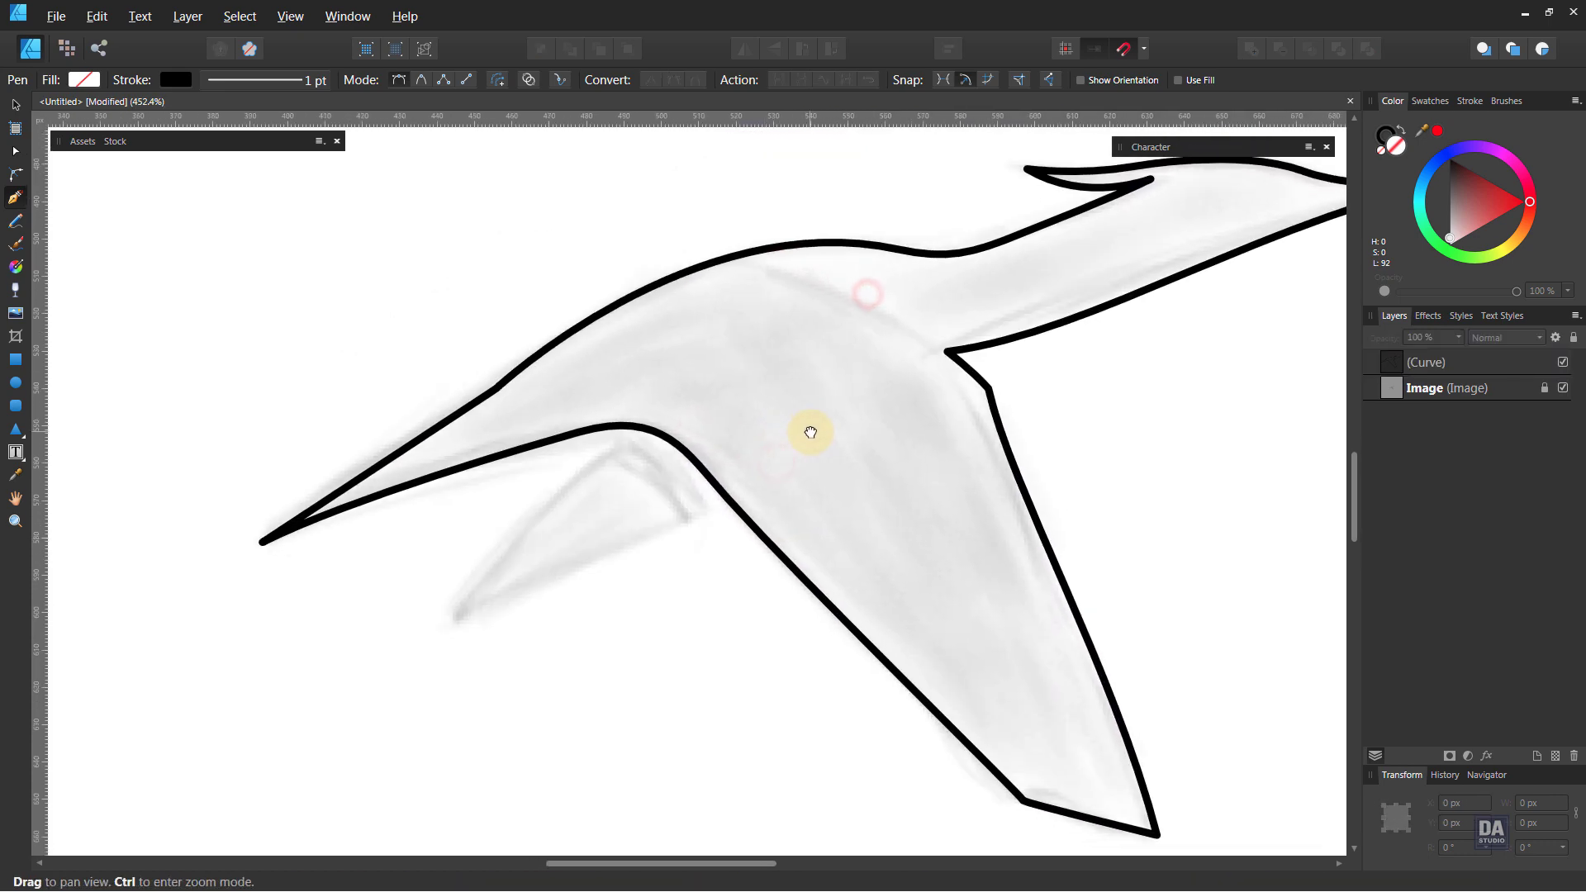
{"action": "left_click_drag", "start_coordinate": [614, 512], "coordinate": [646, 483]}
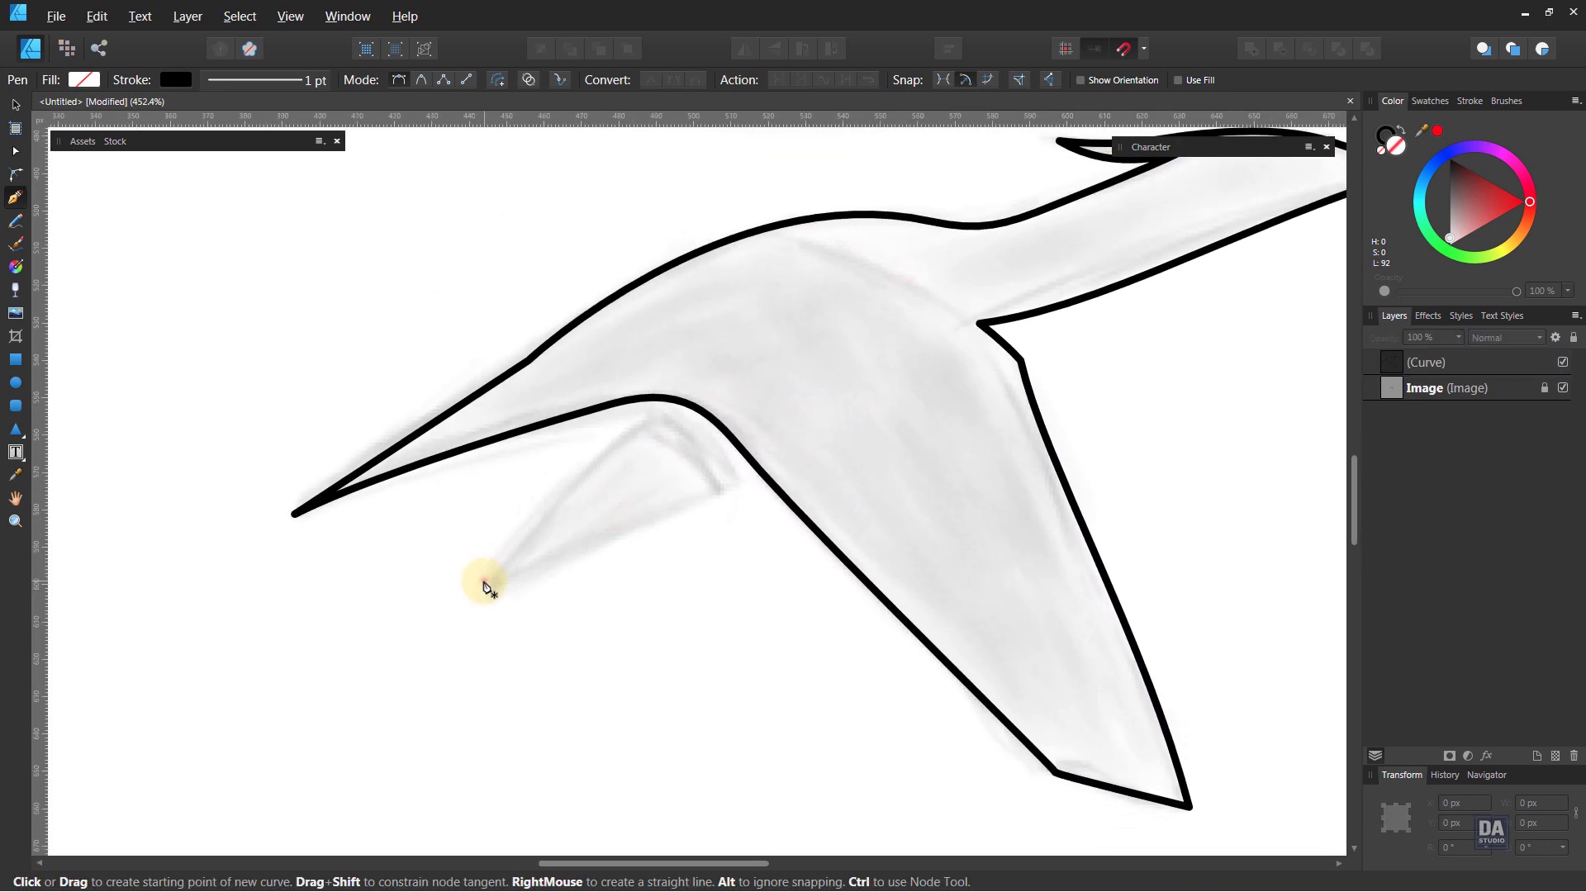
{"action": "left_click", "coordinate": [485, 580]}
{"action": "left_click_drag", "start_coordinate": [660, 412], "coordinate": [759, 362]}
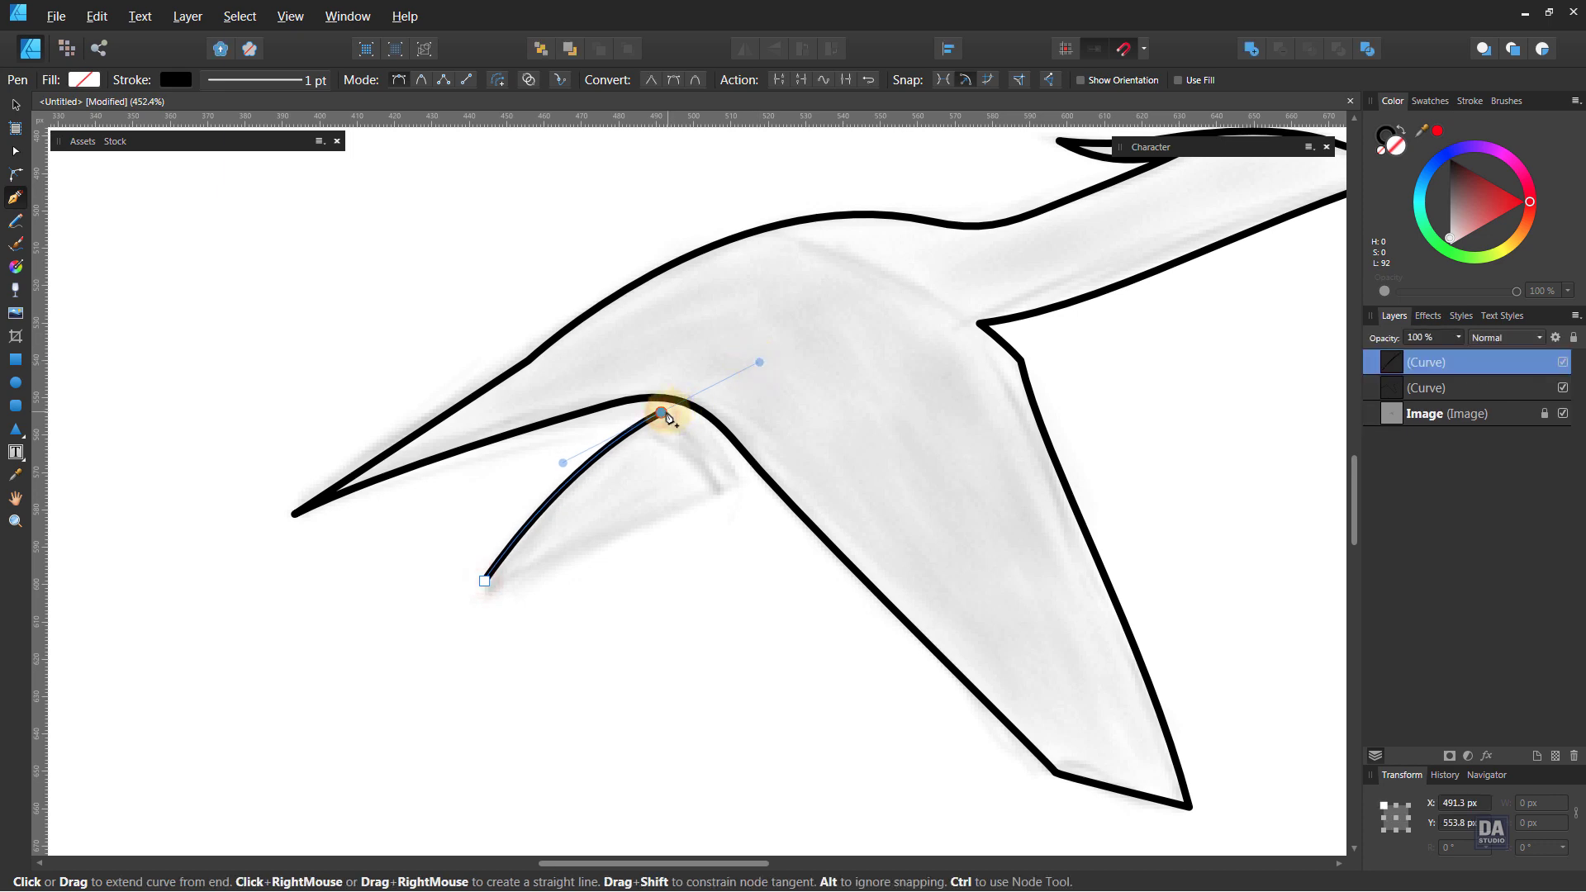
{"action": "left_click", "coordinate": [741, 481], "text": "alt"}
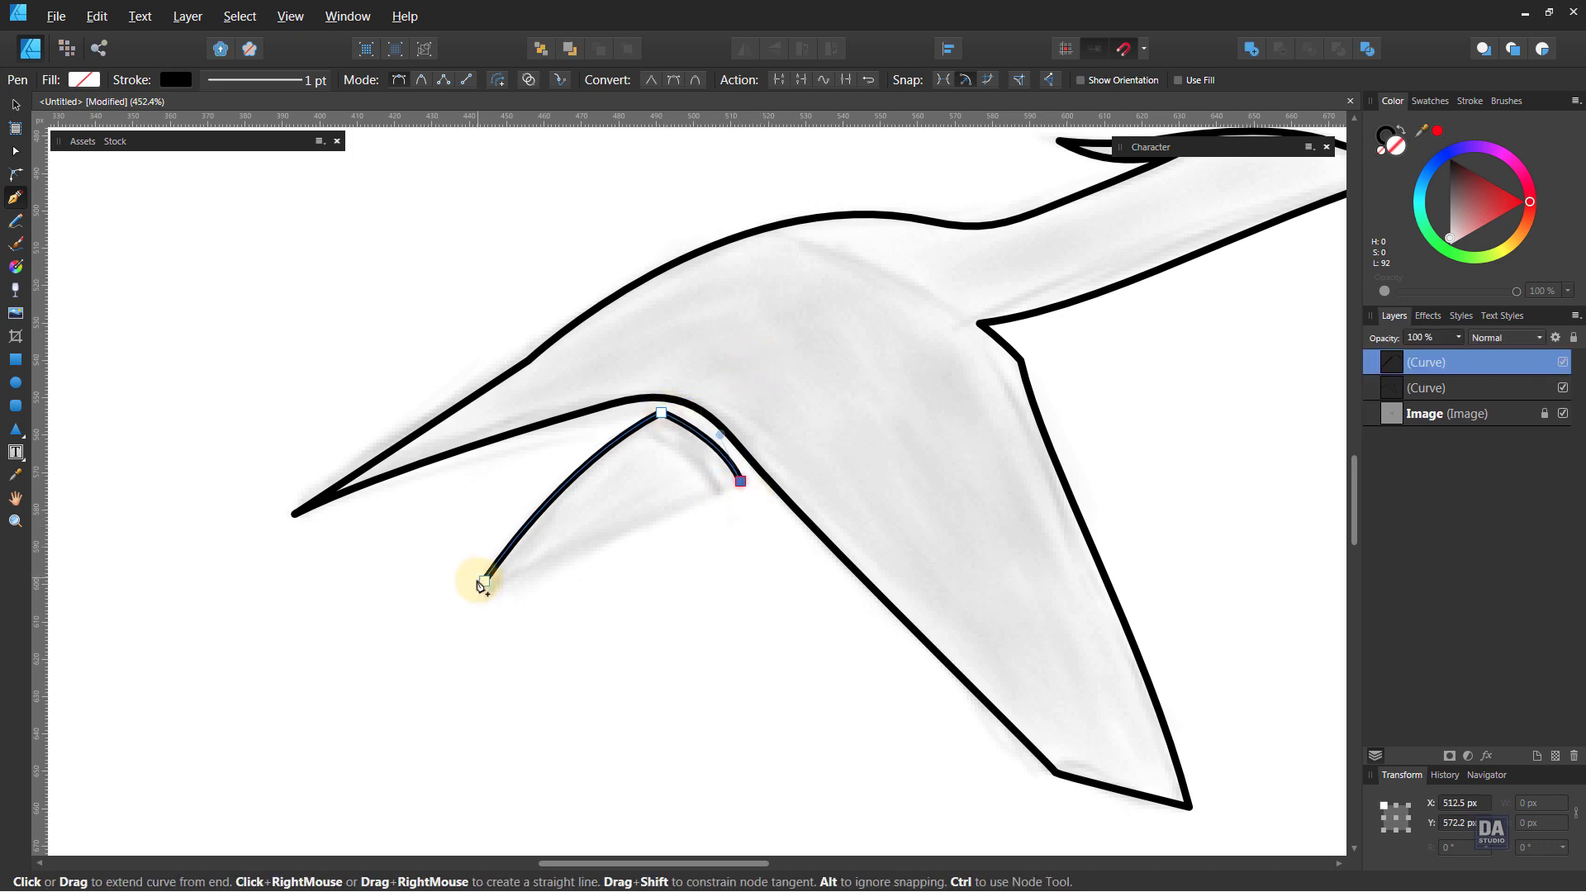
{"action": "left_click_drag", "start_coordinate": [485, 581], "coordinate": [401, 628]}
{"action": "left_click", "coordinate": [664, 592], "text": "ctrl"}
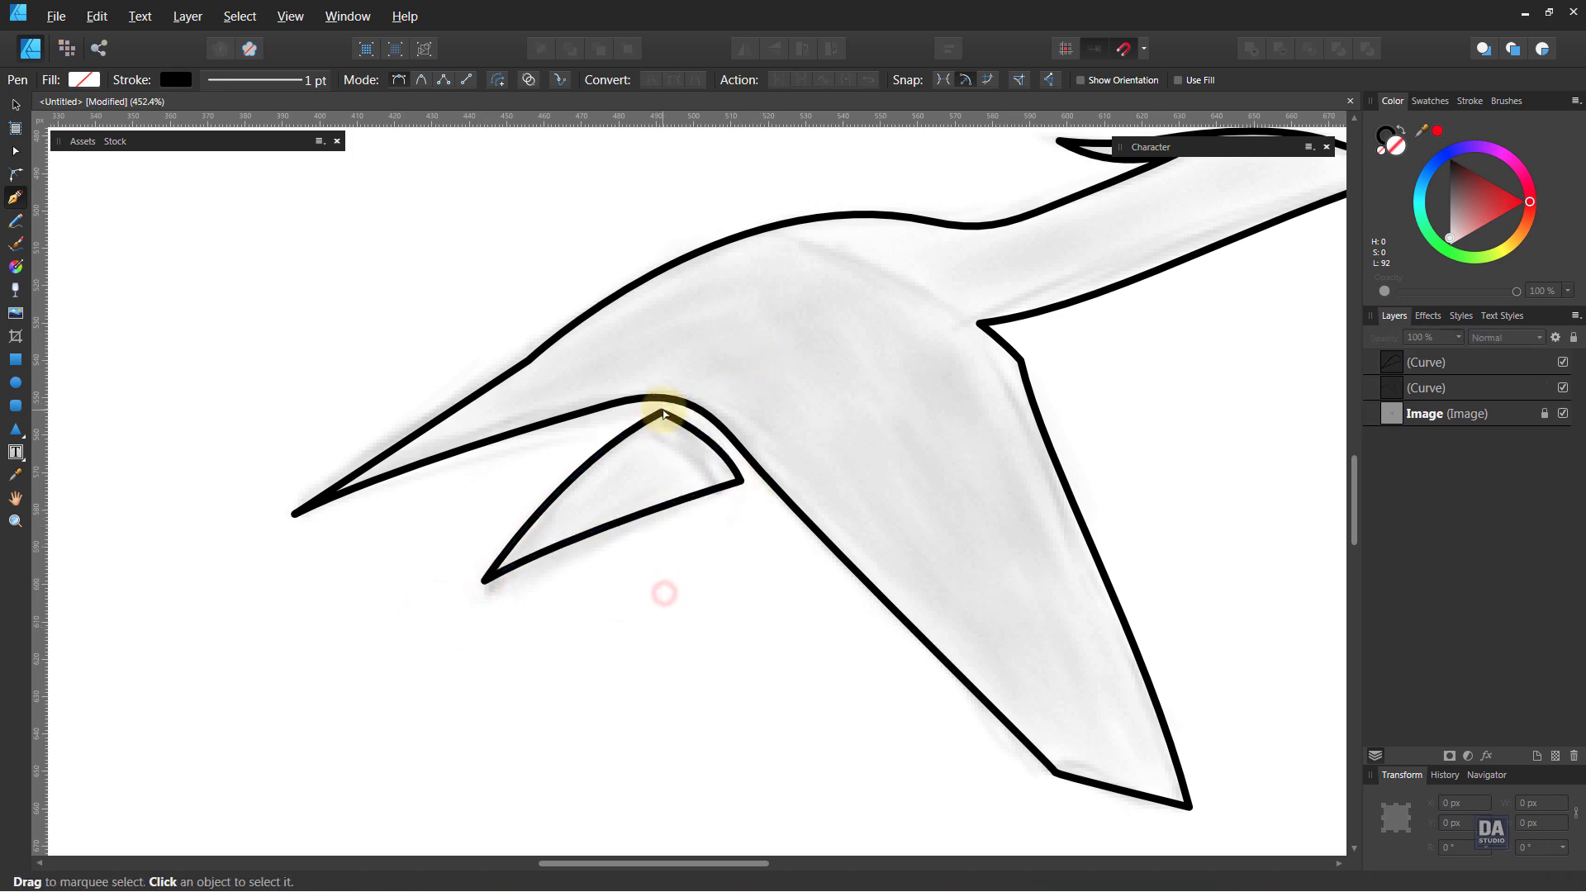
Round the upper corner of the small wing slightly with the Corner tool and deselect the outline
{"action": "left_click", "coordinate": [664, 413], "text": "ctrl"}
{"action": "left_click", "coordinate": [16, 175]}
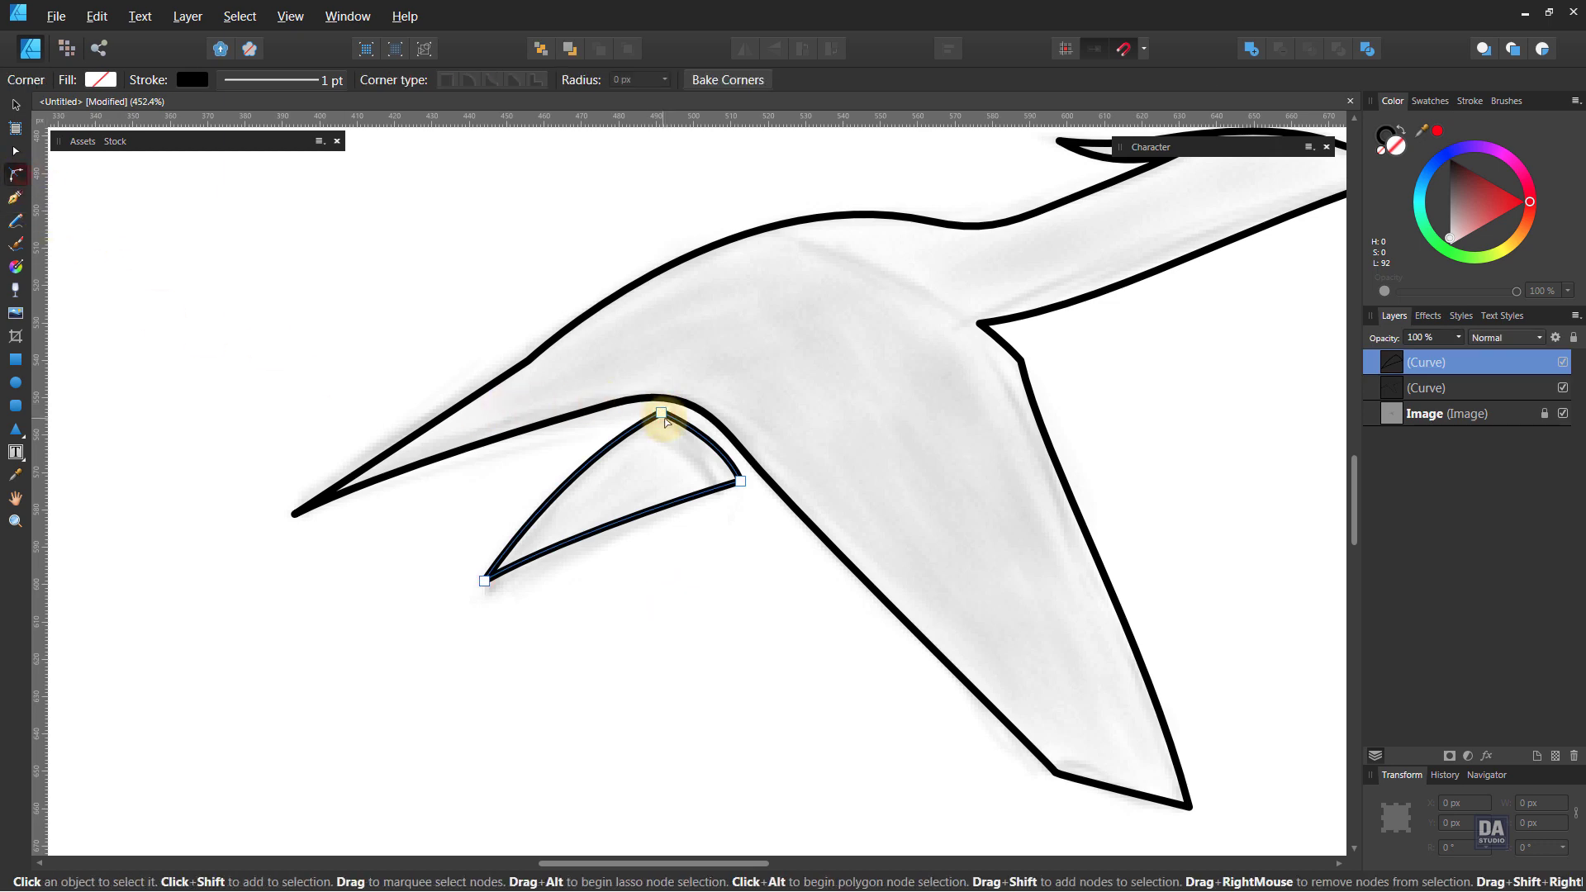
{"action": "left_click", "coordinate": [663, 428]}
{"action": "left_click_drag", "start_coordinate": [668, 443], "coordinate": [669, 450]}
{"action": "left_click", "coordinate": [697, 538], "text": "ctrl"}
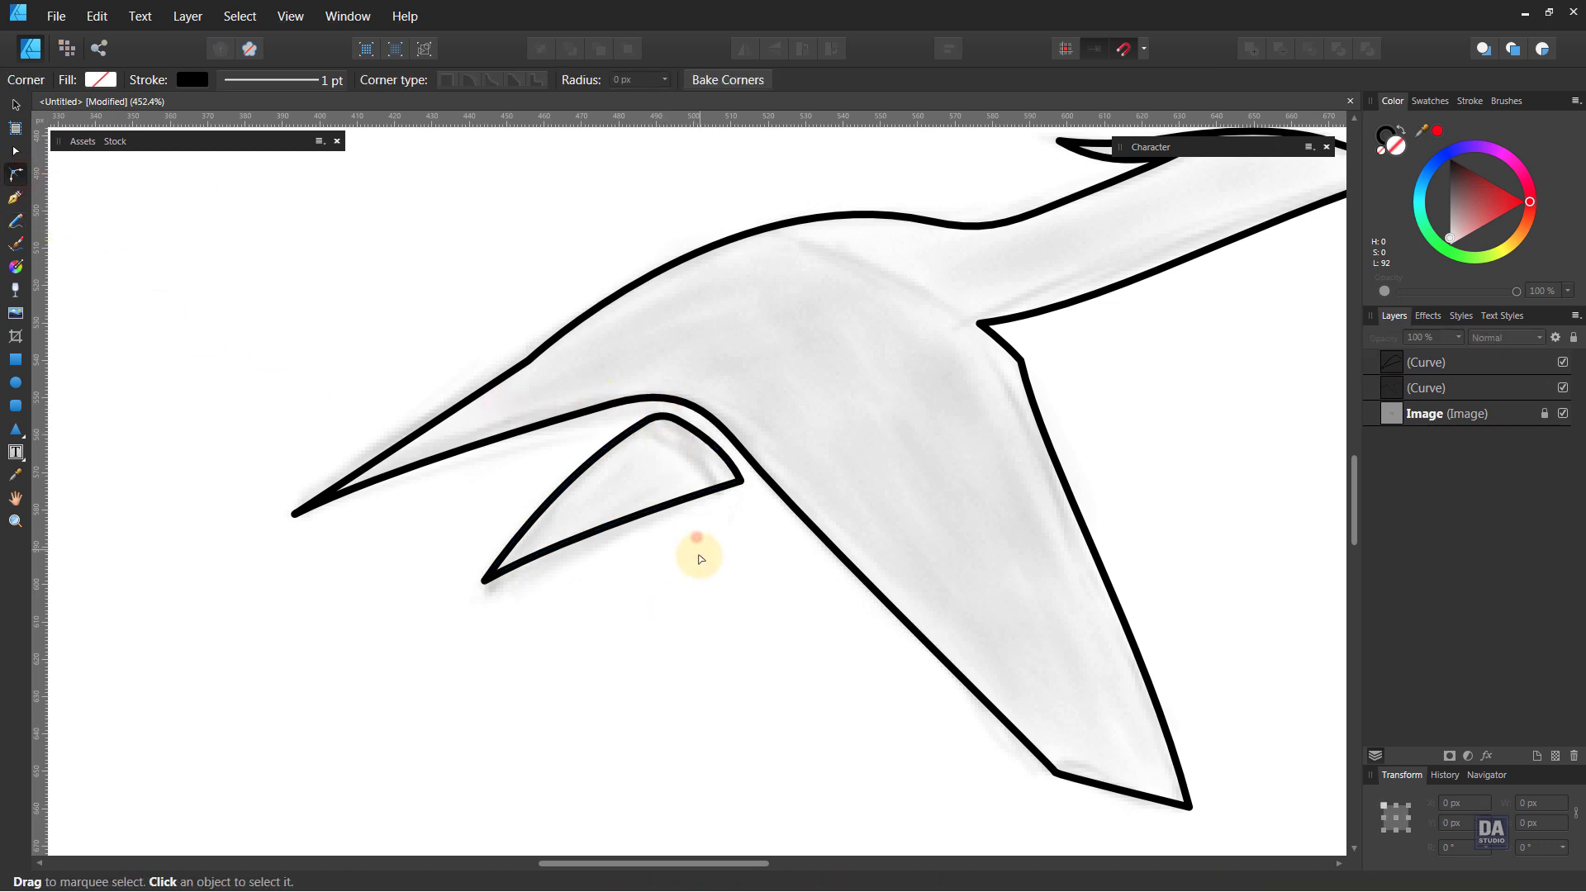
Round the corner where the large wing's front edge bends just below the neck, and deselect the outline
{"action": "left_click_drag", "start_coordinate": [782, 502], "coordinate": [689, 511]}
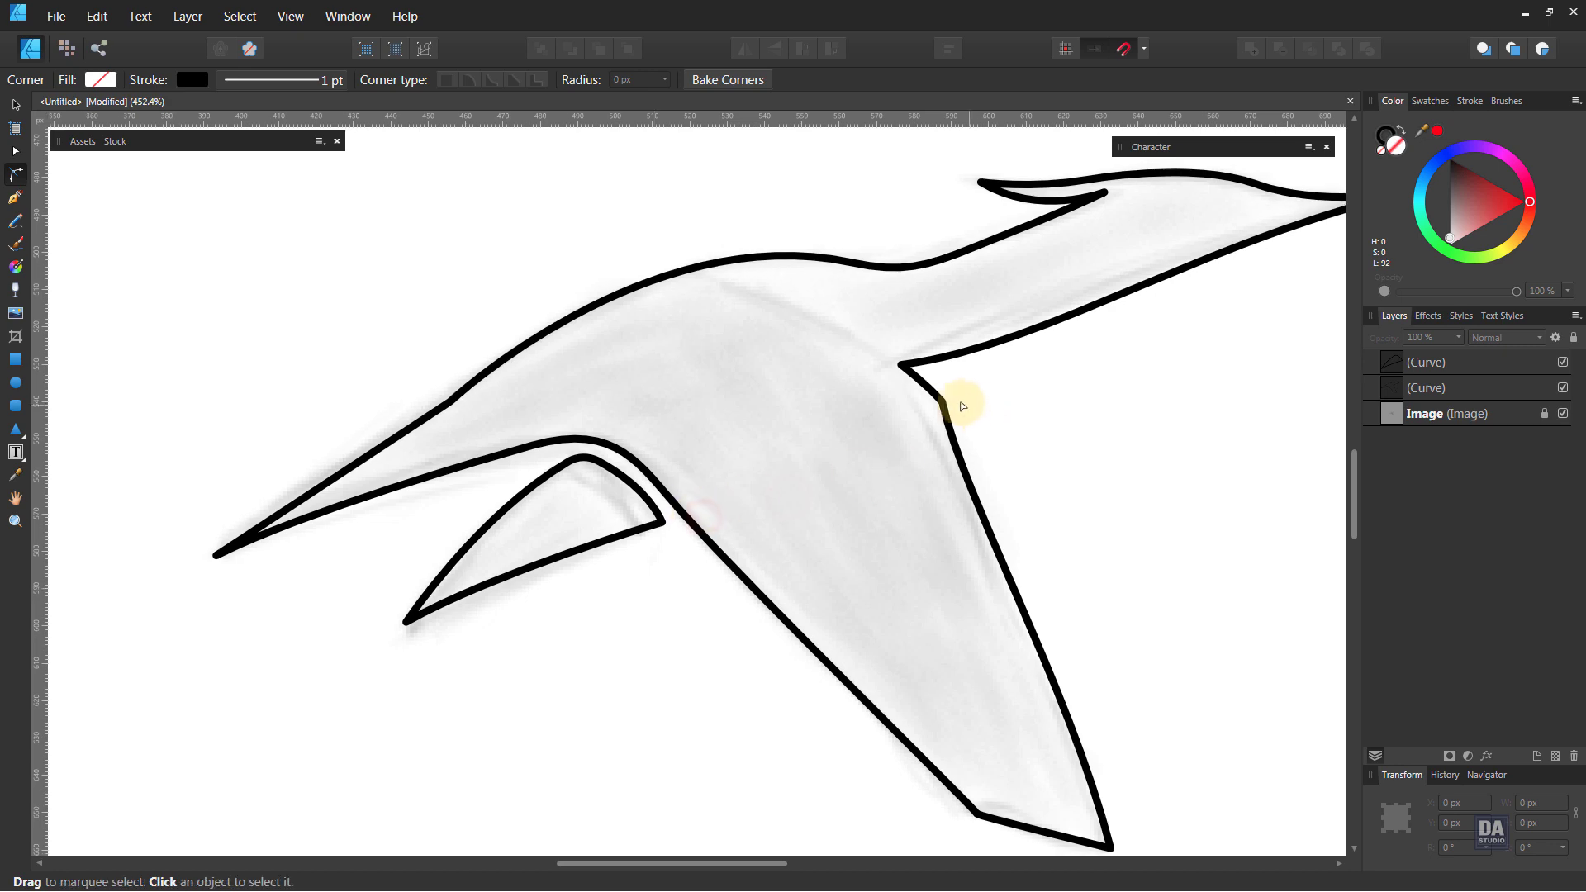
{"action": "left_click", "coordinate": [945, 402]}
{"action": "left_click", "coordinate": [943, 401]}
{"action": "left_click_drag", "start_coordinate": [862, 423], "coordinate": [849, 440]}
{"action": "left_click", "coordinate": [853, 457]}
Try rounding the pointed tip corner of the large wing, and undo the rounding
{"action": "left_click_drag", "start_coordinate": [1063, 513], "coordinate": [915, 451]}
{"action": "left_click_drag", "start_coordinate": [936, 405], "coordinate": [681, 498]}
{"action": "left_click_drag", "start_coordinate": [871, 613], "coordinate": [818, 424]}
{"action": "left_click_drag", "start_coordinate": [839, 532], "coordinate": [792, 543]}
{"action": "left_click", "coordinate": [715, 612]}
{"action": "left_click_drag", "start_coordinate": [676, 629], "coordinate": [787, 618]}
{"action": "left_click", "coordinate": [785, 672]}
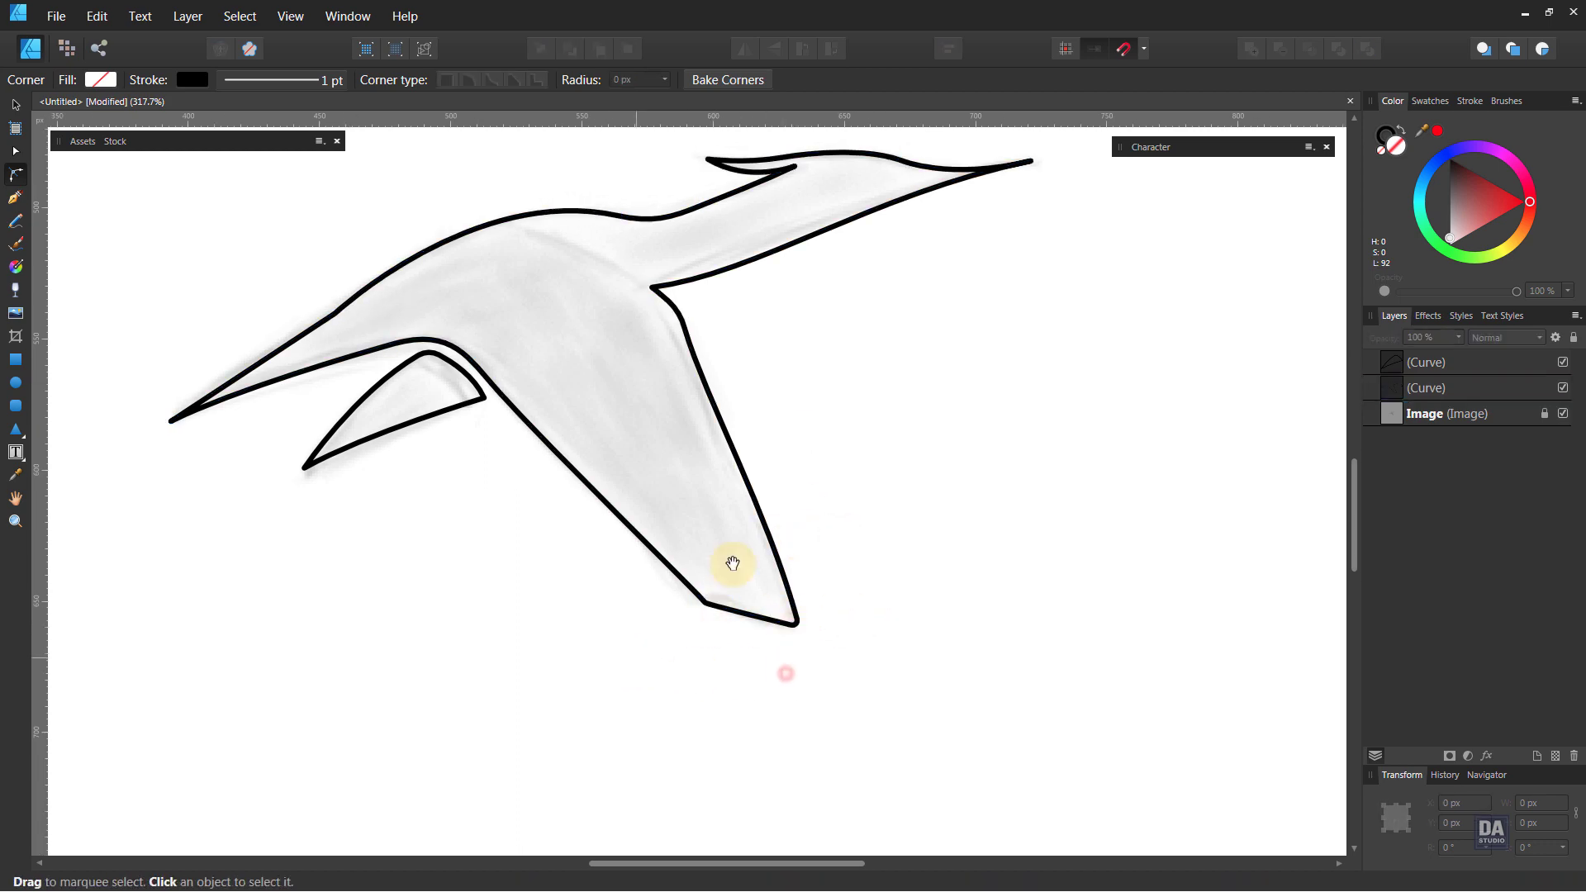
{"action": "left_click_drag", "start_coordinate": [772, 463], "coordinate": [807, 558]}
{"action": "key", "text": "ctrl+z"}
{"action": "left_click", "coordinate": [877, 543]}
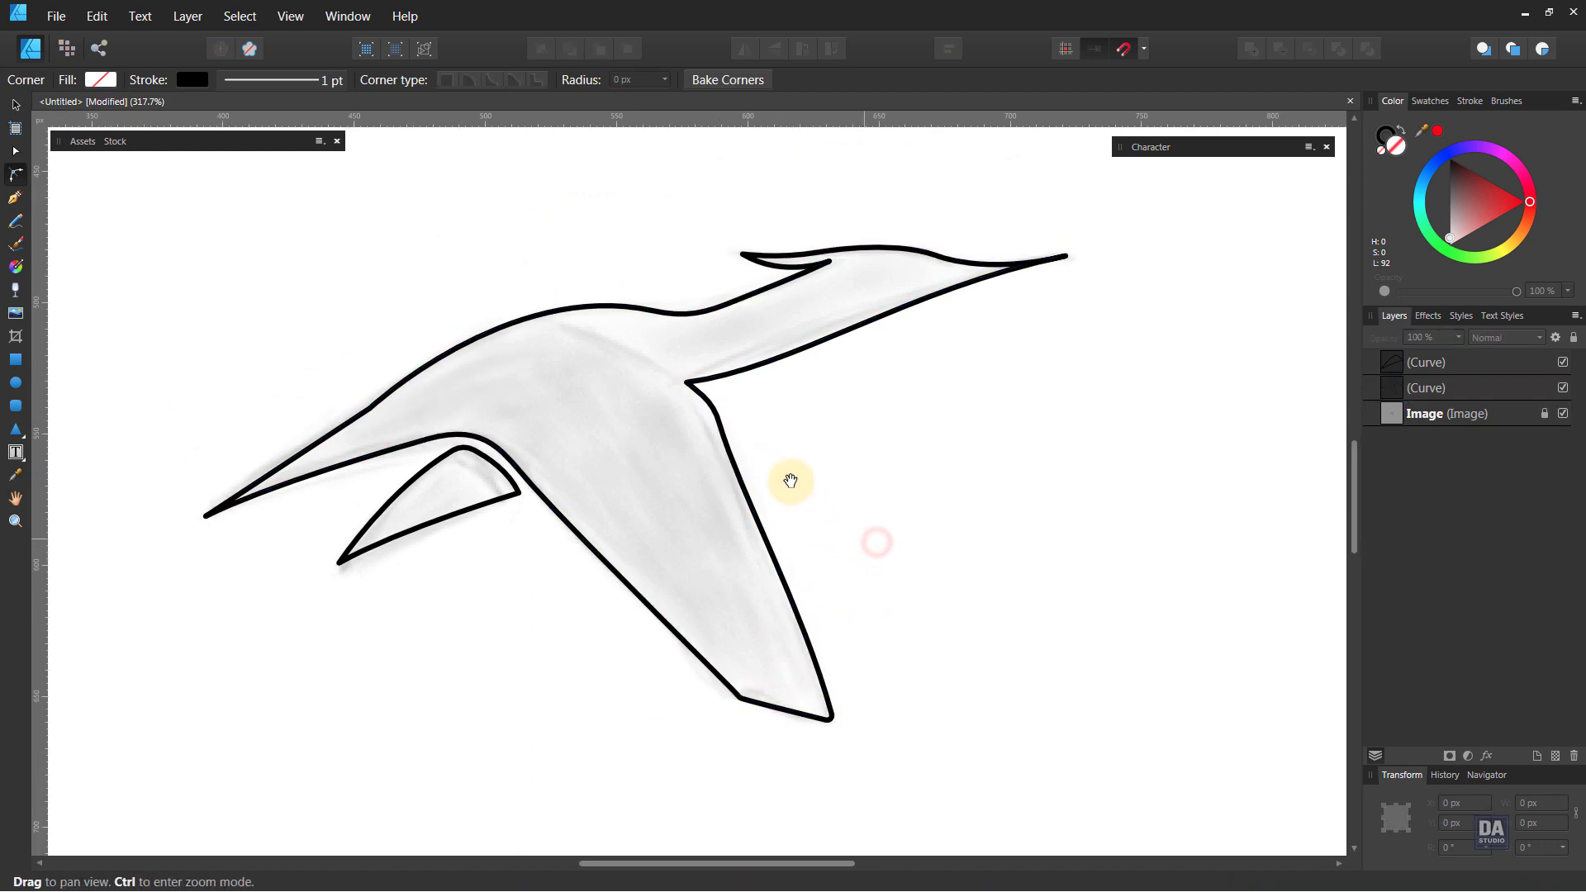
{"action": "key", "text": "ctrl+z"}
{"action": "mouse_move", "coordinate": [790, 481]}
{"action": "left_mouse_down"}
{"action": "mouse_move", "coordinate": [796, 510]}
{"action": "mouse_move", "coordinate": [818, 476]}
{"action": "left_mouse_up"}
{"action": "left_click", "coordinate": [890, 518]}
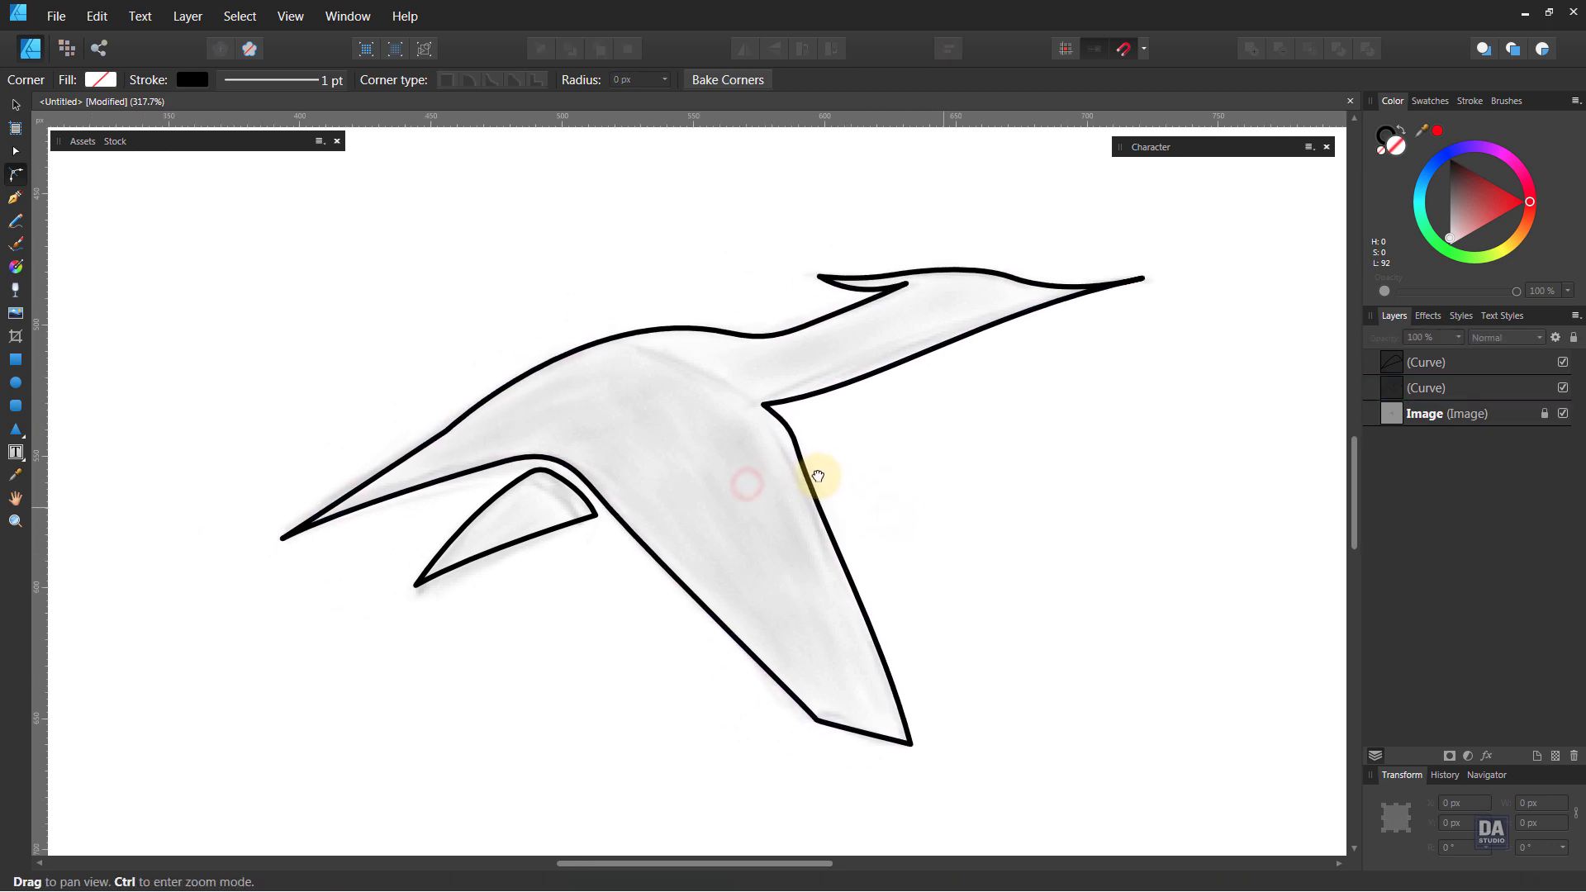
Start a Pen curve above the back, follow the sketched shoulder line past the neck junction, and bow its end segment outside the wing
{"action": "left_click", "coordinate": [15, 199]}
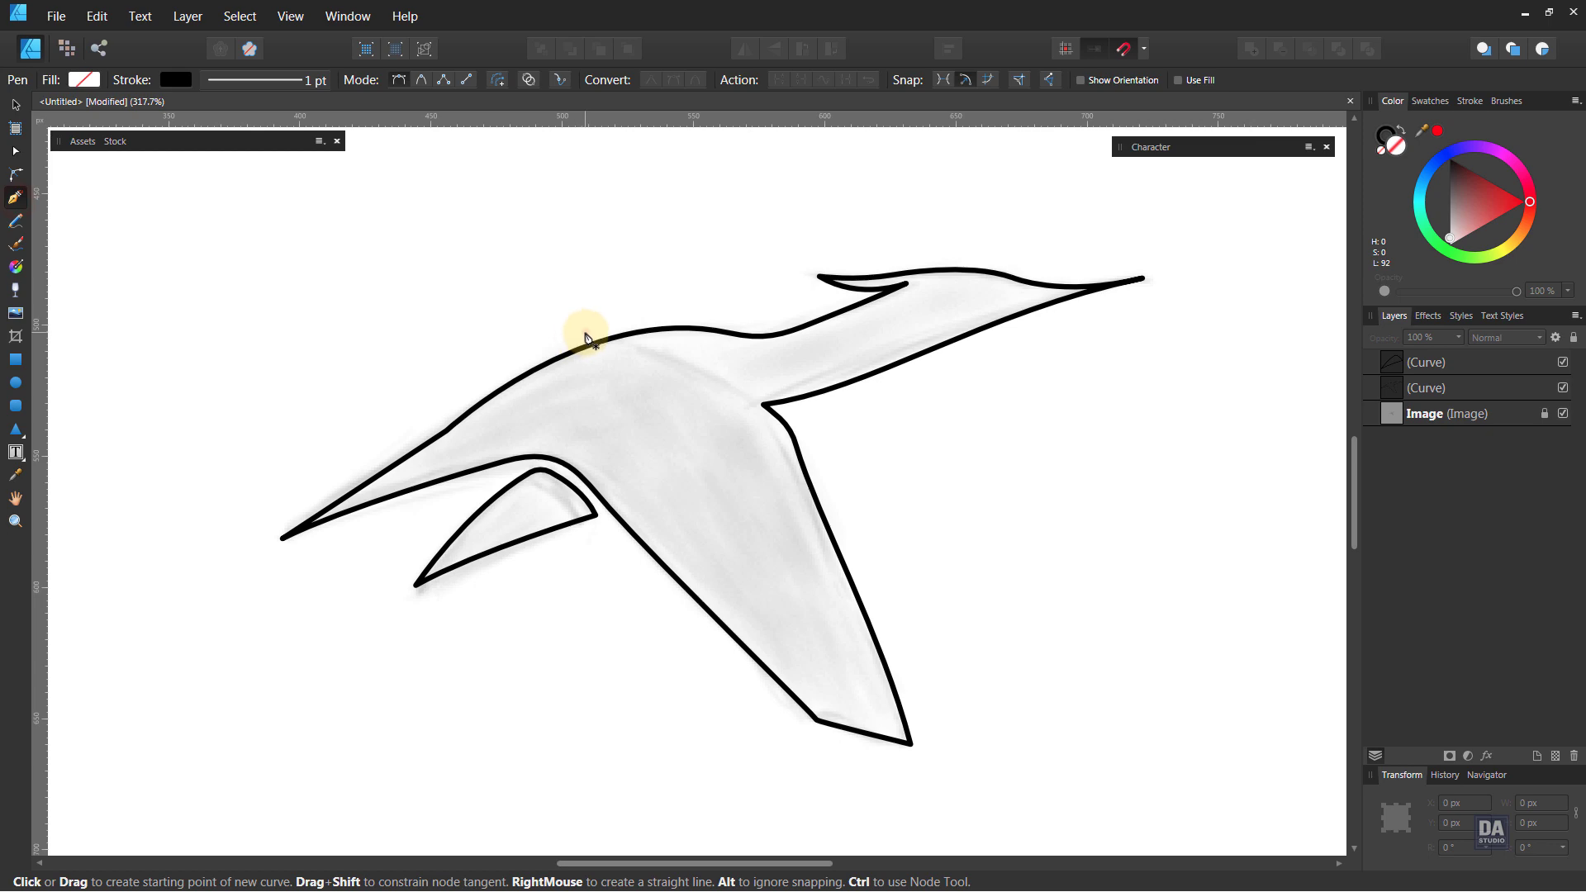
{"action": "left_click", "coordinate": [585, 333]}
{"action": "left_click_drag", "start_coordinate": [777, 415], "coordinate": [857, 484]}
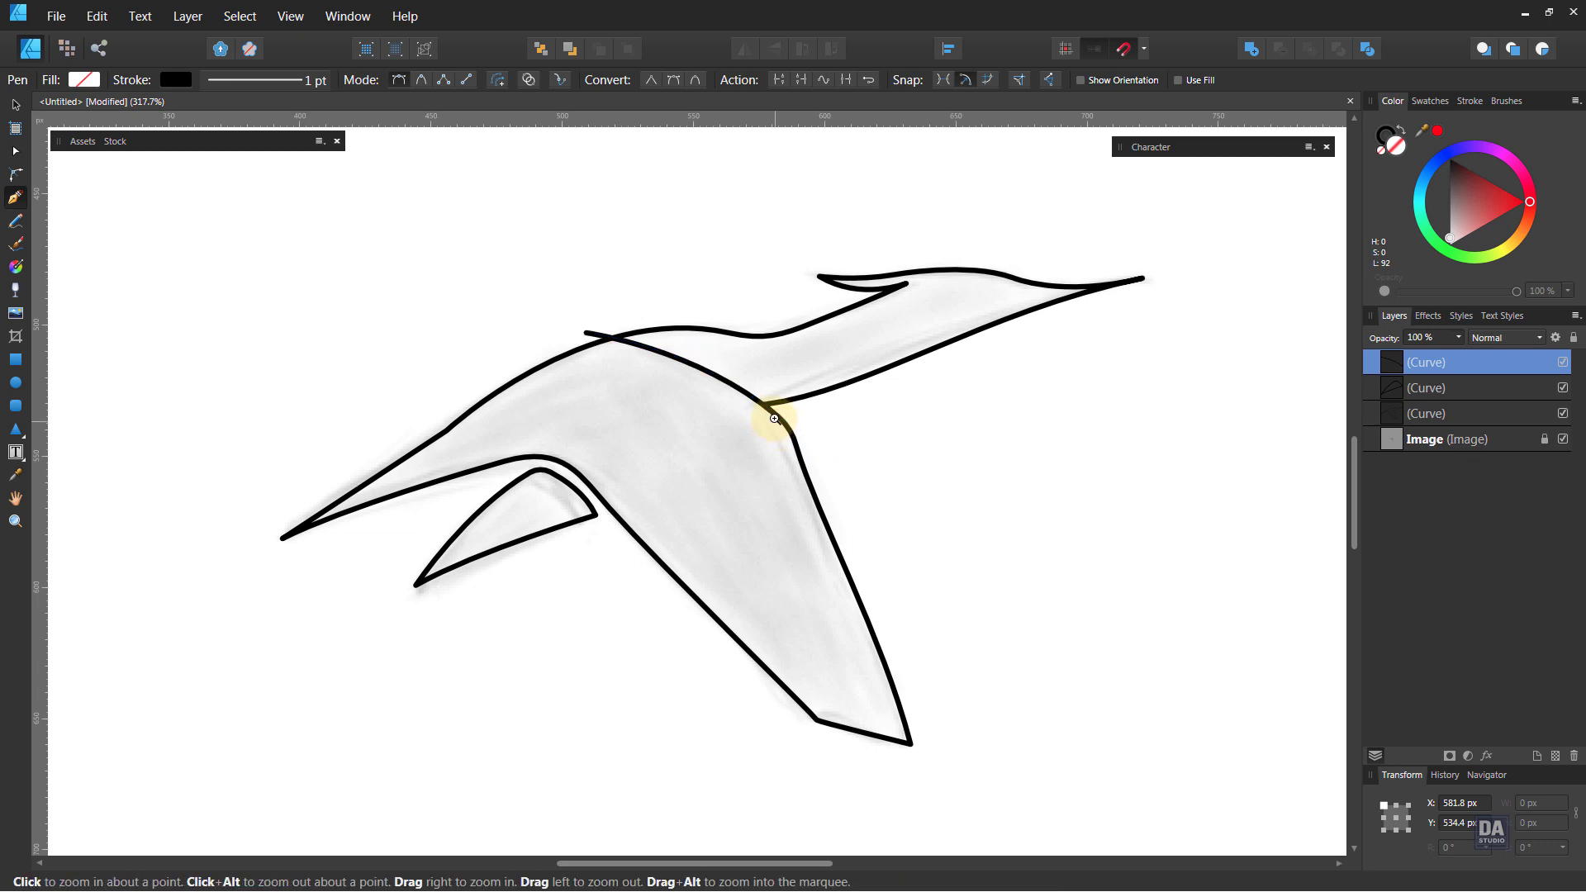
{"action": "left_click_drag", "start_coordinate": [771, 418], "coordinate": [931, 411]}
{"action": "left_click_drag", "start_coordinate": [785, 410], "coordinate": [772, 402]}
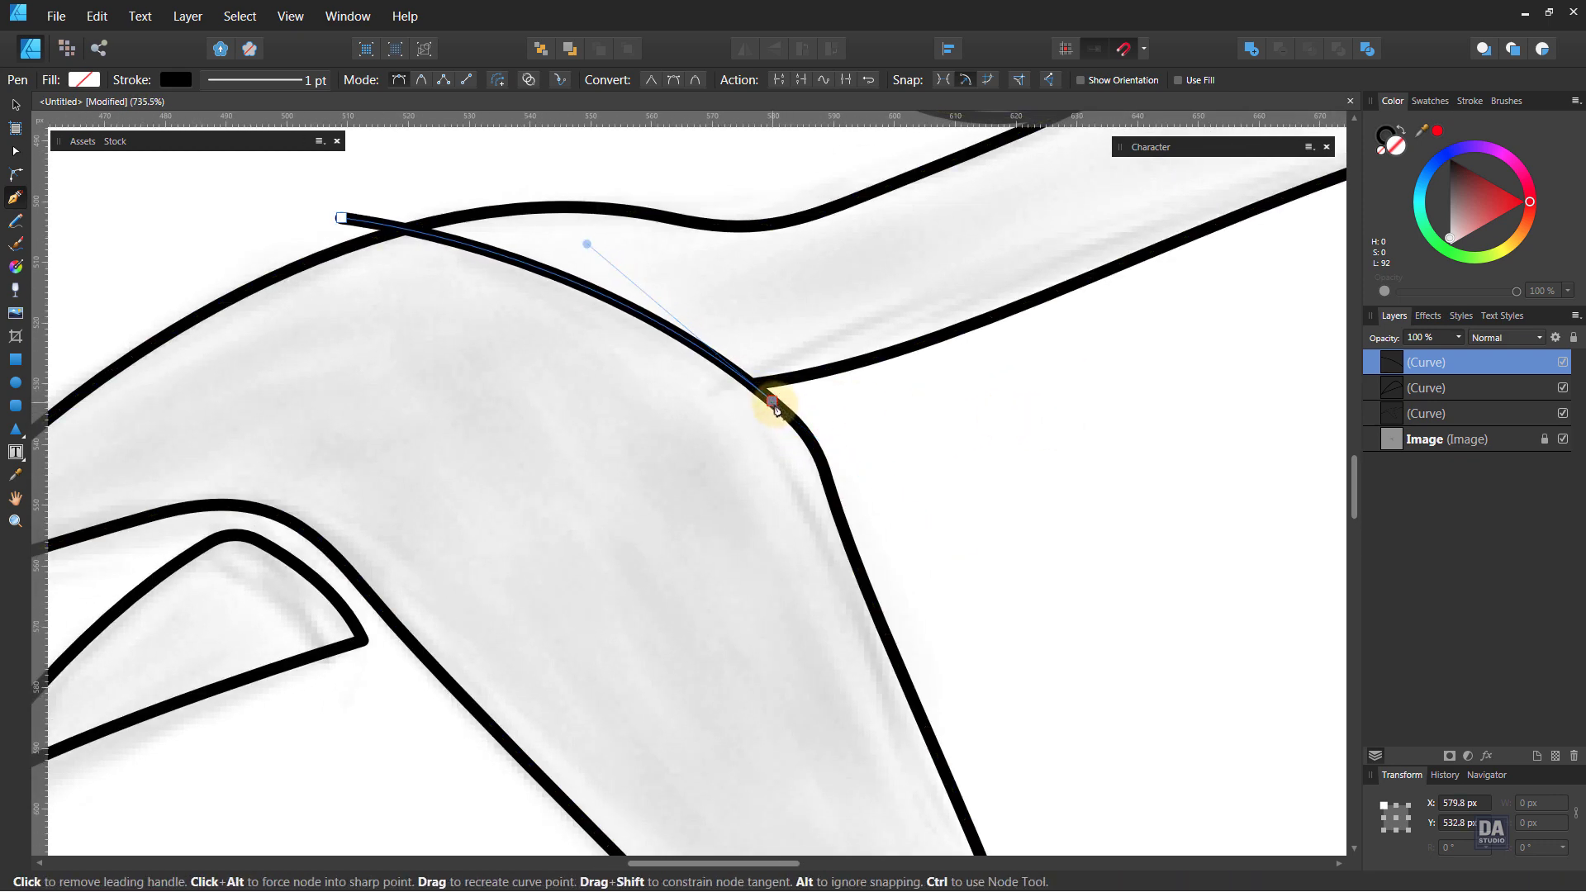
{"action": "left_click", "coordinate": [880, 512]}
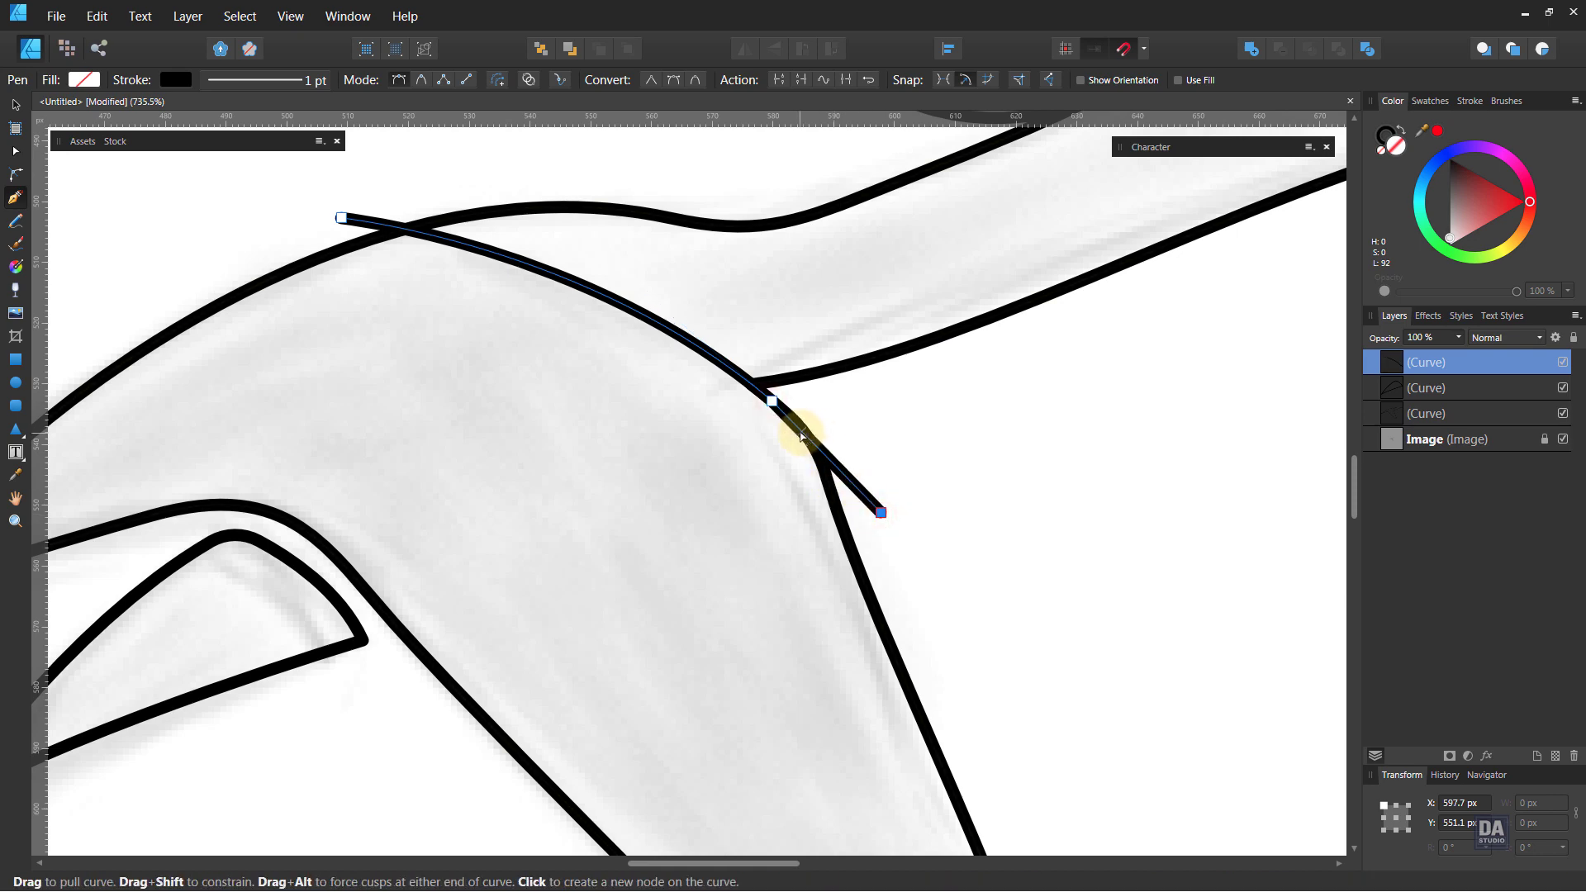
{"action": "left_click_drag", "start_coordinate": [802, 435], "coordinate": [819, 433]}
Extend the curve down just outside the large wing's front edge to beyond the tip, ending in a sharp corner
{"action": "key", "text": "ctrl+space"}
{"action": "left_click_drag", "start_coordinate": [743, 474], "coordinate": [331, 250]}
{"action": "left_click_drag", "start_coordinate": [864, 627], "coordinate": [830, 446]}
{"action": "left_click_drag", "start_coordinate": [907, 679], "coordinate": [907, 726]}
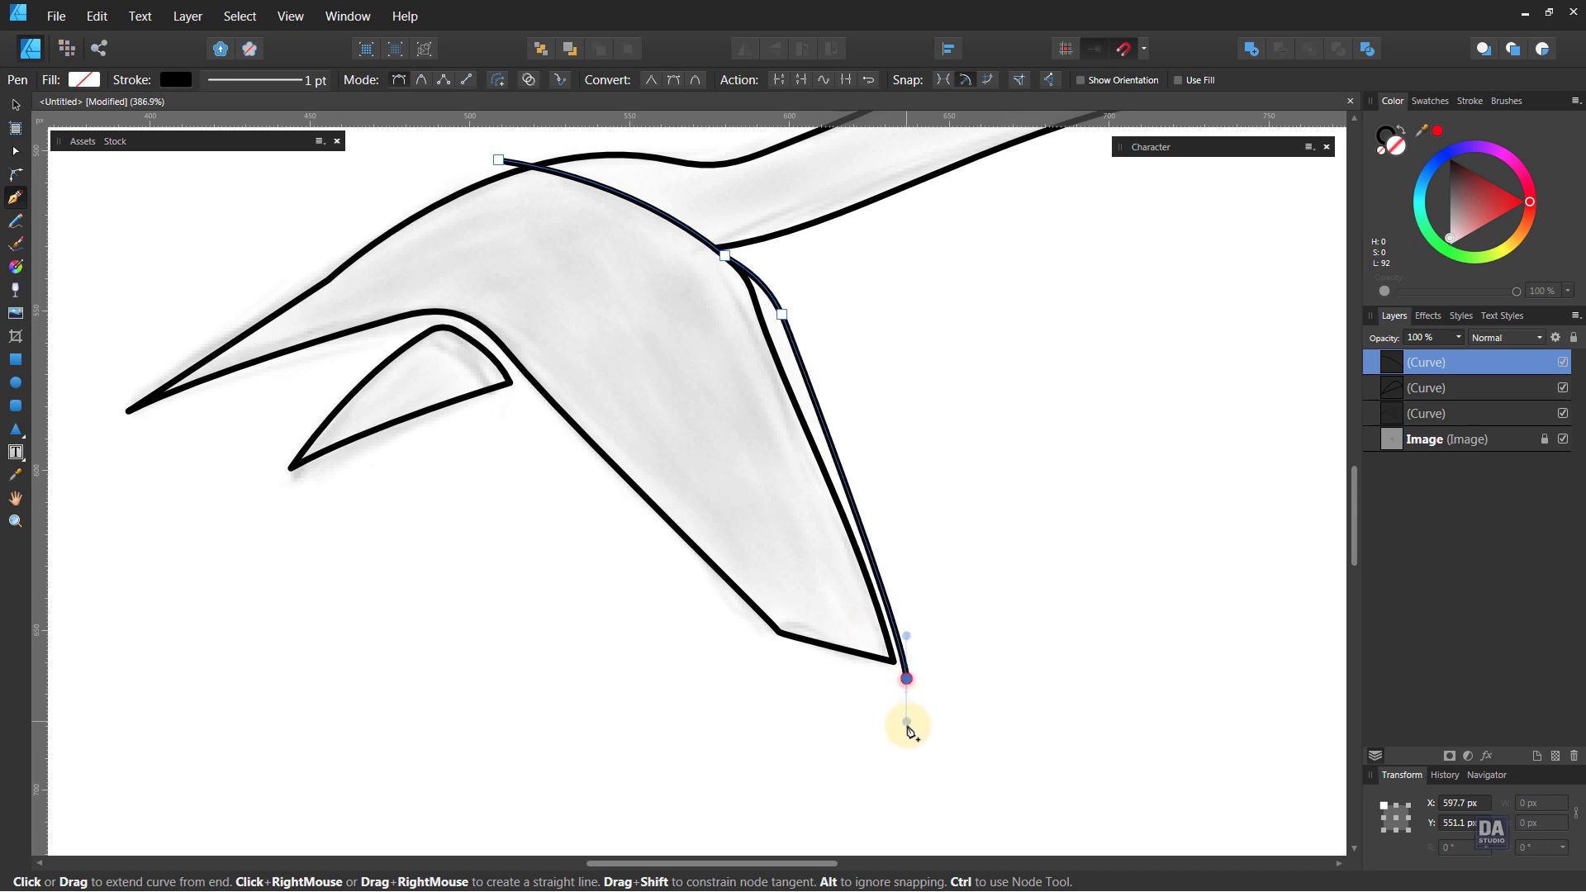
{"action": "left_click", "coordinate": [907, 679]}
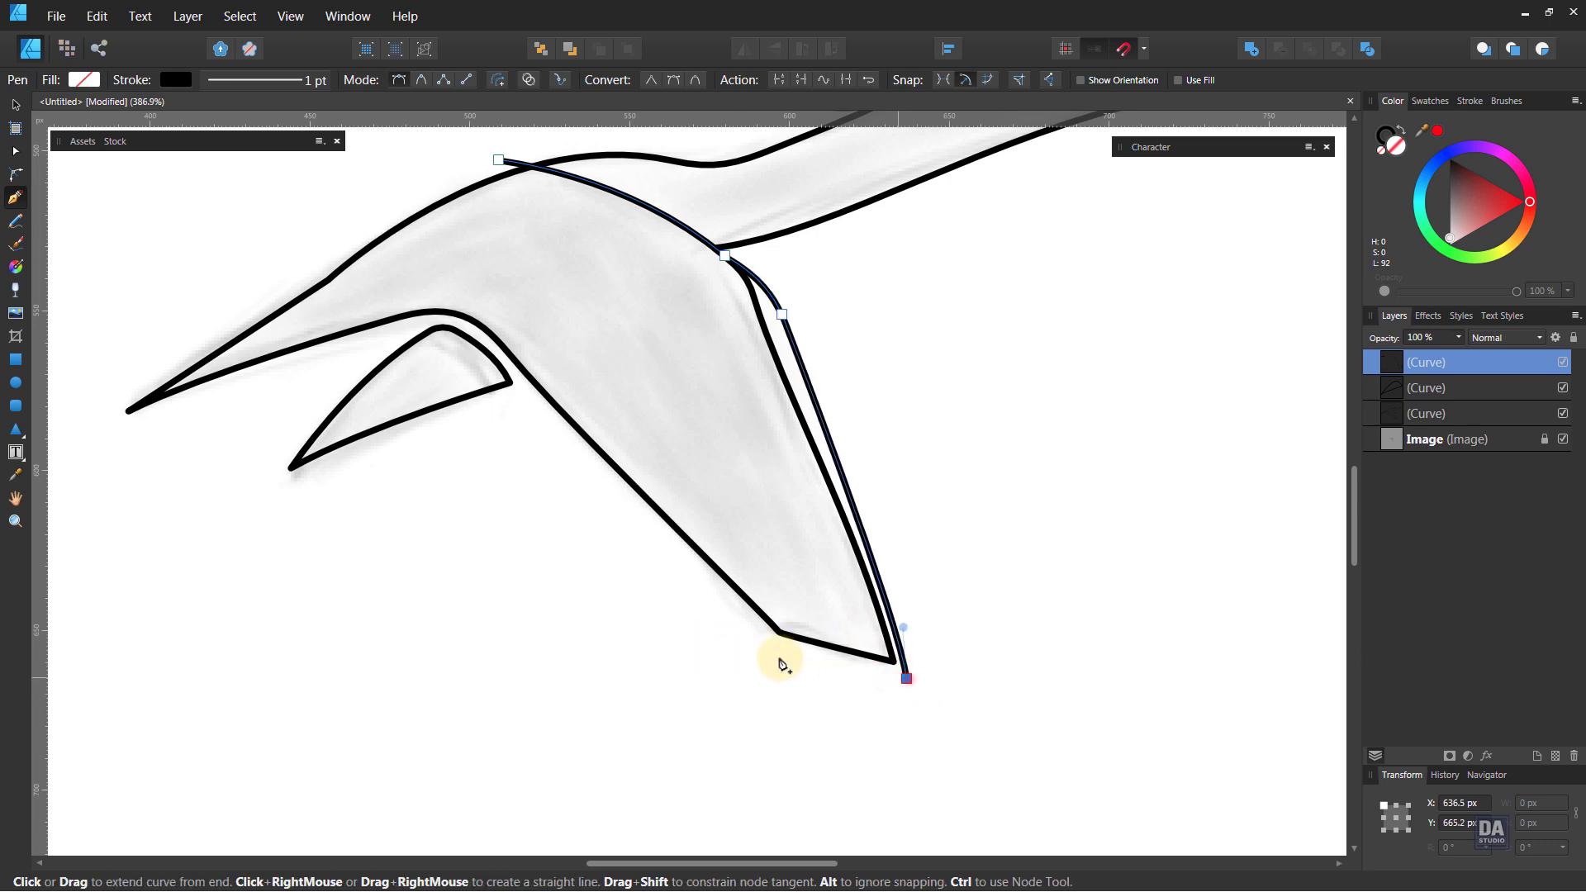
Carry the curve outside the wing's rear edge, under the belly and past the tail, close it, and bow the closing segment outward
{"action": "left_click", "coordinate": [432, 328]}
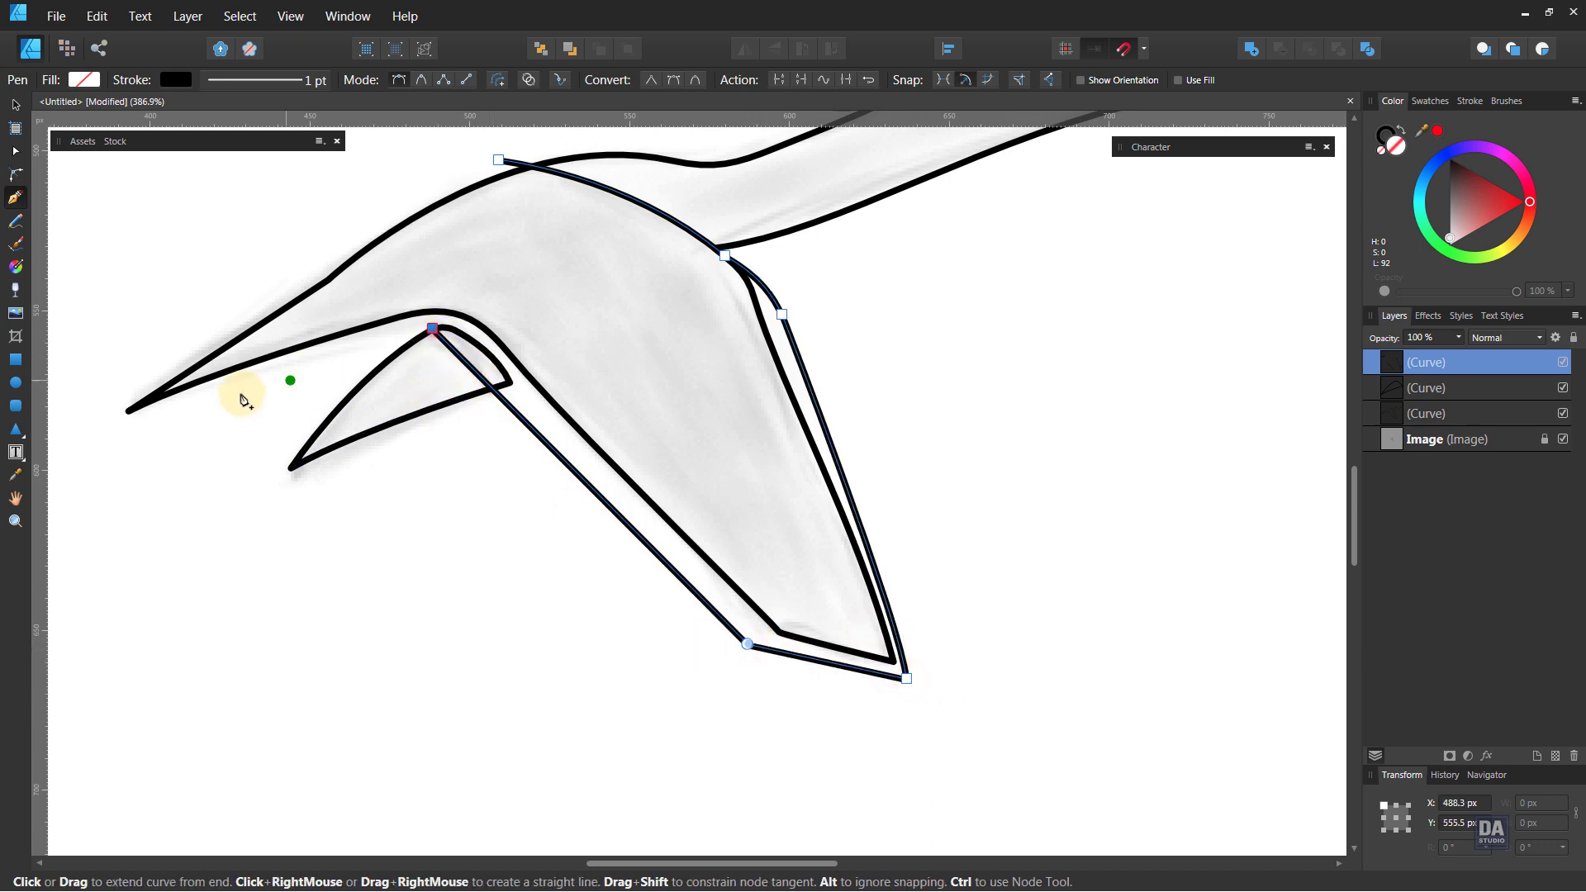
{"action": "left_click", "coordinate": [112, 428]}
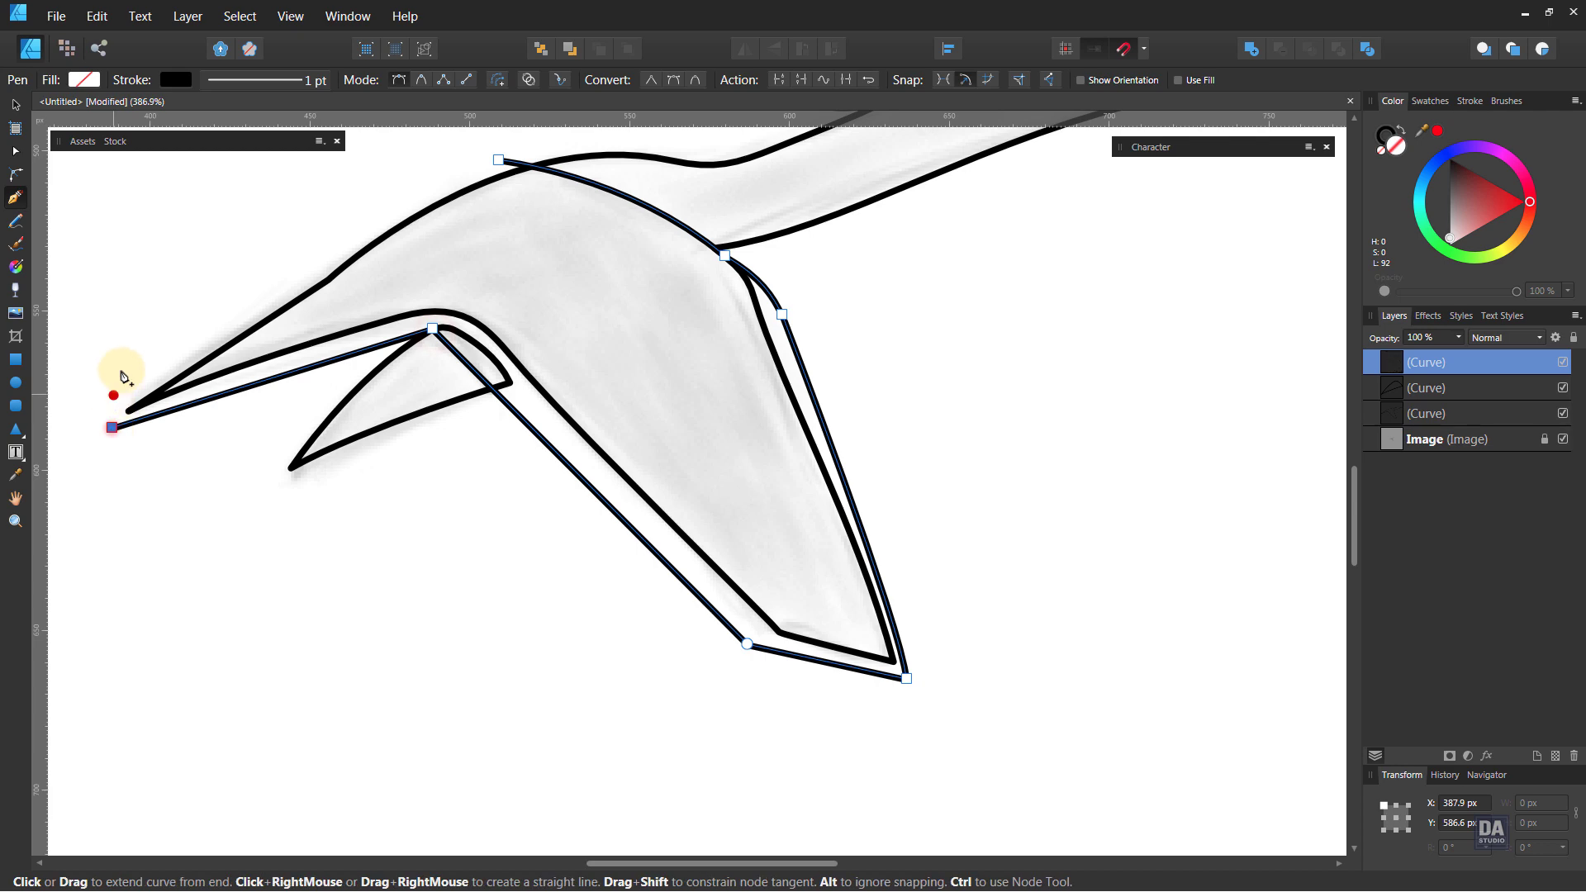
{"action": "left_click", "coordinate": [499, 159]}
{"action": "left_click_drag", "start_coordinate": [196, 369], "coordinate": [153, 354]}
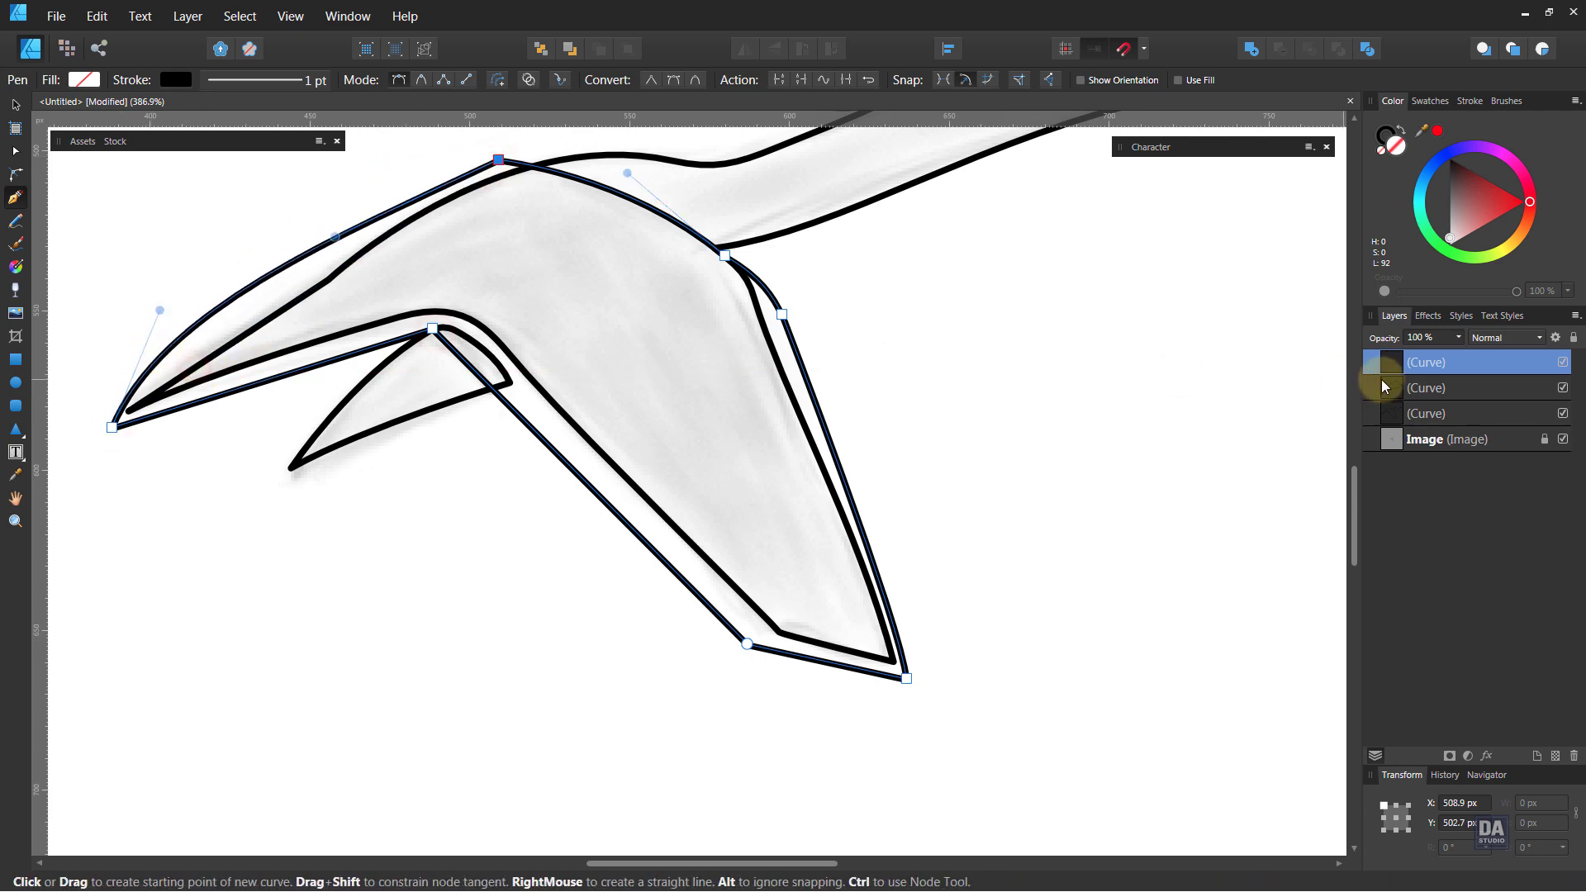
Clip the new wing shape inside the body outline and fill it with dark grey at 38 lightness
{"action": "left_click_drag", "start_coordinate": [1465, 365], "coordinate": [1454, 413]}
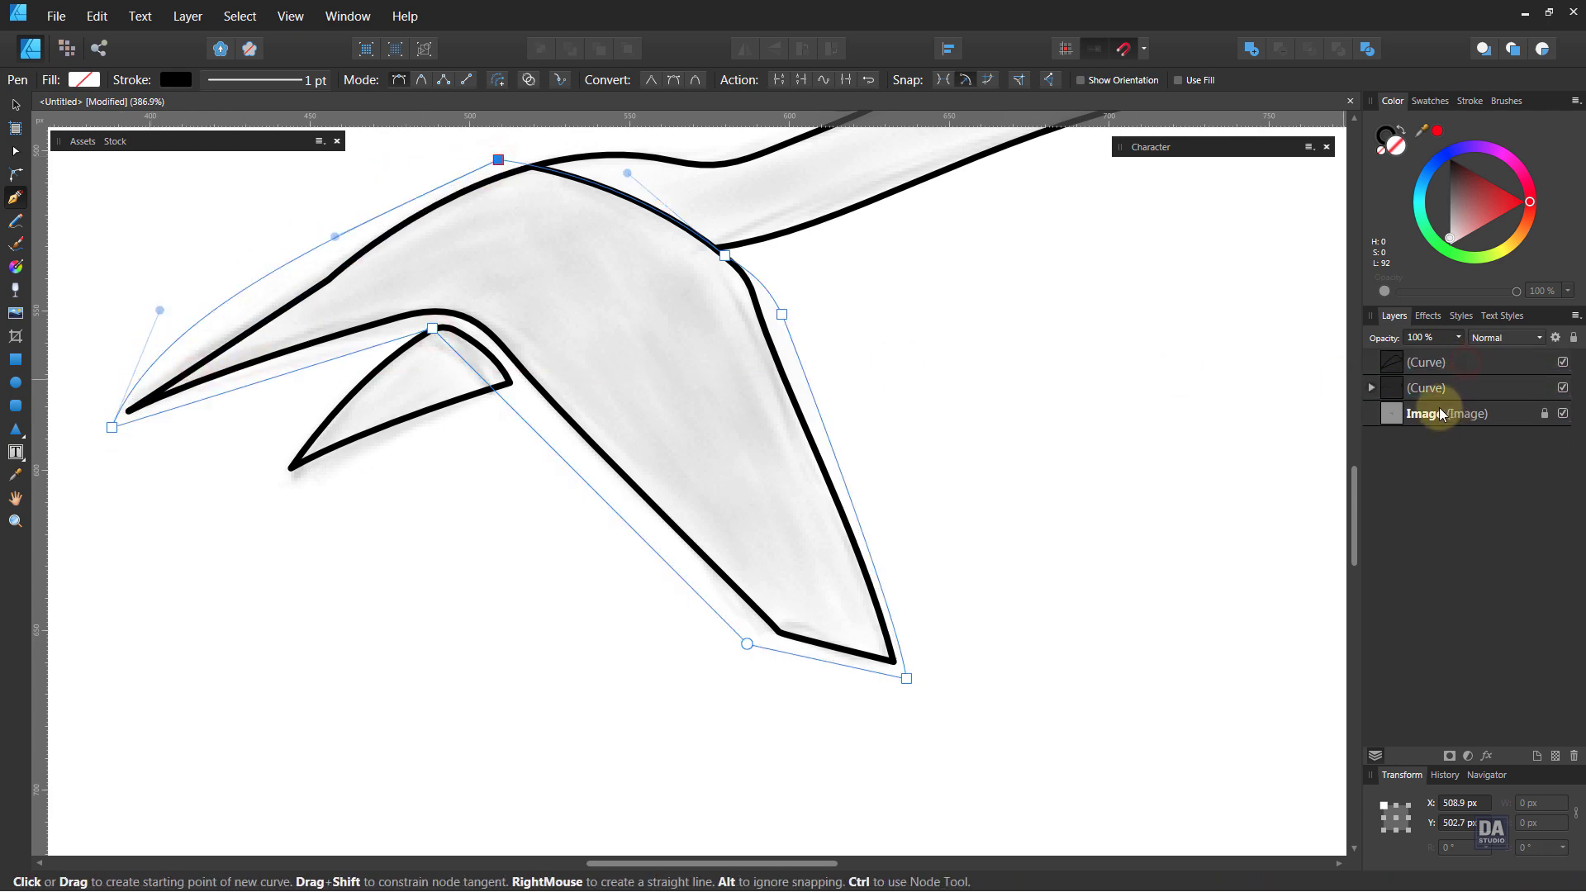
{"action": "left_click", "coordinate": [1371, 388]}
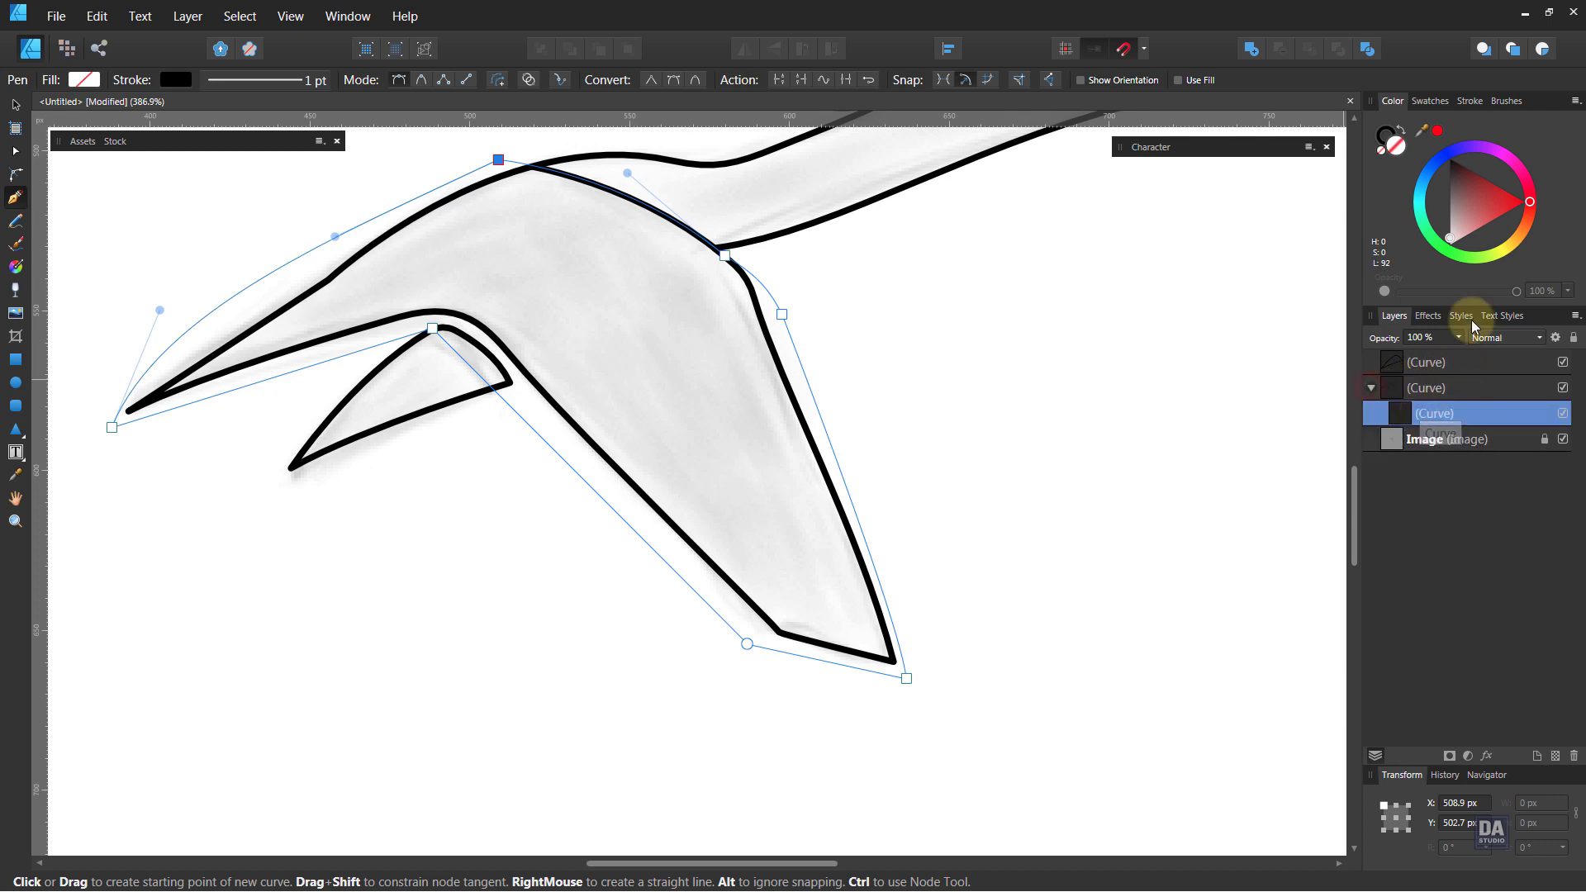
{"action": "left_click_drag", "start_coordinate": [1452, 211], "coordinate": [1431, 192]}
{"action": "key", "text": "space"}
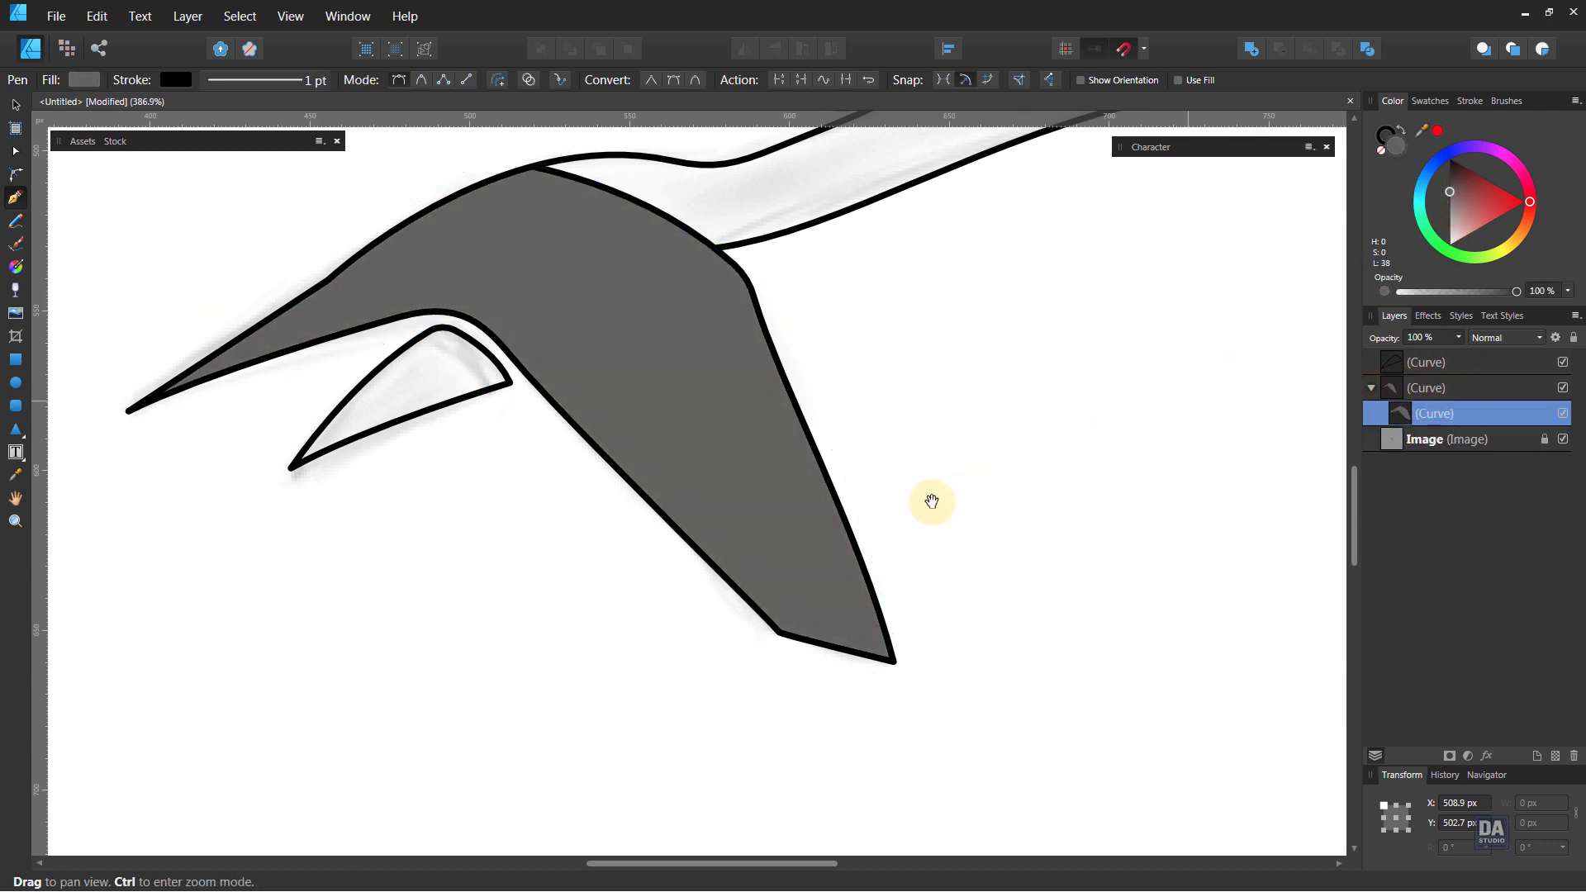
Fill the body outline with a lighter grey at 66 lightness
{"action": "left_click", "coordinate": [1444, 388]}
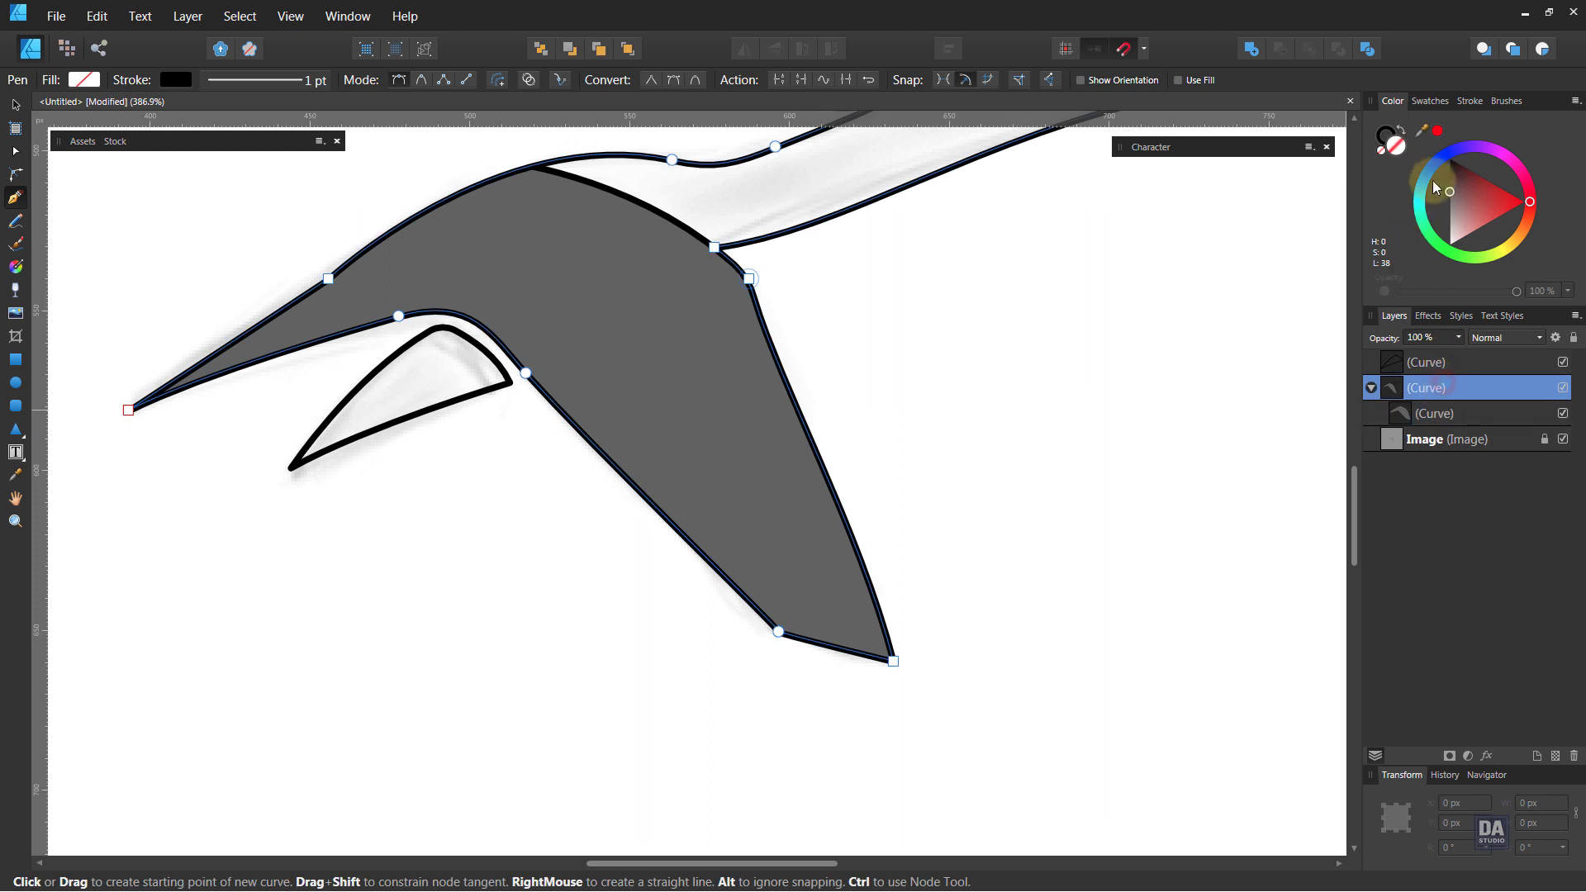
{"action": "left_click_drag", "start_coordinate": [1453, 191], "coordinate": [1444, 214]}
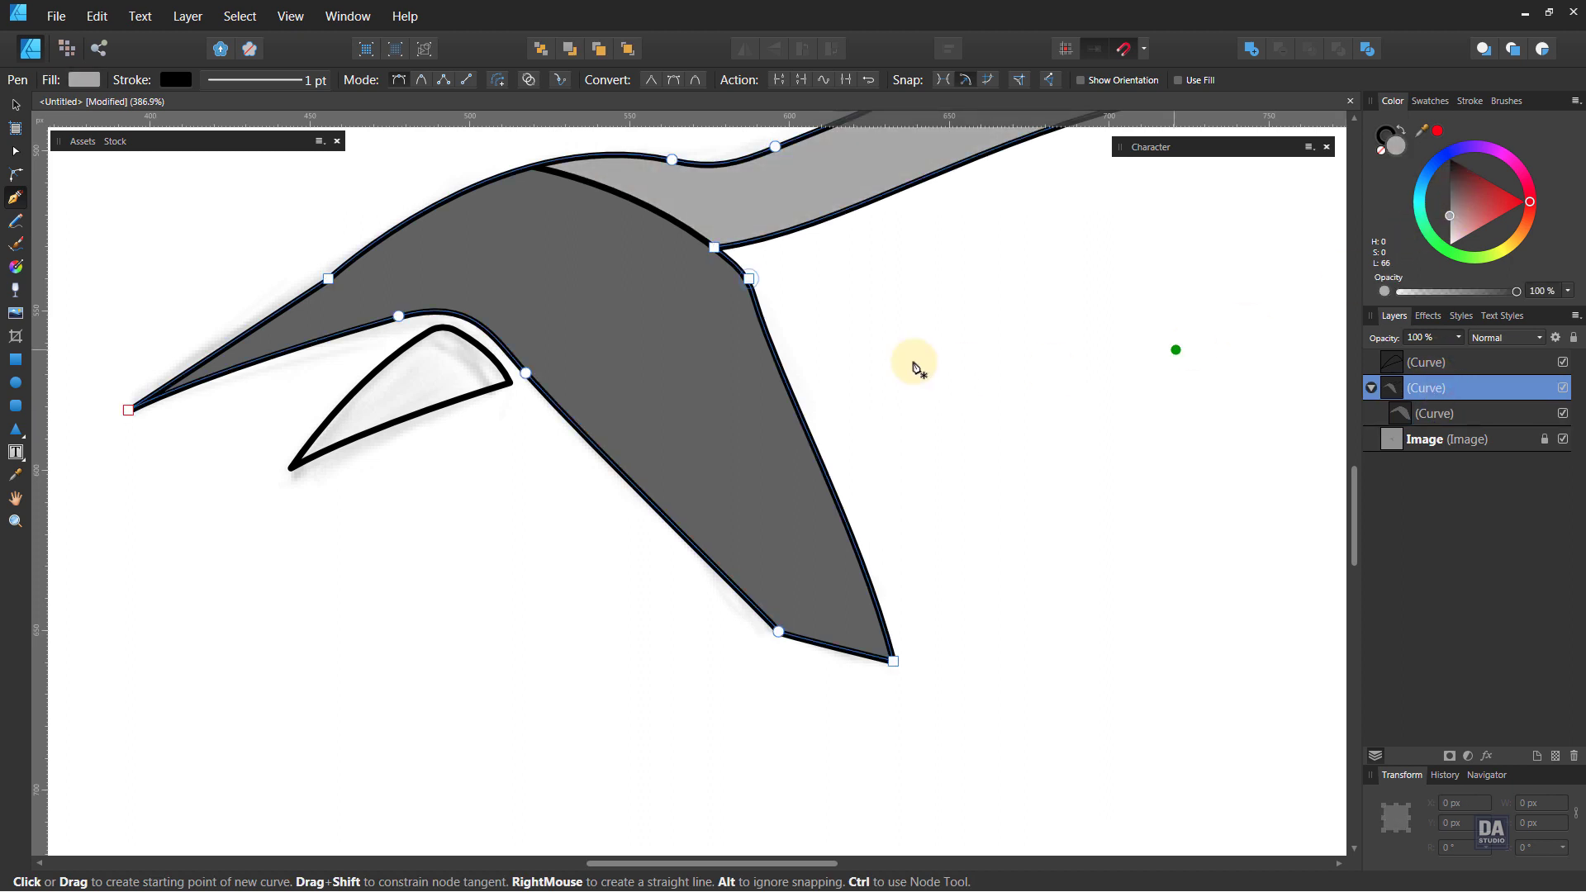
{"action": "key", "text": "space"}
{"action": "left_click_drag", "start_coordinate": [903, 311], "coordinate": [875, 479]}
{"action": "left_click_drag", "start_coordinate": [915, 430], "coordinate": [743, 379]}
{"action": "left_click_drag", "start_coordinate": [875, 513], "coordinate": [877, 499]}
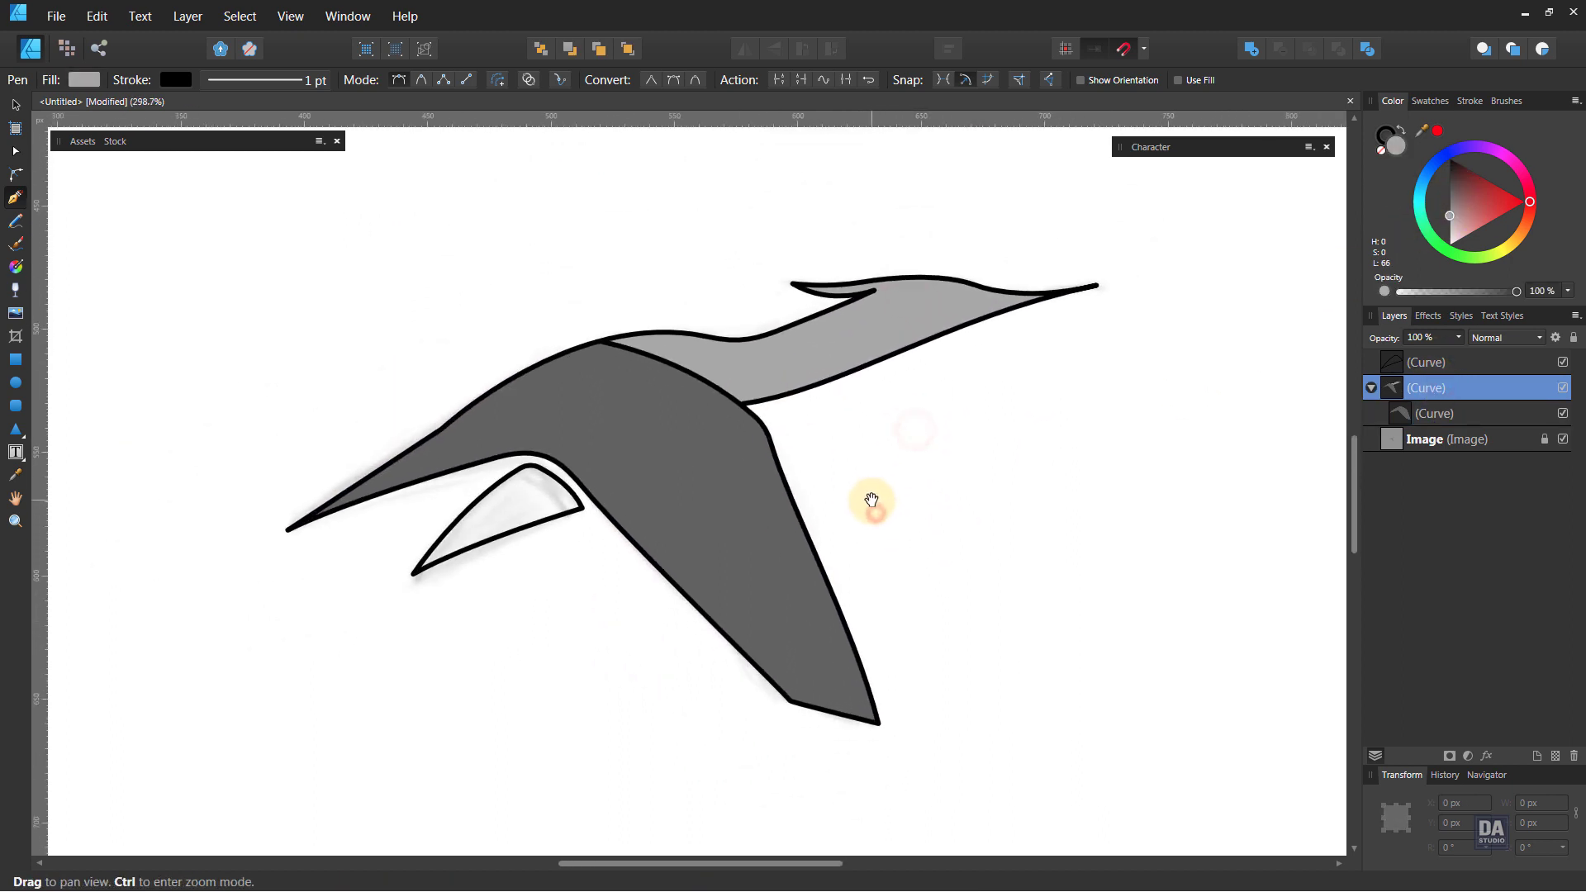
Fill the small wing with the same light grey at 66 lightness and deselect it
{"action": "key", "text": "v"}
{"action": "left_click", "coordinate": [550, 521]}
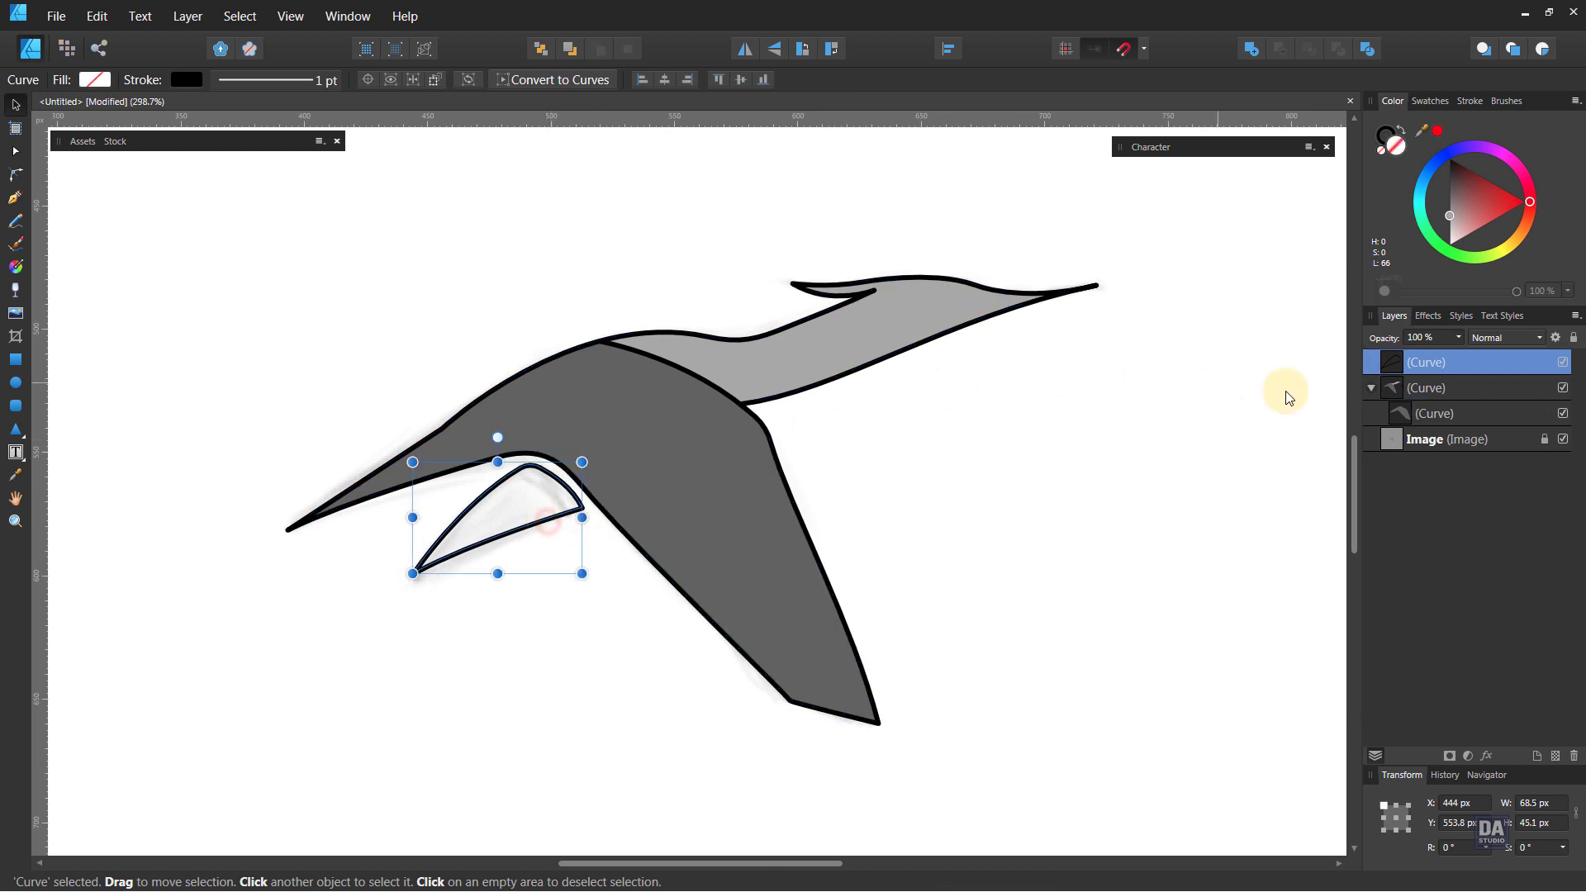
{"action": "left_click", "coordinate": [1449, 214]}
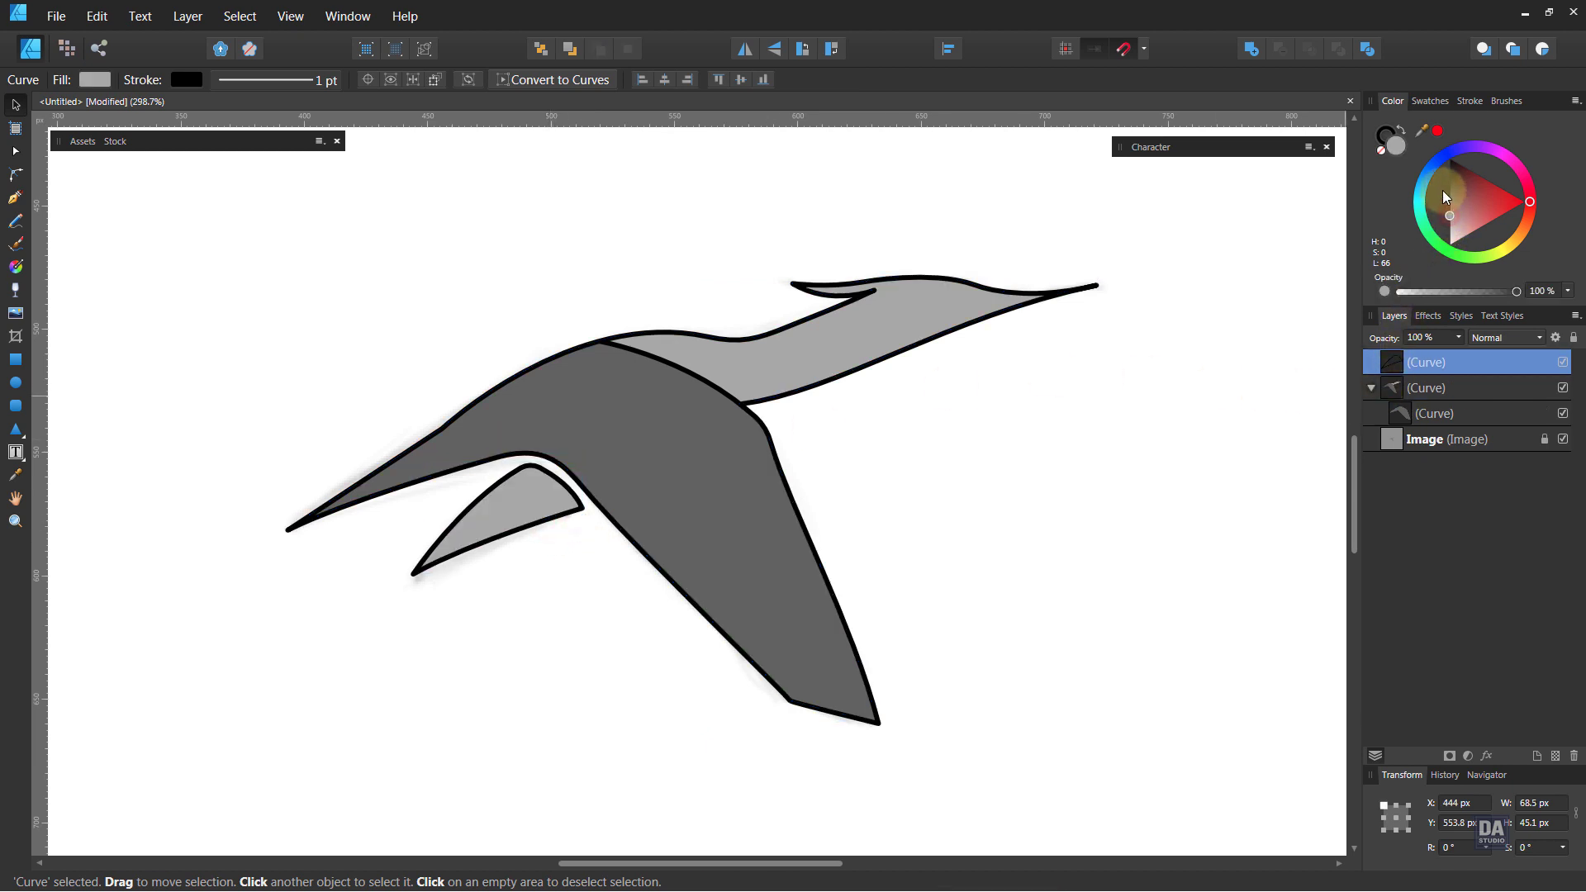
{"action": "left_click", "coordinate": [1060, 552]}
Draw an open Pen curve from just above the back across the large wing to its short end edge
{"action": "left_click_drag", "start_coordinate": [852, 458], "coordinate": [876, 347]}
{"action": "left_click_drag", "start_coordinate": [823, 606], "coordinate": [811, 565]}
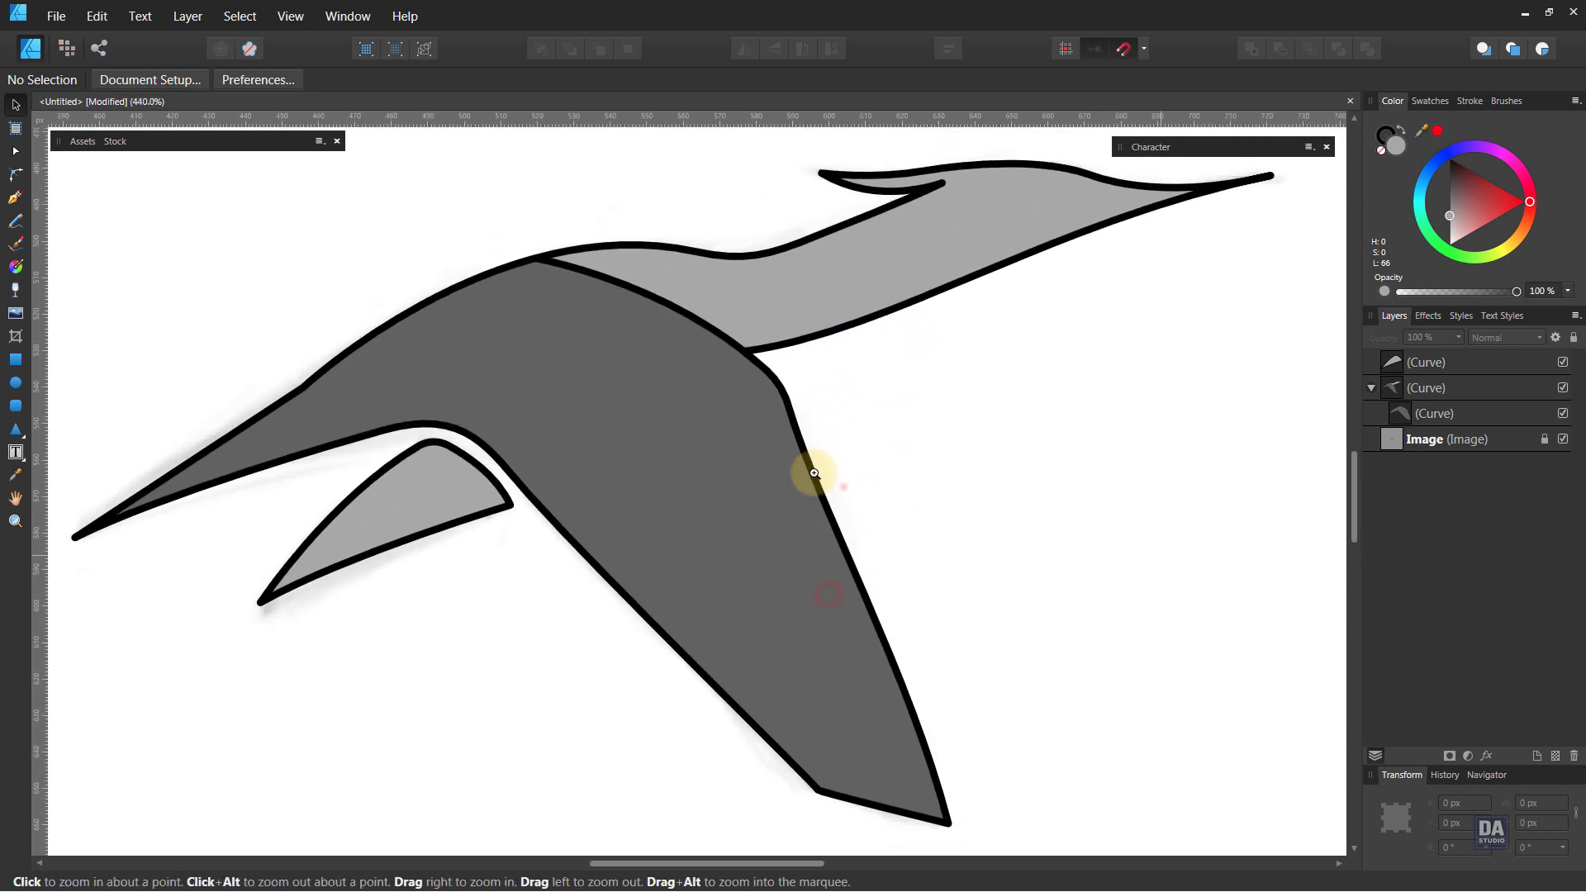
{"action": "left_click_drag", "start_coordinate": [844, 486], "coordinate": [768, 496]}
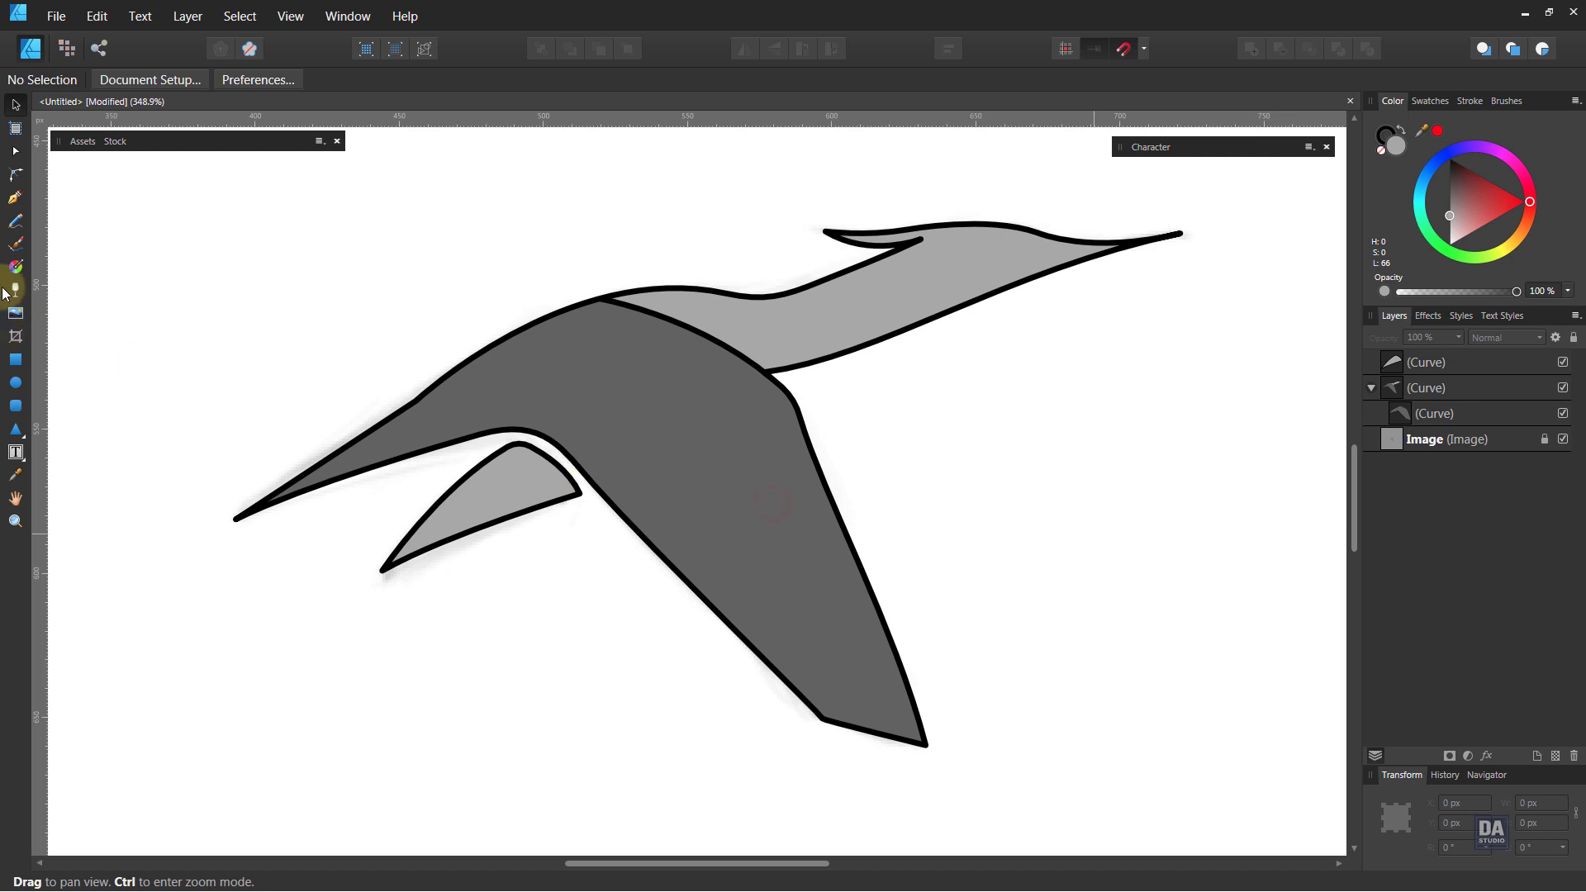
{"action": "left_click", "coordinate": [15, 199]}
{"action": "left_click", "coordinate": [461, 344]}
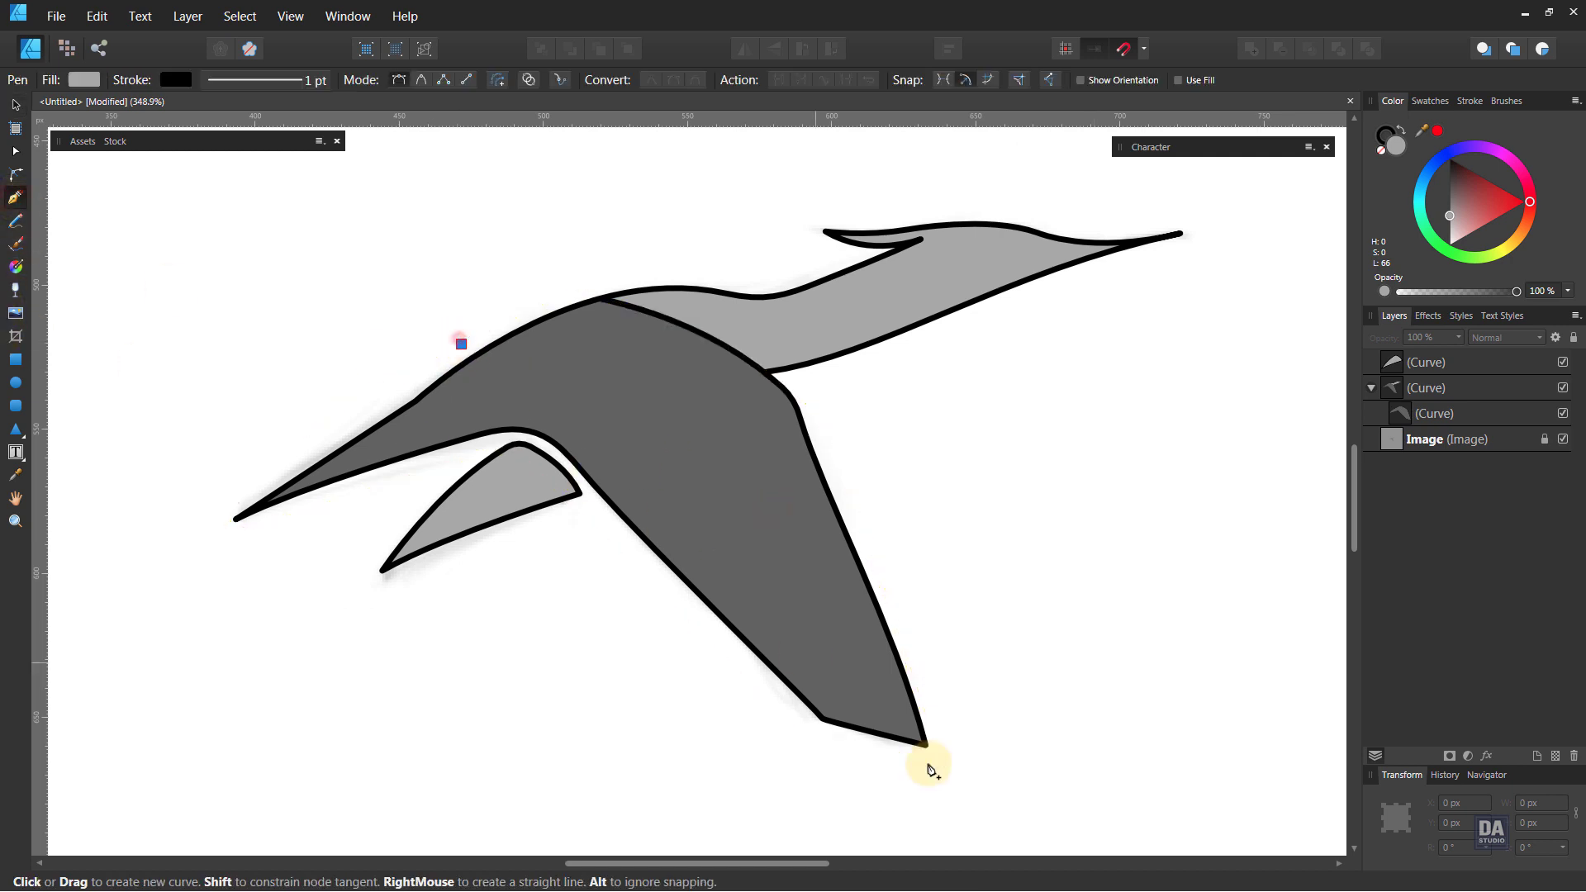
{"action": "left_click_drag", "start_coordinate": [890, 745], "coordinate": [940, 854]}
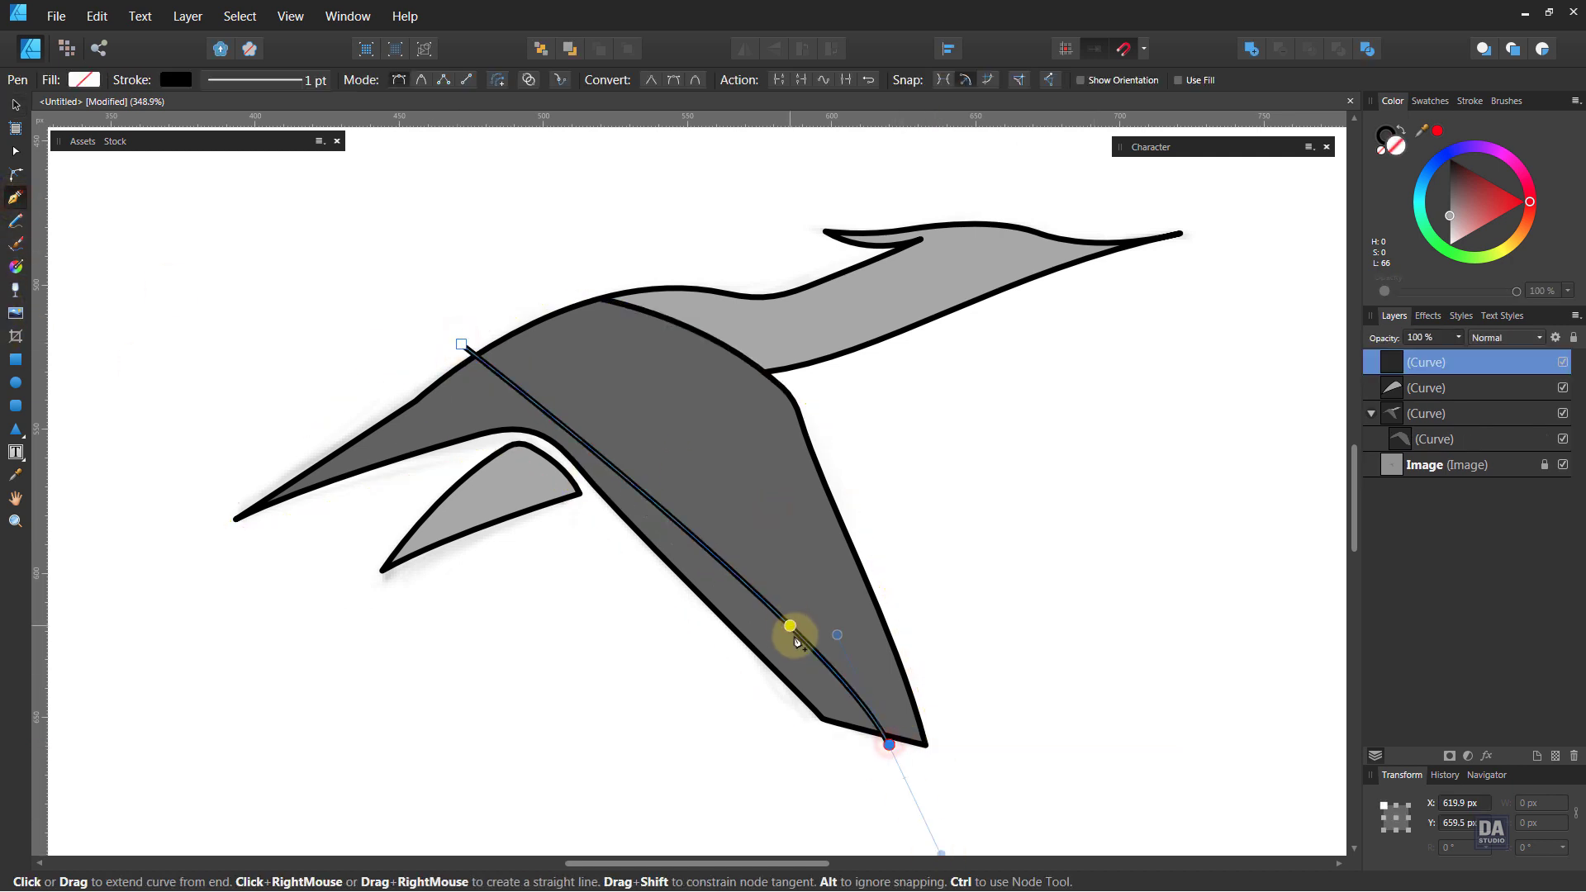
Adjust the open curve's handles at both ends so it arches toward the large wing's front edge
{"action": "left_click_drag", "start_coordinate": [837, 634], "coordinate": [821, 518]}
{"action": "key", "text": "ctrl+z"}
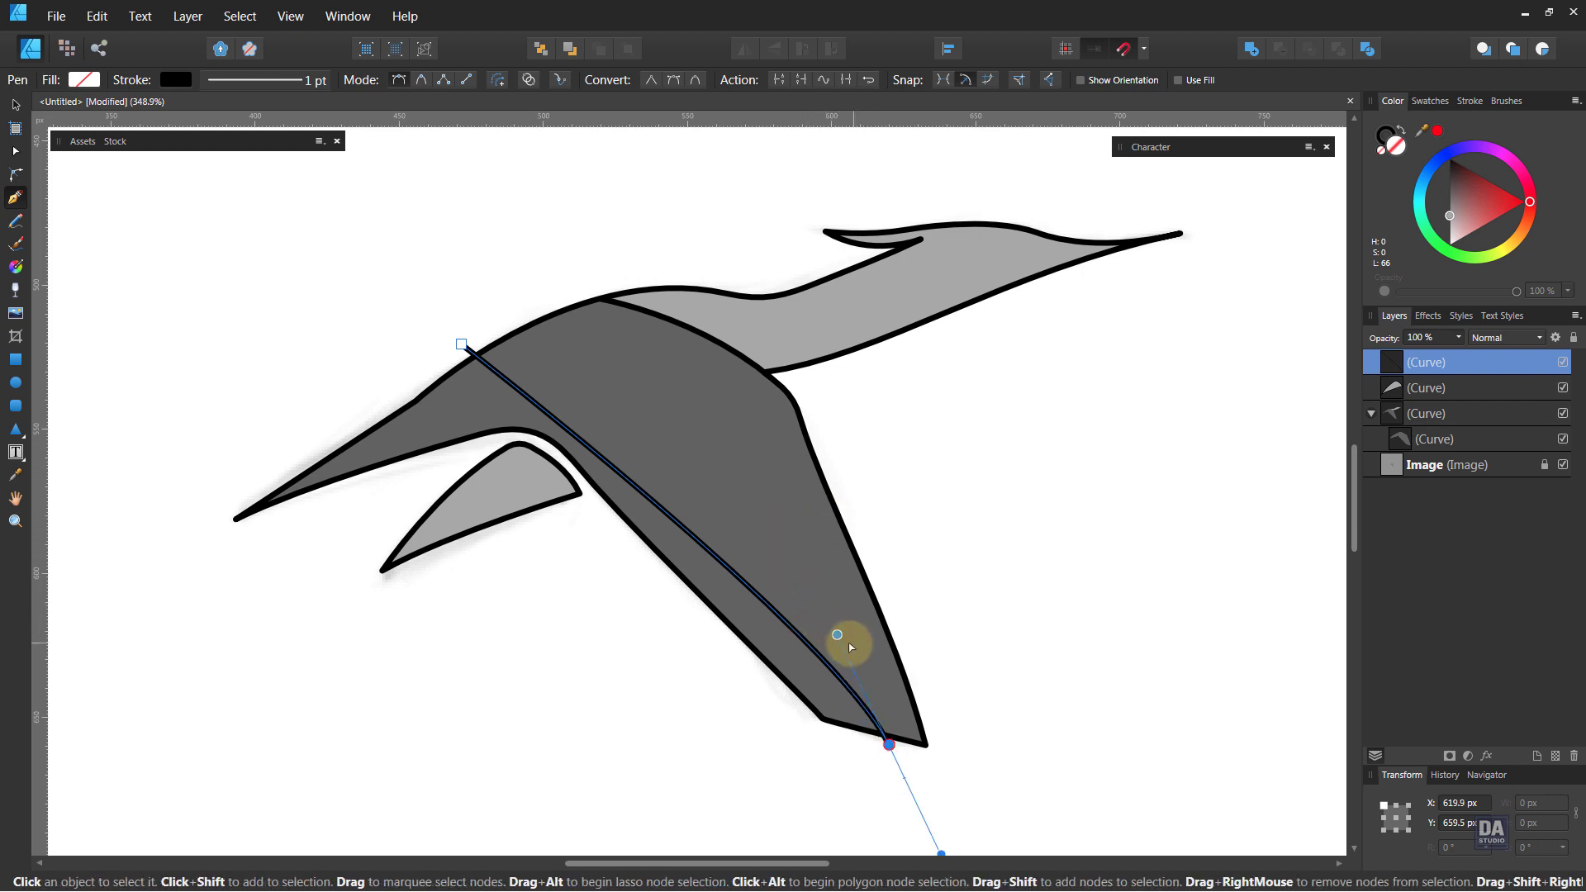
{"action": "left_click_drag", "start_coordinate": [839, 634], "coordinate": [845, 557]}
{"action": "left_click_drag", "start_coordinate": [572, 410], "coordinate": [607, 413]}
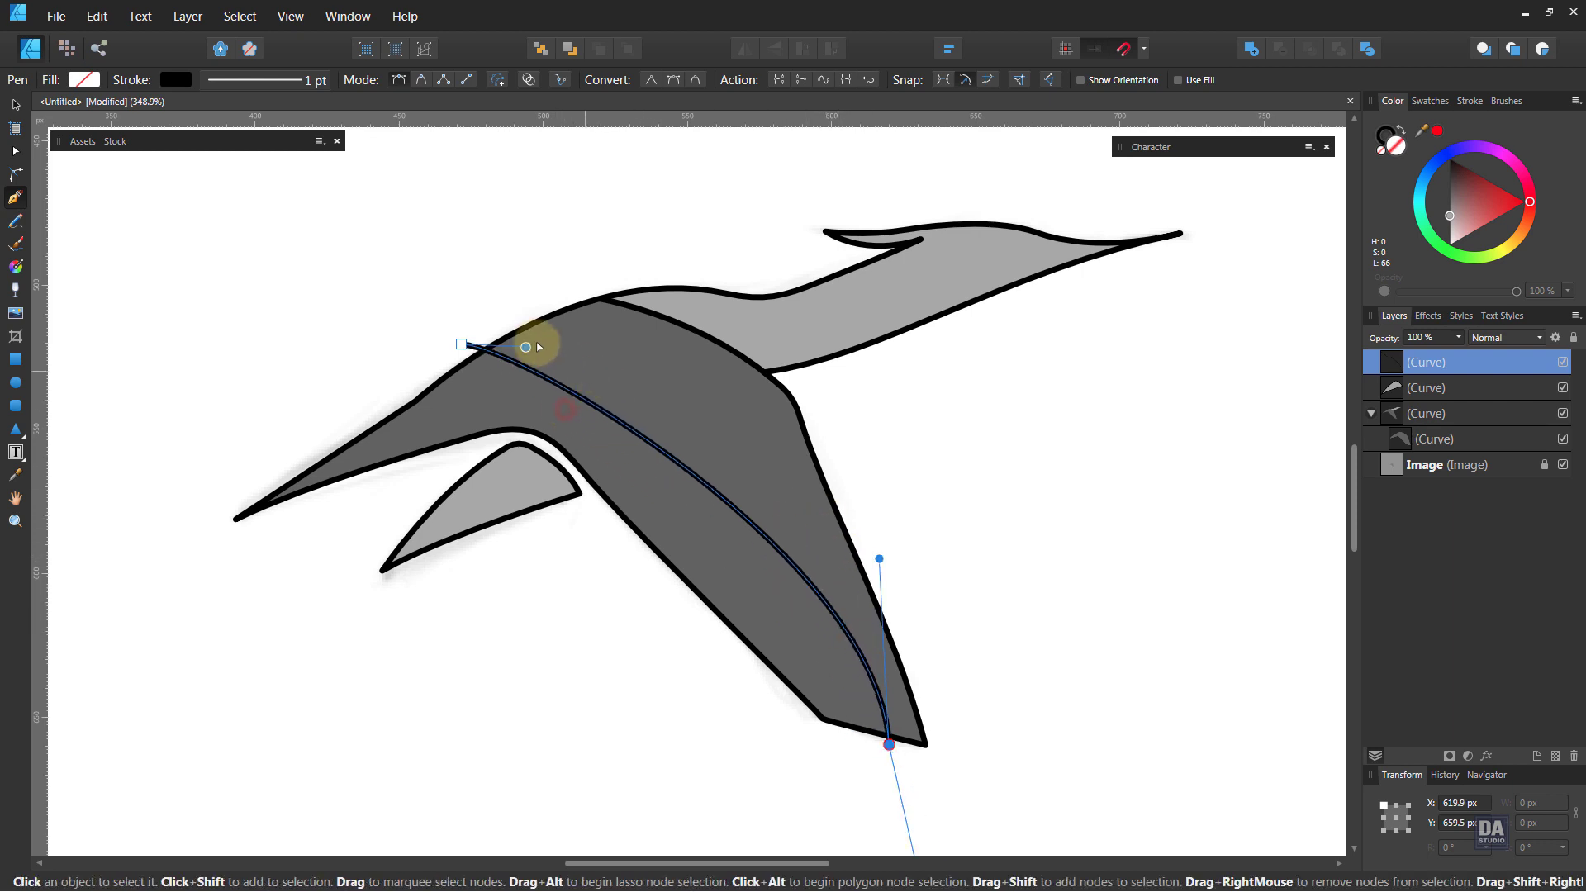
{"action": "left_click_drag", "start_coordinate": [524, 347], "coordinate": [581, 296]}
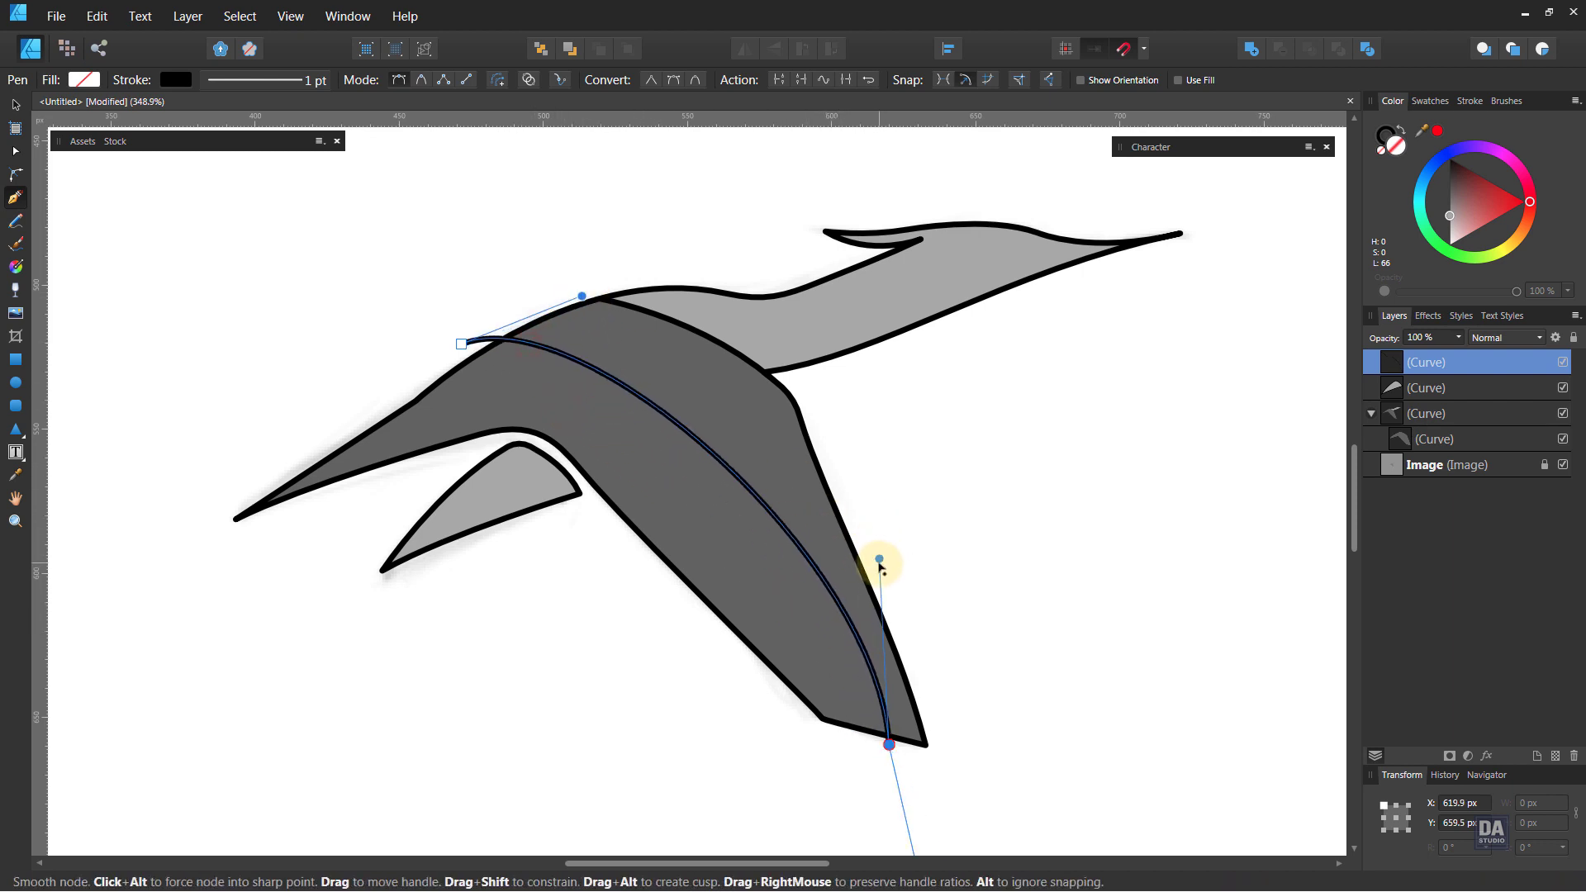
Reshape the open curve across the large wing into a smoother arch by fine-tuning its start node and both handles
{"action": "left_click_drag", "start_coordinate": [879, 560], "coordinate": [760, 428]}
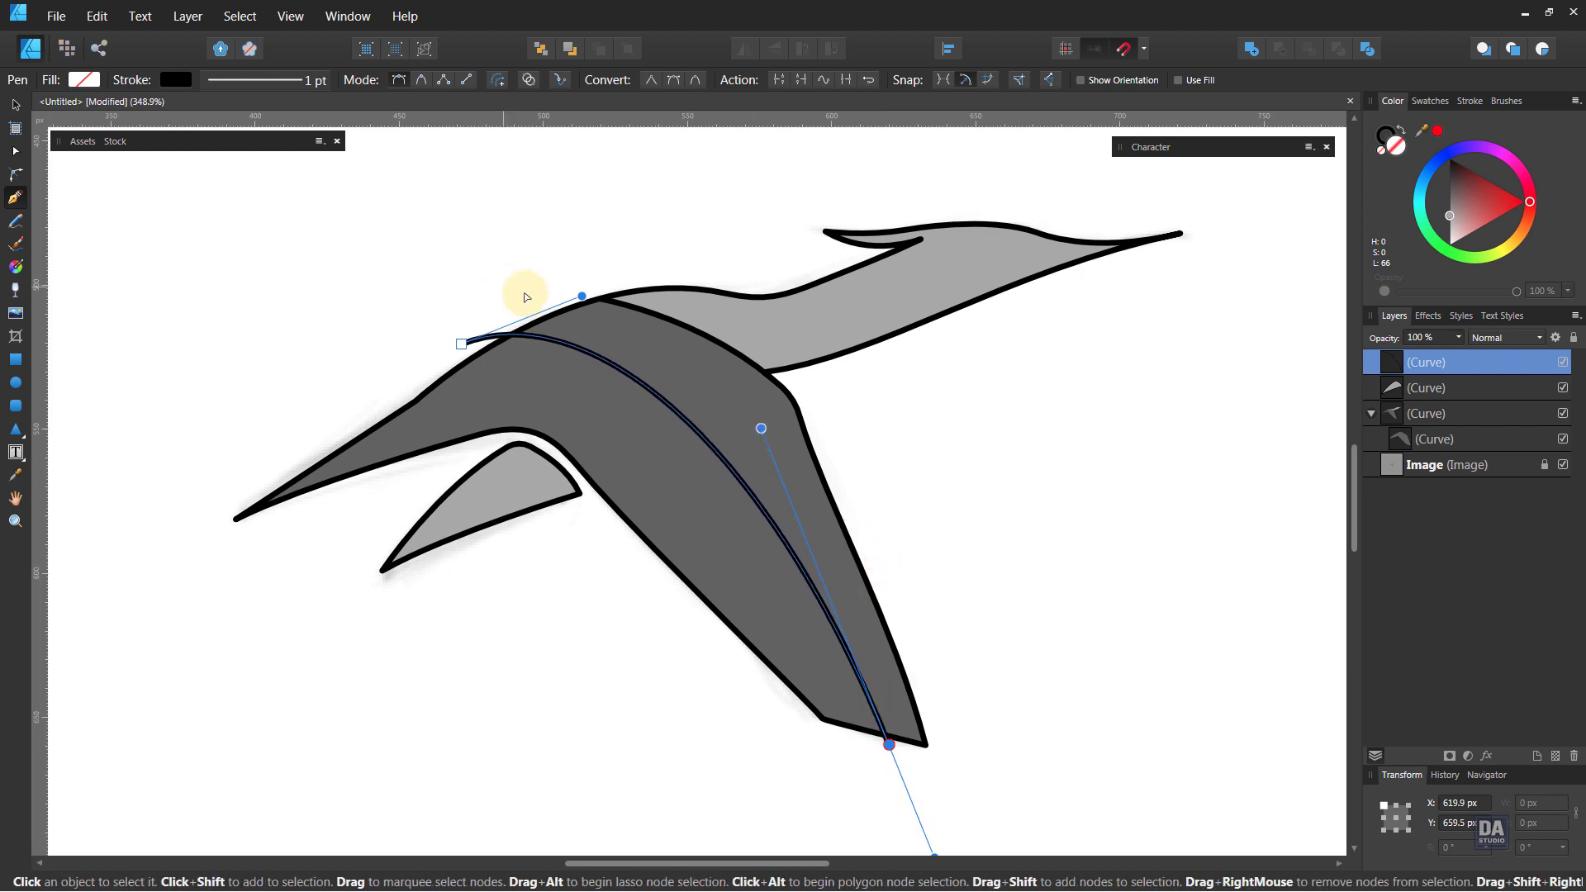
{"action": "left_click_drag", "start_coordinate": [581, 297], "coordinate": [594, 306]}
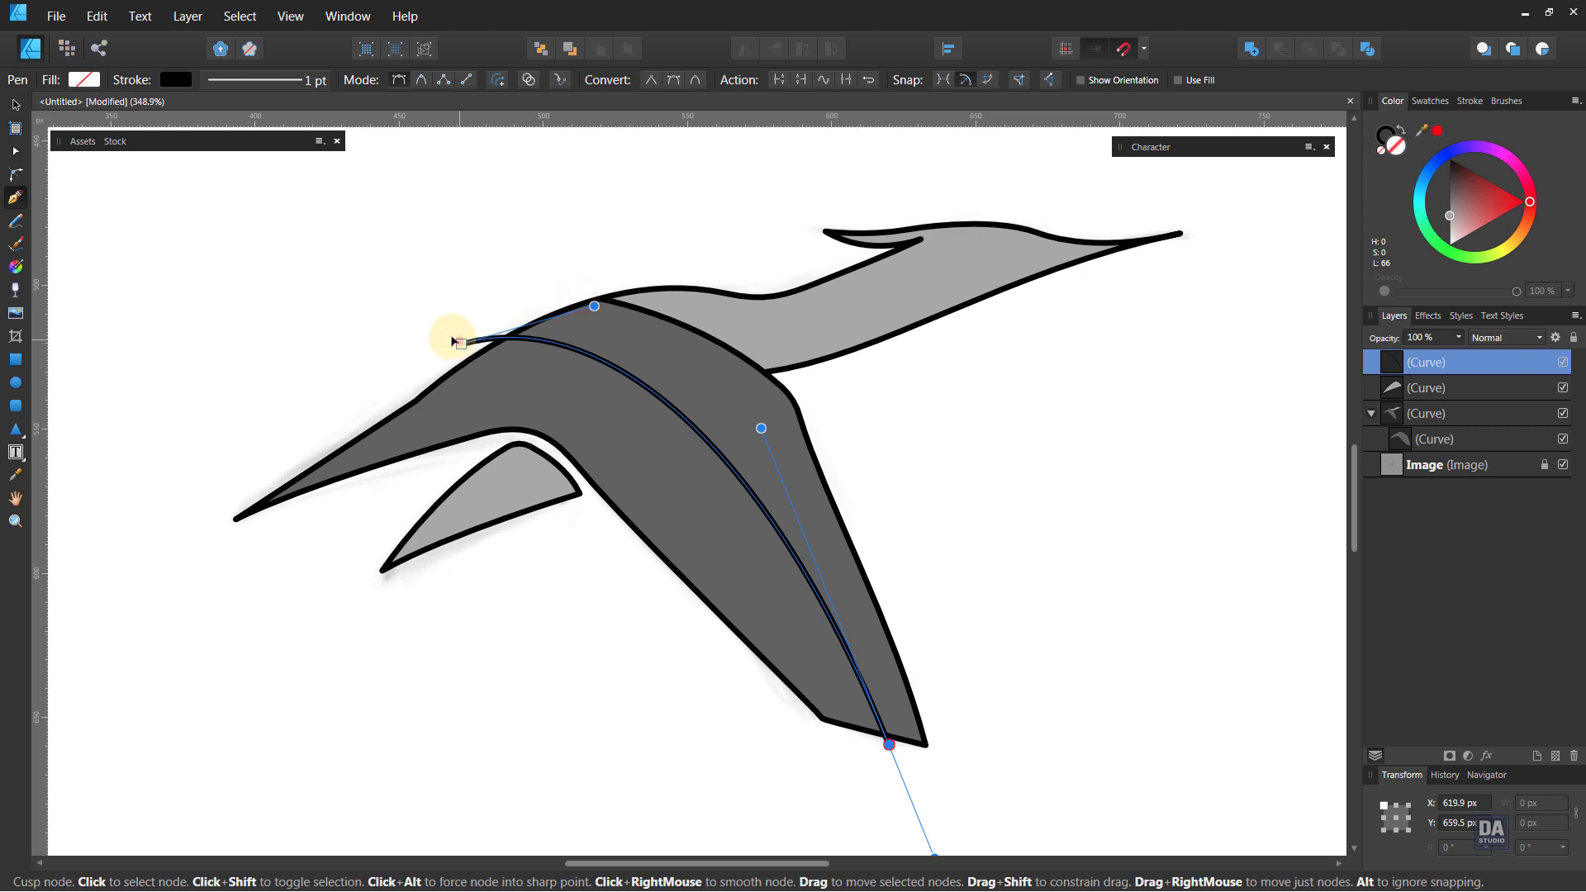
{"action": "left_click_drag", "start_coordinate": [460, 342], "coordinate": [438, 337]}
{"action": "left_click_drag", "start_coordinate": [573, 302], "coordinate": [622, 310]}
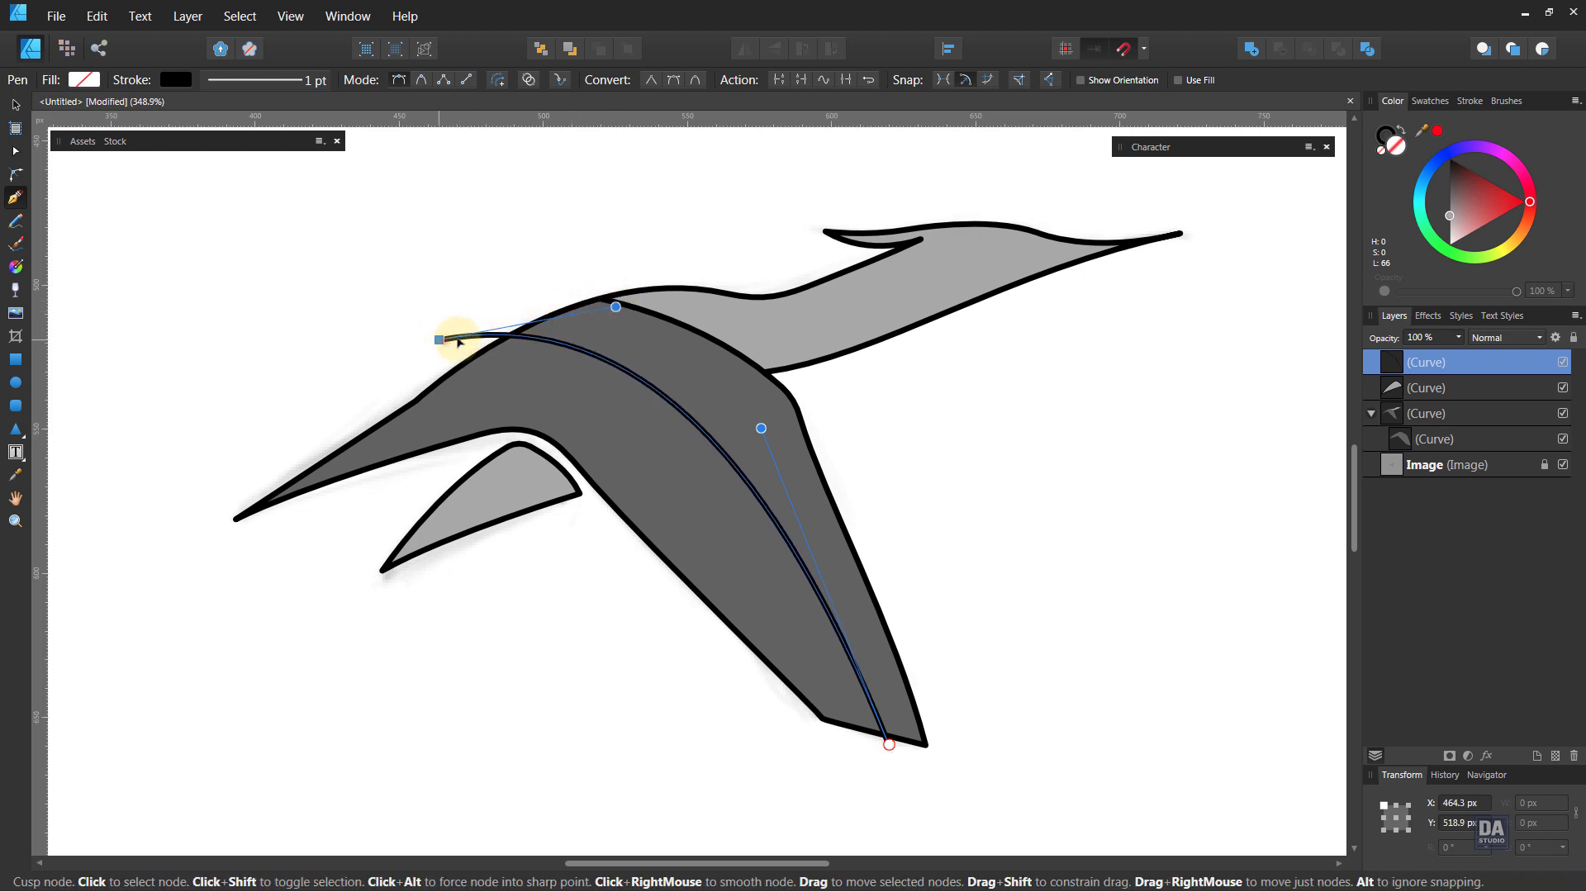
{"action": "left_click_drag", "start_coordinate": [444, 340], "coordinate": [461, 342]}
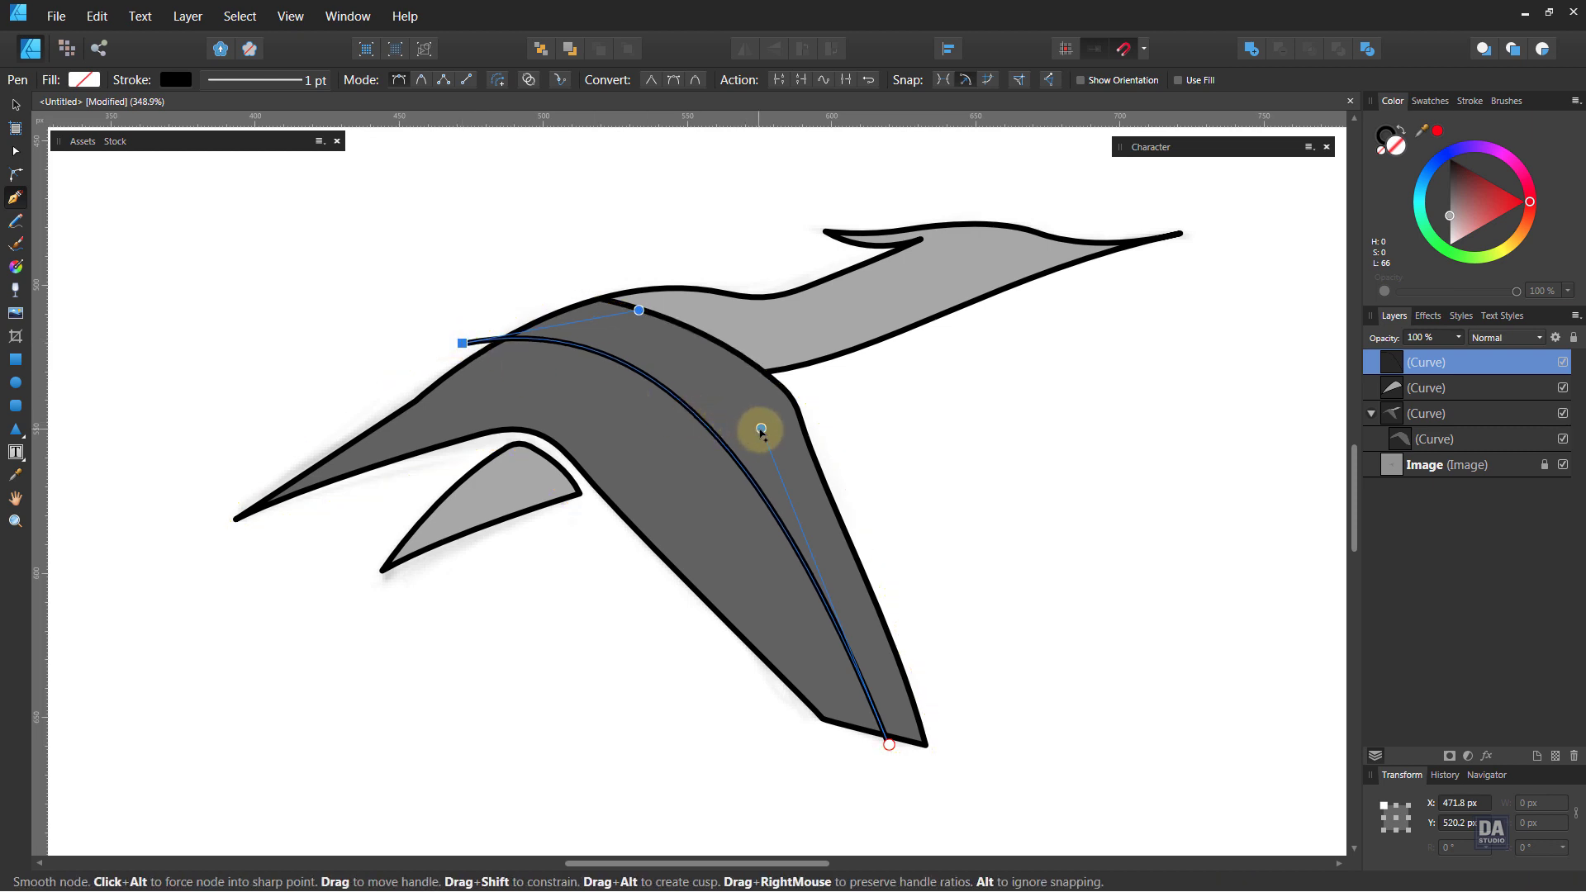
{"action": "left_click_drag", "start_coordinate": [761, 428], "coordinate": [773, 449]}
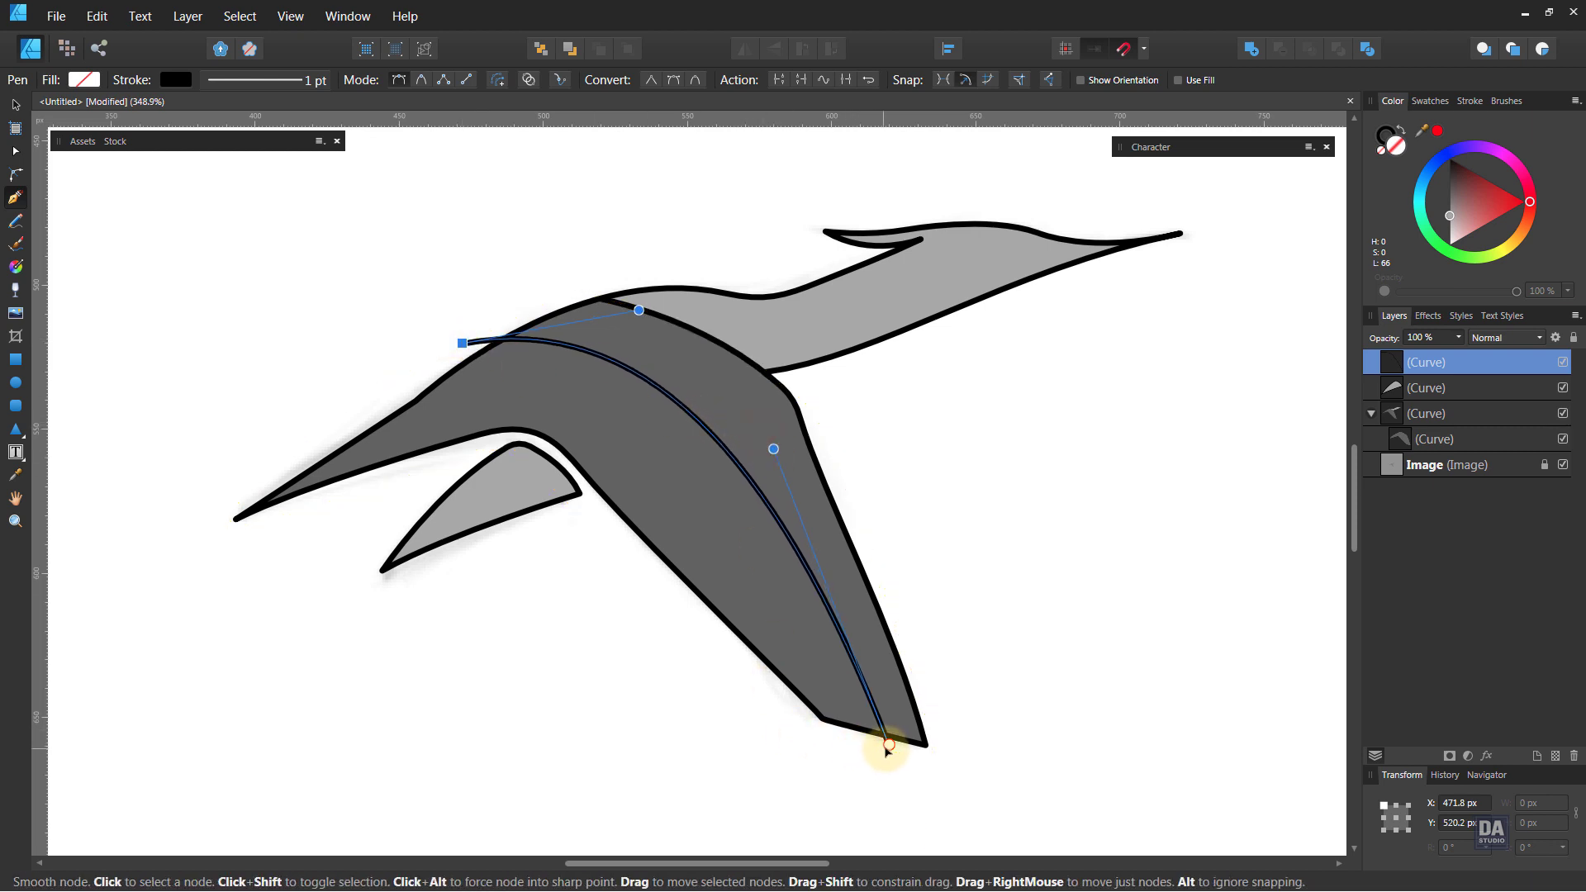
Close the curve with straight segments through a point beyond the large wing's pointed tip, and clip it inside the large wing
{"action": "left_click", "coordinate": [889, 746]}
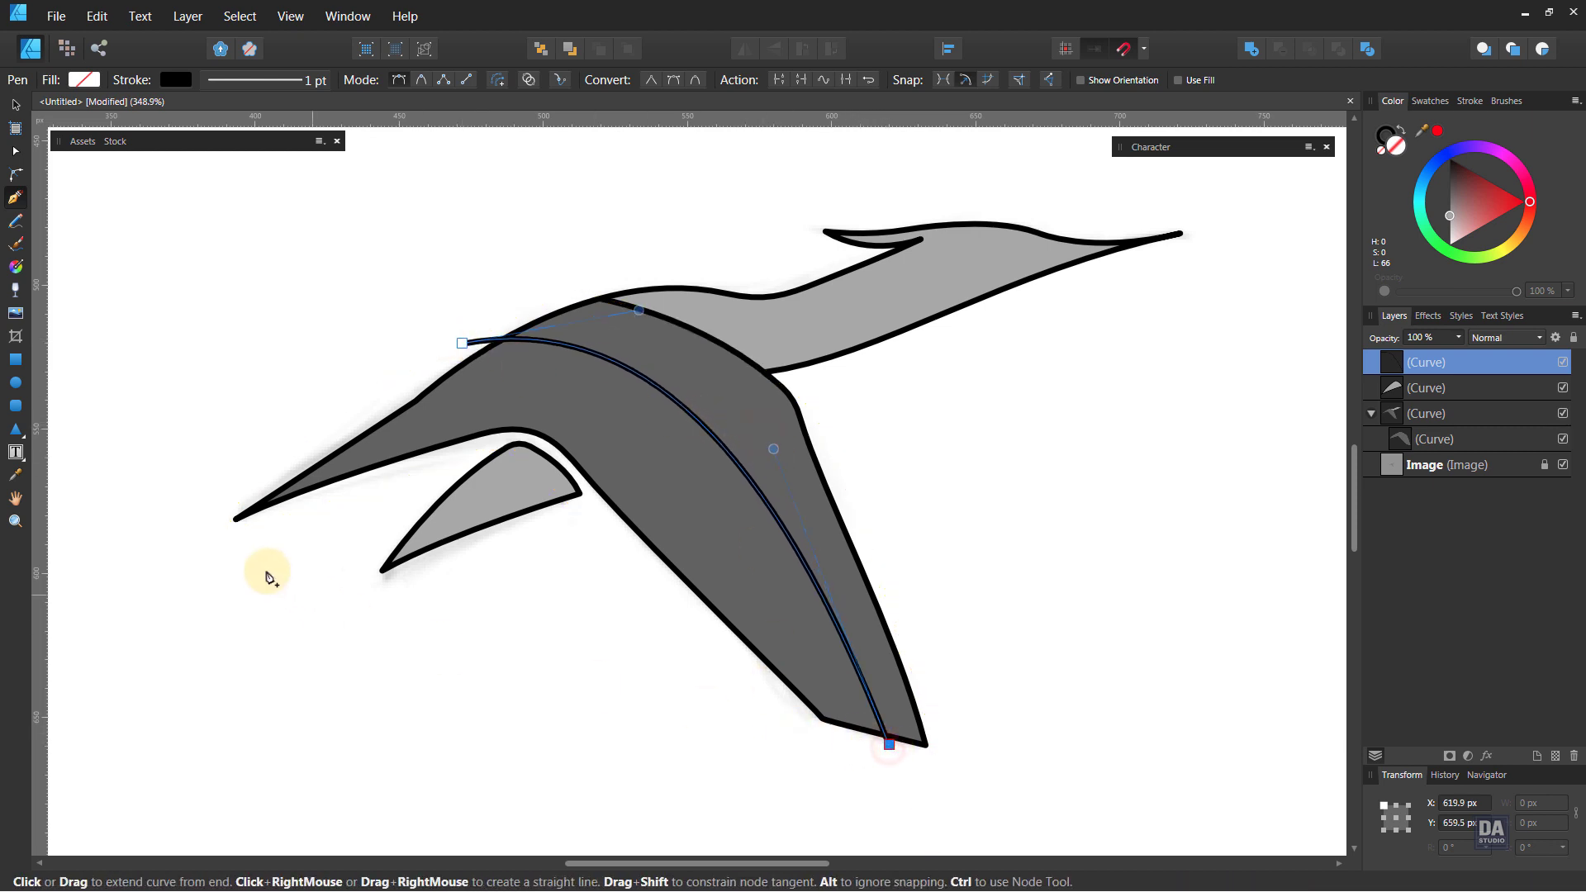
{"action": "left_click", "coordinate": [201, 534]}
{"action": "left_click", "coordinate": [462, 342]}
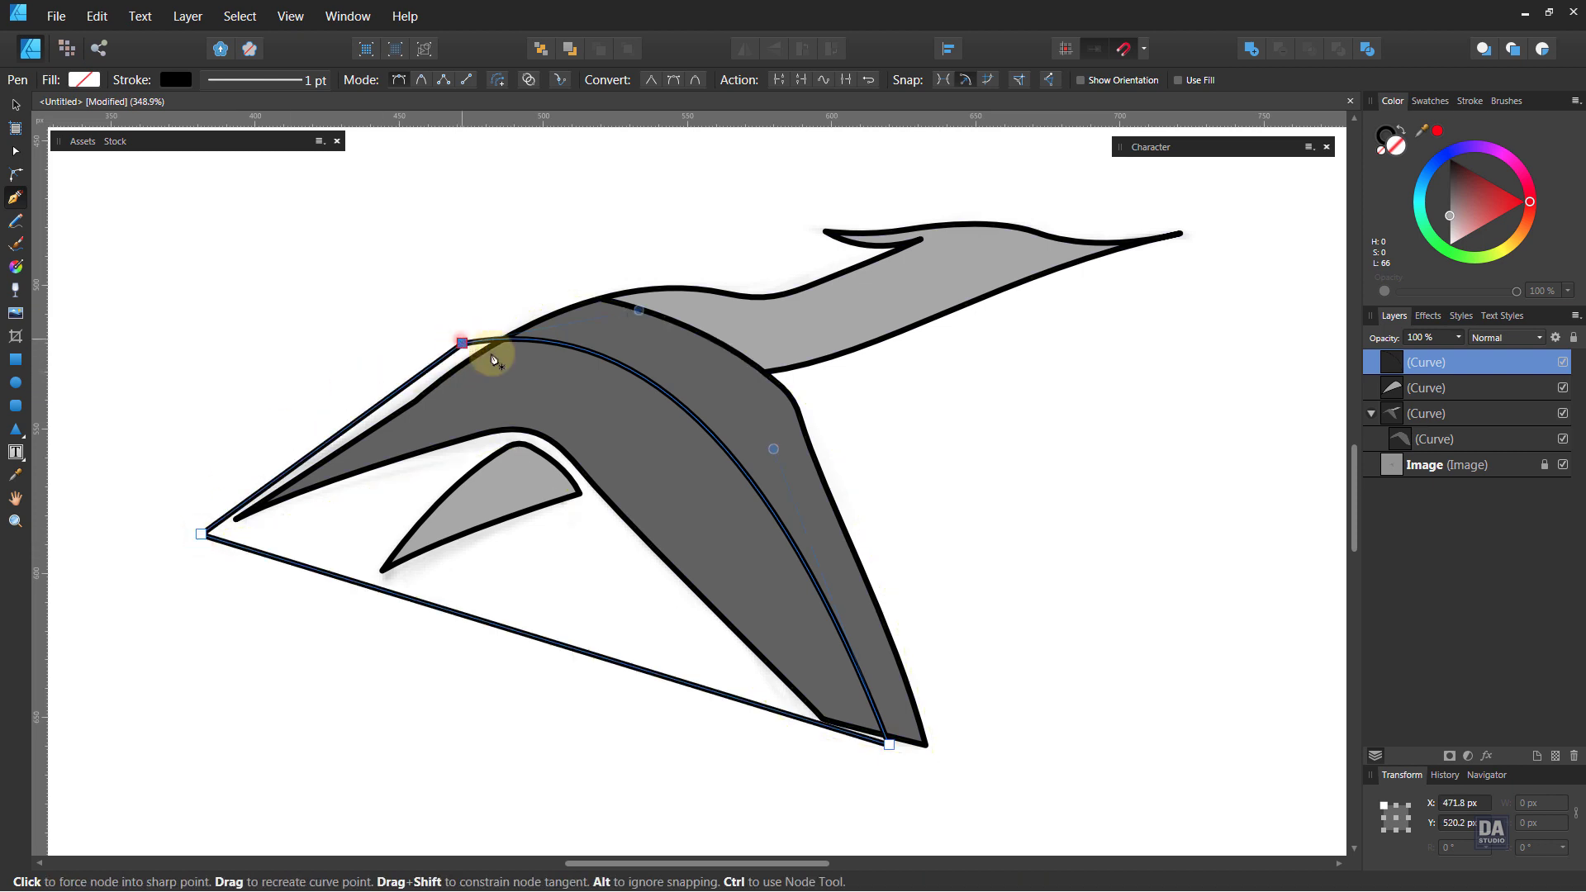
{"action": "left_click_drag", "start_coordinate": [1452, 363], "coordinate": [1452, 444]}
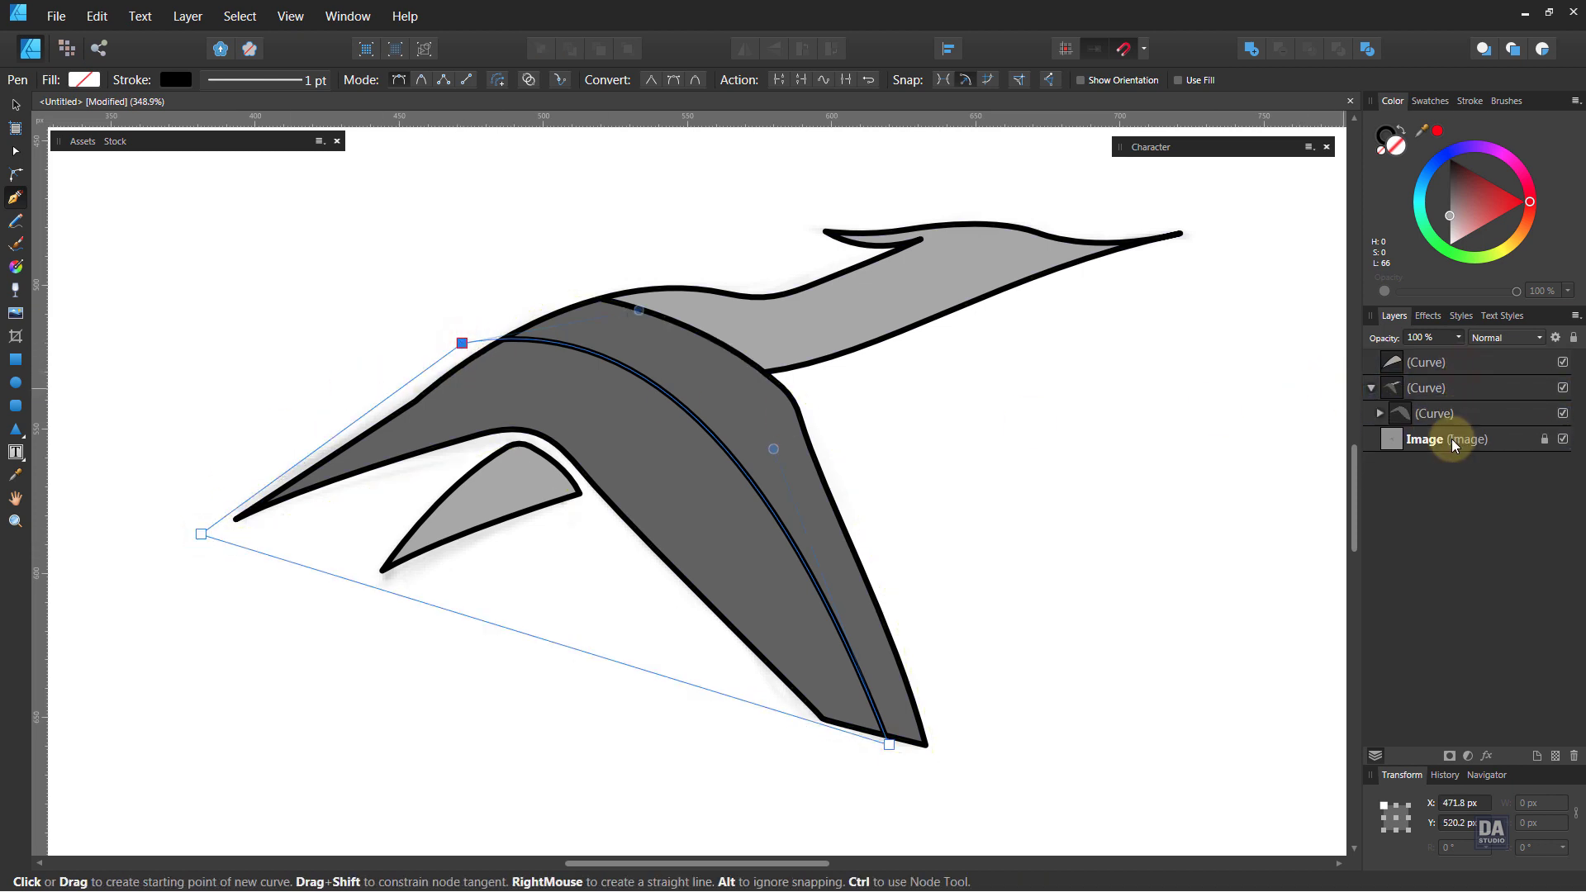
Fill the clipped wing section with the white-to-dark swatch from Fancy Gradient 2, remove its stroke and deselect it
{"action": "left_click", "coordinate": [1451, 220]}
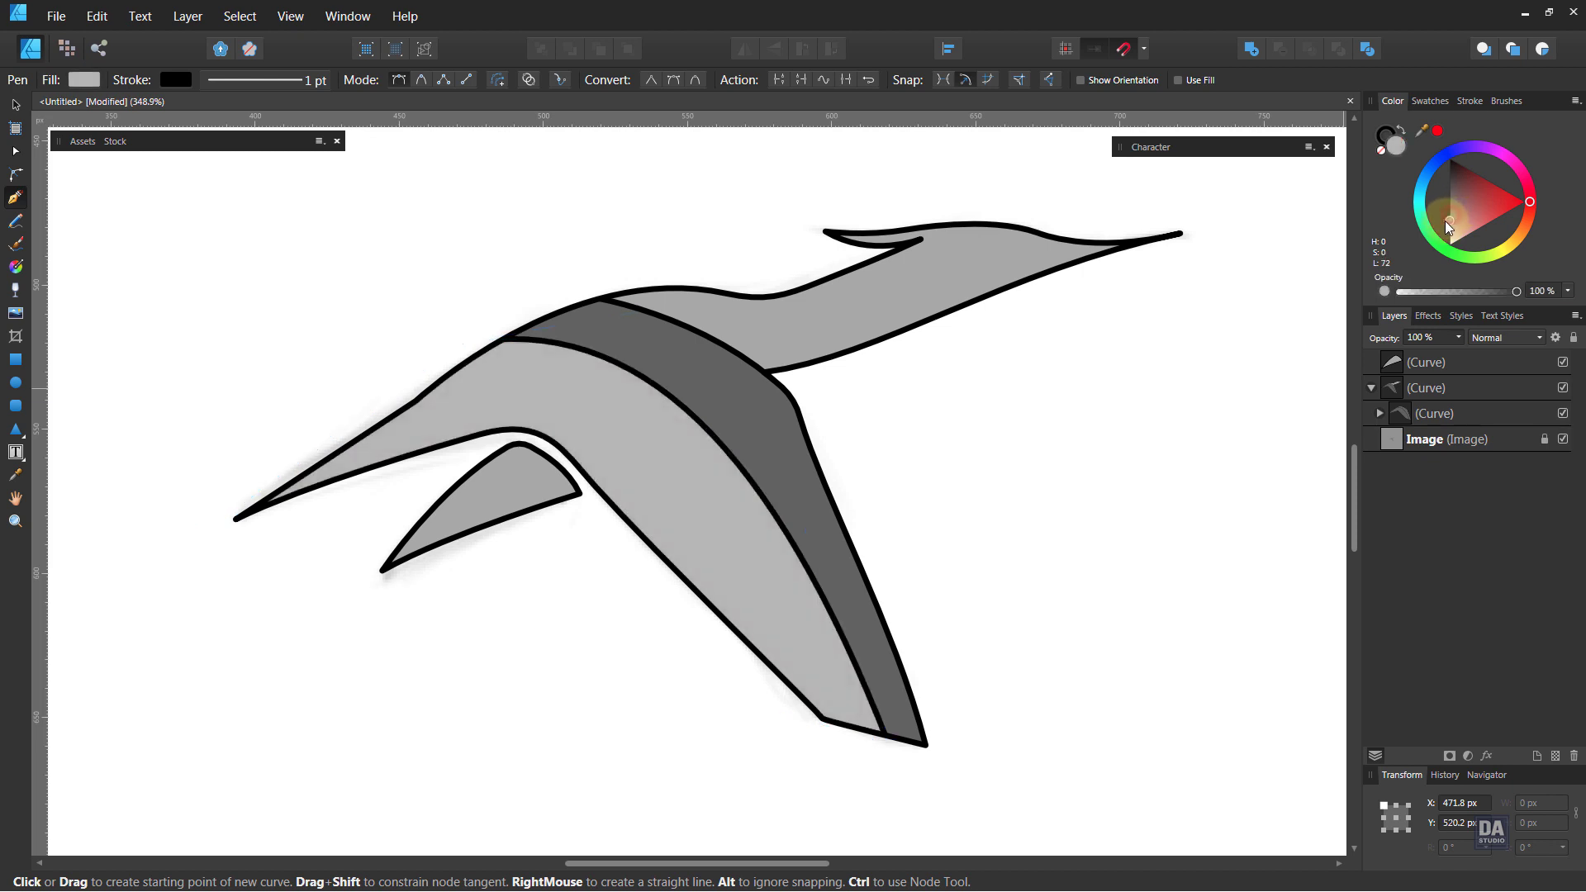
{"action": "left_click", "coordinate": [1430, 101]}
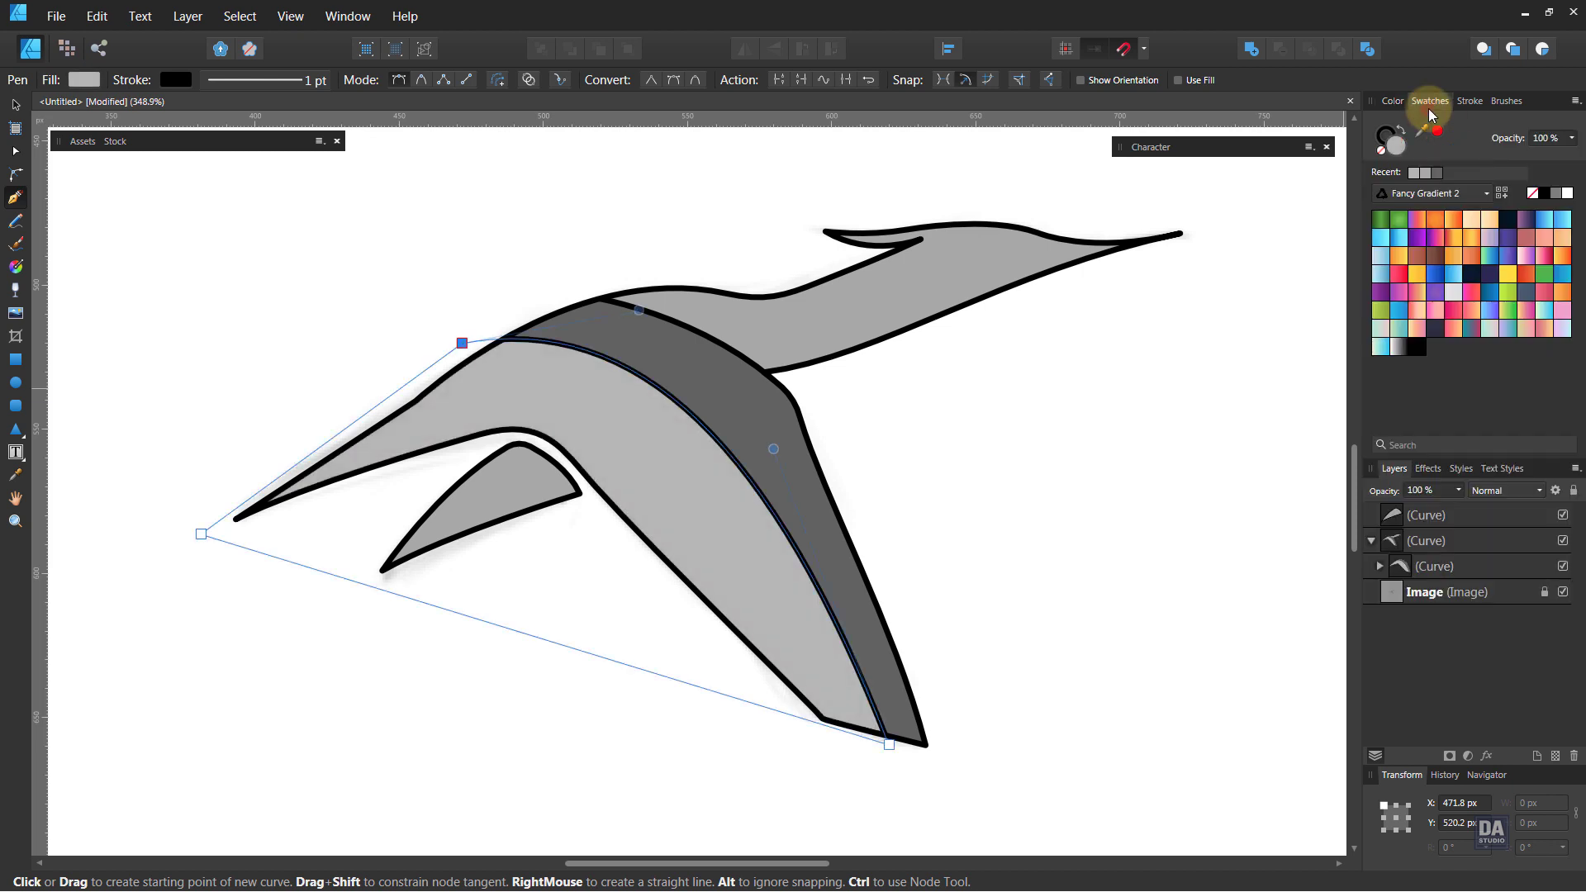
{"action": "left_click", "coordinate": [1402, 353]}
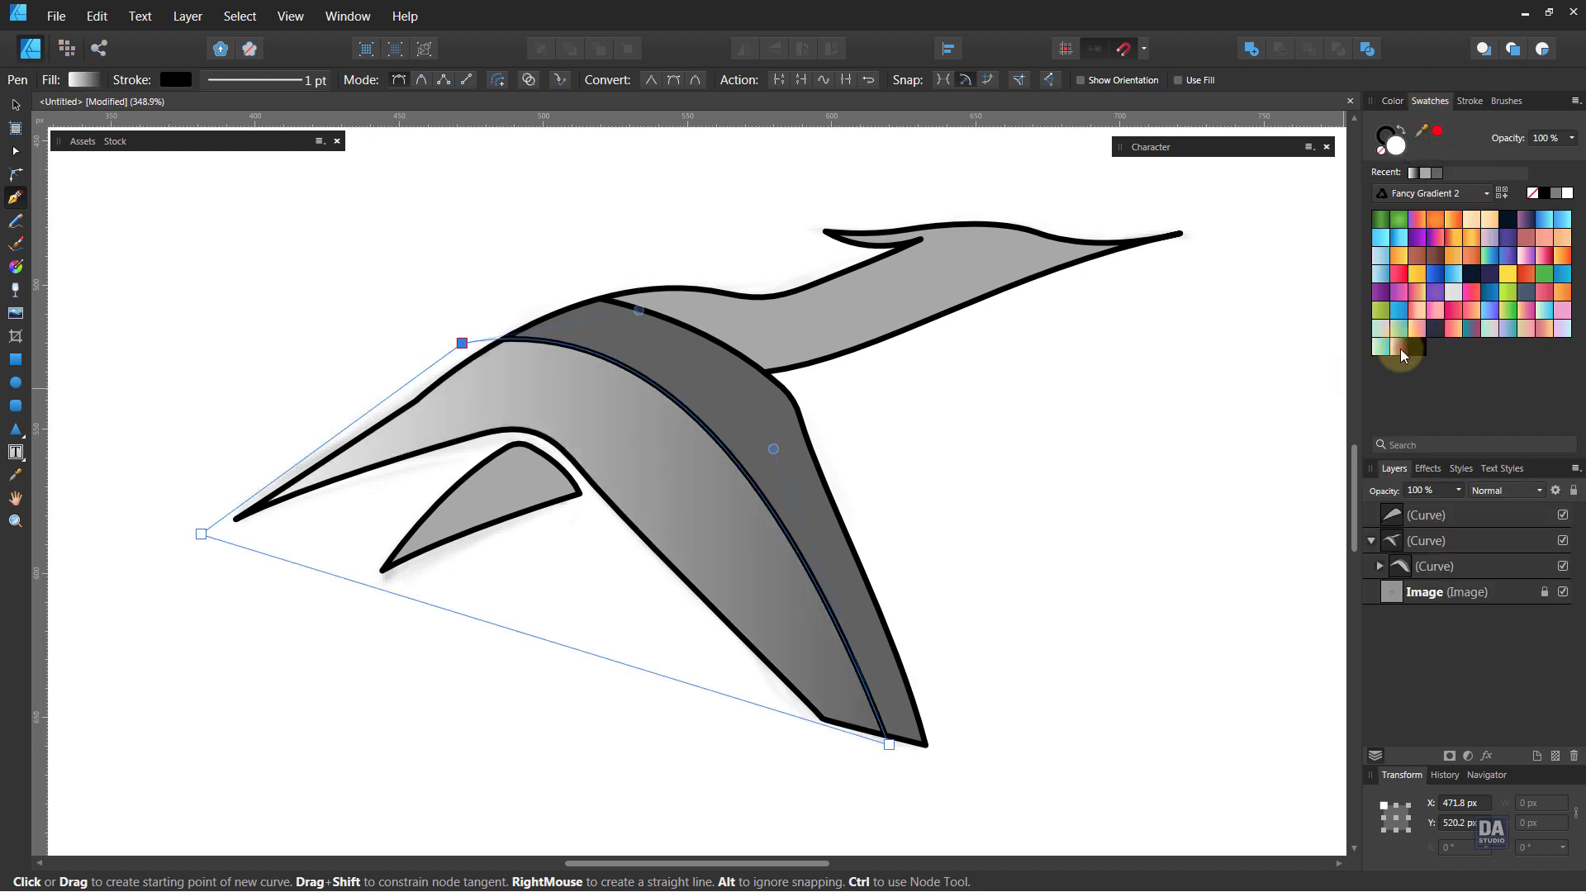
{"action": "left_click", "coordinate": [1385, 151]}
{"action": "left_click", "coordinate": [1094, 473], "text": "ctrl"}
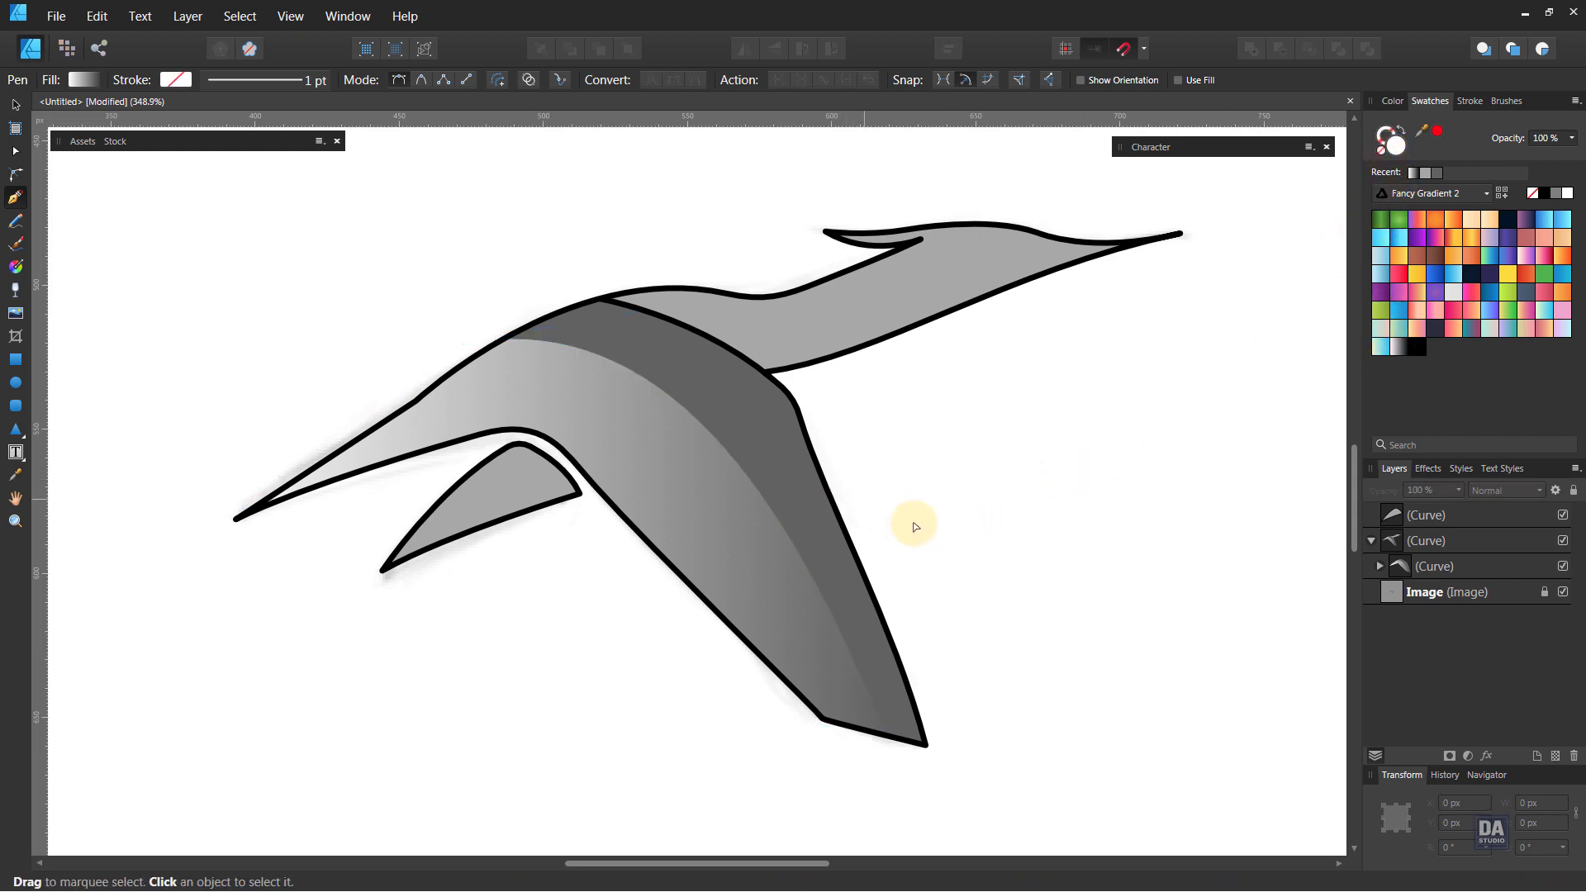
{"action": "left_click", "coordinate": [1446, 572]}
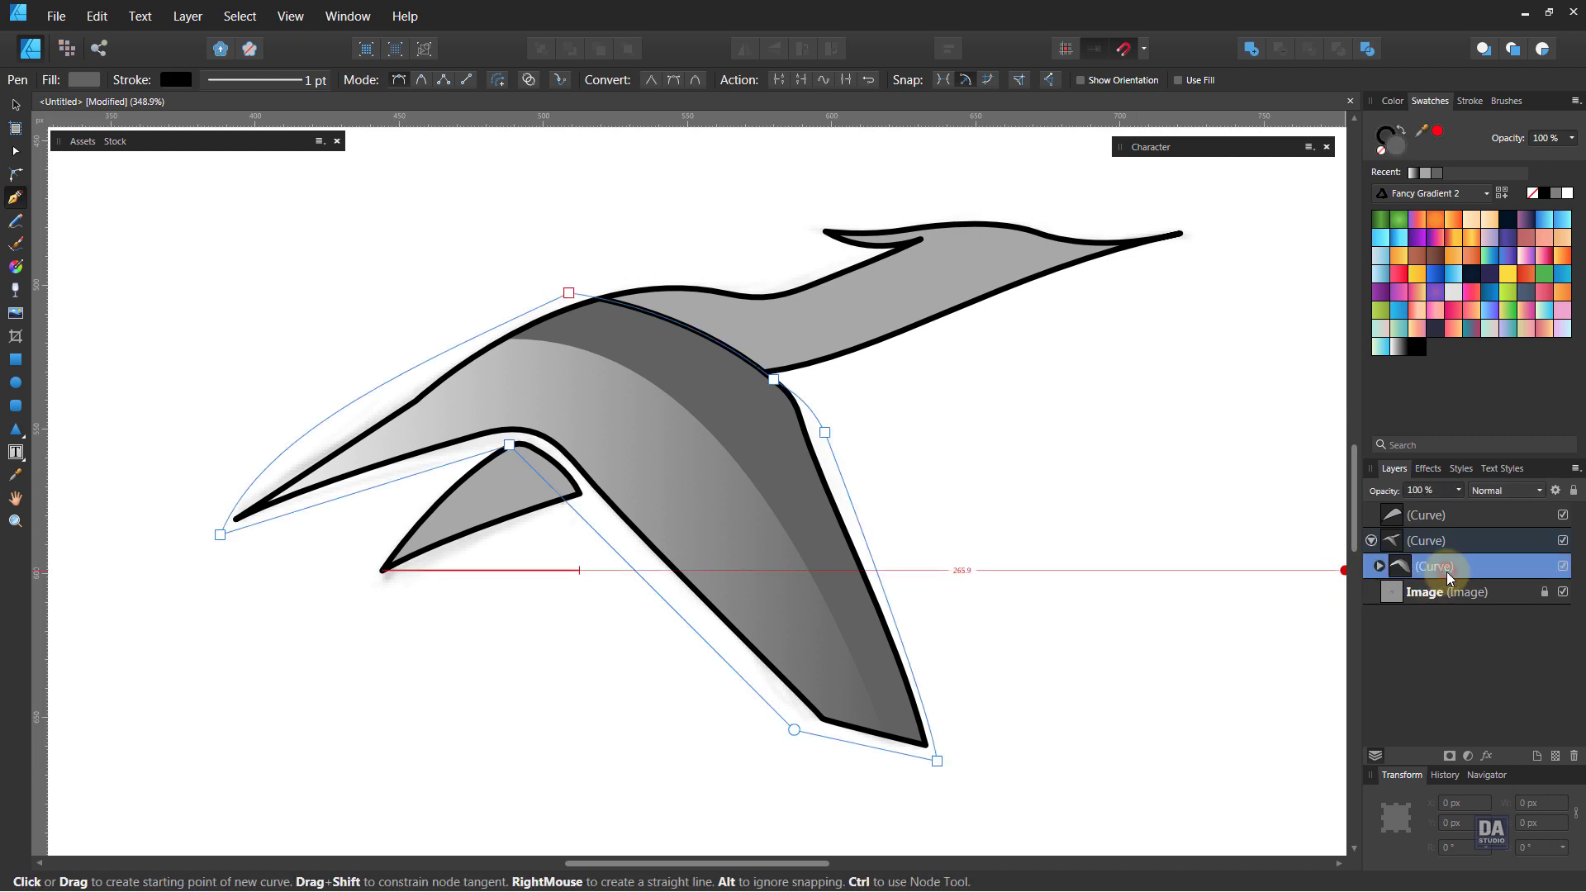
{"action": "left_click", "coordinate": [1038, 467], "text": "ctrl"}
Draw a closed Pen shape over the body beside the large wing, curving from the back to just below the belly
{"action": "left_click_drag", "start_coordinate": [820, 386], "coordinate": [746, 389]}
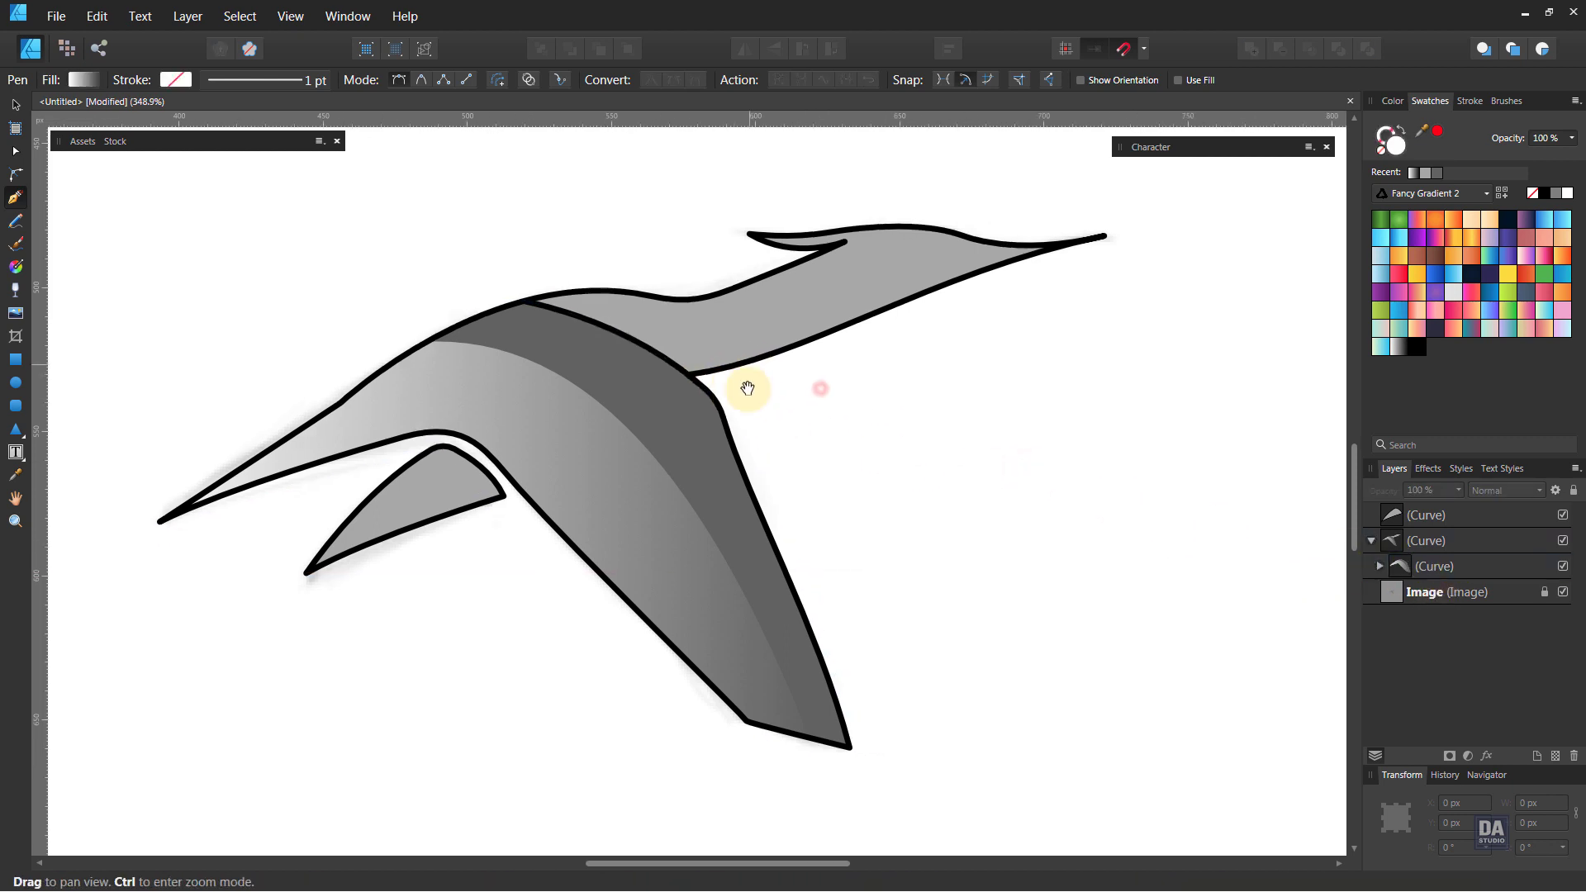
{"action": "left_click", "coordinate": [613, 290]}
{"action": "left_click_drag", "start_coordinate": [785, 369], "coordinate": [880, 453]}
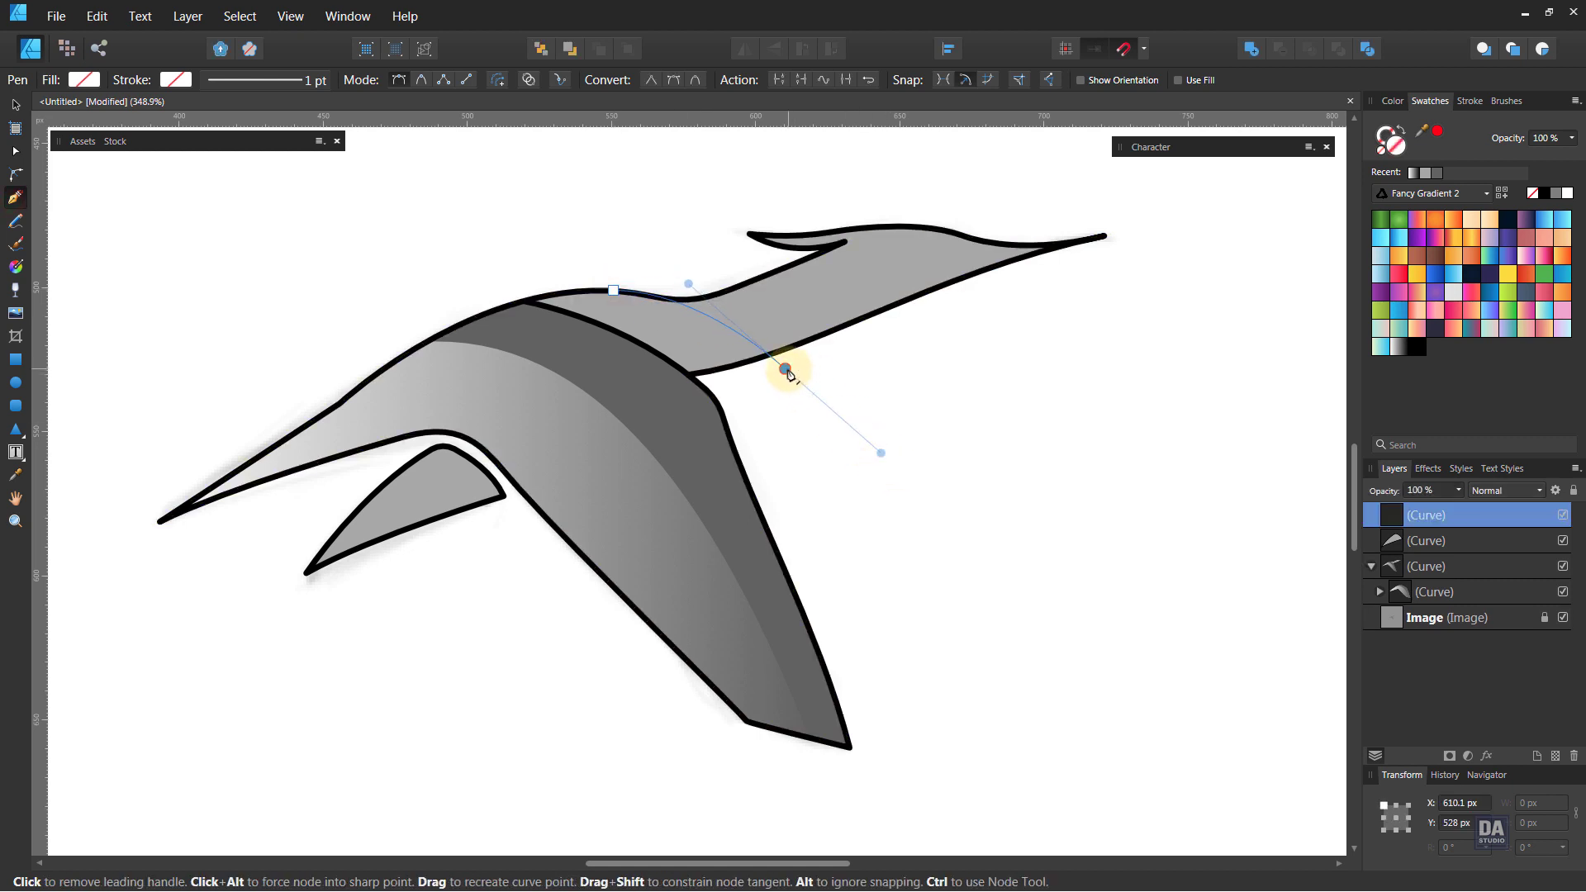
{"action": "left_click", "coordinate": [785, 369], "text": "alt"}
{"action": "key", "text": "ctrl+z"}
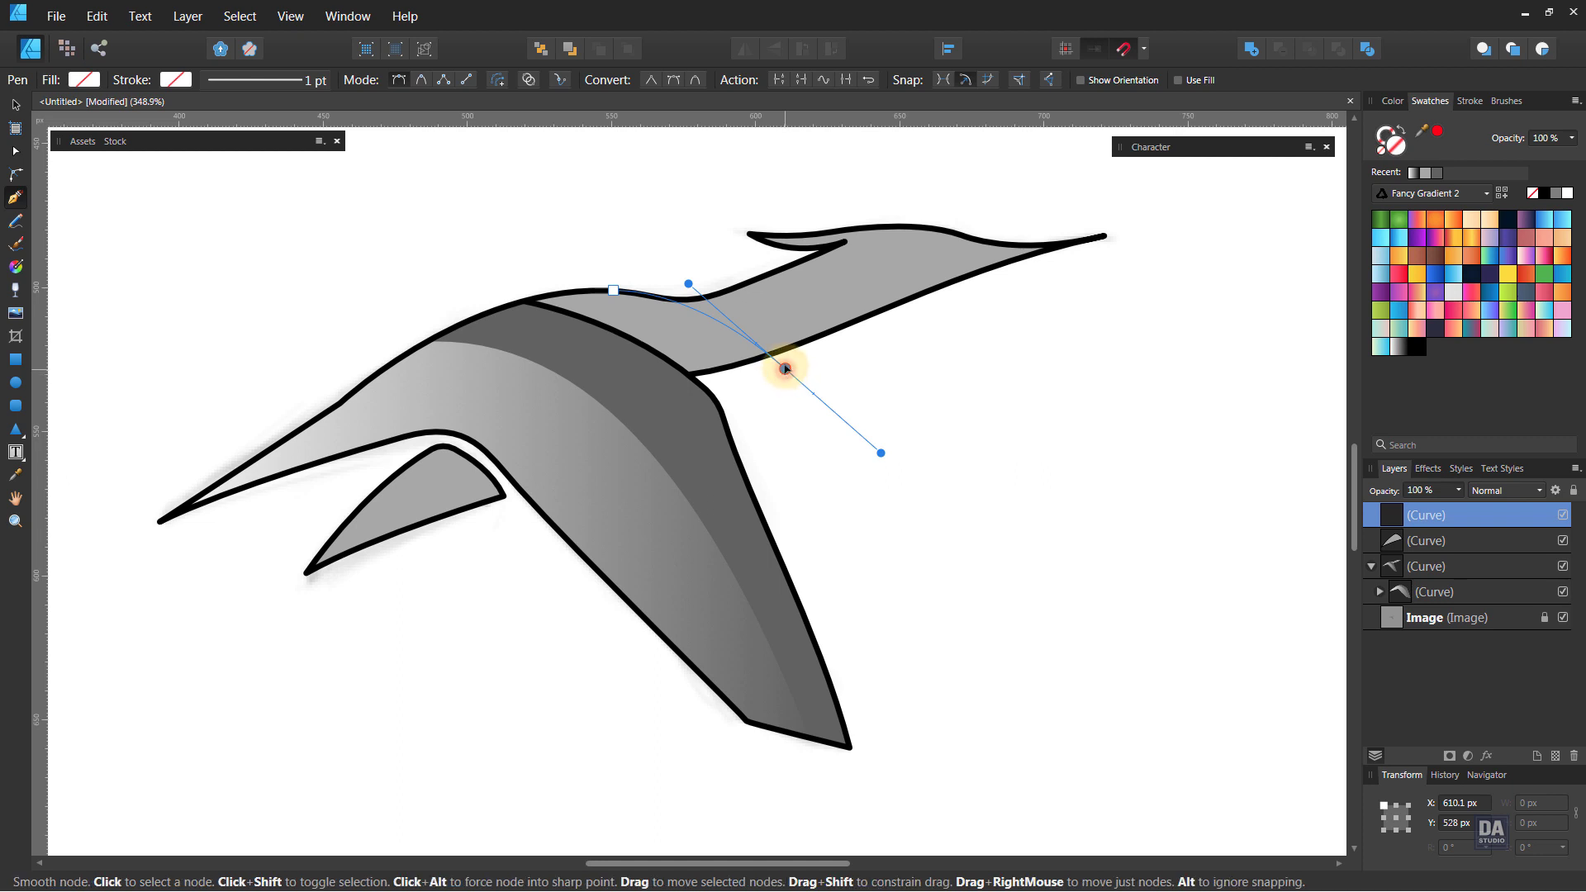
{"action": "left_click_drag", "start_coordinate": [785, 369], "coordinate": [784, 365]}
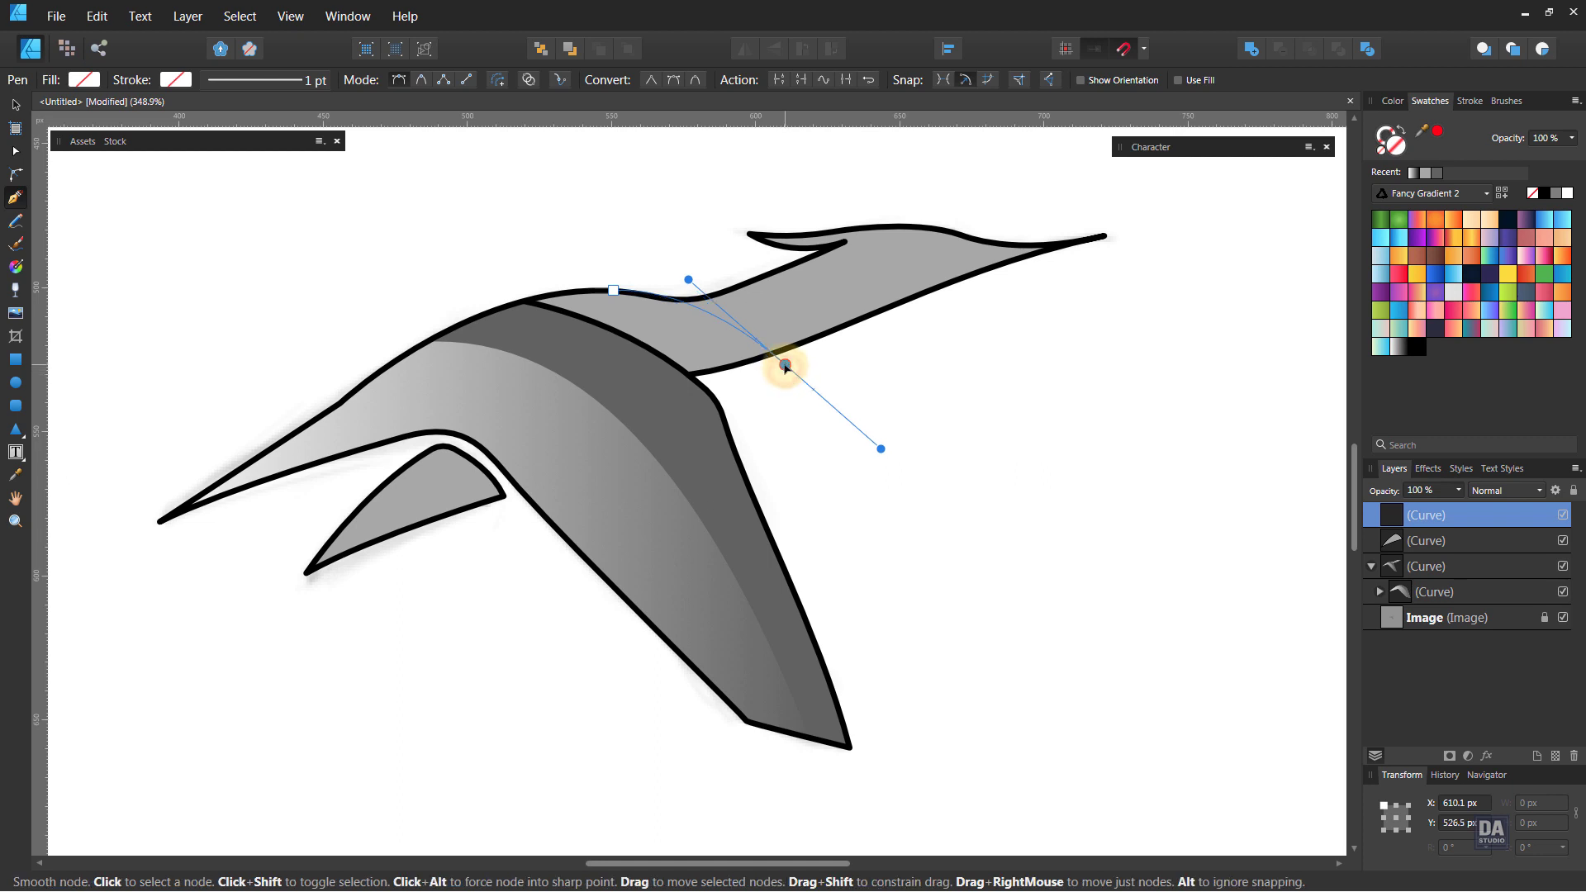
{"action": "left_click", "coordinate": [674, 403]}
{"action": "left_click", "coordinate": [502, 306]}
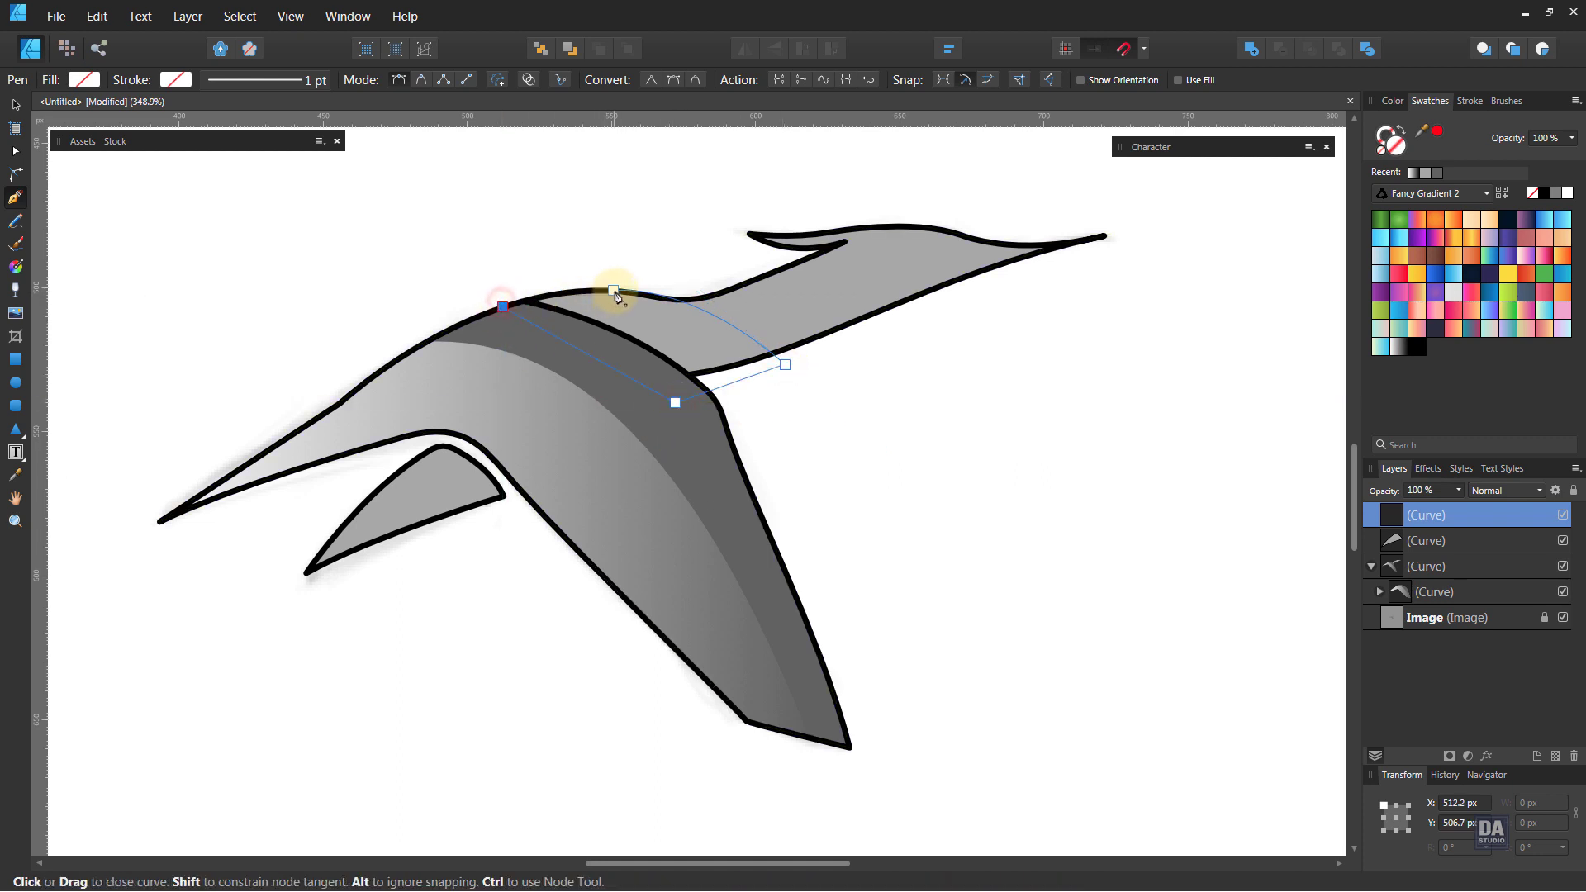
{"action": "left_click_drag", "start_coordinate": [613, 291], "coordinate": [692, 295]}
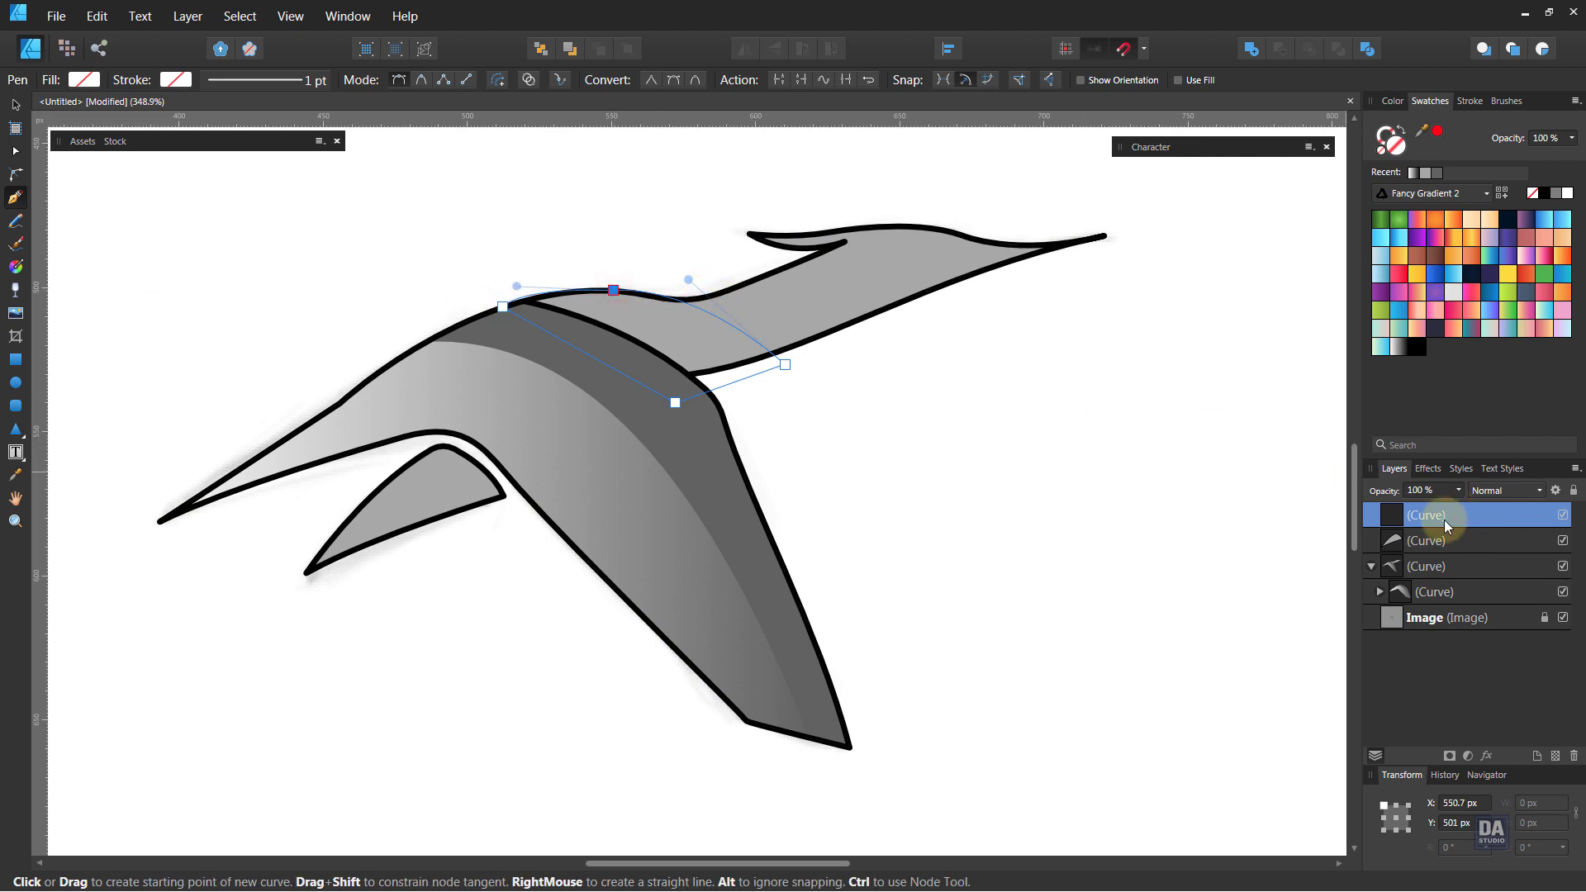
Clip the new shape inside the body beneath the large wing and fill it with the black-to-transparent gradient swatch
{"action": "left_click_drag", "start_coordinate": [1458, 529], "coordinate": [1439, 566]}
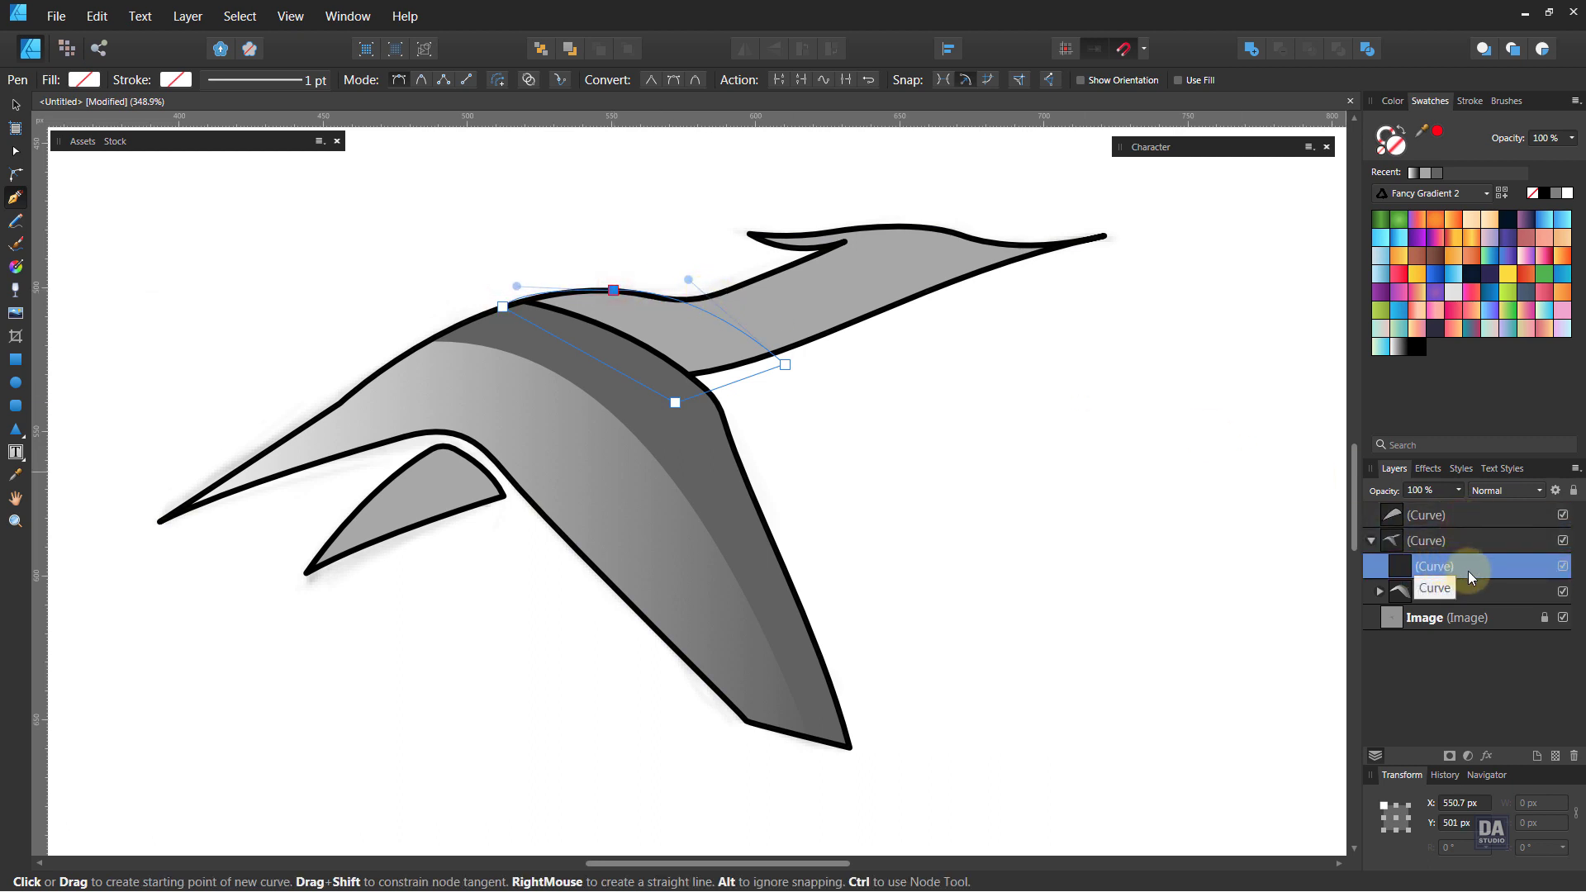
{"action": "key", "text": "ctrl+["}
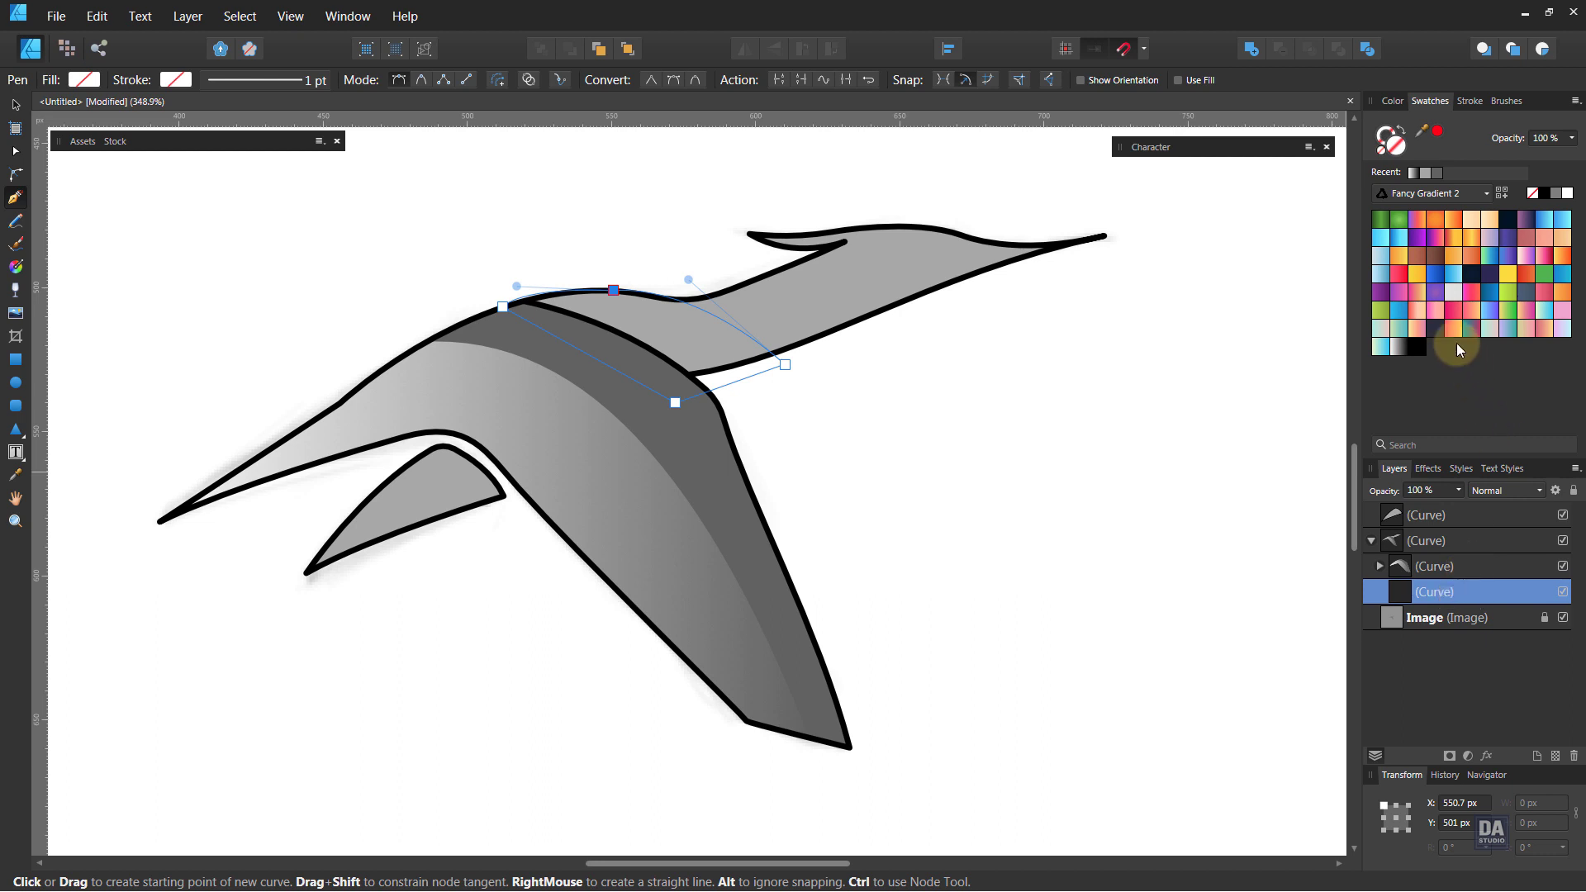
{"action": "left_click", "coordinate": [1420, 351]}
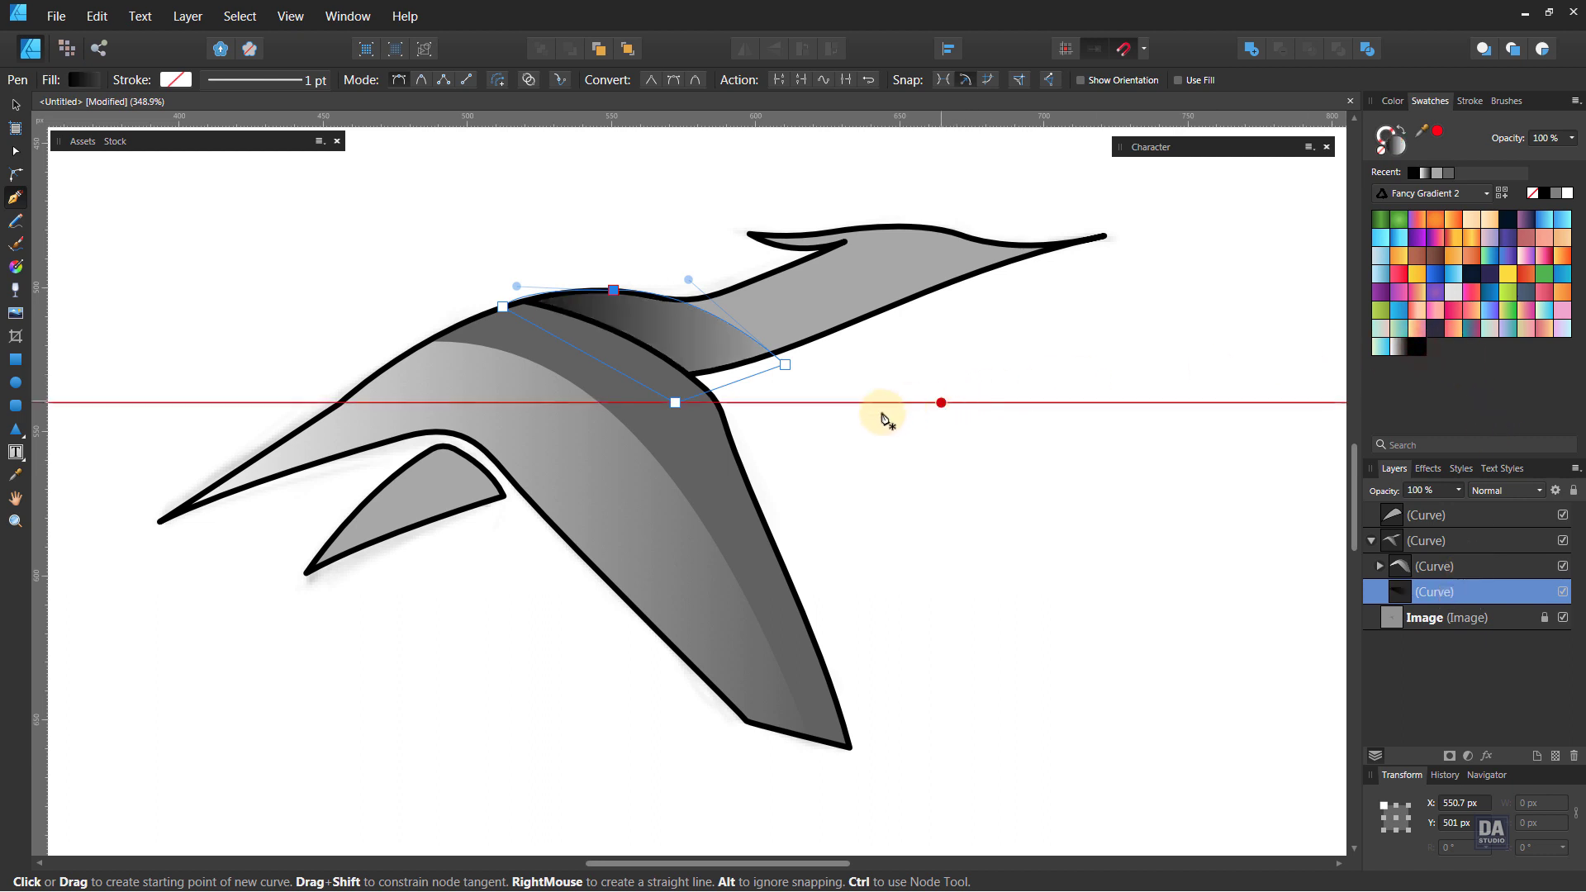
Run the body shadow's linear gradient diagonally from black above the large wing to transparent below the belly, and deselect it
{"action": "key", "text": "g"}
{"action": "left_click_drag", "start_coordinate": [485, 252], "coordinate": [840, 449]}
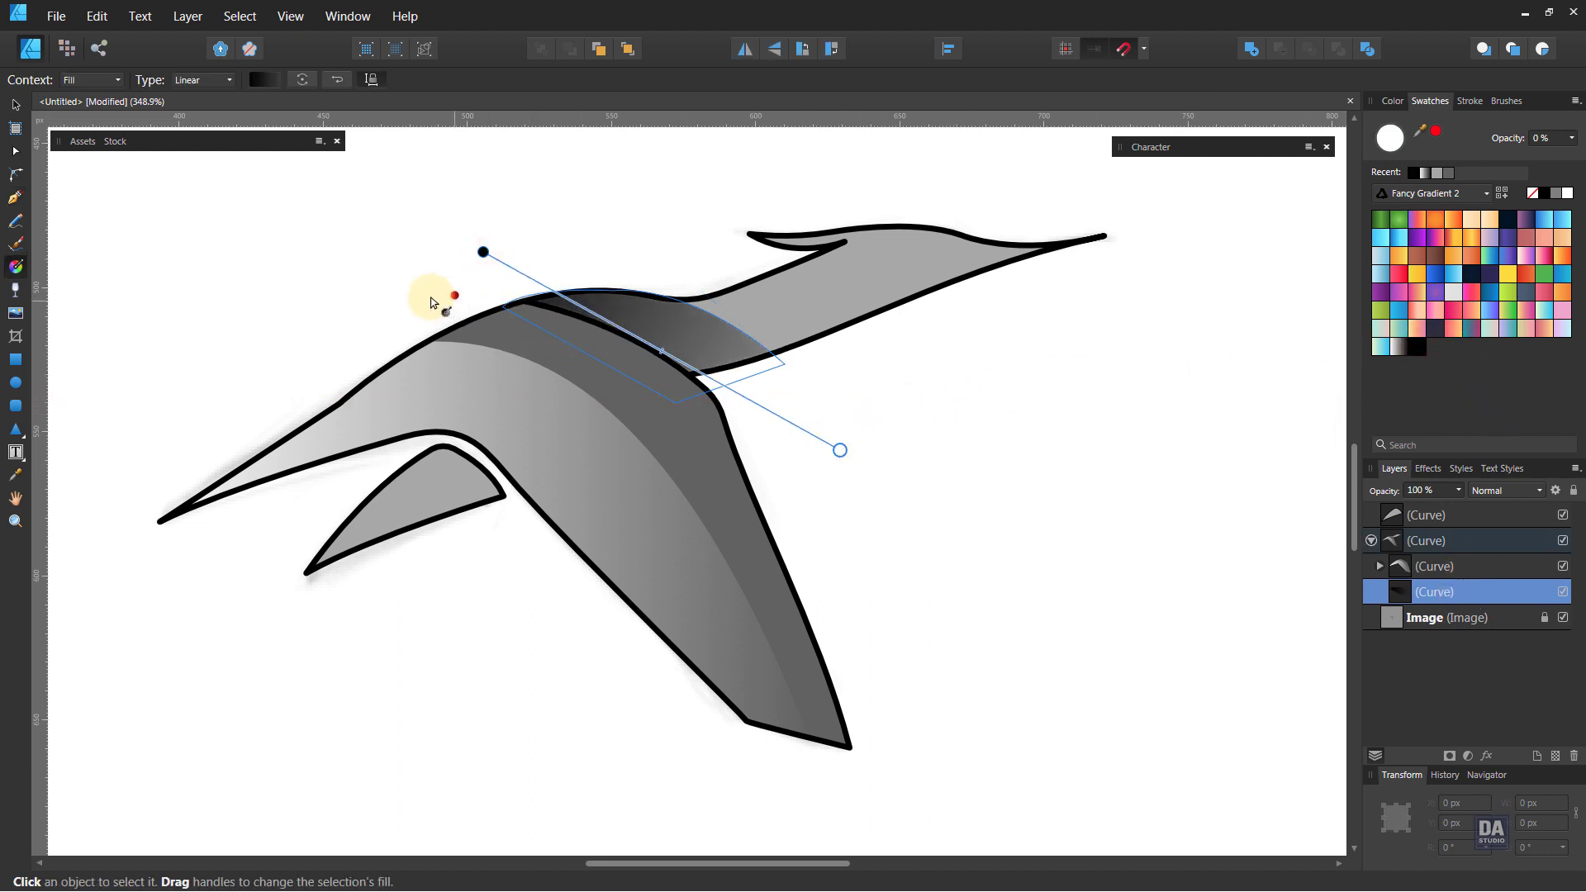
{"action": "left_click_drag", "start_coordinate": [397, 263], "coordinate": [779, 418]}
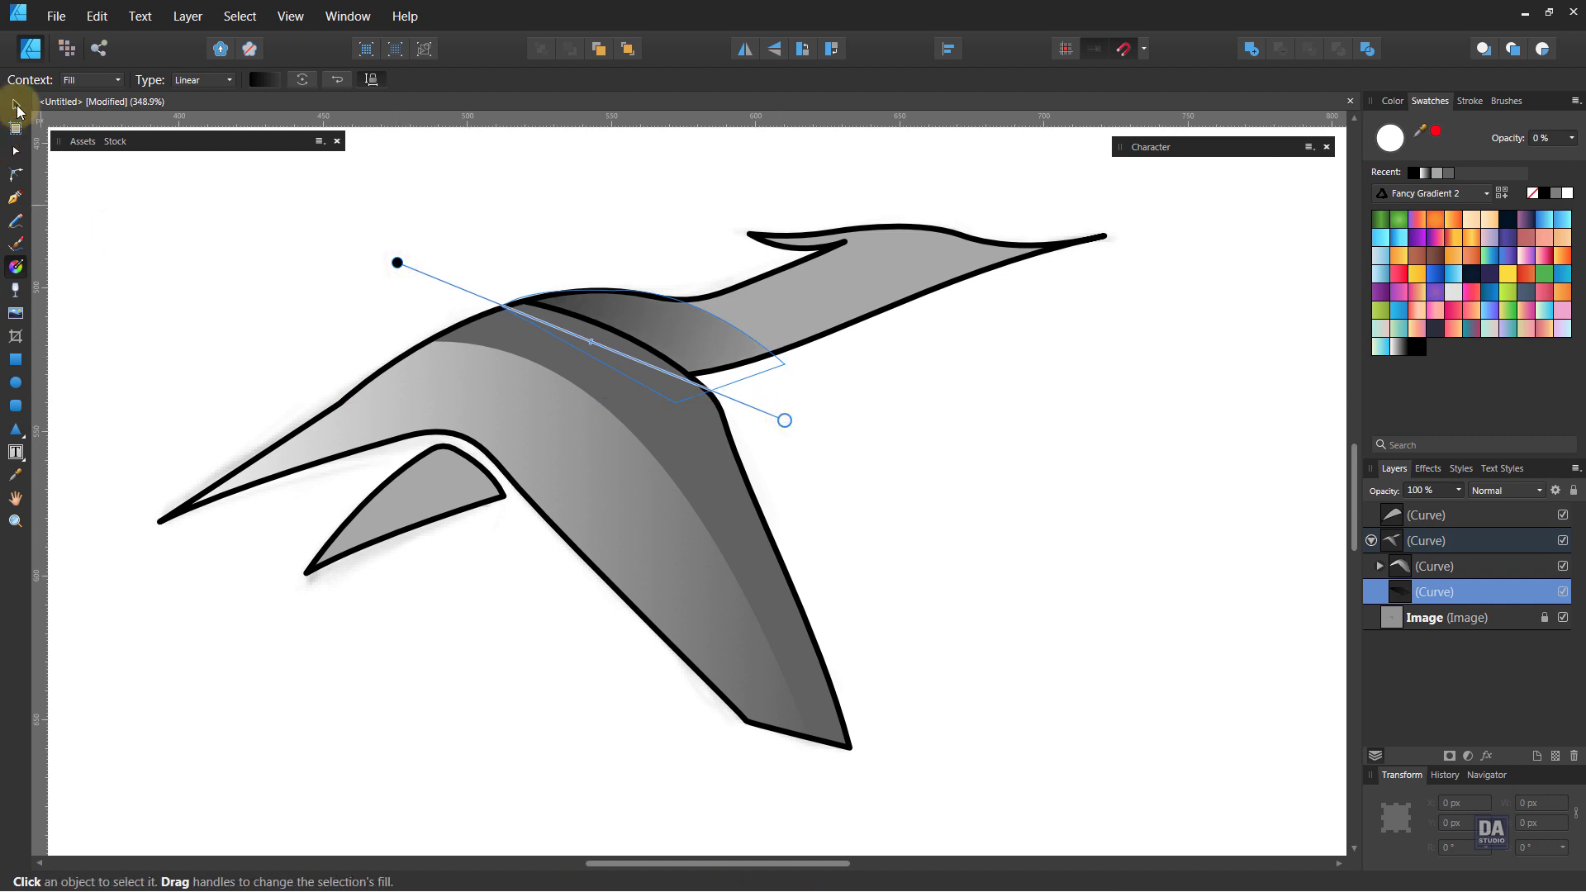
{"action": "left_click", "coordinate": [16, 105]}
{"action": "left_click", "coordinate": [493, 758]}
{"action": "left_click_drag", "start_coordinate": [588, 598], "coordinate": [701, 595]}
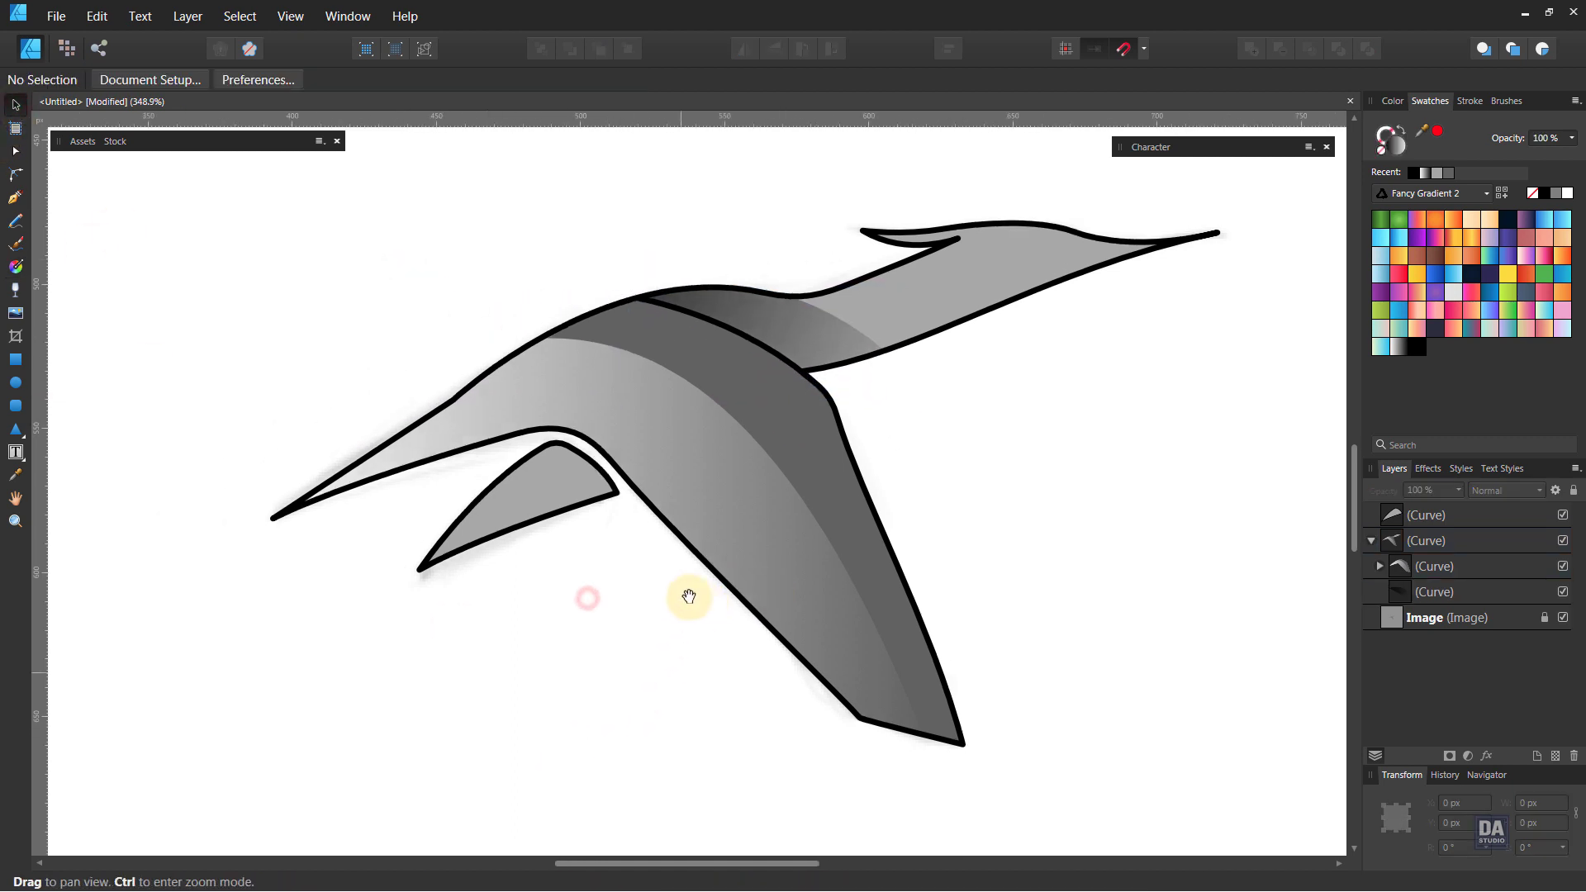
{"action": "left_click", "coordinate": [1430, 566]}
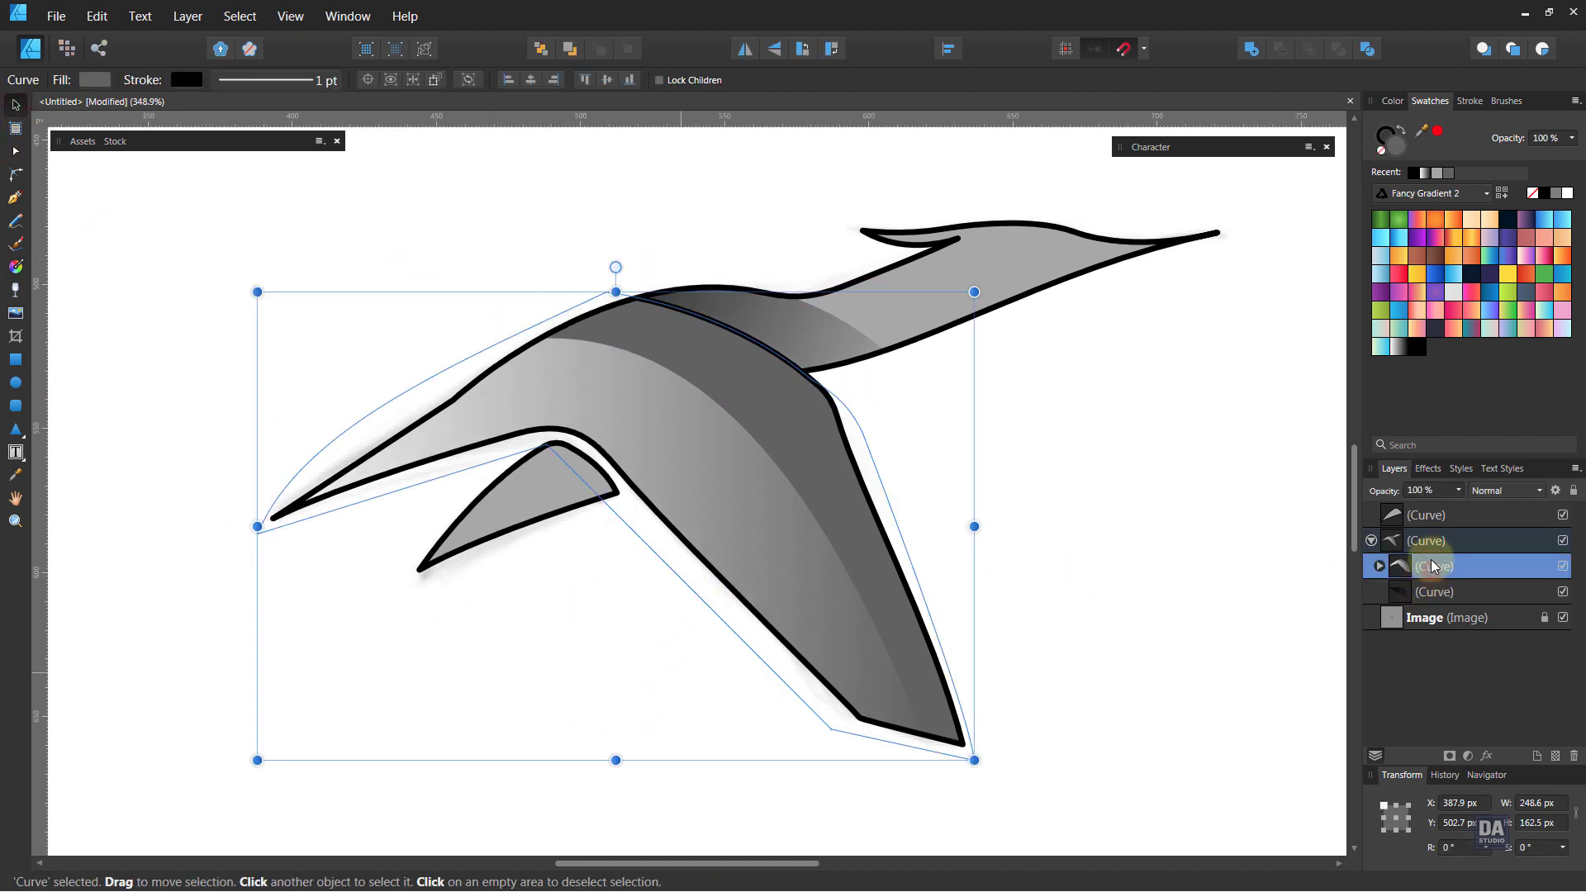
{"action": "left_click", "coordinate": [1440, 545]}
{"action": "left_click", "coordinate": [1434, 568]}
{"action": "right_click", "coordinate": [1434, 569]}
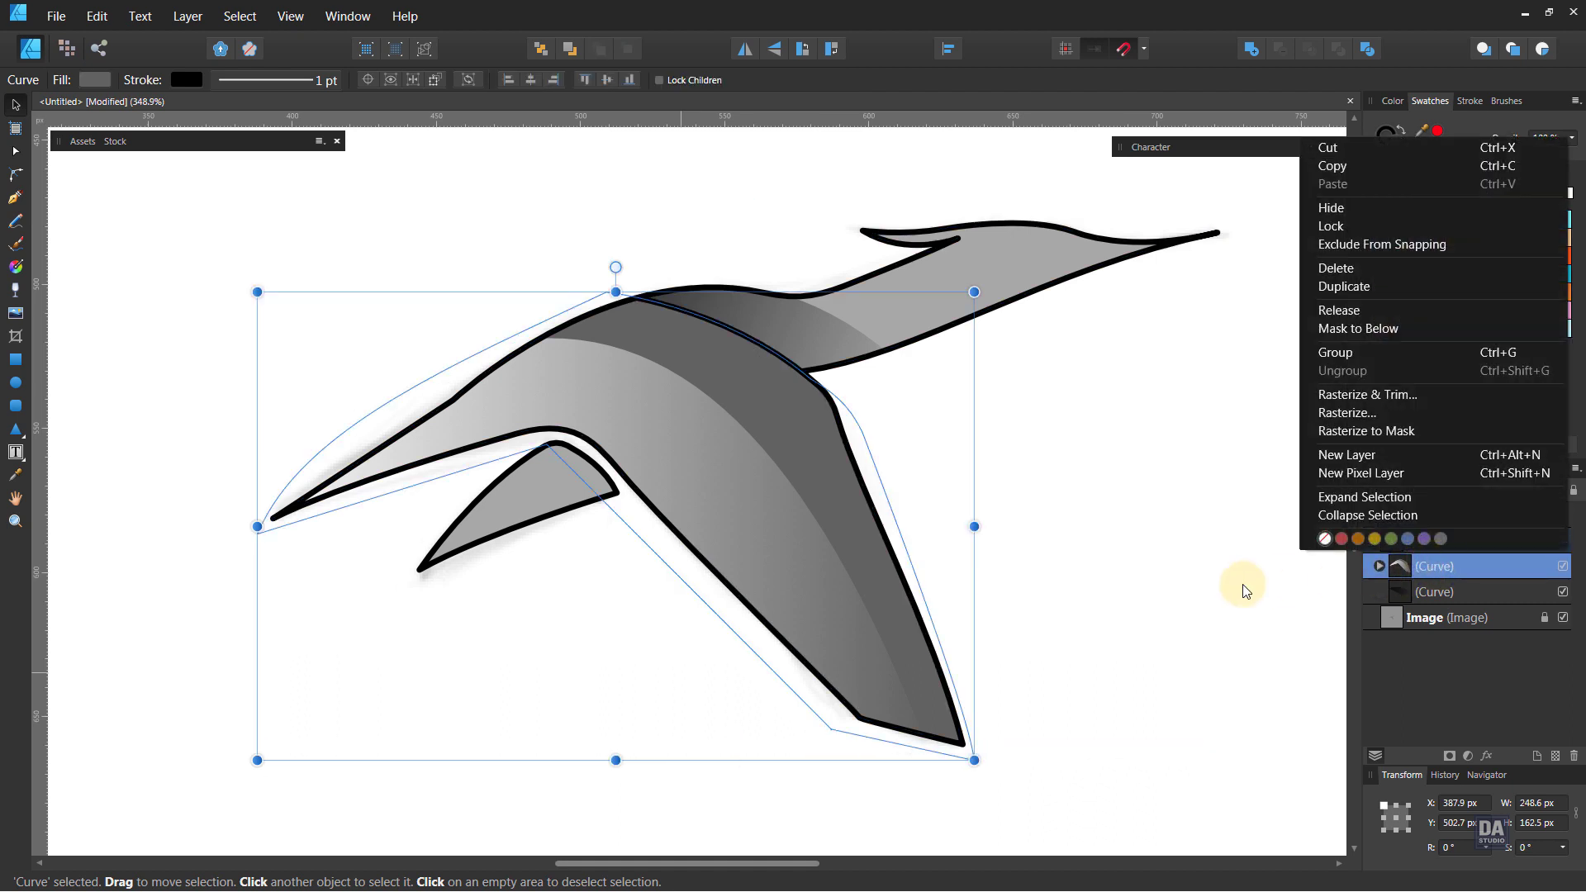
{"action": "left_click", "coordinate": [1176, 591]}
{"action": "left_click_drag", "start_coordinate": [1103, 584], "coordinate": [1019, 587]}
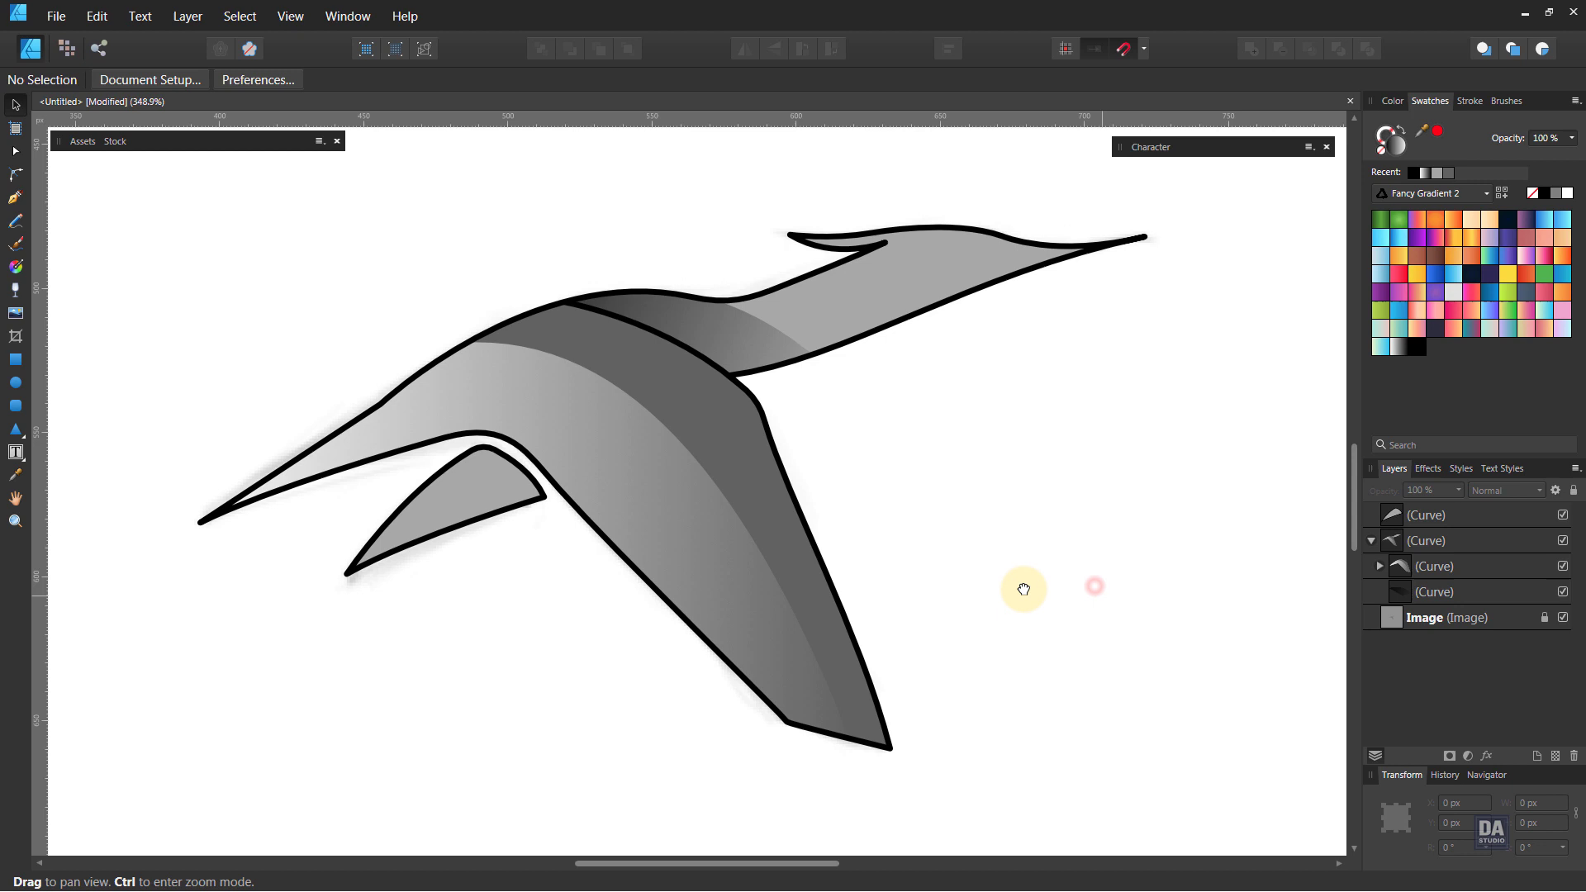
Duplicate the large wing curve and delete the gradient section nested inside the duplicate
{"action": "left_click", "coordinate": [1434, 567]}
{"action": "right_click", "coordinate": [1434, 566]}
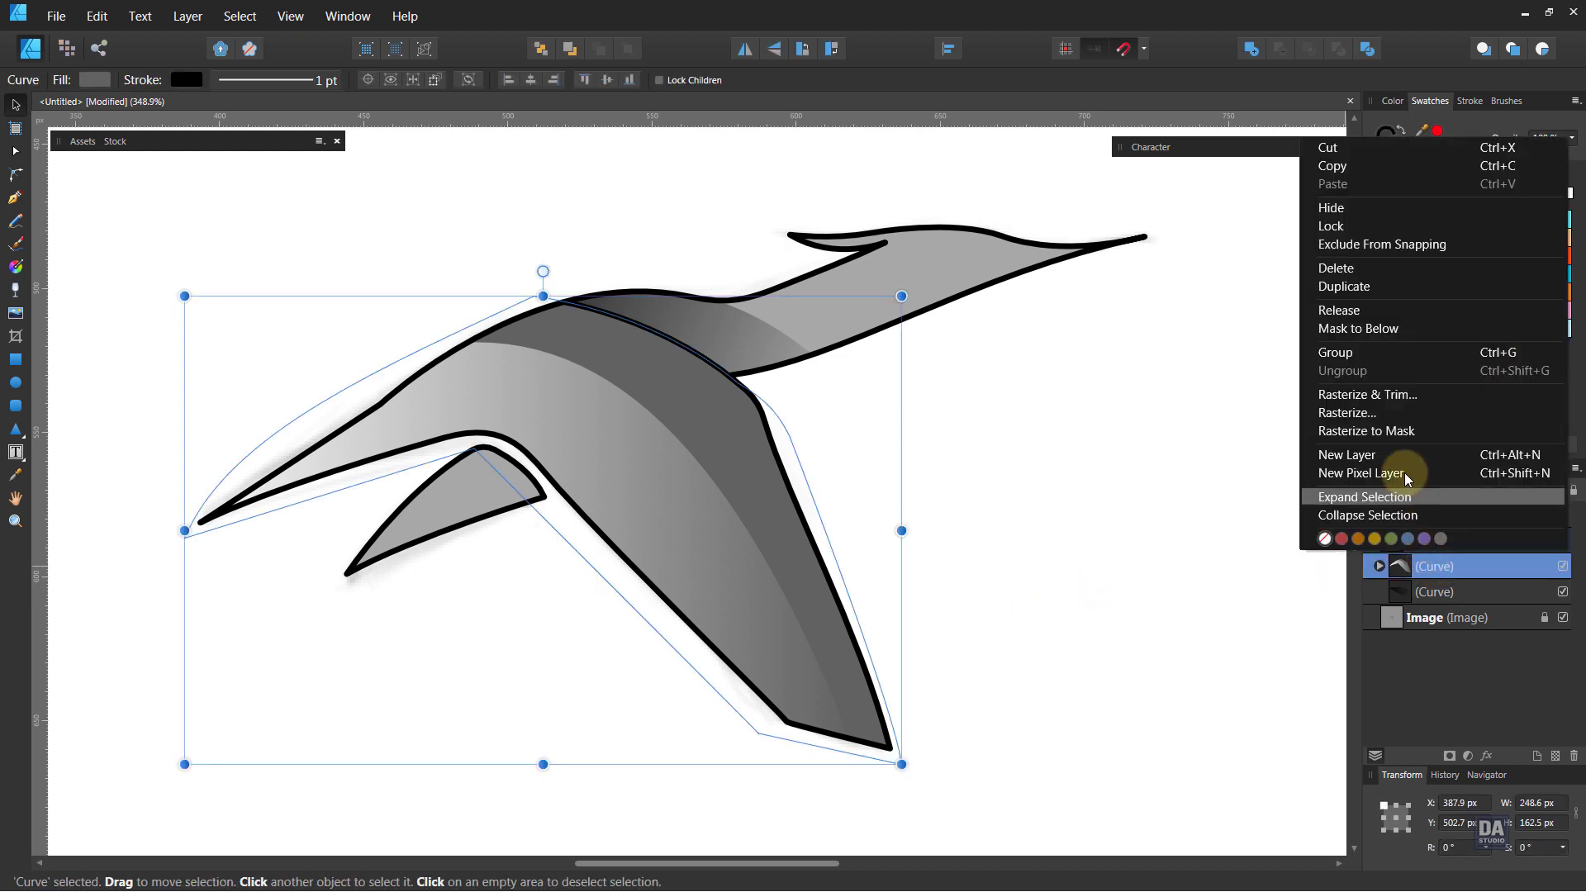
{"action": "left_click", "coordinate": [1378, 286]}
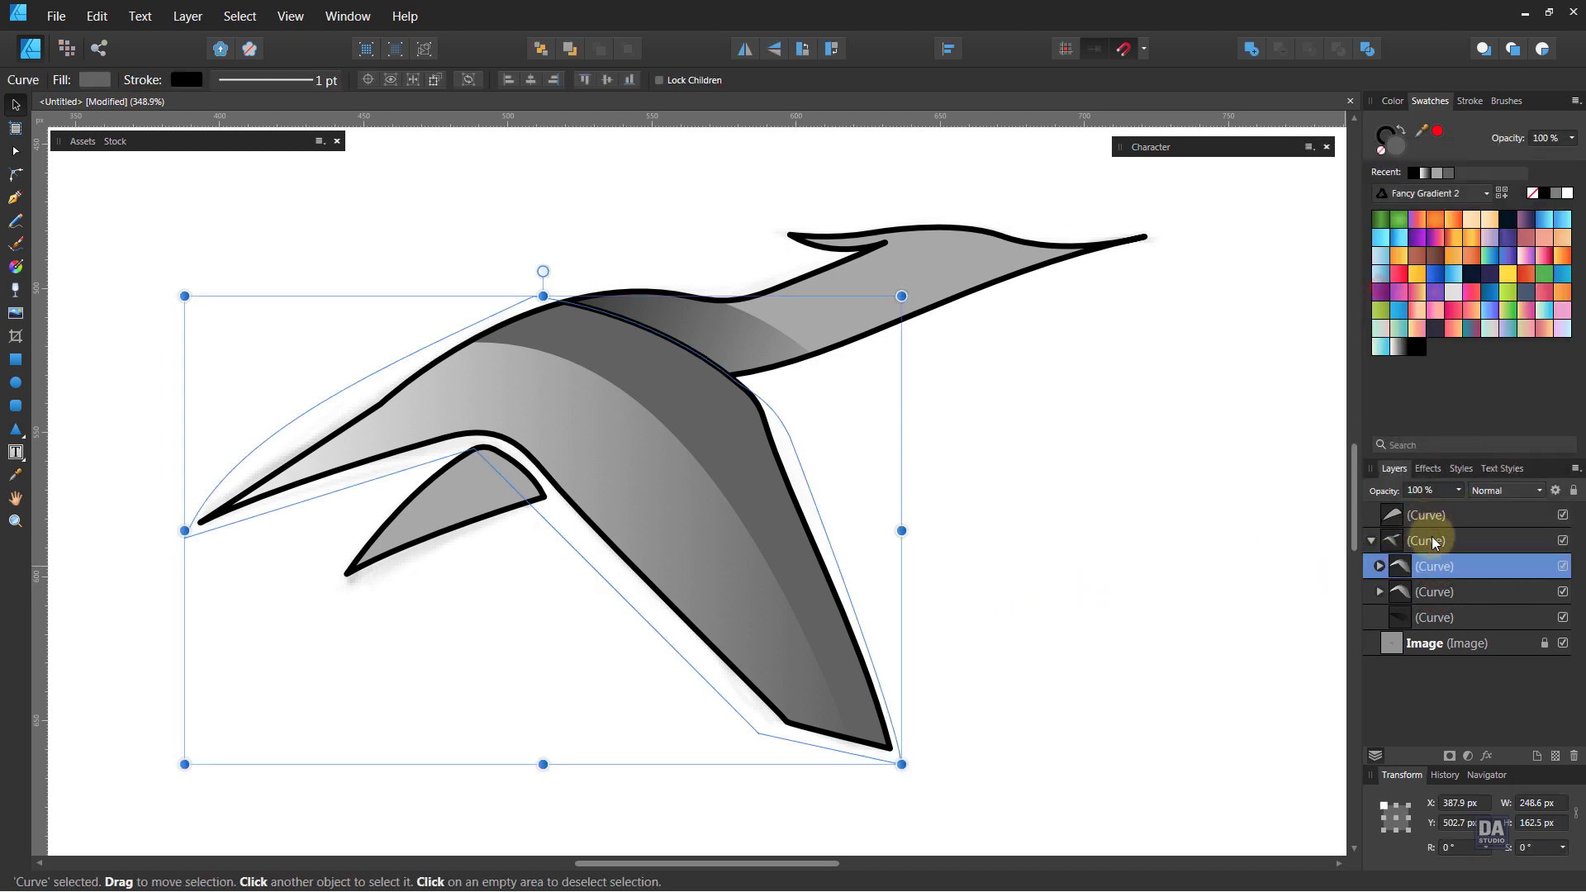
{"action": "left_click", "coordinate": [1378, 568]}
{"action": "left_click", "coordinate": [1437, 590]}
{"action": "key", "text": "Delete"}
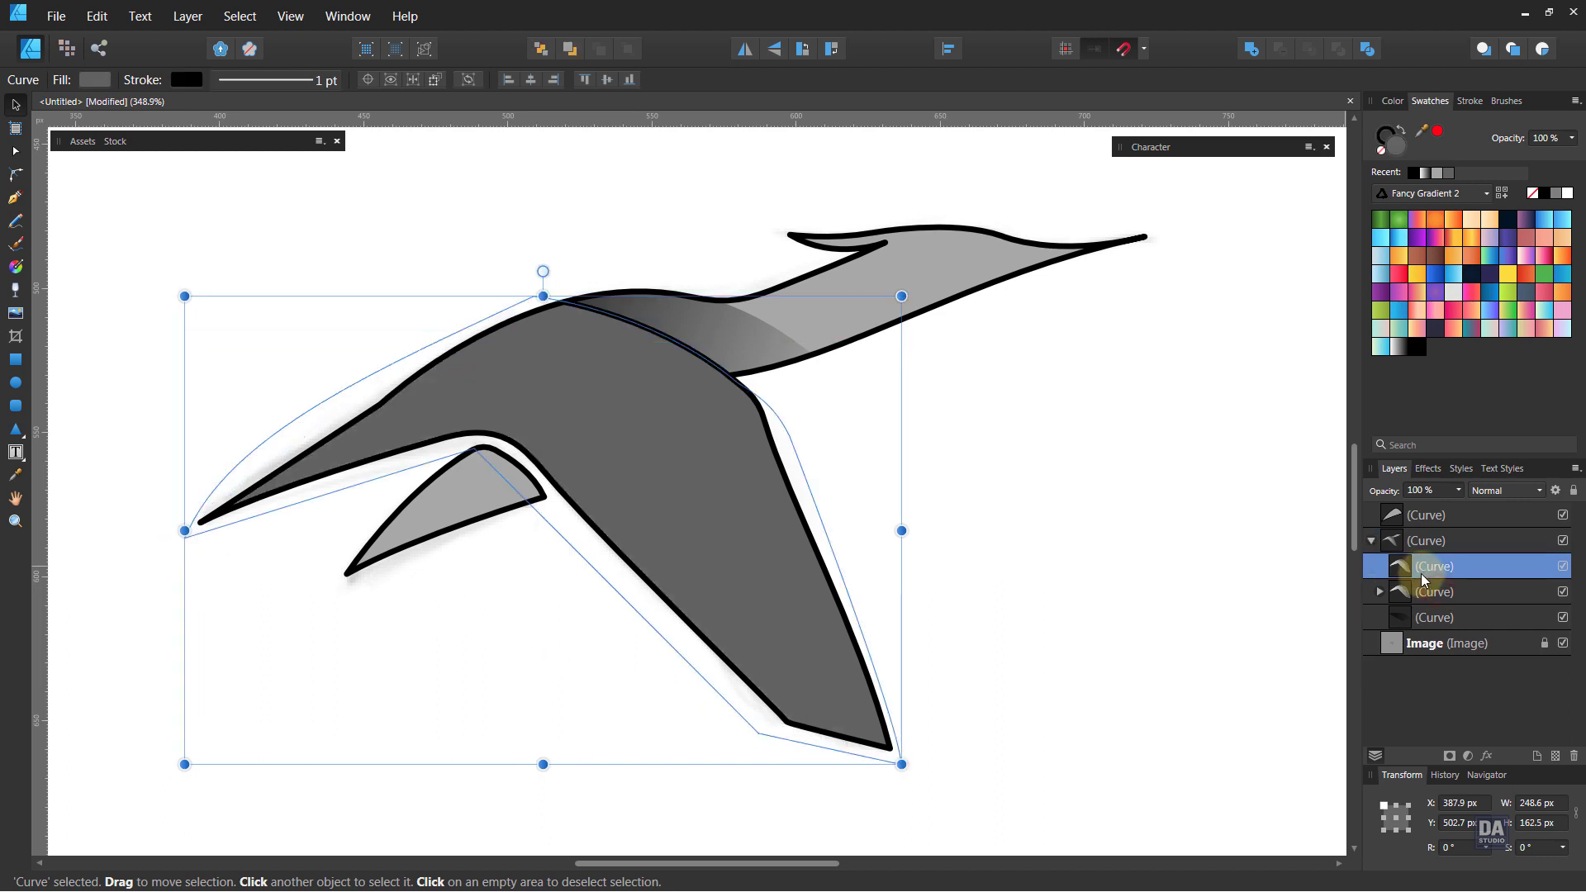
Clip the duplicate wing inside the original large wing, above its gradient section, and expand that wing's layer
{"action": "left_click", "coordinate": [1433, 568]}
{"action": "left_click_drag", "start_coordinate": [1460, 572], "coordinate": [1455, 599]}
{"action": "left_click", "coordinate": [1379, 567]}
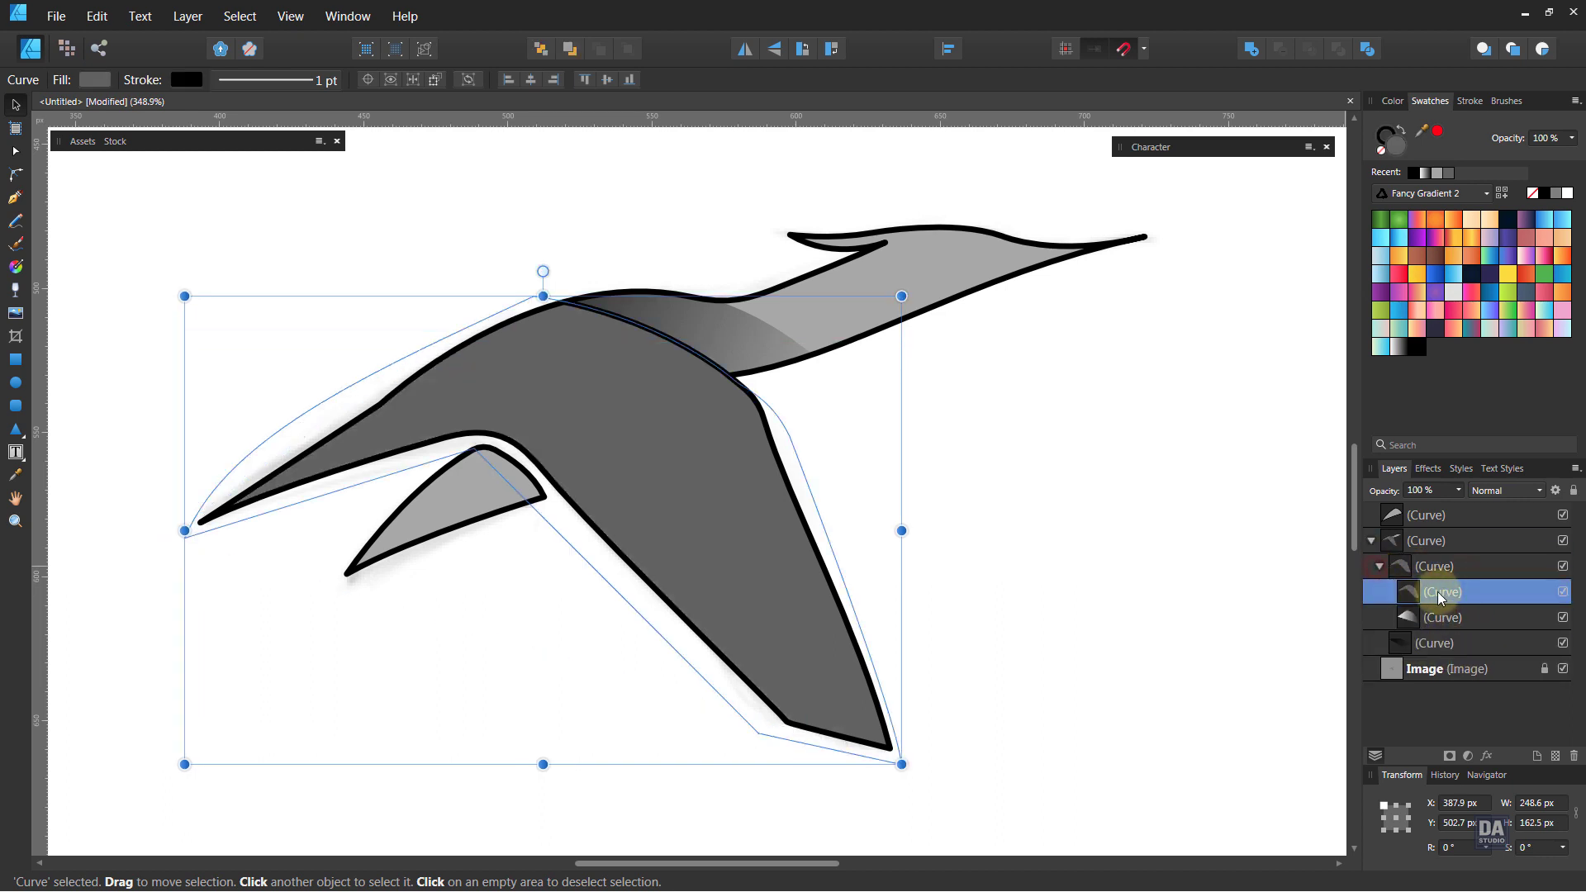
Fill the duplicate wing with the black-to-transparent gradient, running from black beyond the wing's front edge to transparent below the small wing
{"action": "left_click", "coordinate": [1418, 354]}
{"action": "key", "text": "g"}
{"action": "left_click_drag", "start_coordinate": [881, 307], "coordinate": [529, 589]}
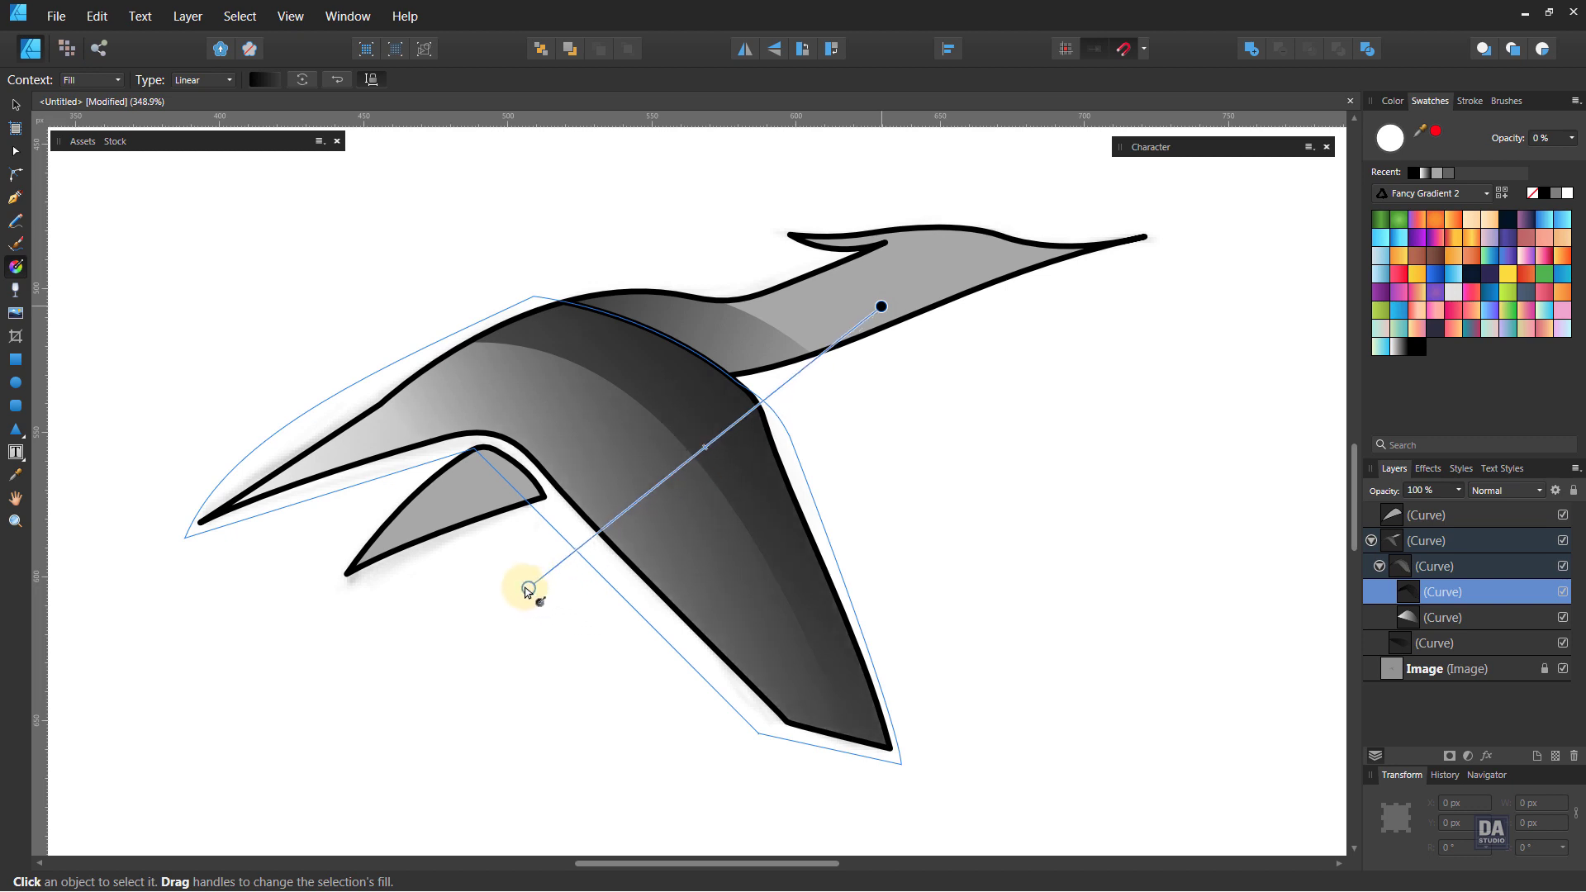
{"action": "left_click_drag", "start_coordinate": [1073, 322], "coordinate": [484, 594]}
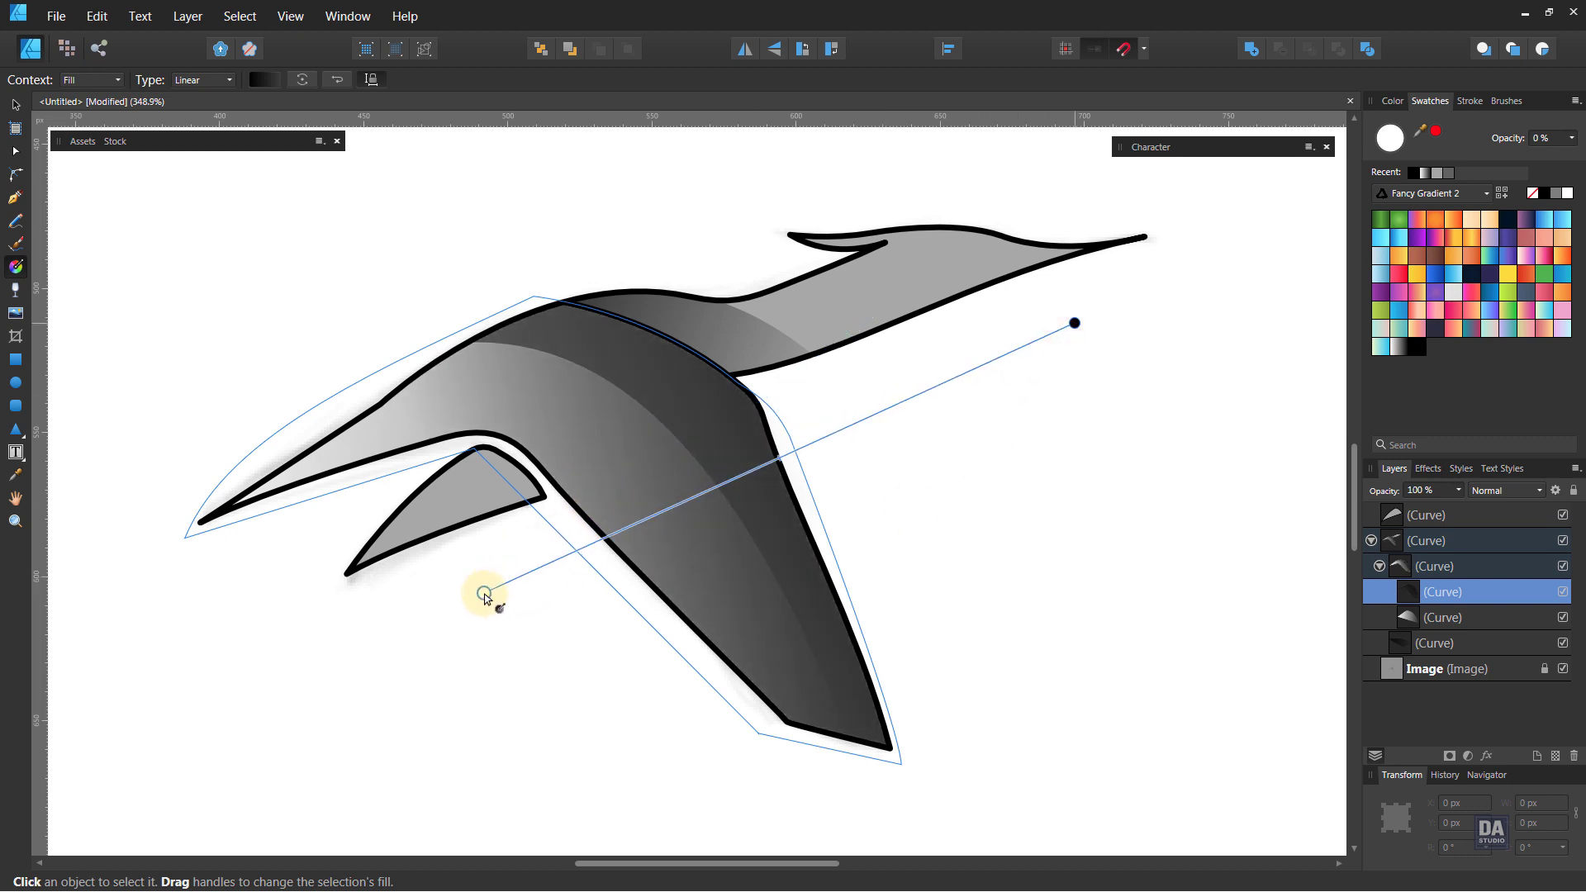
{"action": "left_click", "coordinate": [15, 104]}
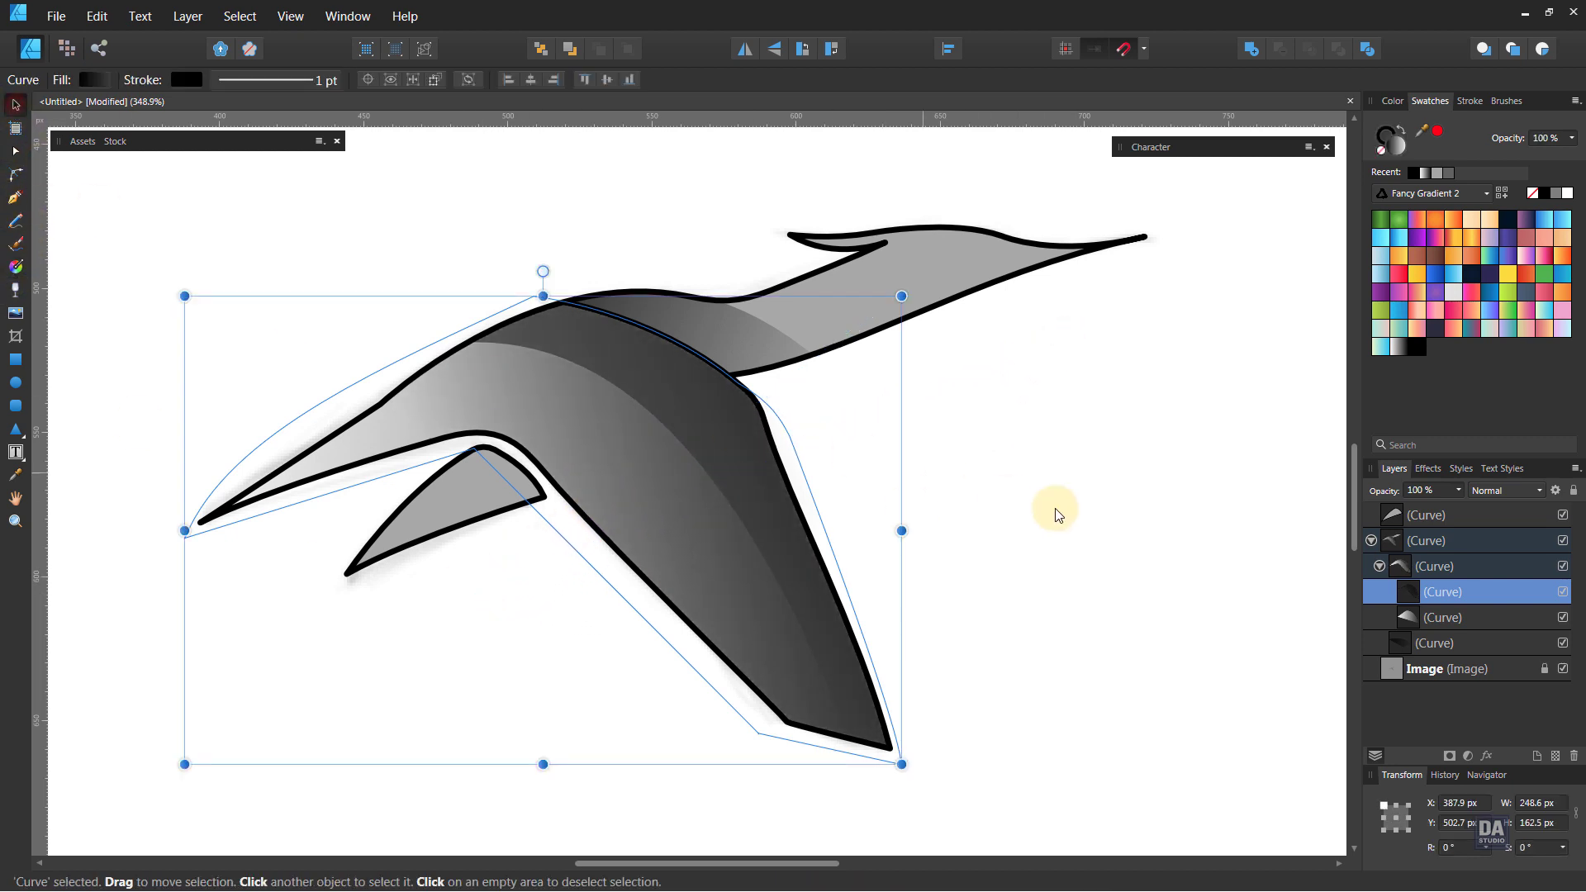
Deselect the duplicate wing and hide the two shading curves nested in the large wing and the one nested in the body
{"action": "left_click", "coordinate": [1098, 517]}
{"action": "mouse_move", "coordinate": [928, 502]}
{"action": "left_mouse_down"}
{"action": "mouse_move", "coordinate": [967, 556]}
{"action": "mouse_move", "coordinate": [916, 513]}
{"action": "left_mouse_up"}
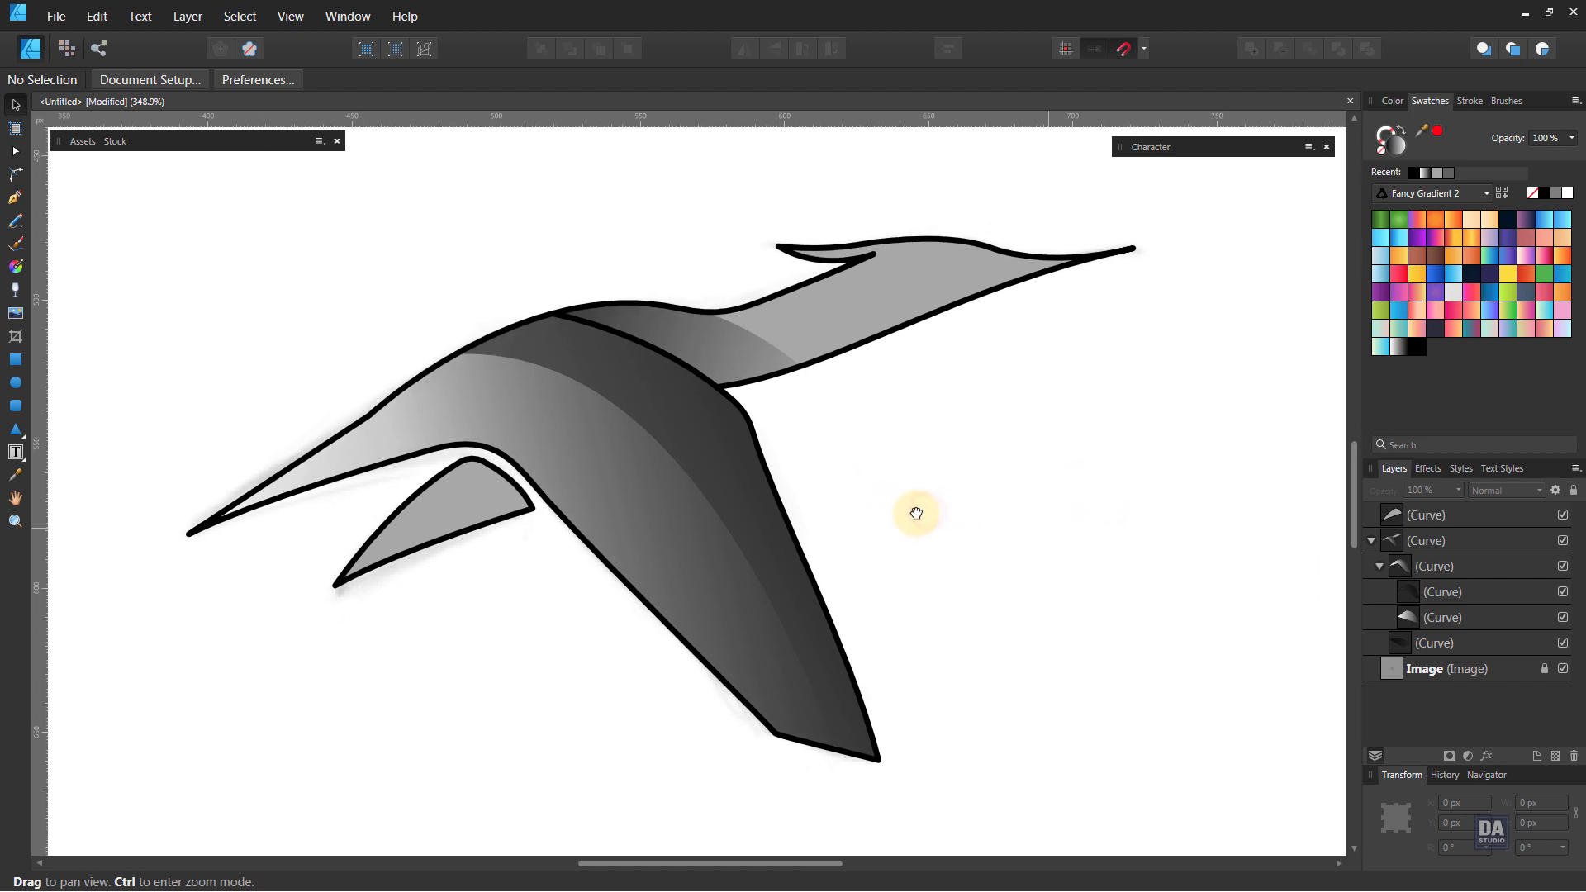
{"action": "left_click", "coordinate": [1563, 591]}
{"action": "left_click", "coordinate": [1563, 617]}
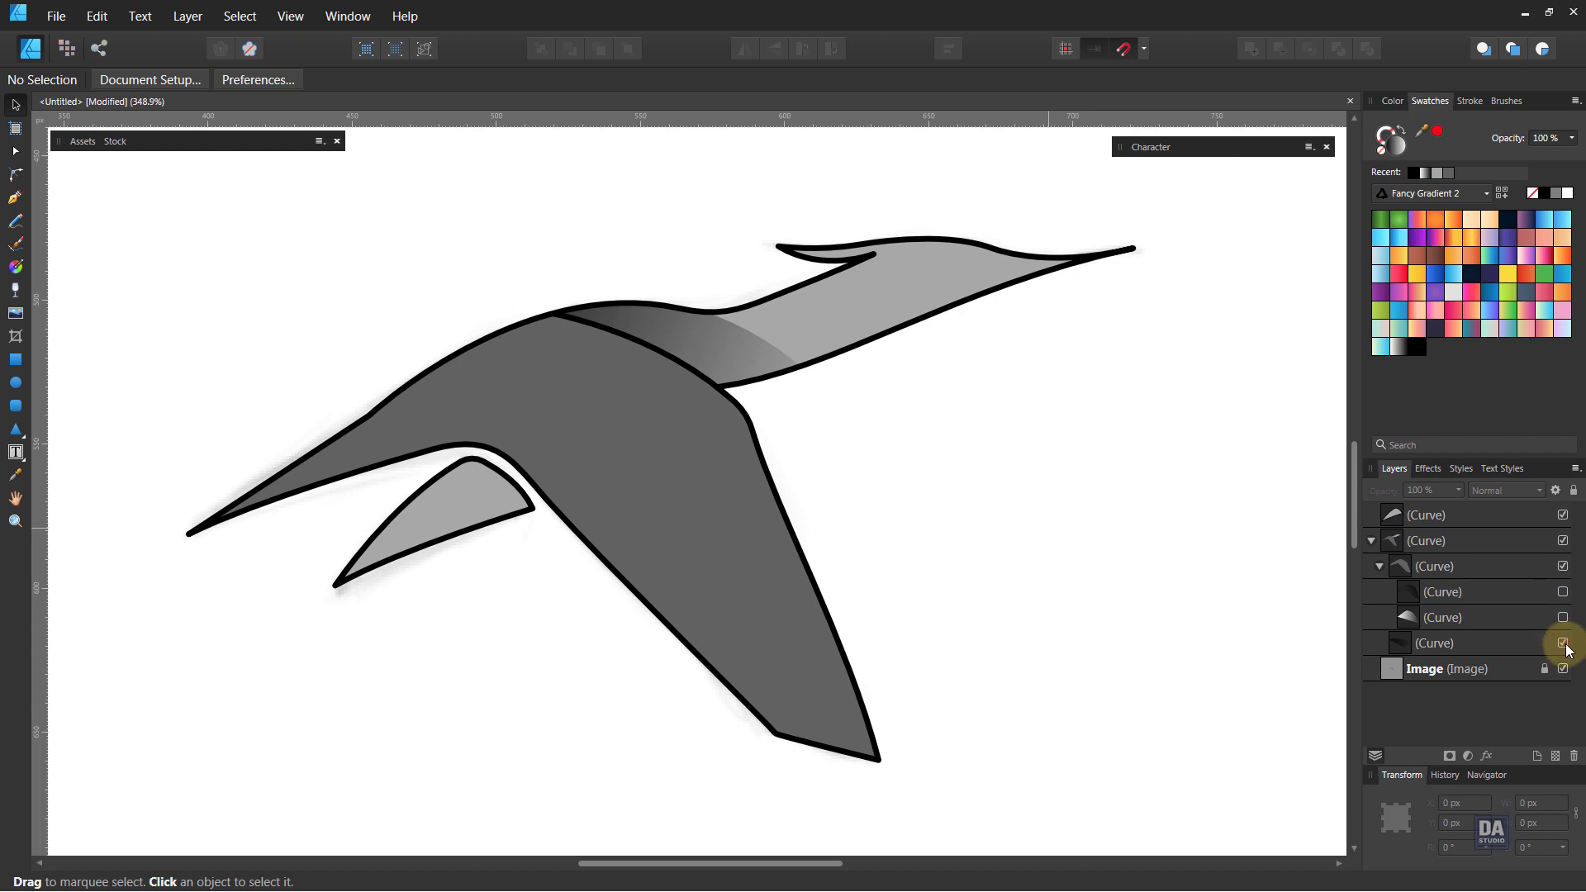
{"action": "left_click", "coordinate": [1562, 643]}
{"action": "left_click_drag", "start_coordinate": [810, 505], "coordinate": [837, 529]}
{"action": "left_click_drag", "start_coordinate": [867, 505], "coordinate": [810, 500]}
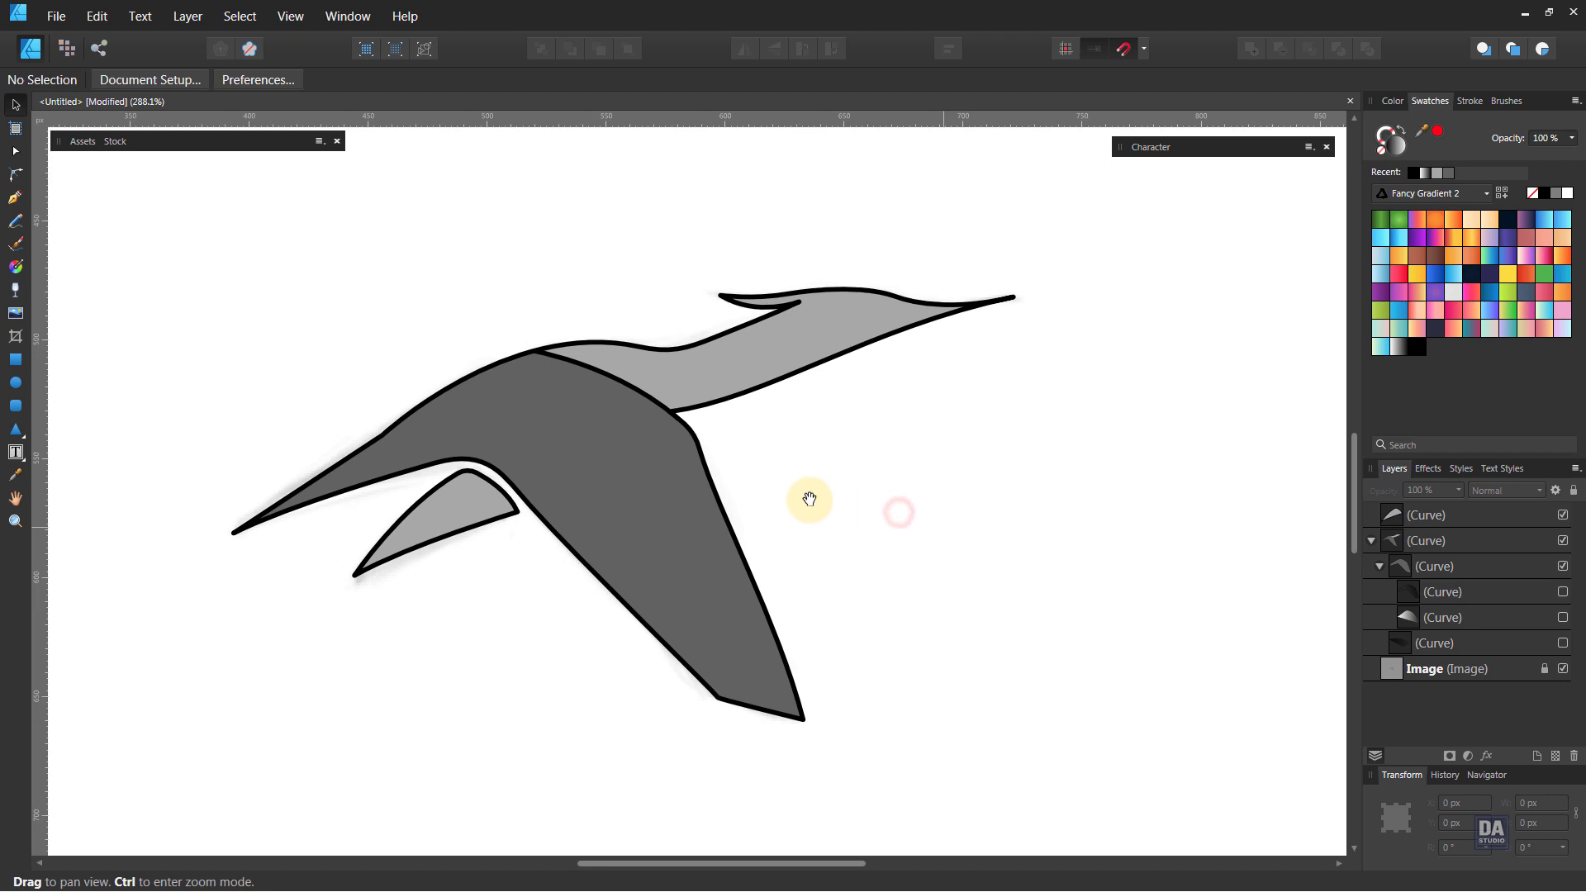
Remove the black outlines from the bird's body, large wing and small wing
{"action": "left_click", "coordinate": [759, 361]}
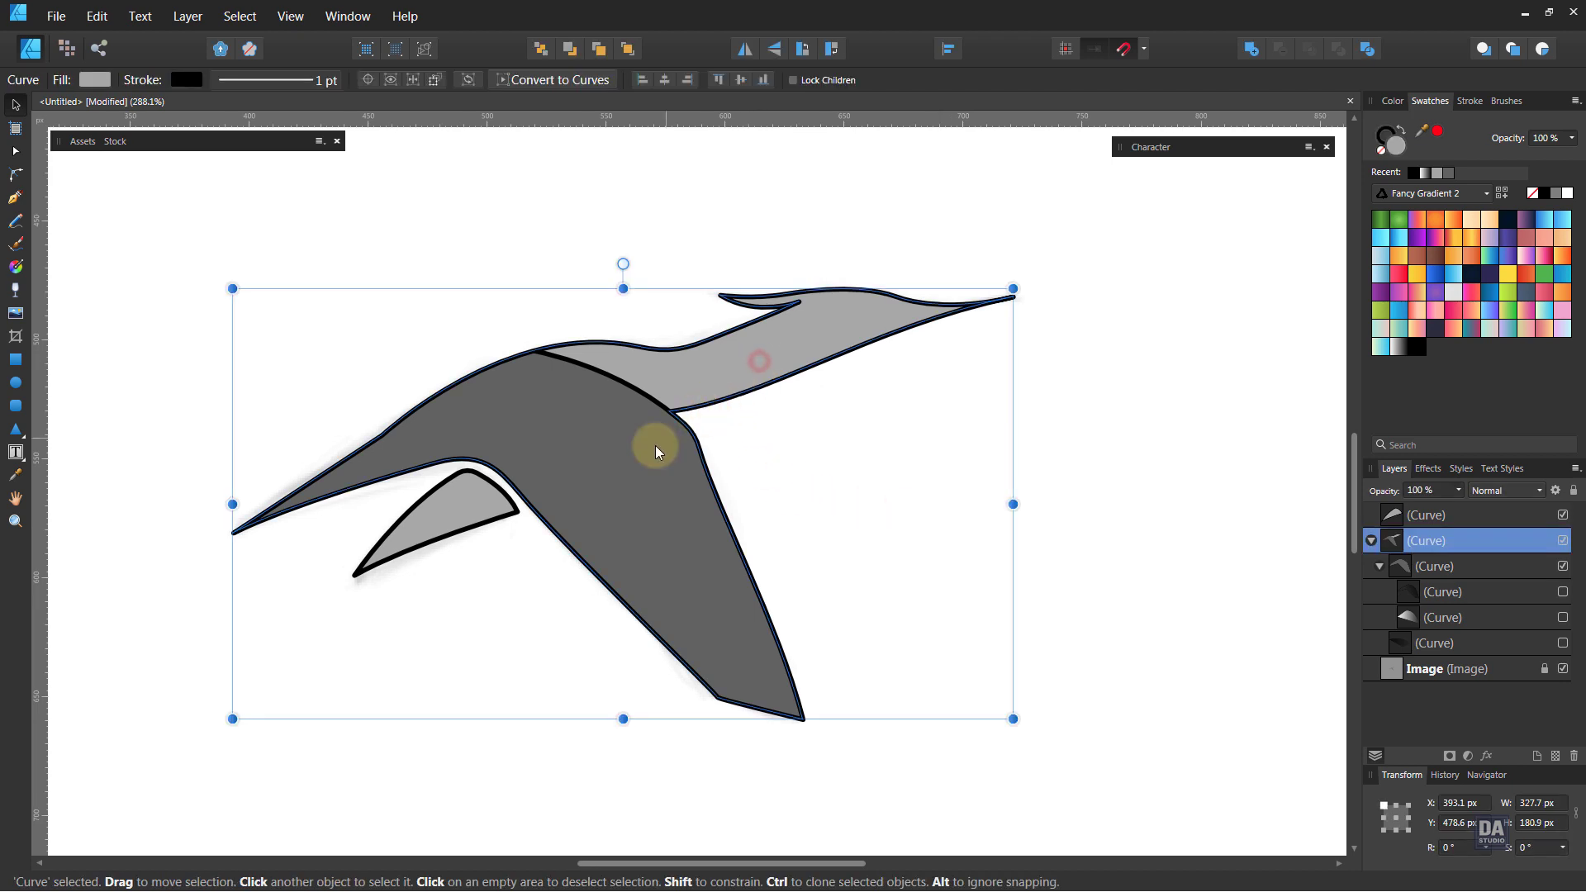
{"action": "left_click", "coordinate": [1381, 152]}
{"action": "double_click", "coordinate": [606, 468]}
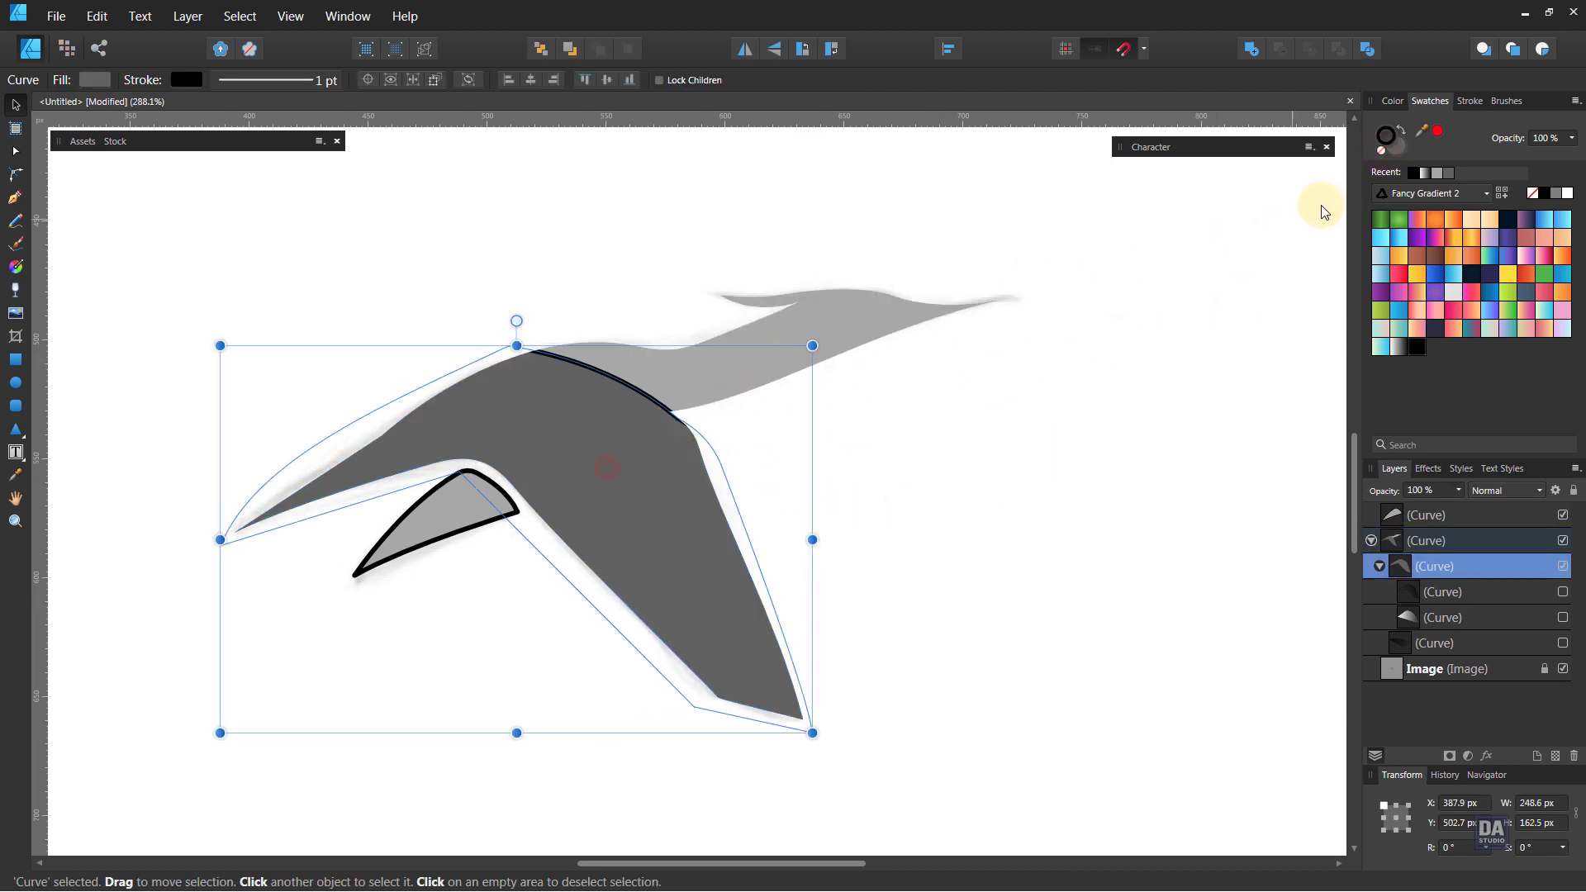
{"action": "left_click", "coordinate": [468, 520]}
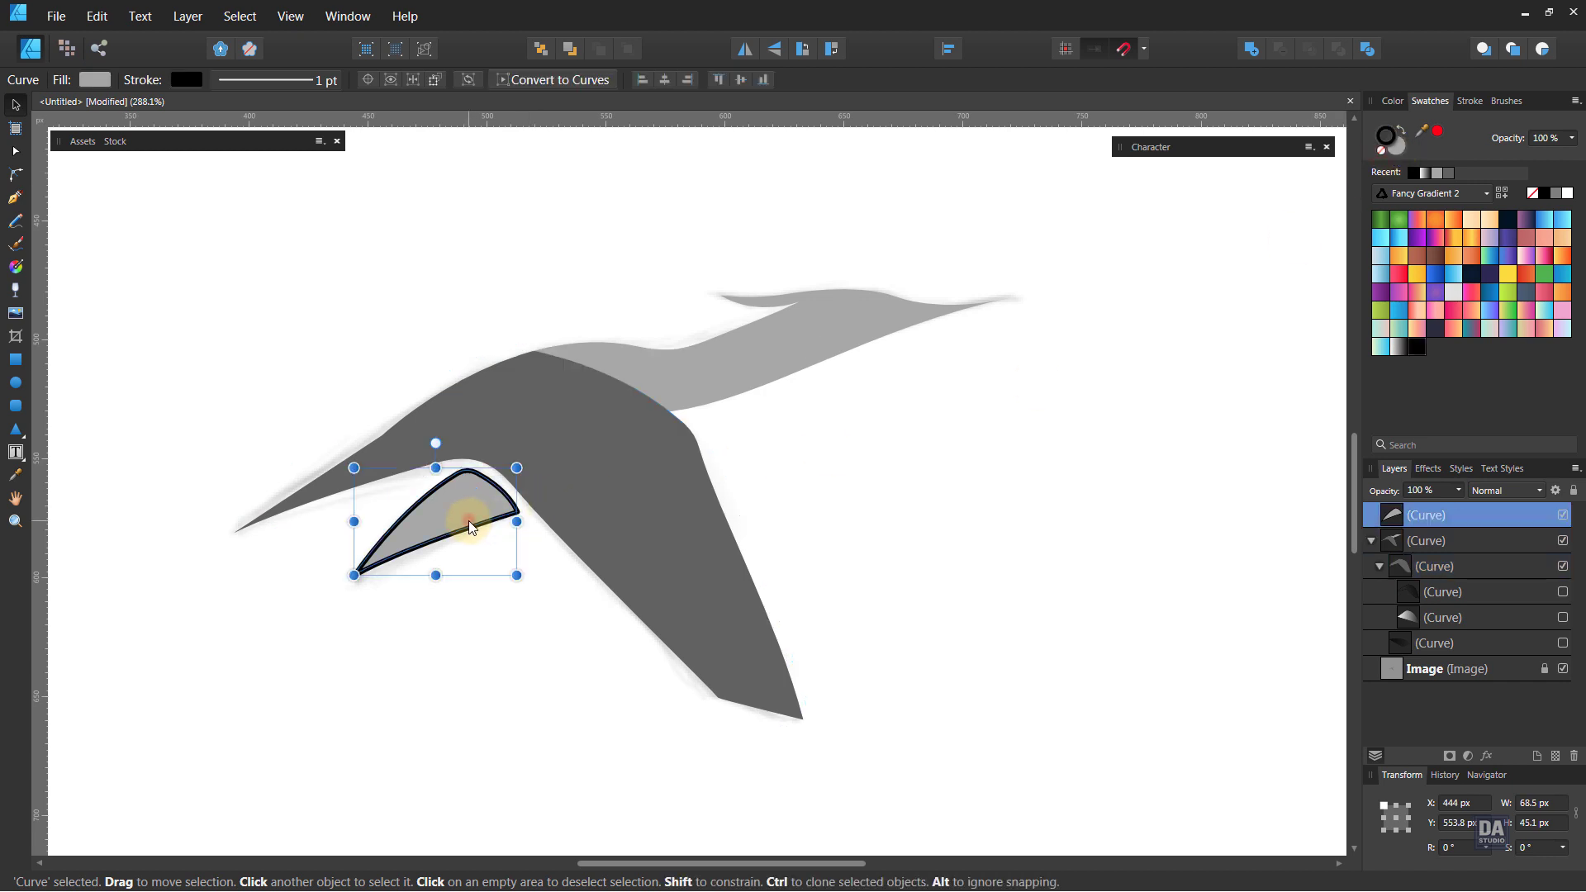
{"action": "left_click", "coordinate": [1381, 152]}
{"action": "left_click", "coordinate": [1008, 419]}
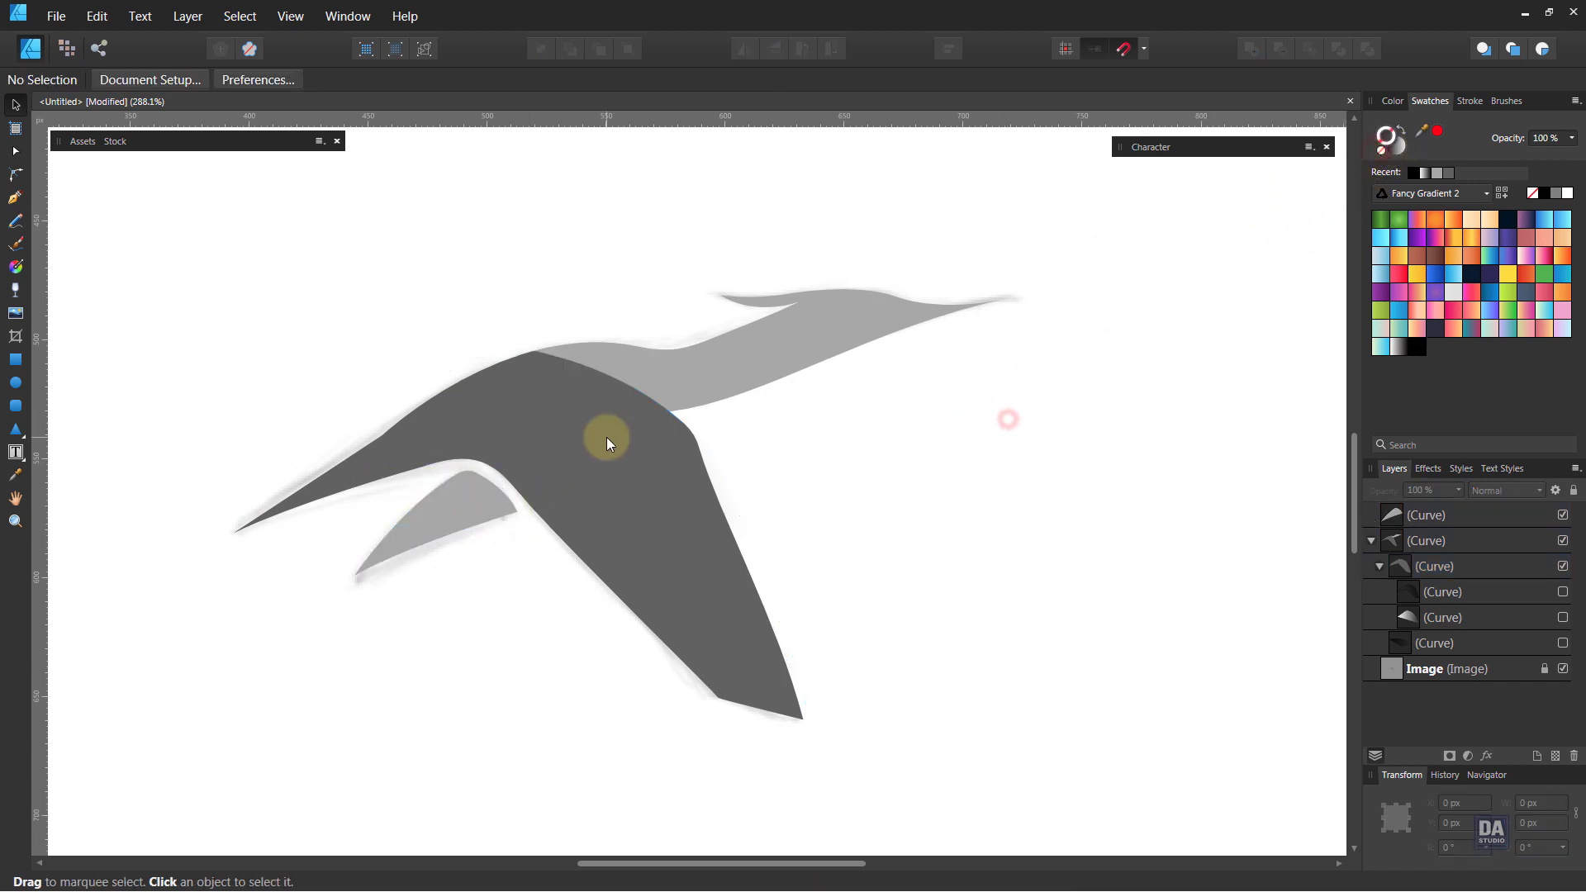
Fill the large wing with the blue-to-cyan gradient from the Fancy Gradient 2 swatches
{"action": "double_click", "coordinate": [608, 438]}
{"action": "key", "text": "space"}
{"action": "left_click_drag", "start_coordinate": [794, 469], "coordinate": [843, 476]}
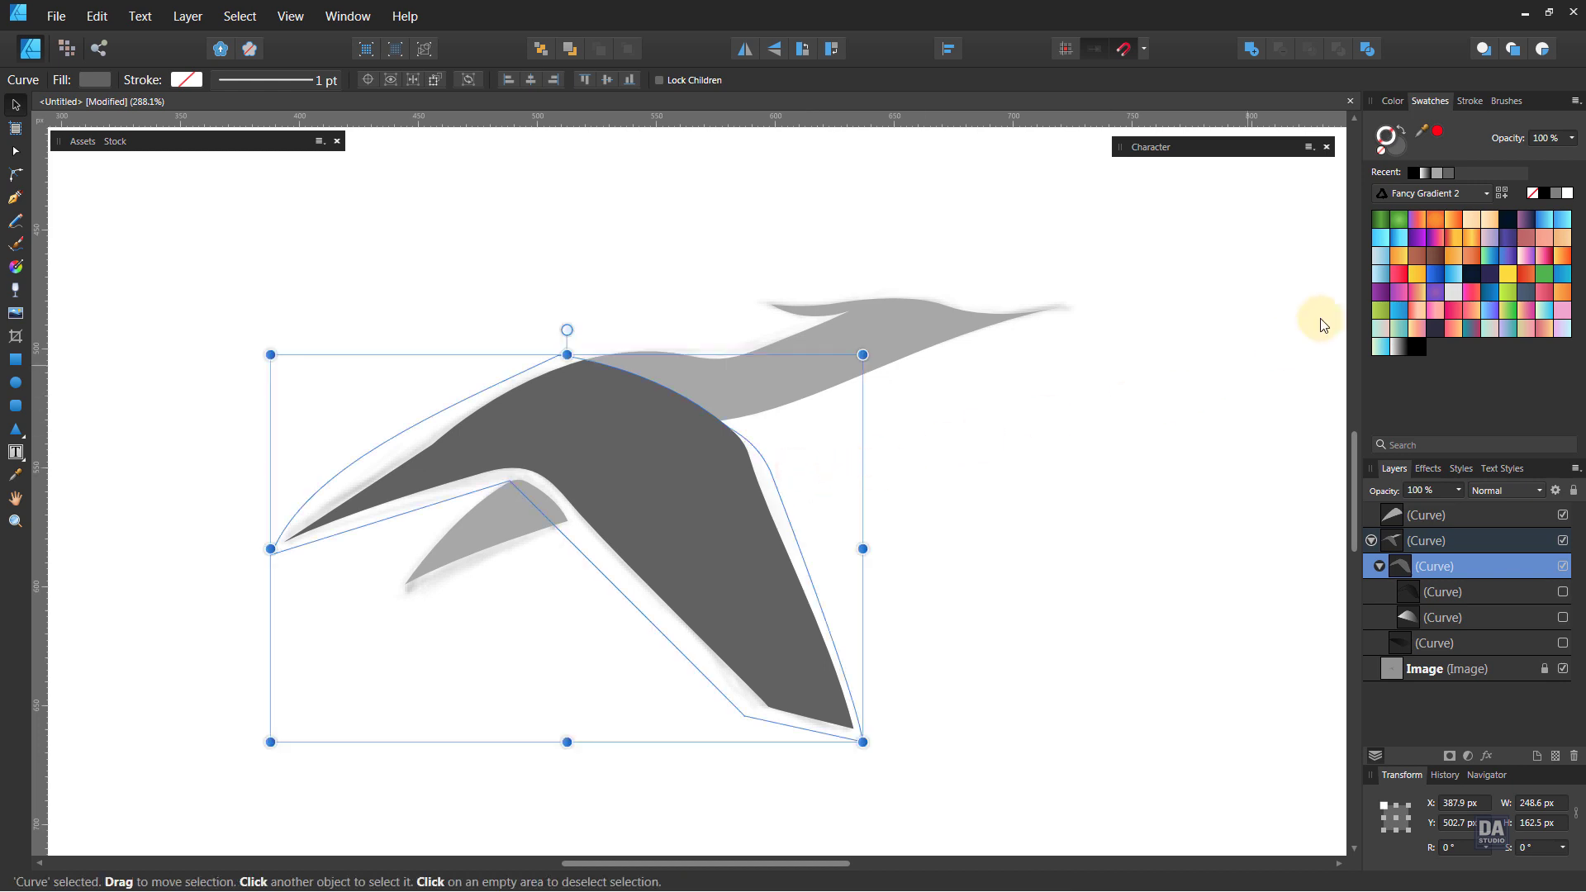
{"action": "left_click", "coordinate": [1404, 242]}
{"action": "key", "text": "ctrl+z"}
{"action": "key", "text": "x"}
{"action": "left_click", "coordinate": [1399, 241]}
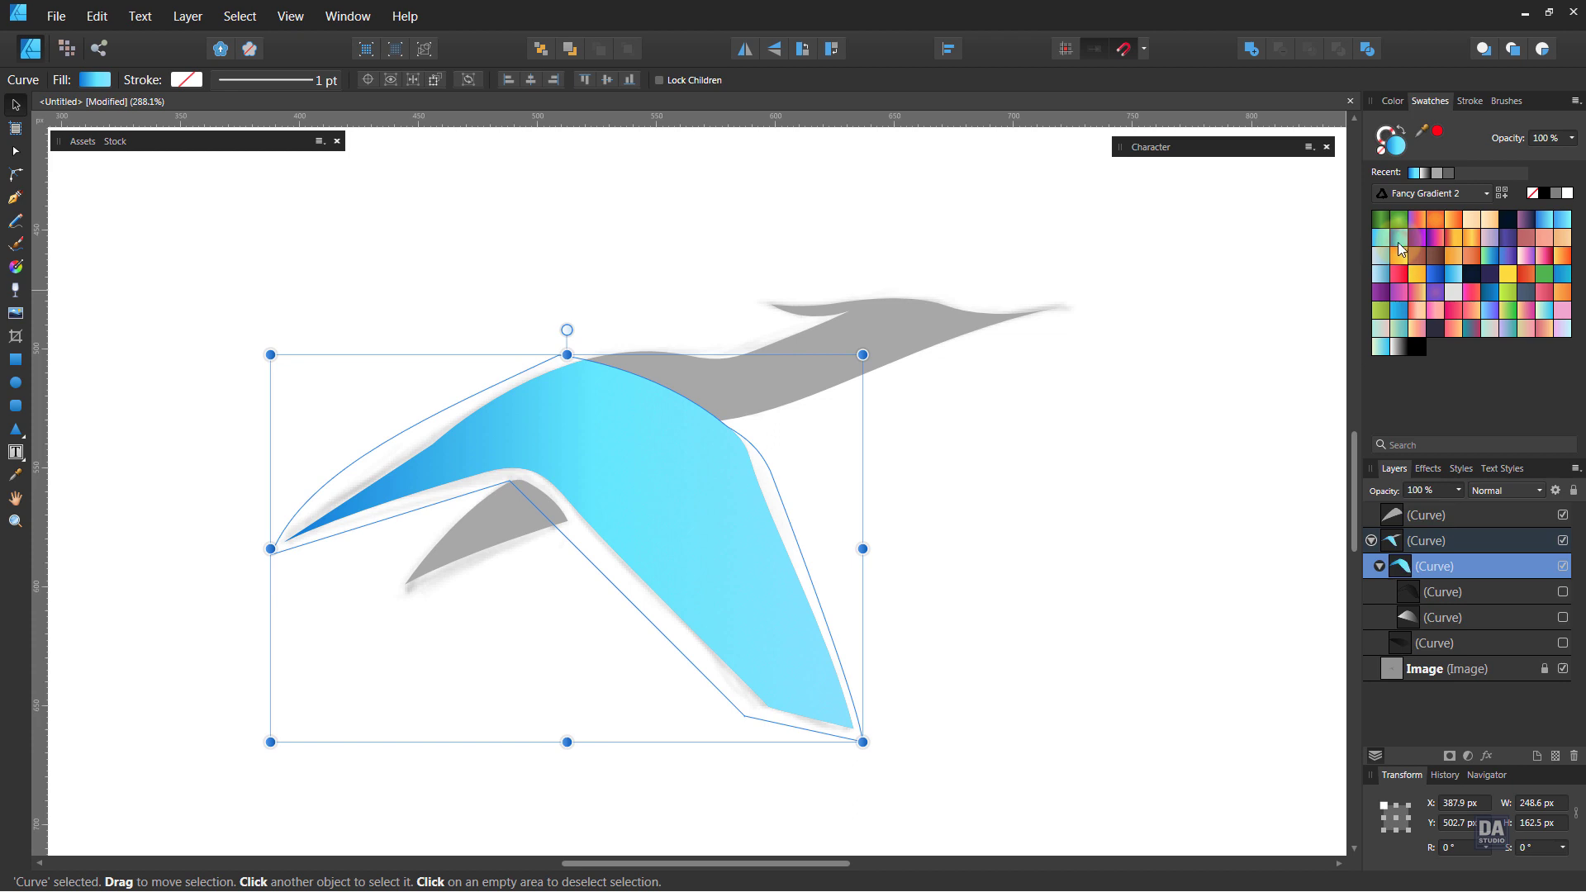
Run the large wing's linear gradient diagonally from dark blue above its front part to light cyan just below its lower tip
{"action": "left_click", "coordinate": [18, 270]}
{"action": "left_click_drag", "start_coordinate": [446, 396], "coordinate": [879, 787]}
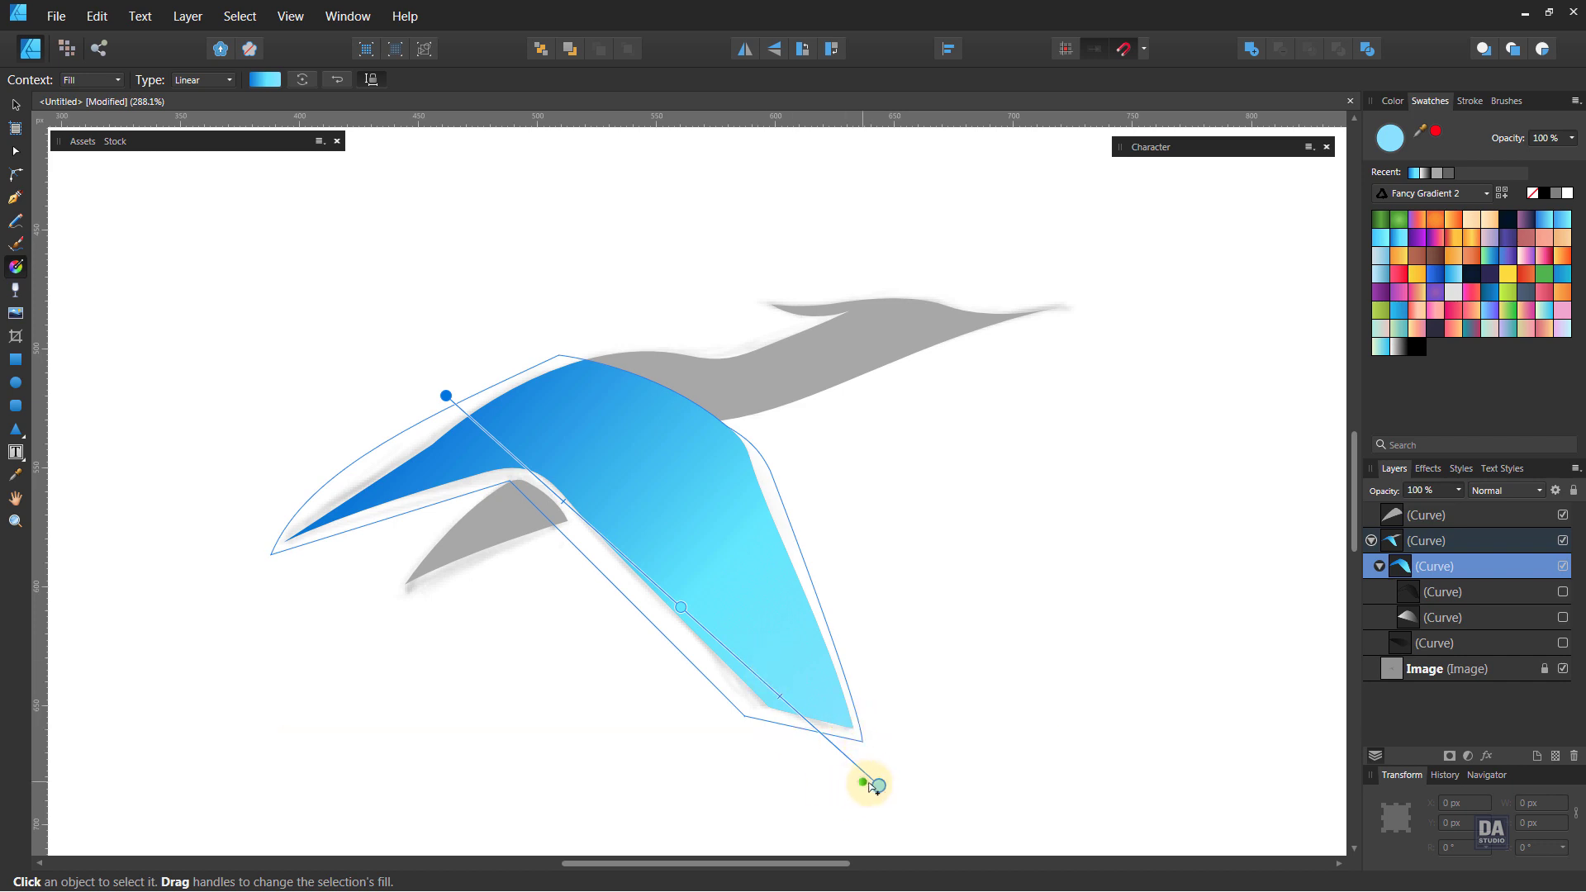
{"action": "left_click_drag", "start_coordinate": [878, 784], "coordinate": [851, 758]}
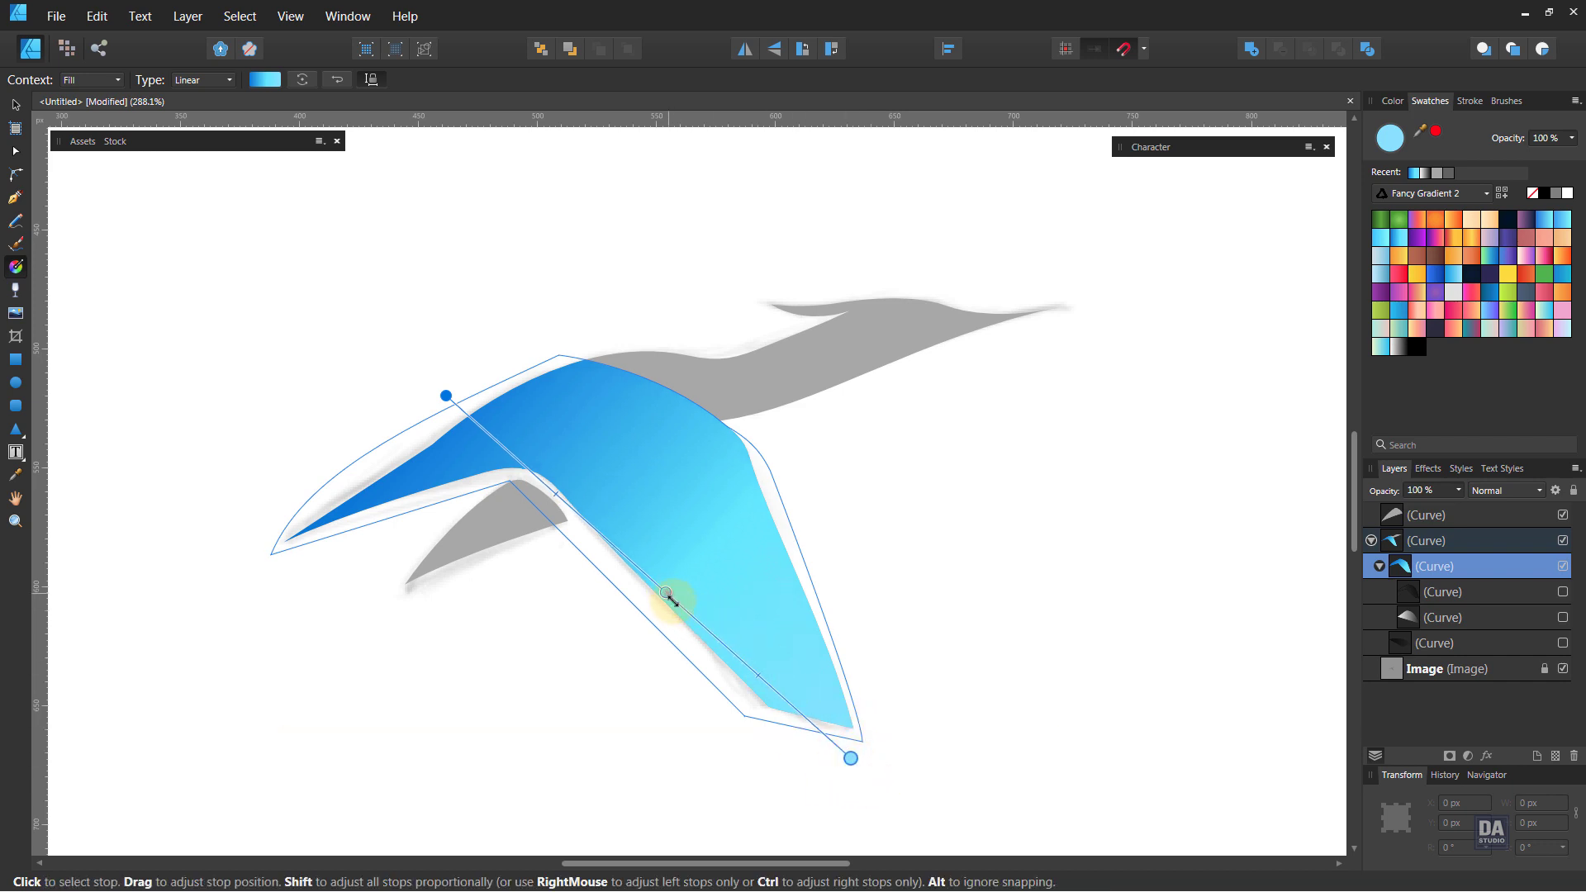
{"action": "left_click_drag", "start_coordinate": [564, 500], "coordinate": [552, 492]}
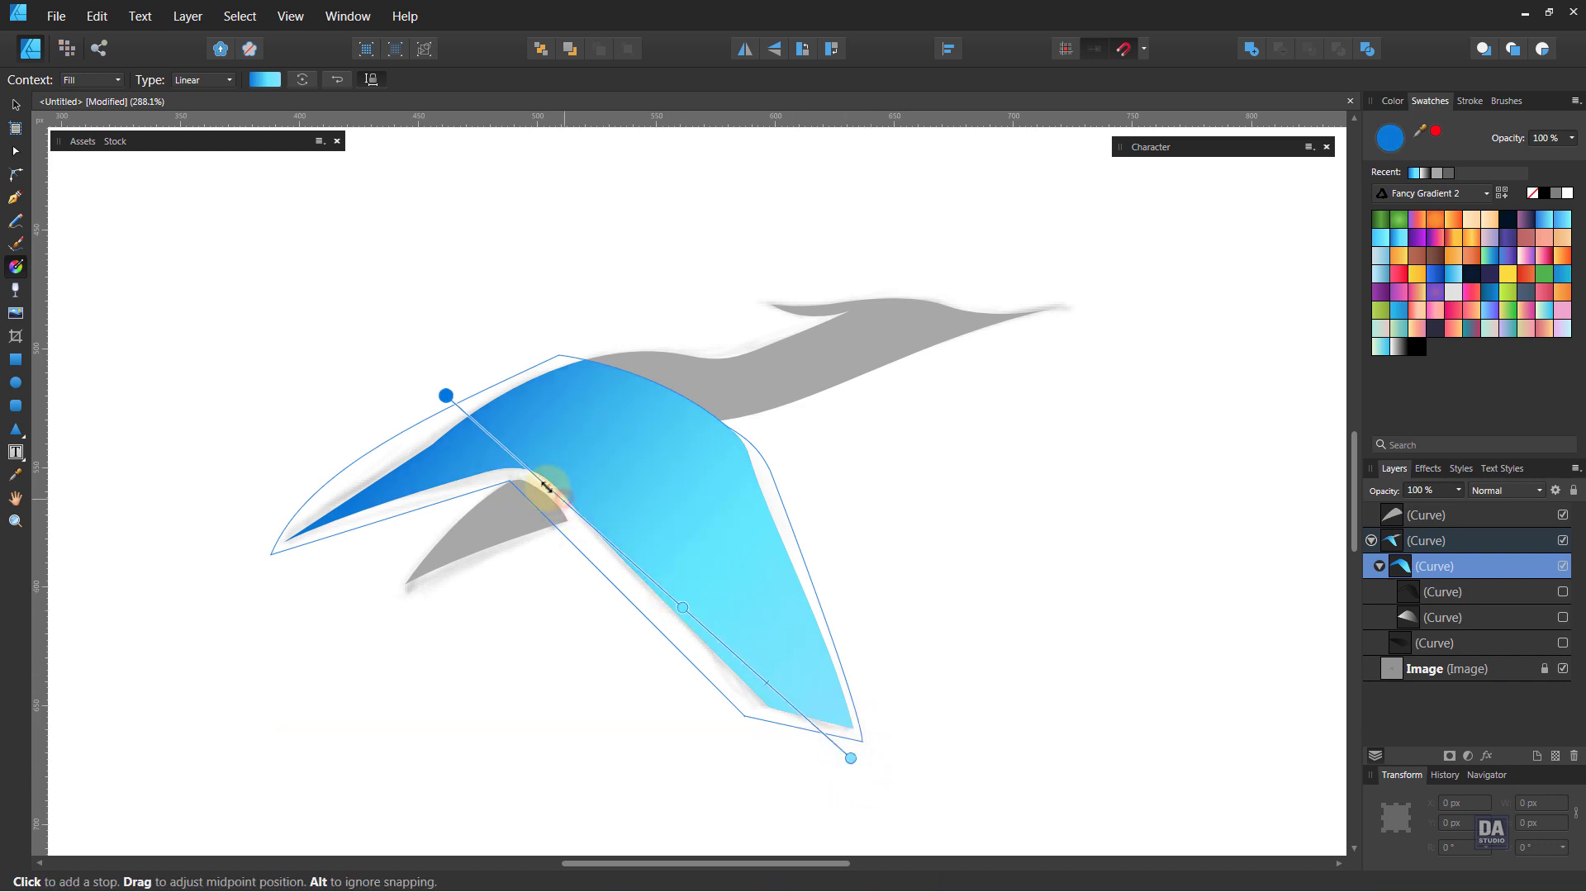
Move the wing gradient's dark blue end down and outward, extend its cyan end slightly, and shift the middle stop and blue midpoint toward the lower tip
{"action": "left_click_drag", "start_coordinate": [445, 395], "coordinate": [425, 433]}
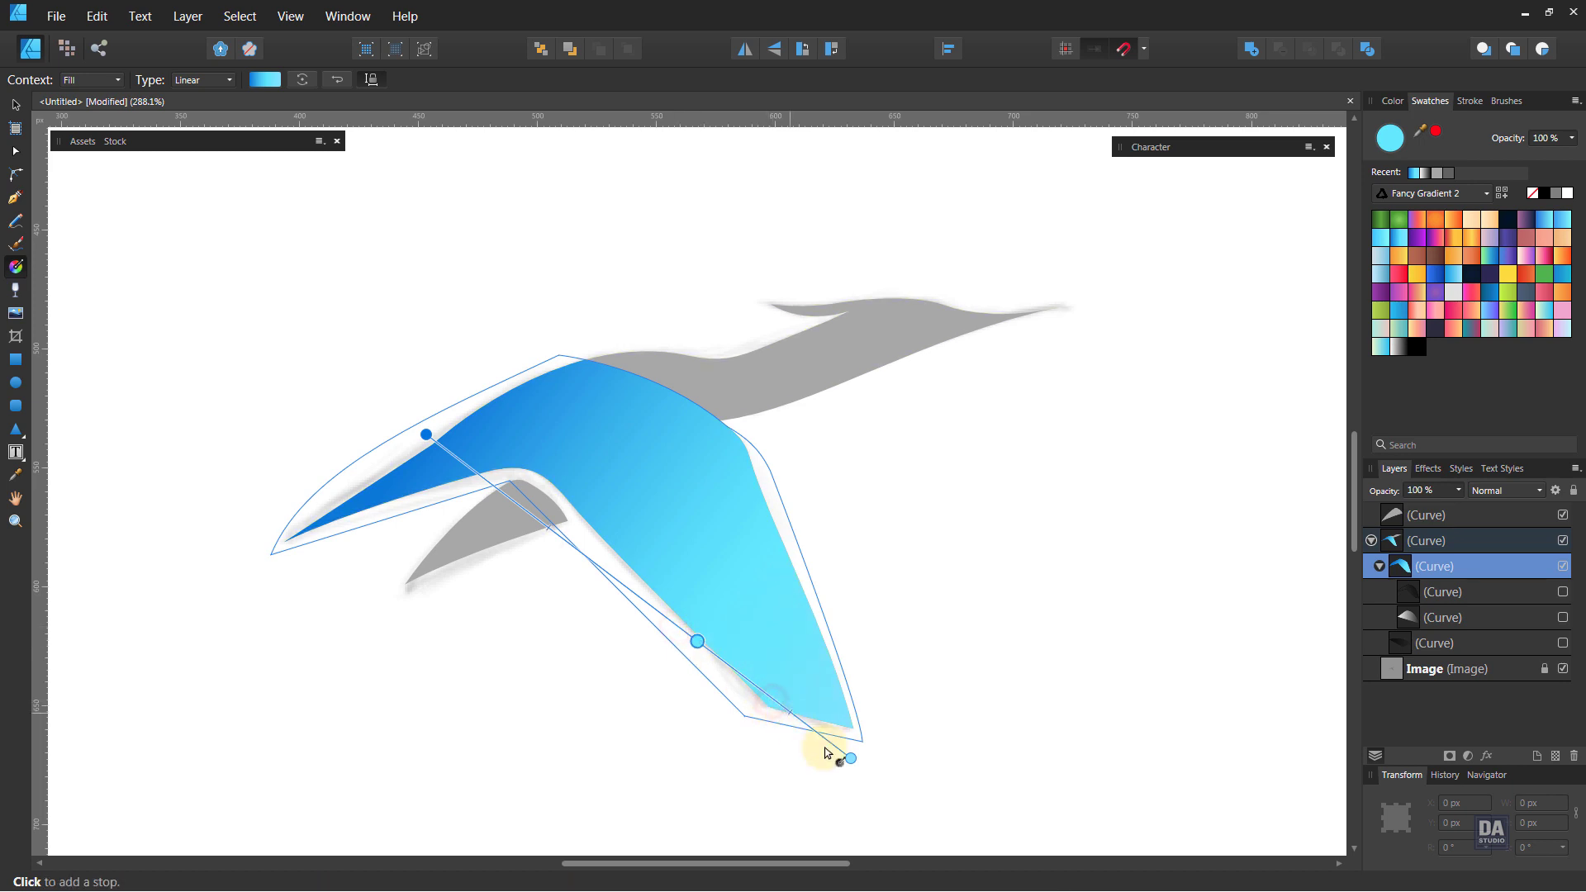
{"action": "left_click_drag", "start_coordinate": [850, 757], "coordinate": [863, 769]}
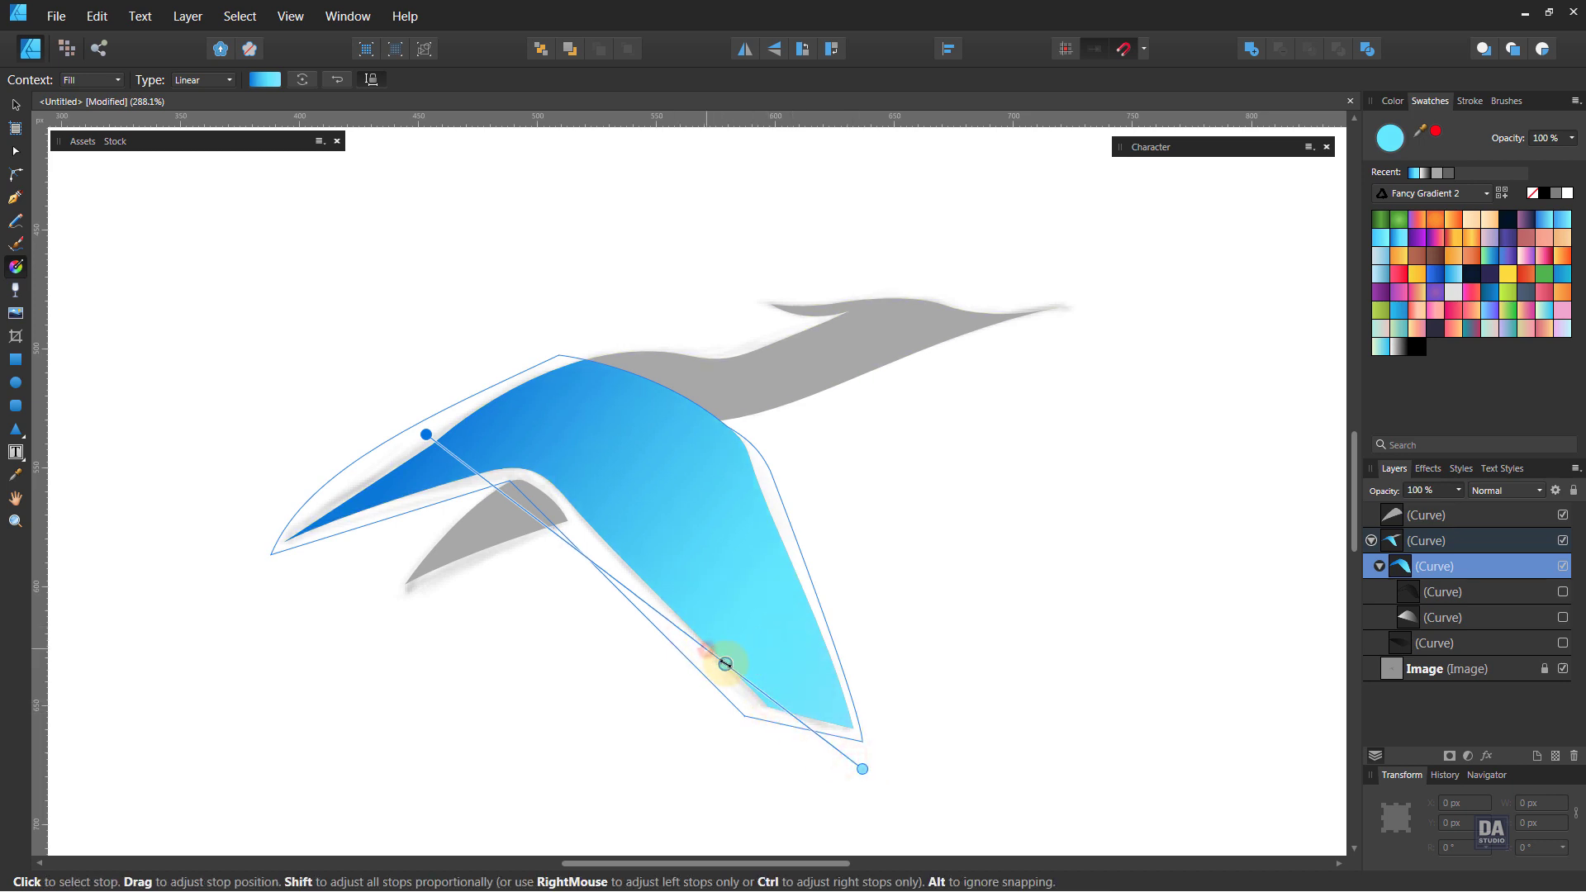
{"action": "left_click_drag", "start_coordinate": [726, 665], "coordinate": [718, 660]}
{"action": "left_click_drag", "start_coordinate": [557, 537], "coordinate": [586, 554]}
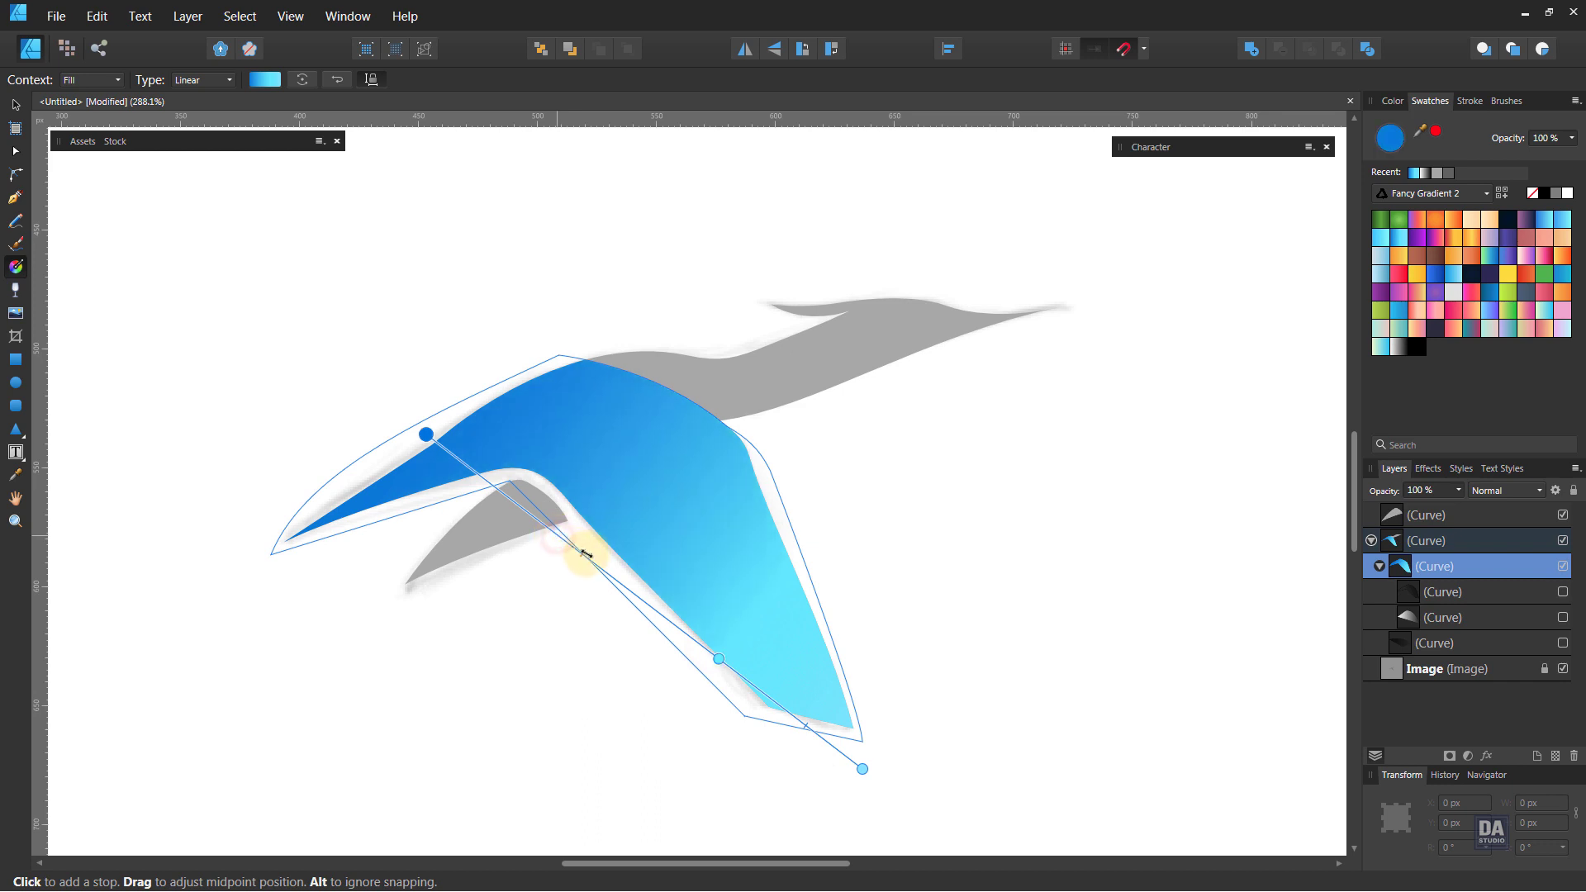
Fill the body with the purple-pink-orange Fancy Gradient 2 swatch, running linearly from purple on the large wing to light orange below the beak
{"action": "left_click", "coordinate": [834, 376]}
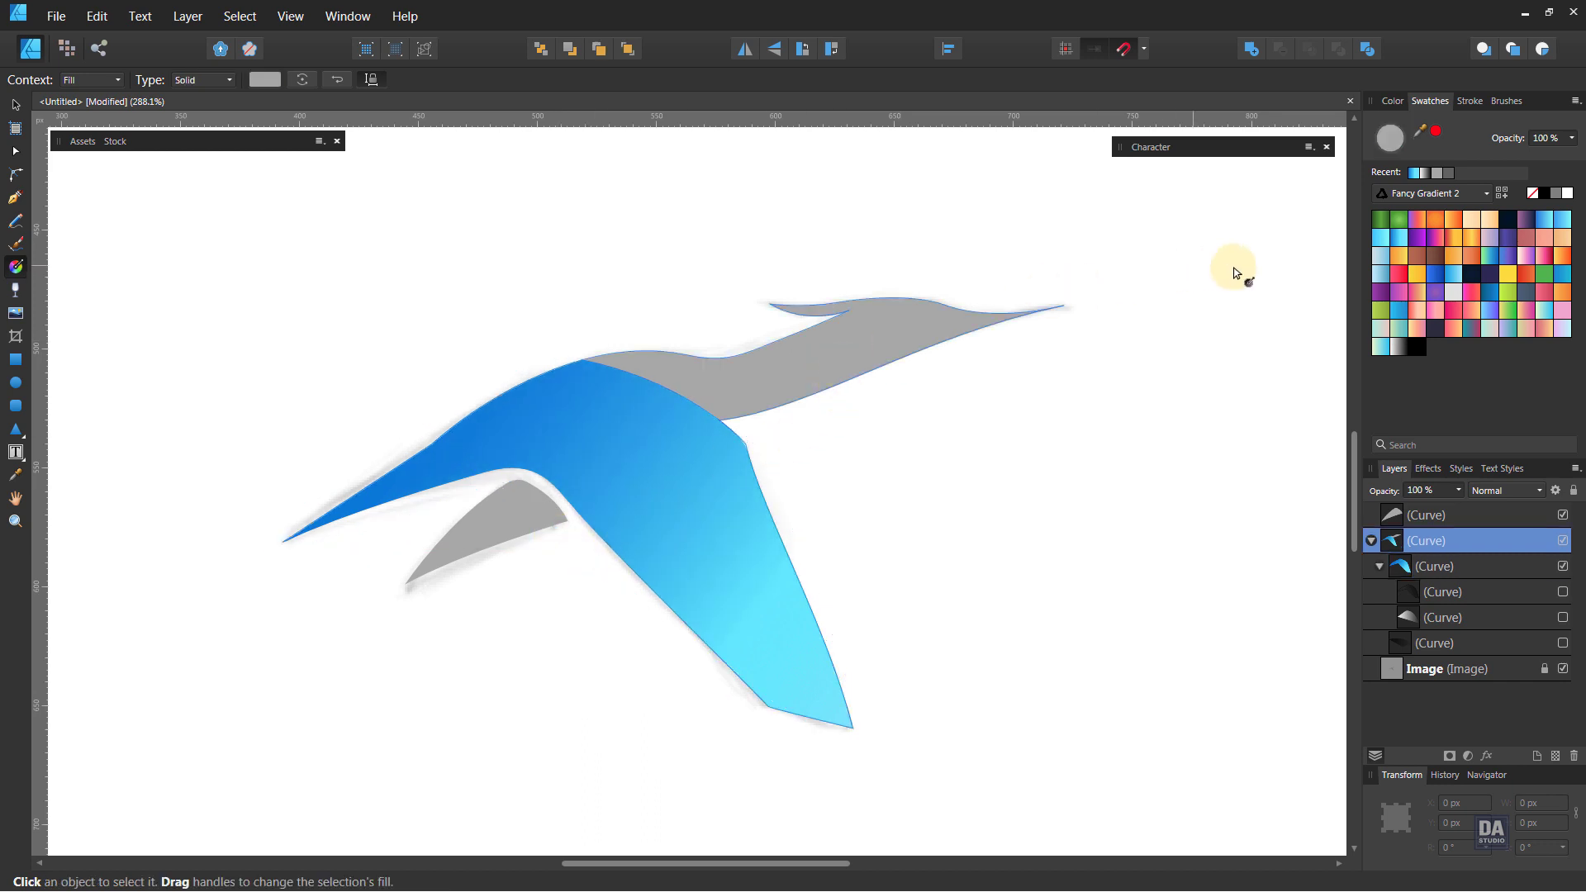
{"action": "left_click", "coordinate": [1434, 243]}
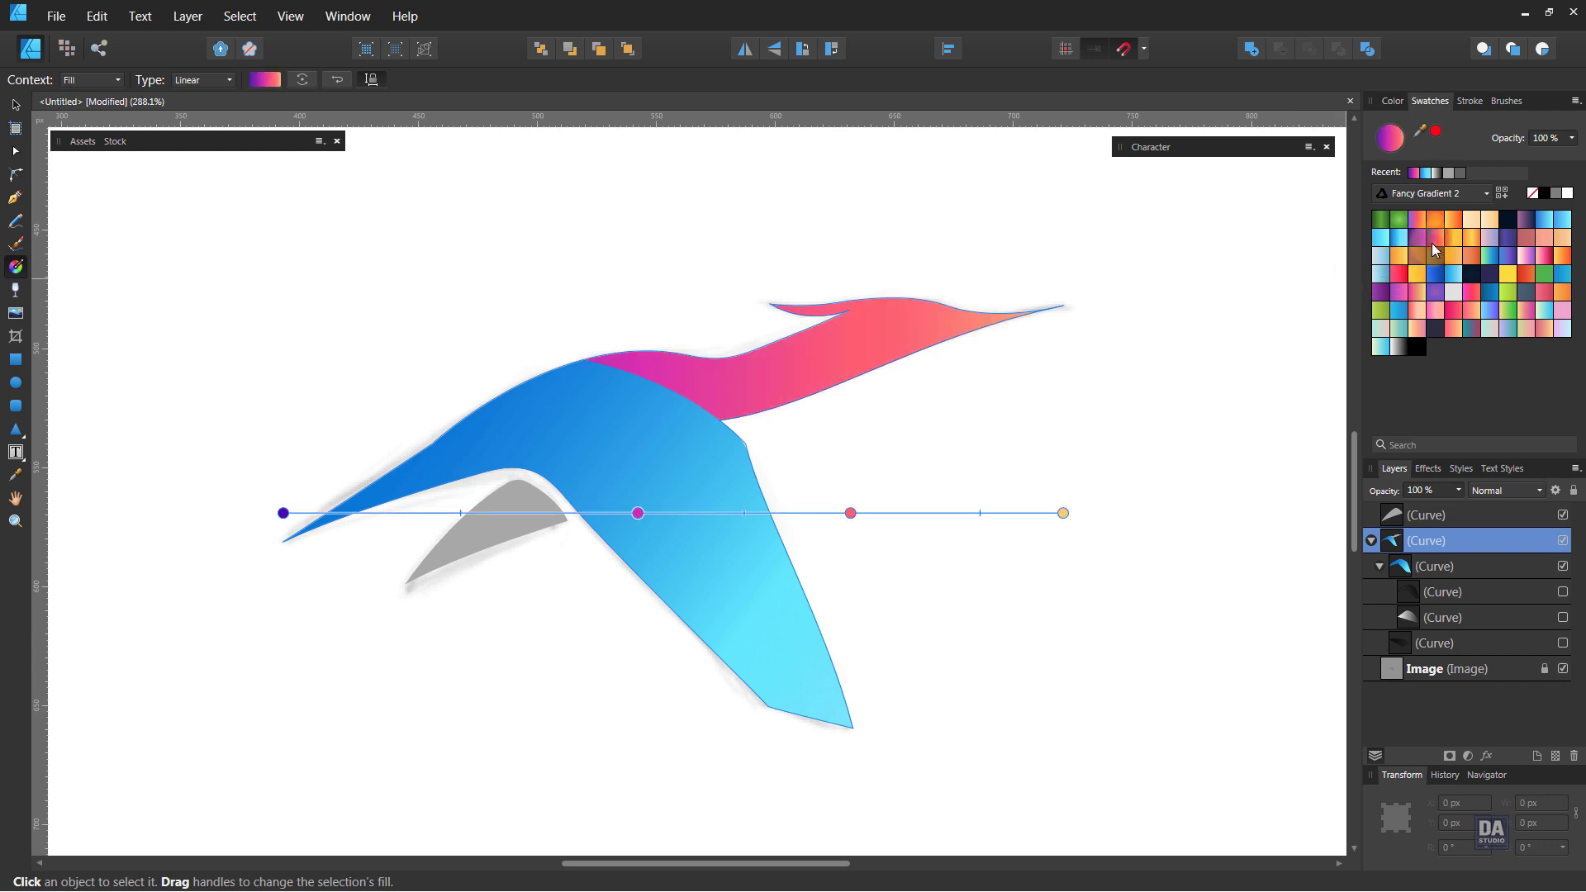
{"action": "left_click_drag", "start_coordinate": [1052, 443], "coordinate": [446, 464]}
{"action": "left_click_drag", "start_coordinate": [443, 467], "coordinate": [952, 416]}
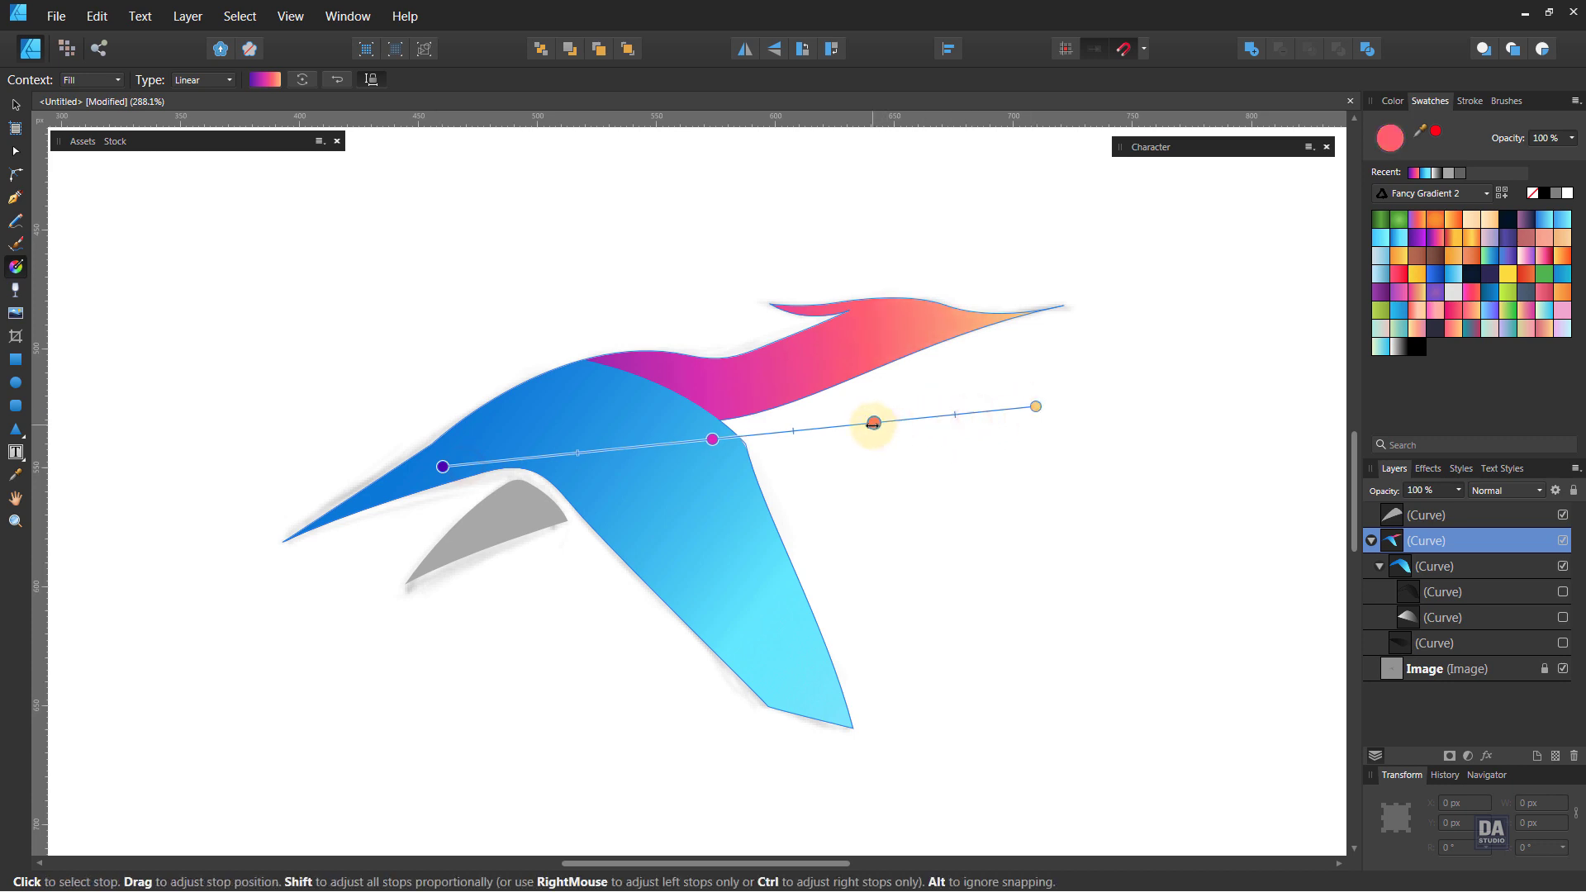
Reposition the body gradient's magenta and coral stops, move its purple start closer to the wing's top edge, and raise its end toward the beak
{"action": "left_click_drag", "start_coordinate": [712, 439], "coordinate": [669, 444]}
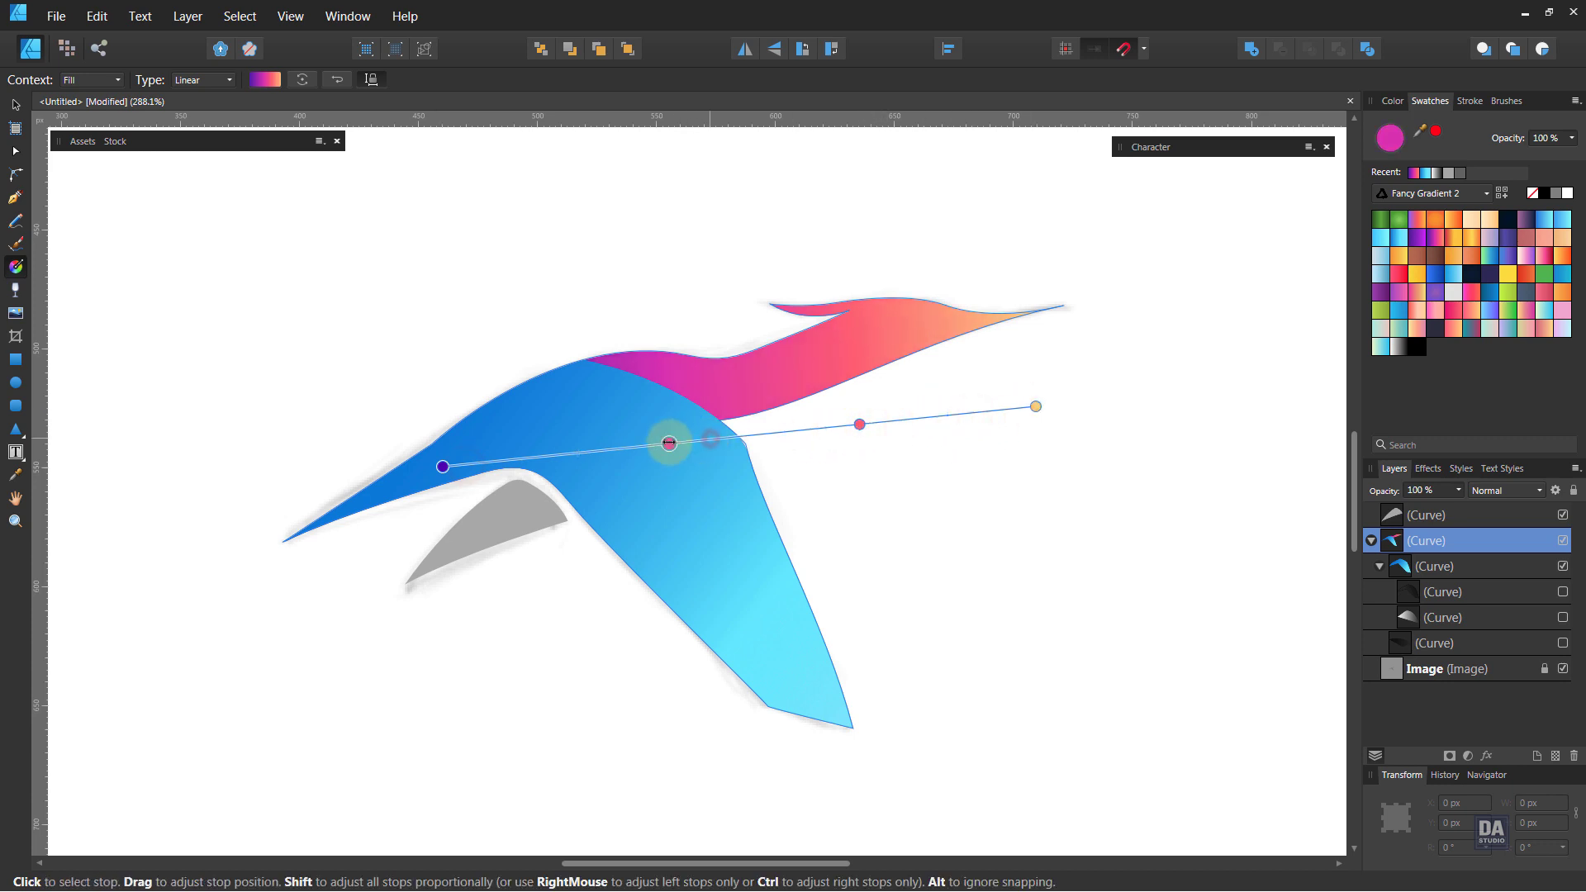
{"action": "left_click_drag", "start_coordinate": [442, 466], "coordinate": [548, 408]}
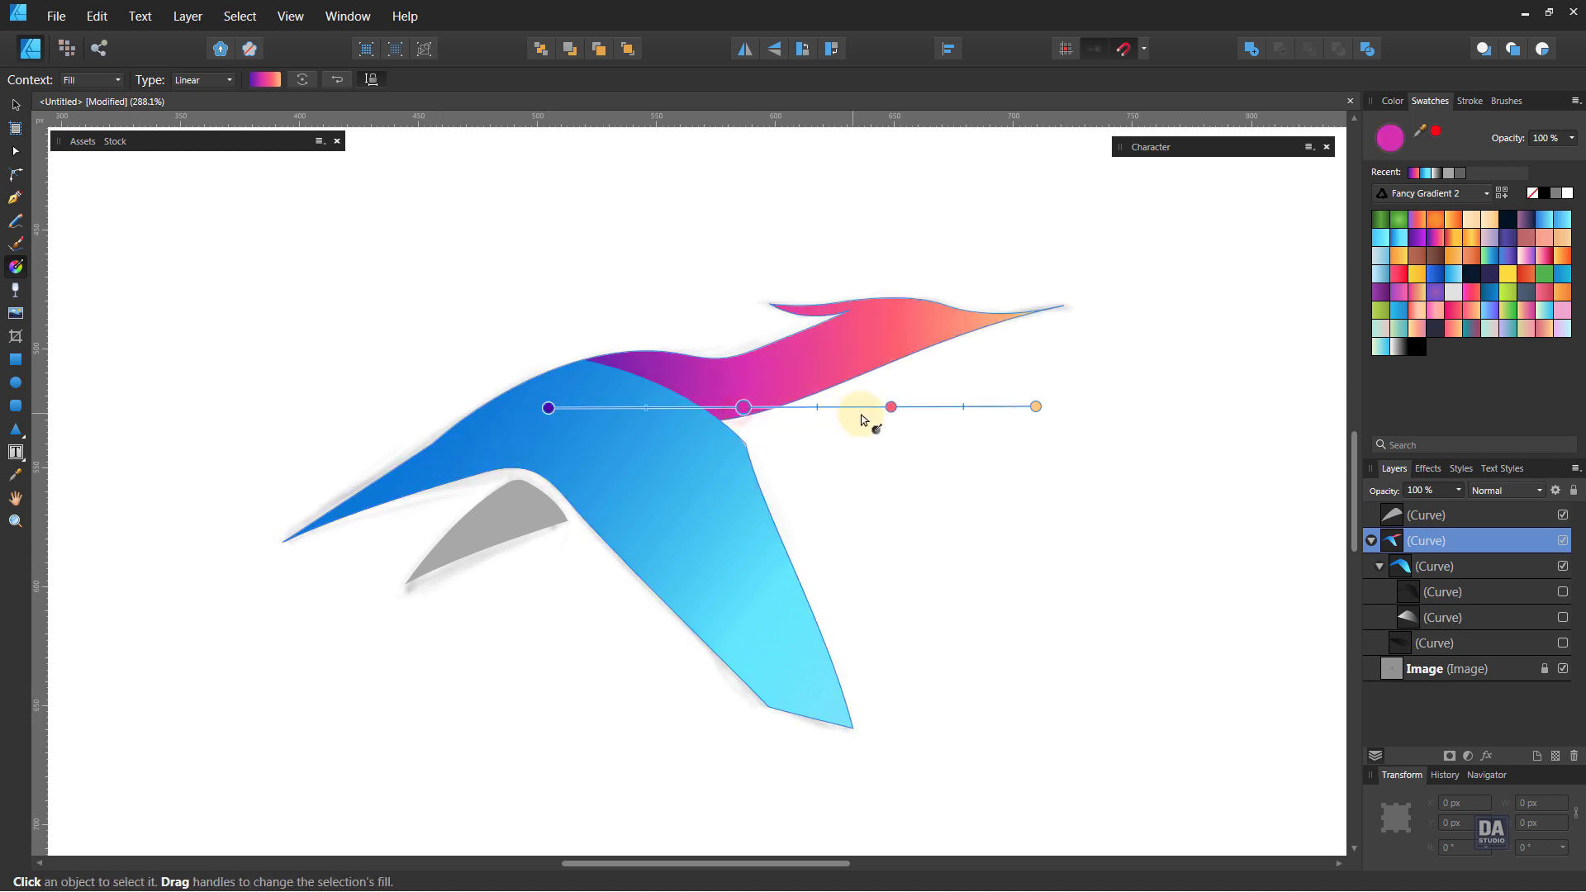
{"action": "left_click_drag", "start_coordinate": [890, 406], "coordinate": [872, 407]}
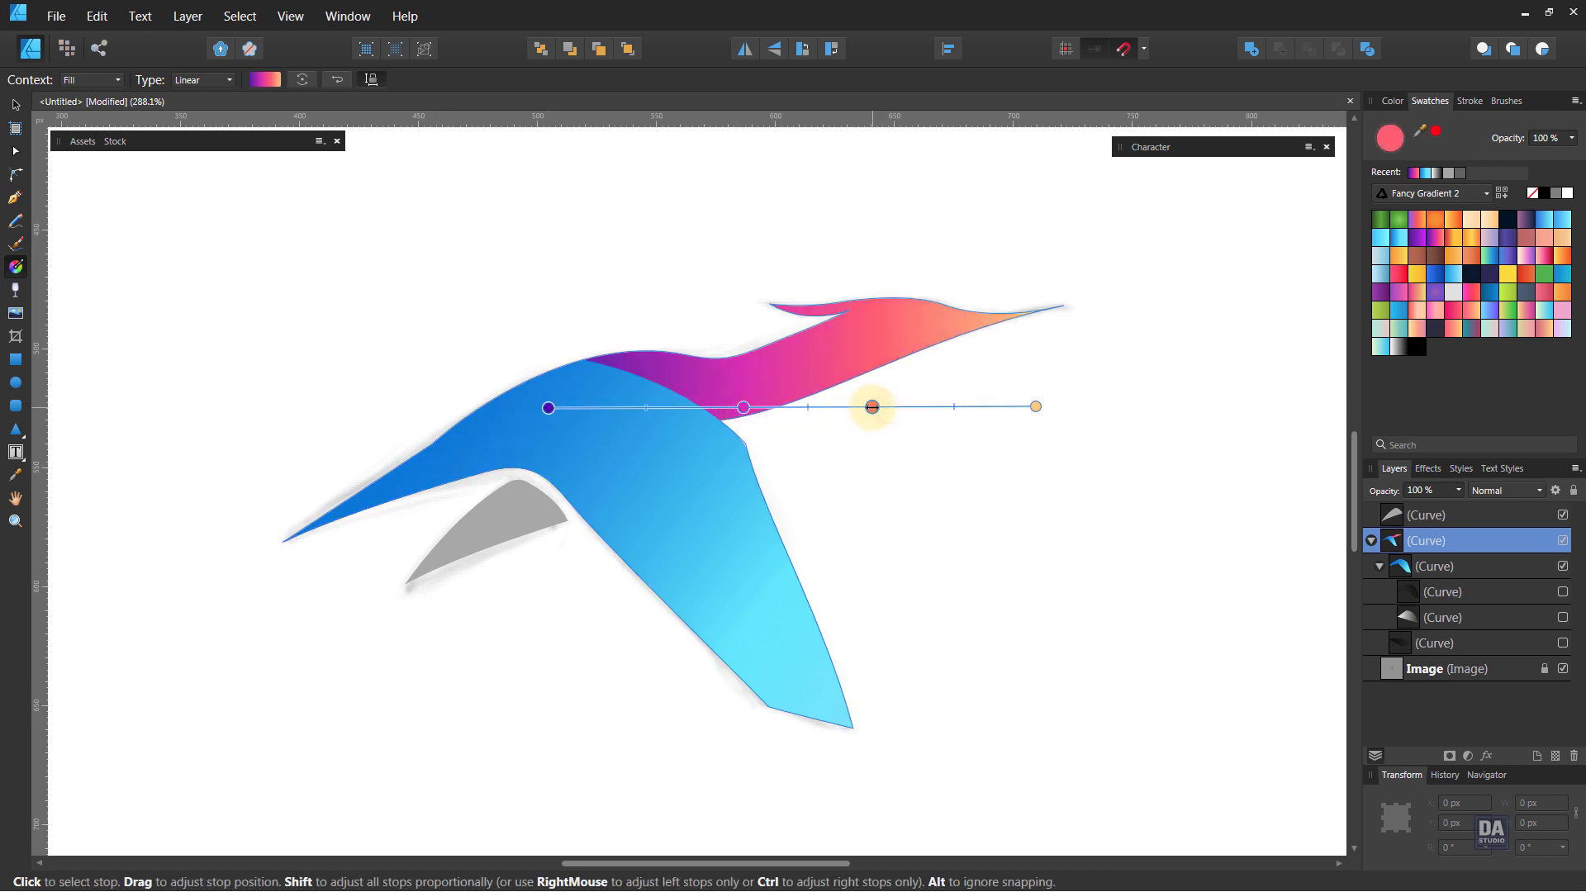
{"action": "left_click_drag", "start_coordinate": [1036, 407], "coordinate": [1021, 385]}
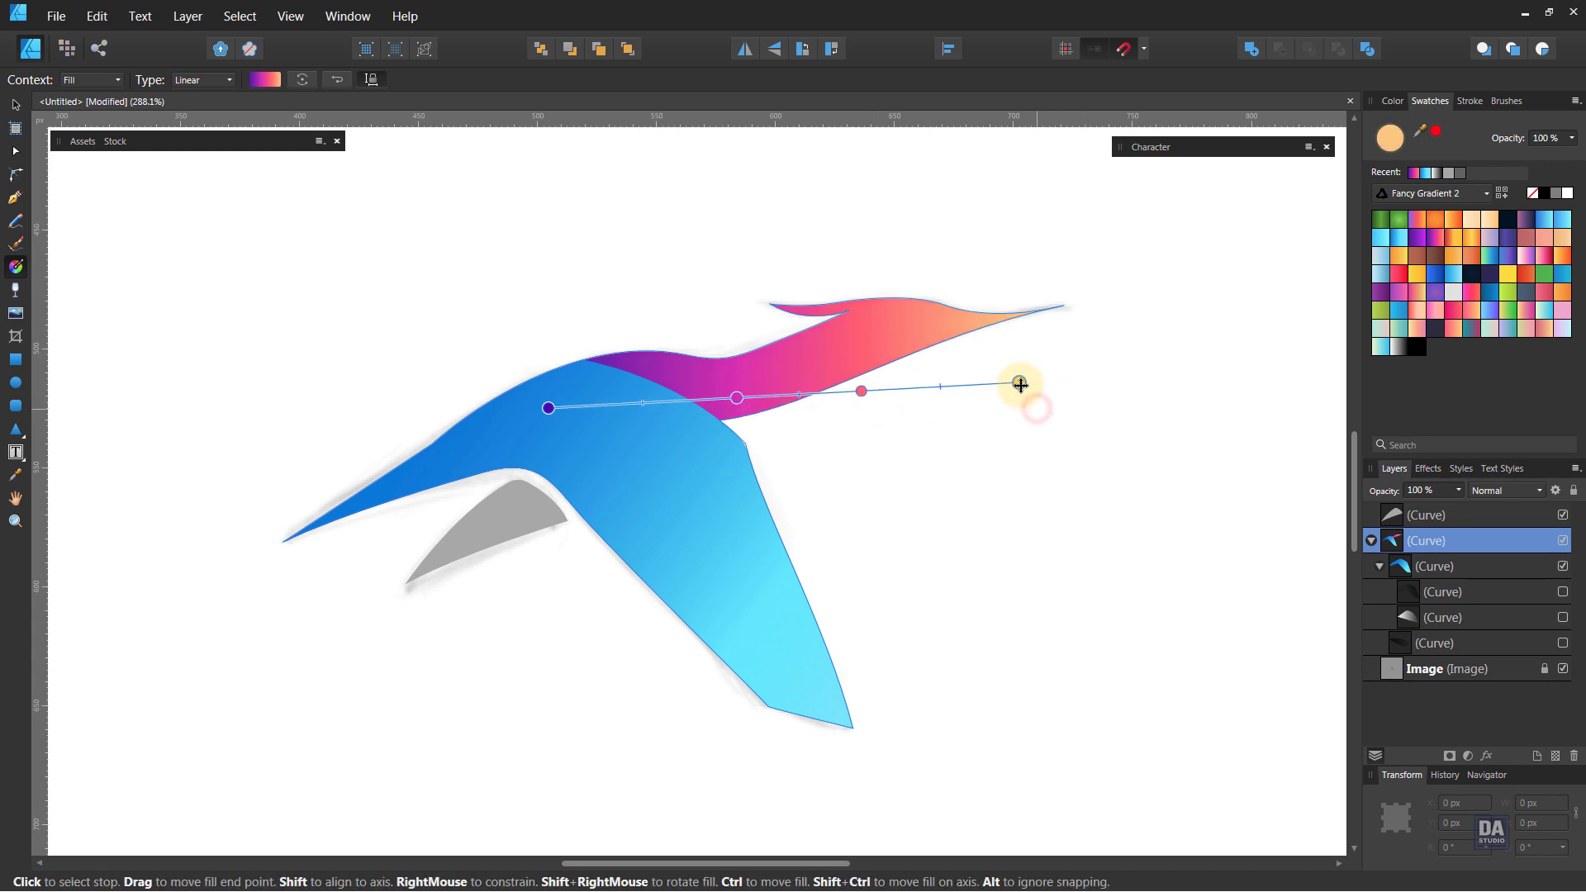
Change the body gradient's end stop near the beak to a bright yellow
{"action": "double_click", "coordinate": [1390, 138]}
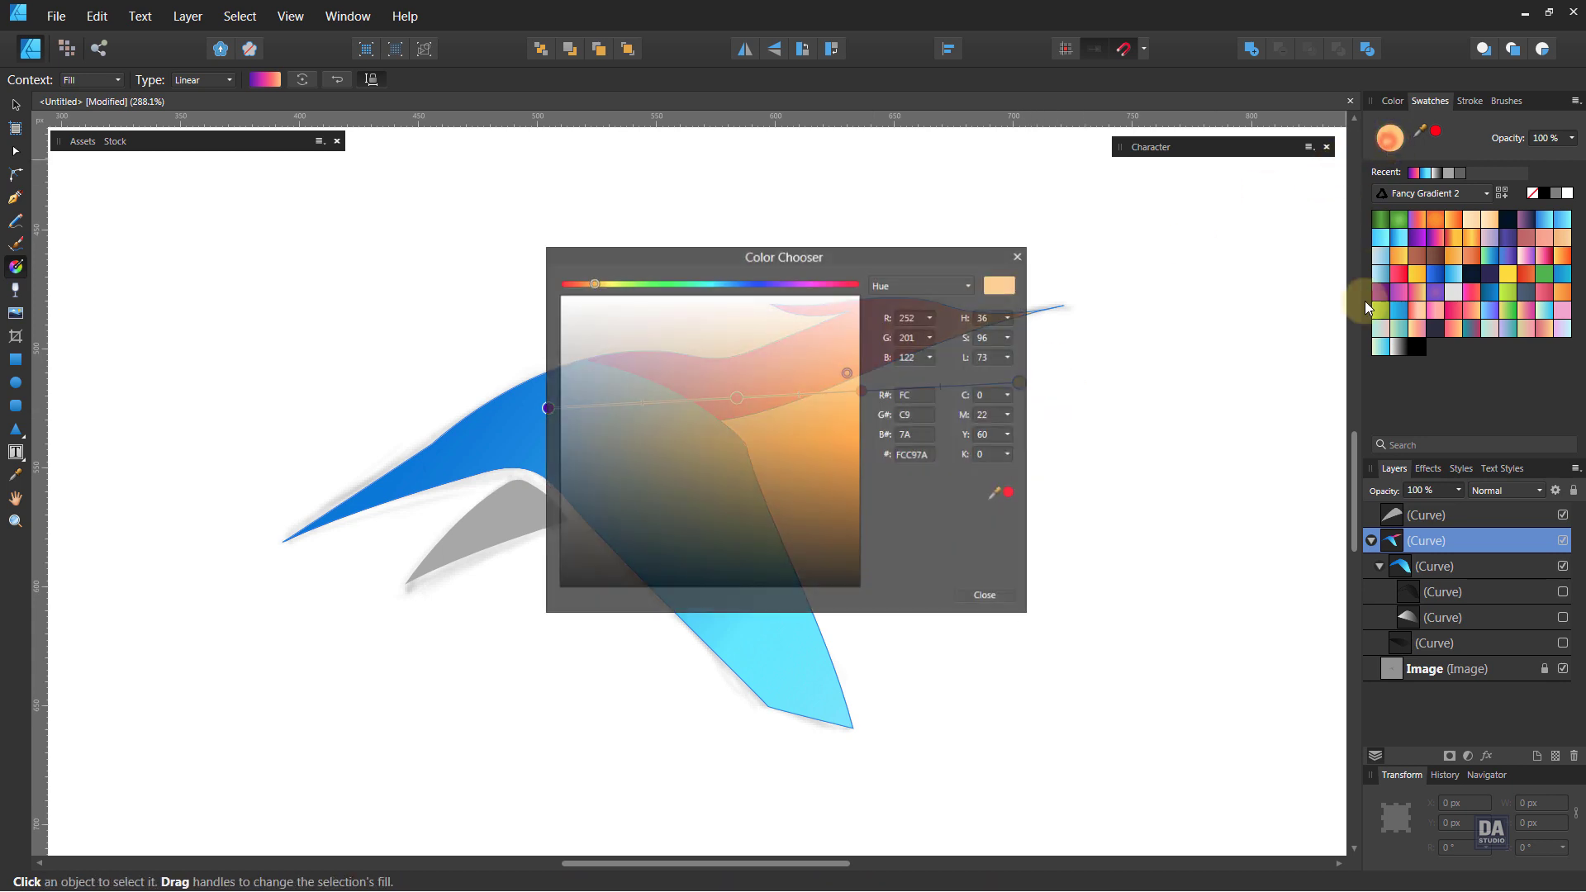
{"action": "left_click_drag", "start_coordinate": [845, 251], "coordinate": [1323, 255]}
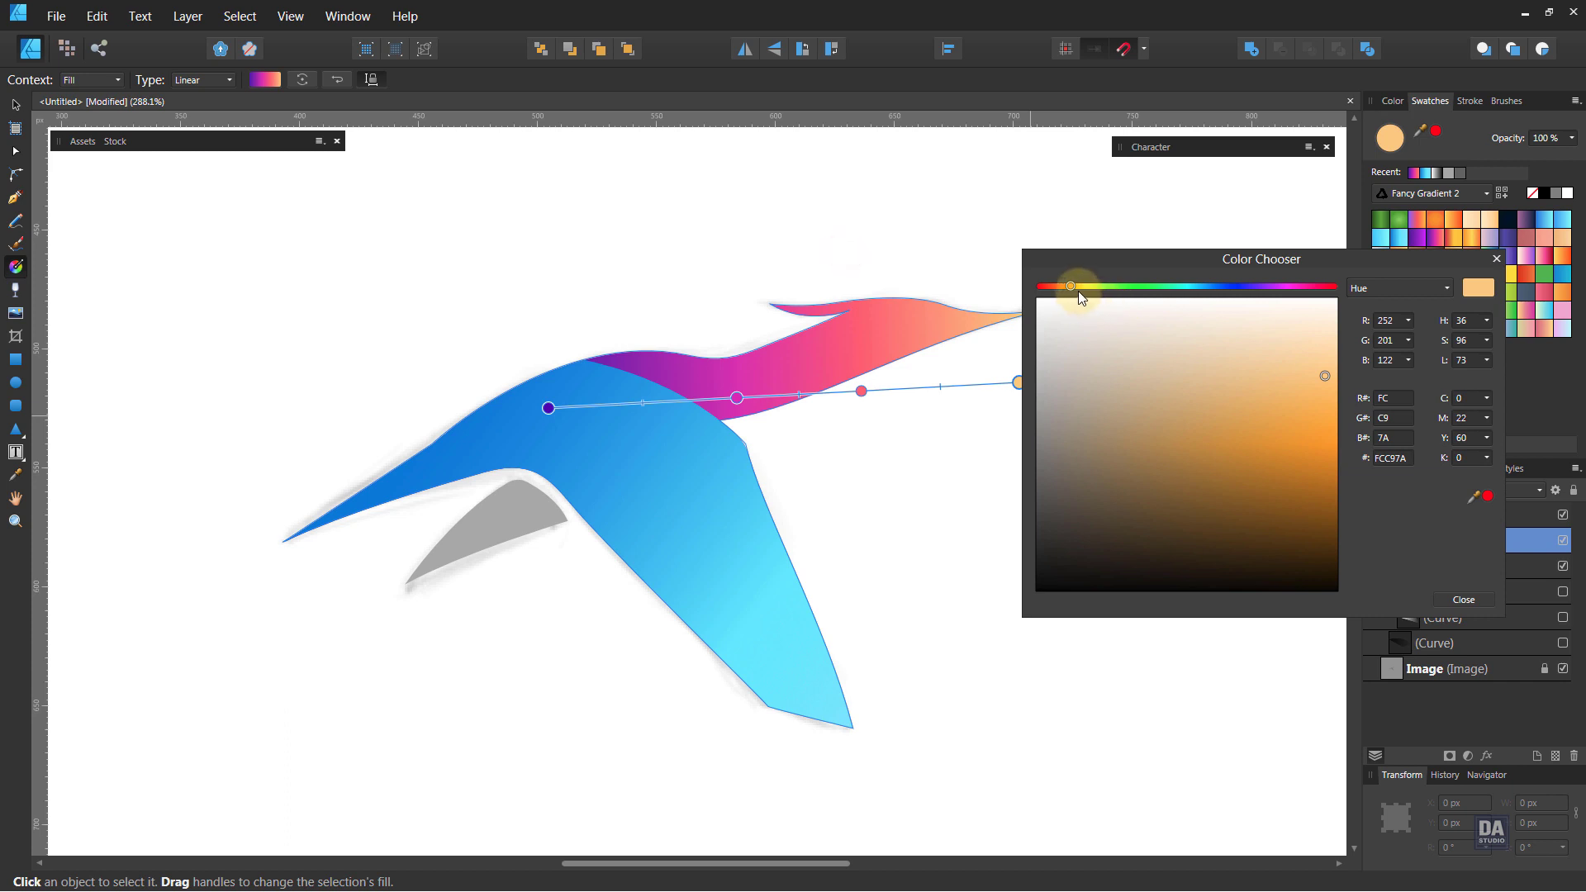
{"action": "left_click_drag", "start_coordinate": [1078, 291], "coordinate": [1084, 290]}
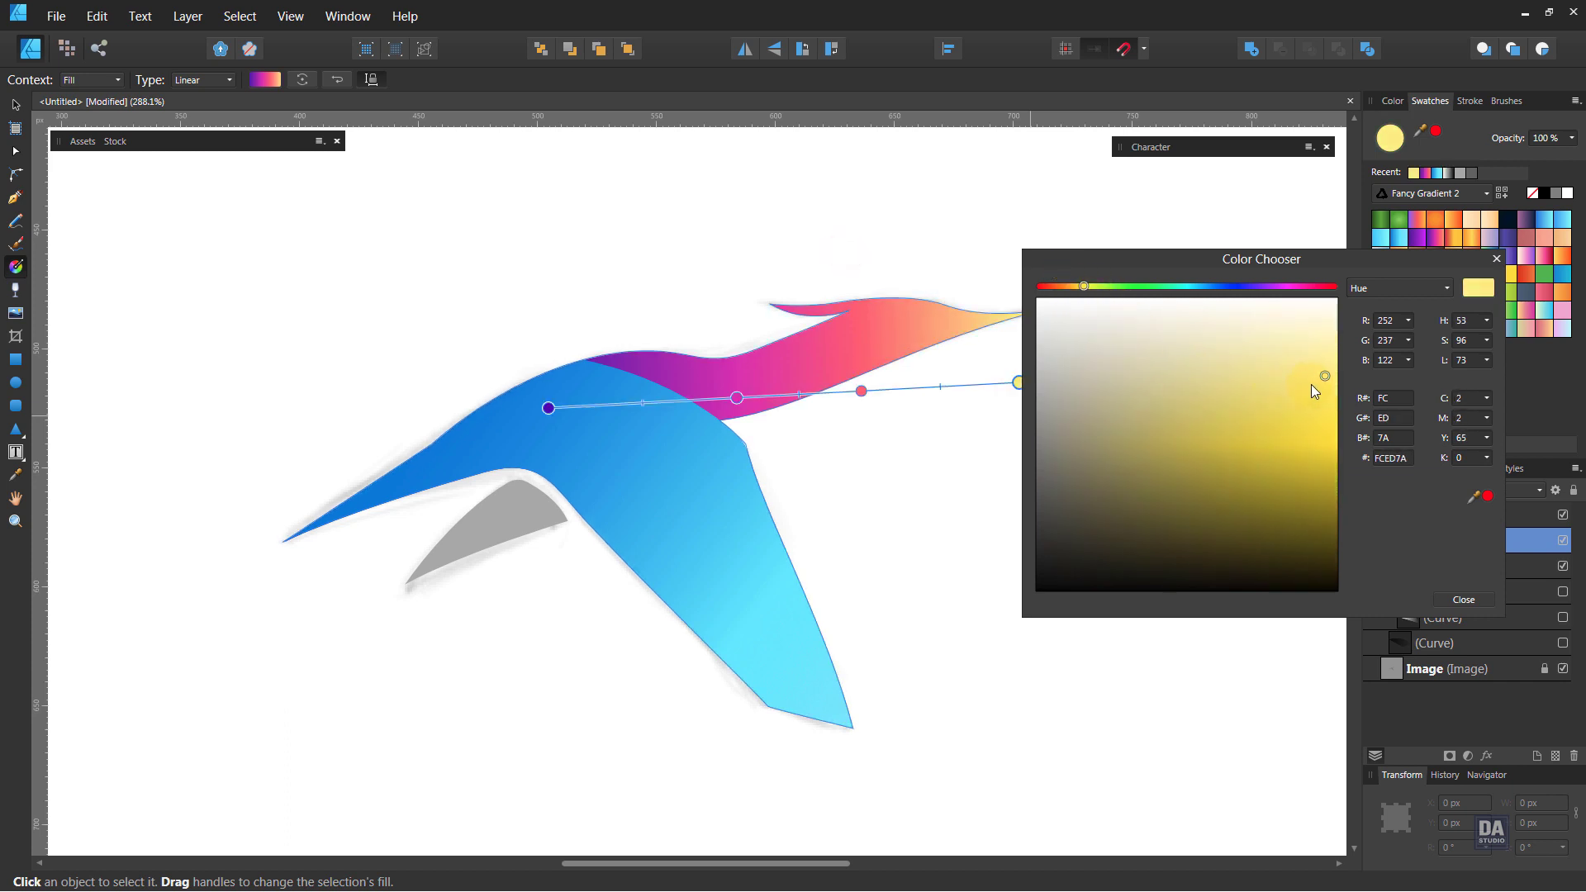
{"action": "left_click", "coordinate": [1327, 403]}
{"action": "left_click", "coordinate": [1464, 600]}
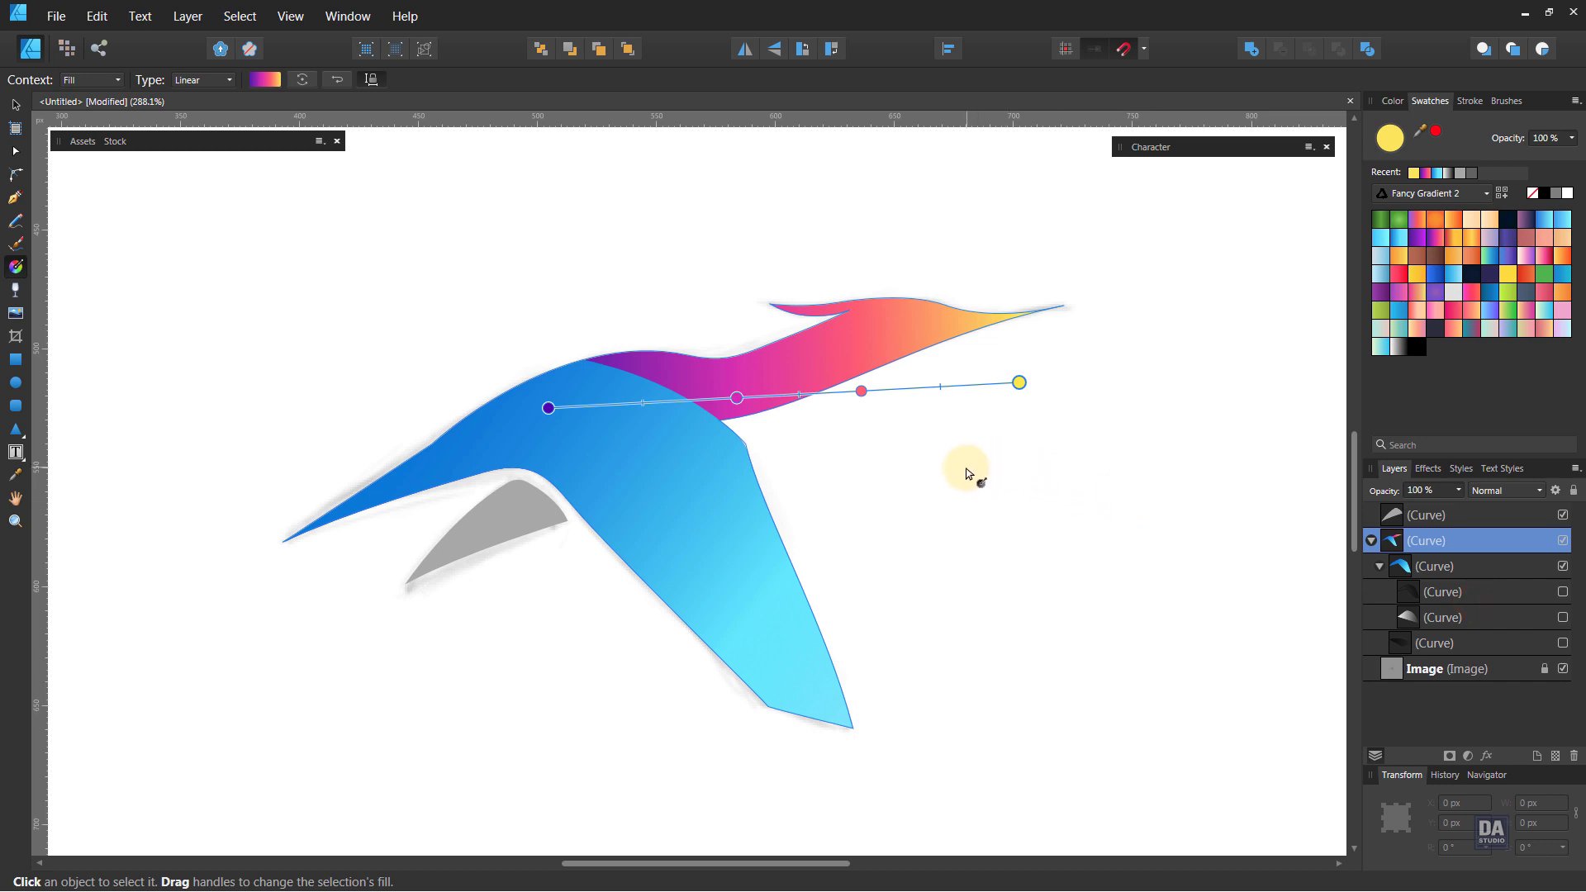
Fill the small wing with the purple-pink-orange gradient, running diagonally from purple well below its tip to light orange over the large wing, and deselect it
{"action": "left_click", "coordinate": [514, 522]}
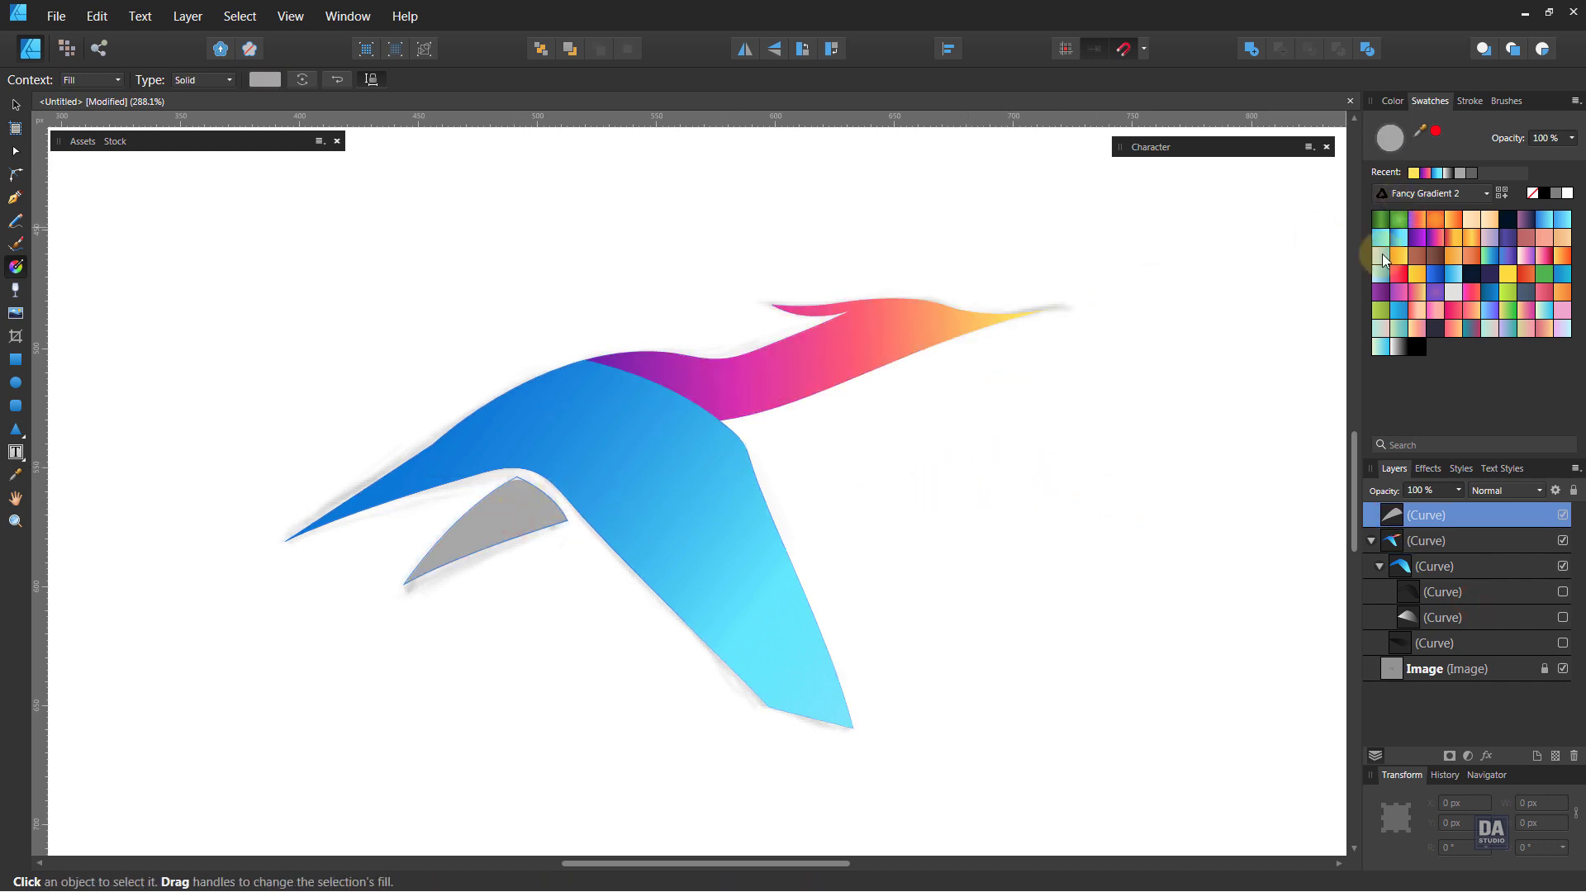
{"action": "left_click", "coordinate": [1434, 243]}
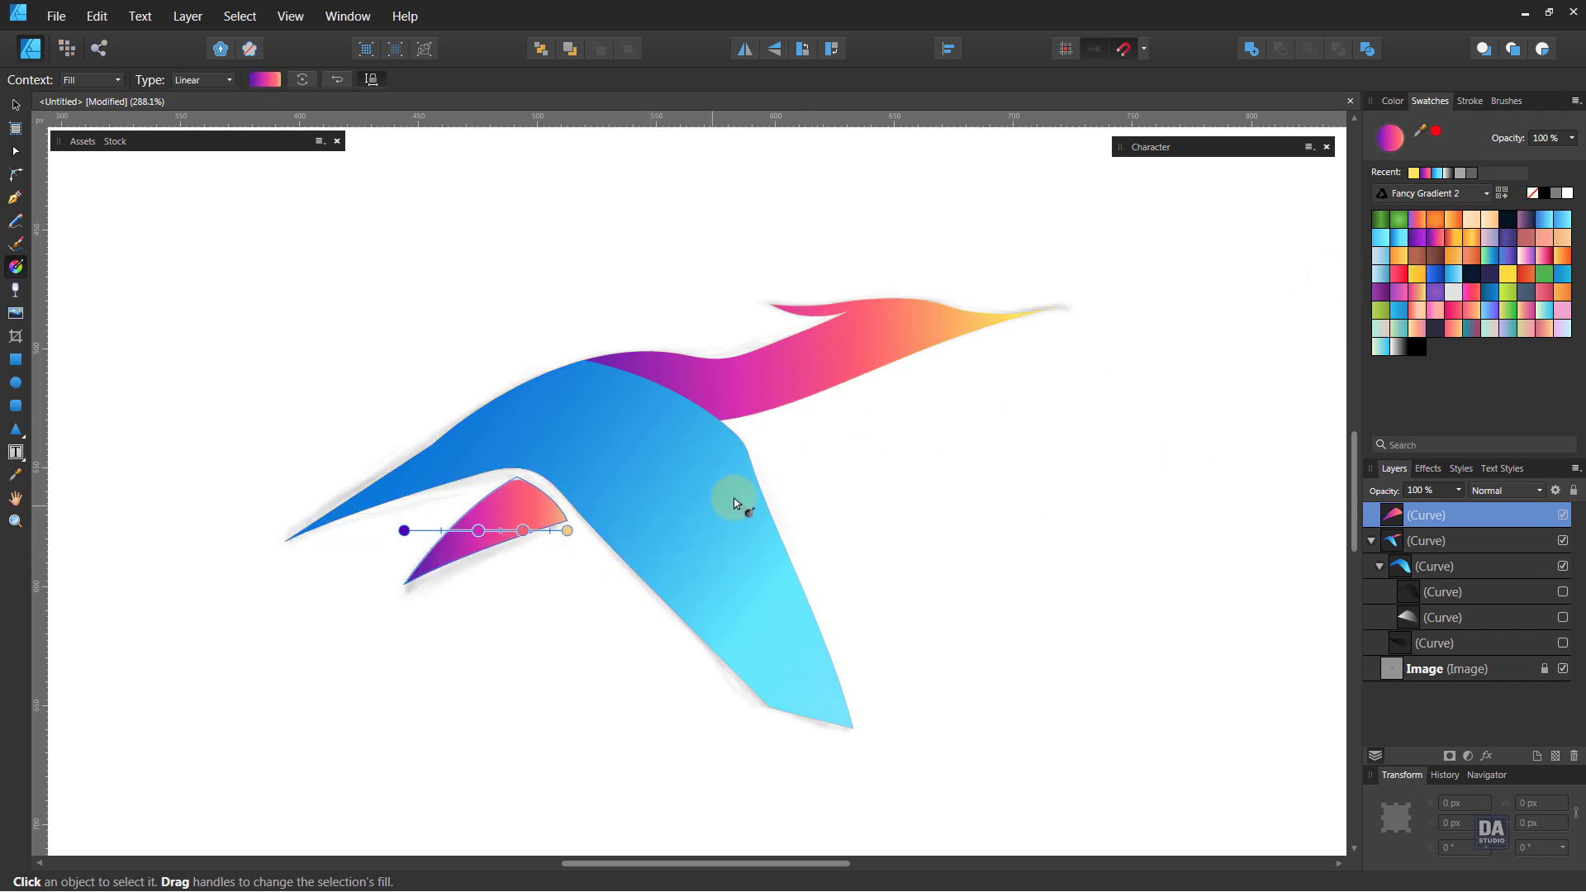
{"action": "left_click_drag", "start_coordinate": [749, 489], "coordinate": [643, 543]}
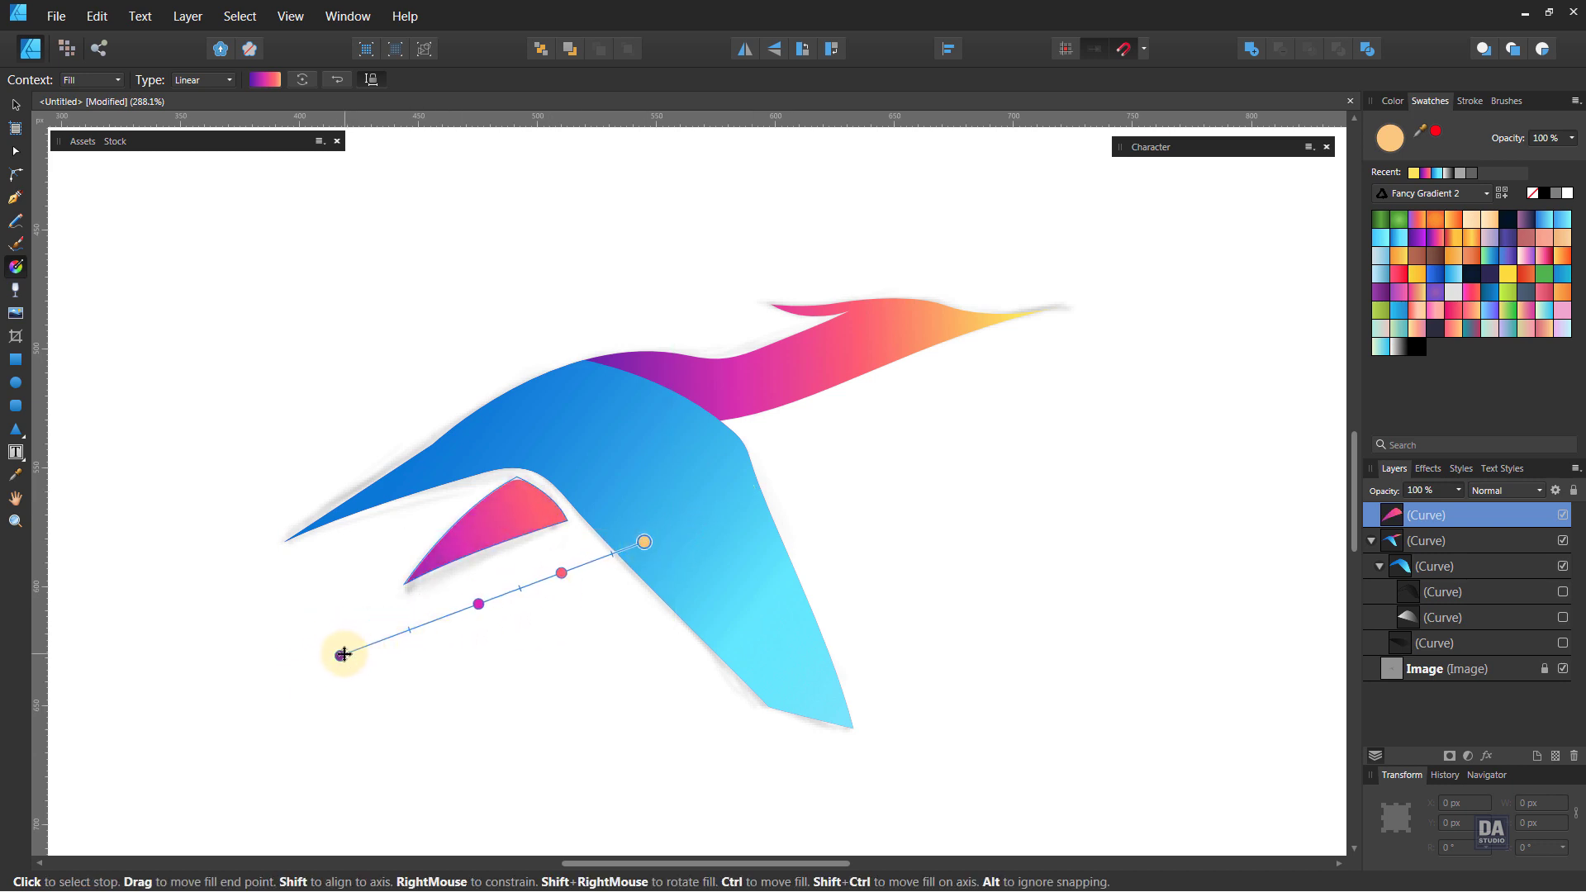
{"action": "left_click_drag", "start_coordinate": [340, 655], "coordinate": [275, 683]}
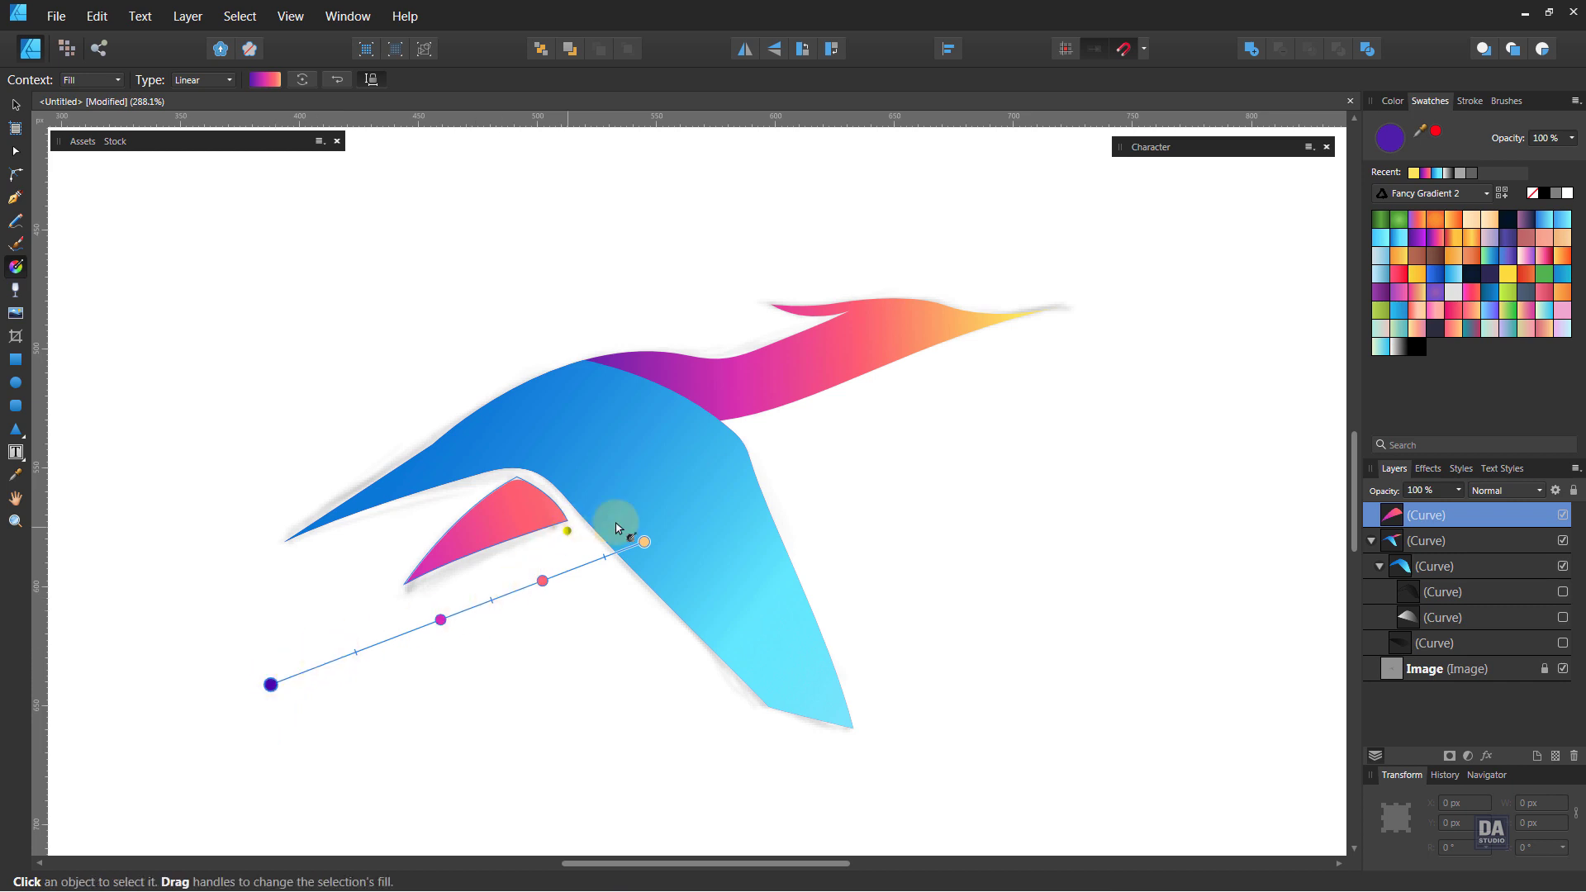
{"action": "left_click", "coordinate": [939, 513]}
{"action": "left_click", "coordinate": [16, 105]}
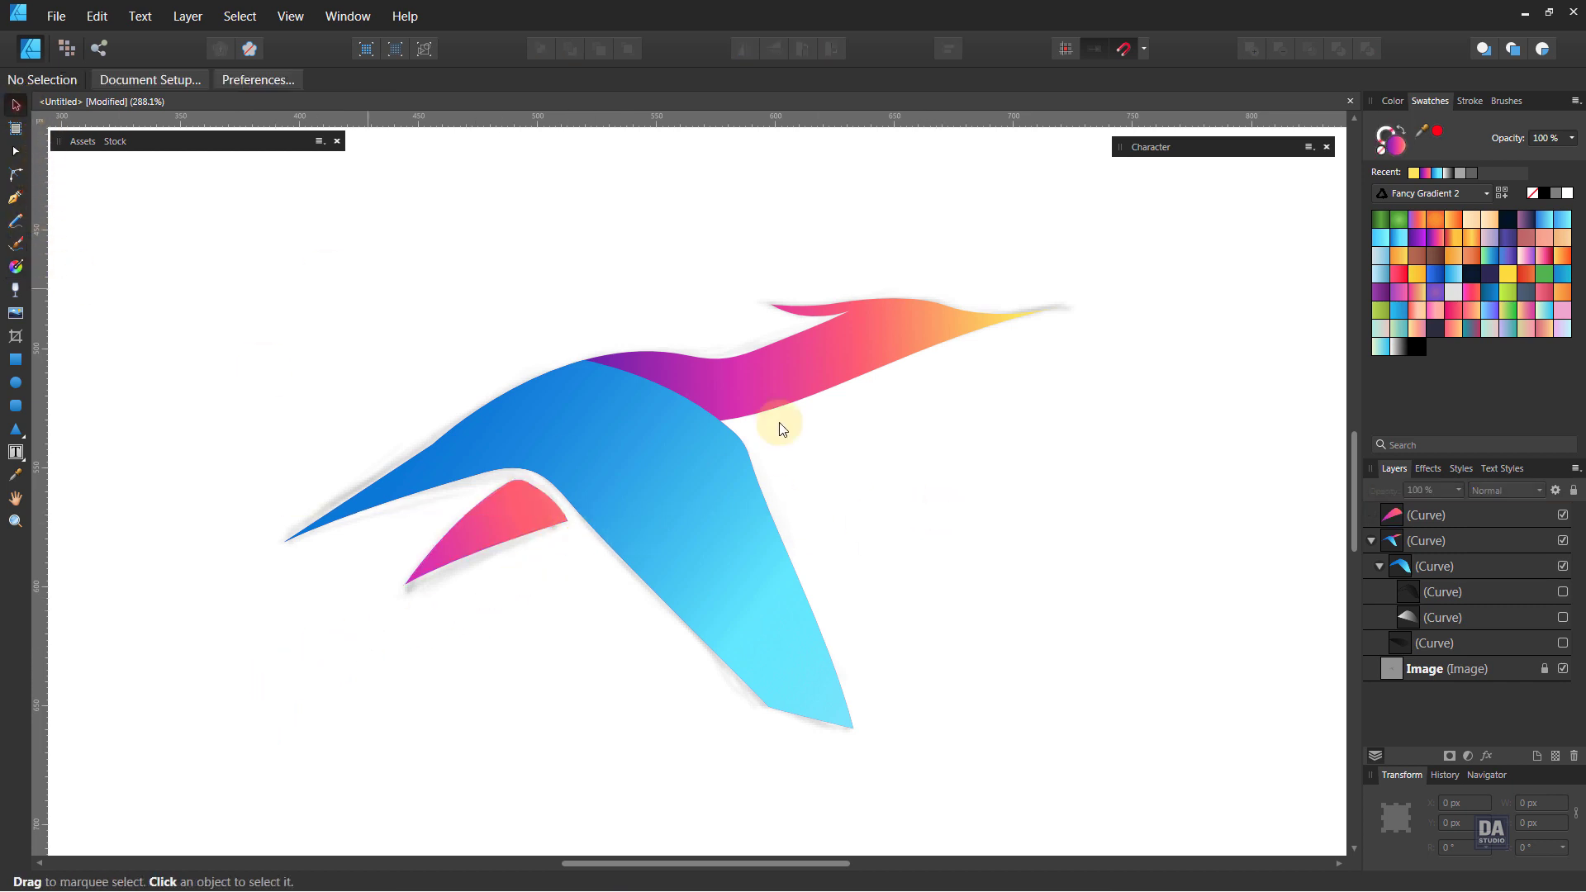
Show the dark shadow curve nested at the top of the large wing's stack and remove its black outline
{"action": "left_click_drag", "start_coordinate": [759, 469], "coordinate": [775, 494]}
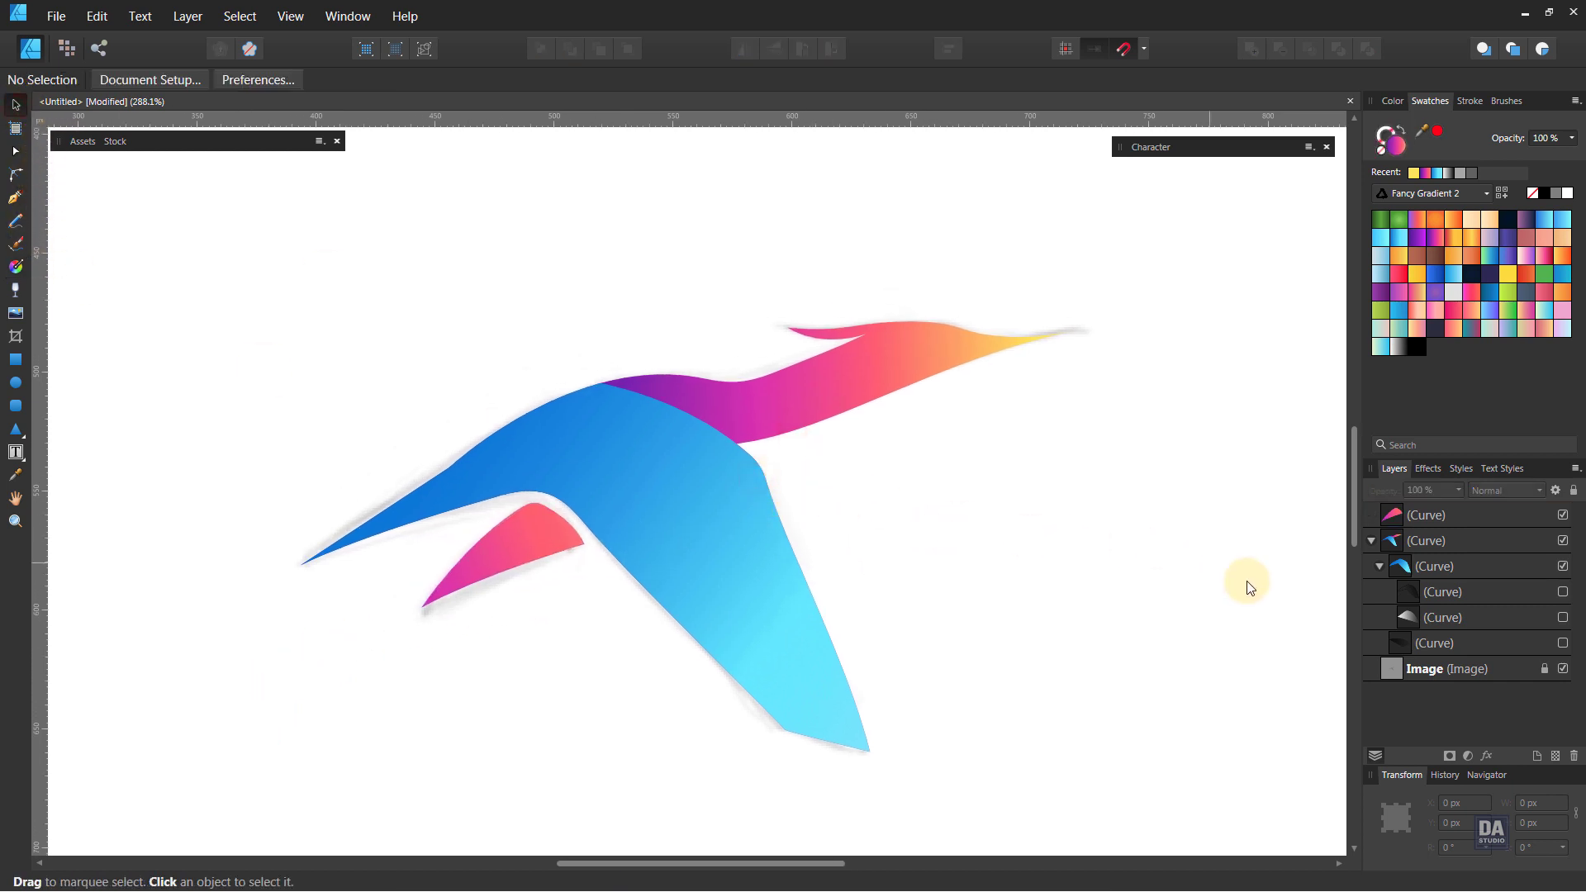
{"action": "left_click", "coordinate": [1563, 592]}
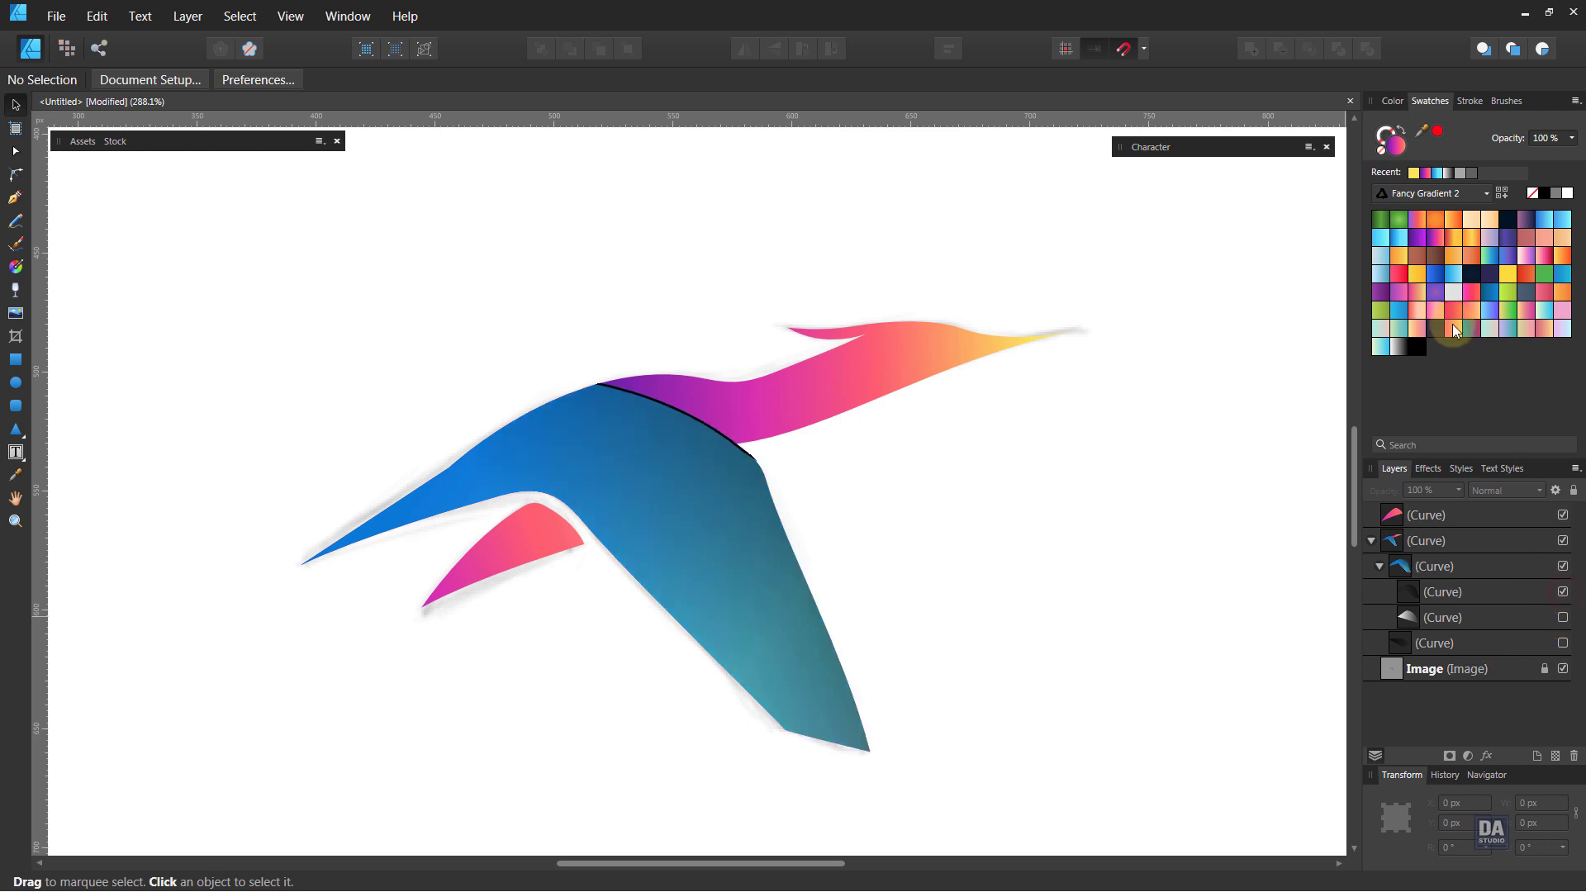
{"action": "left_click", "coordinate": [1458, 598]}
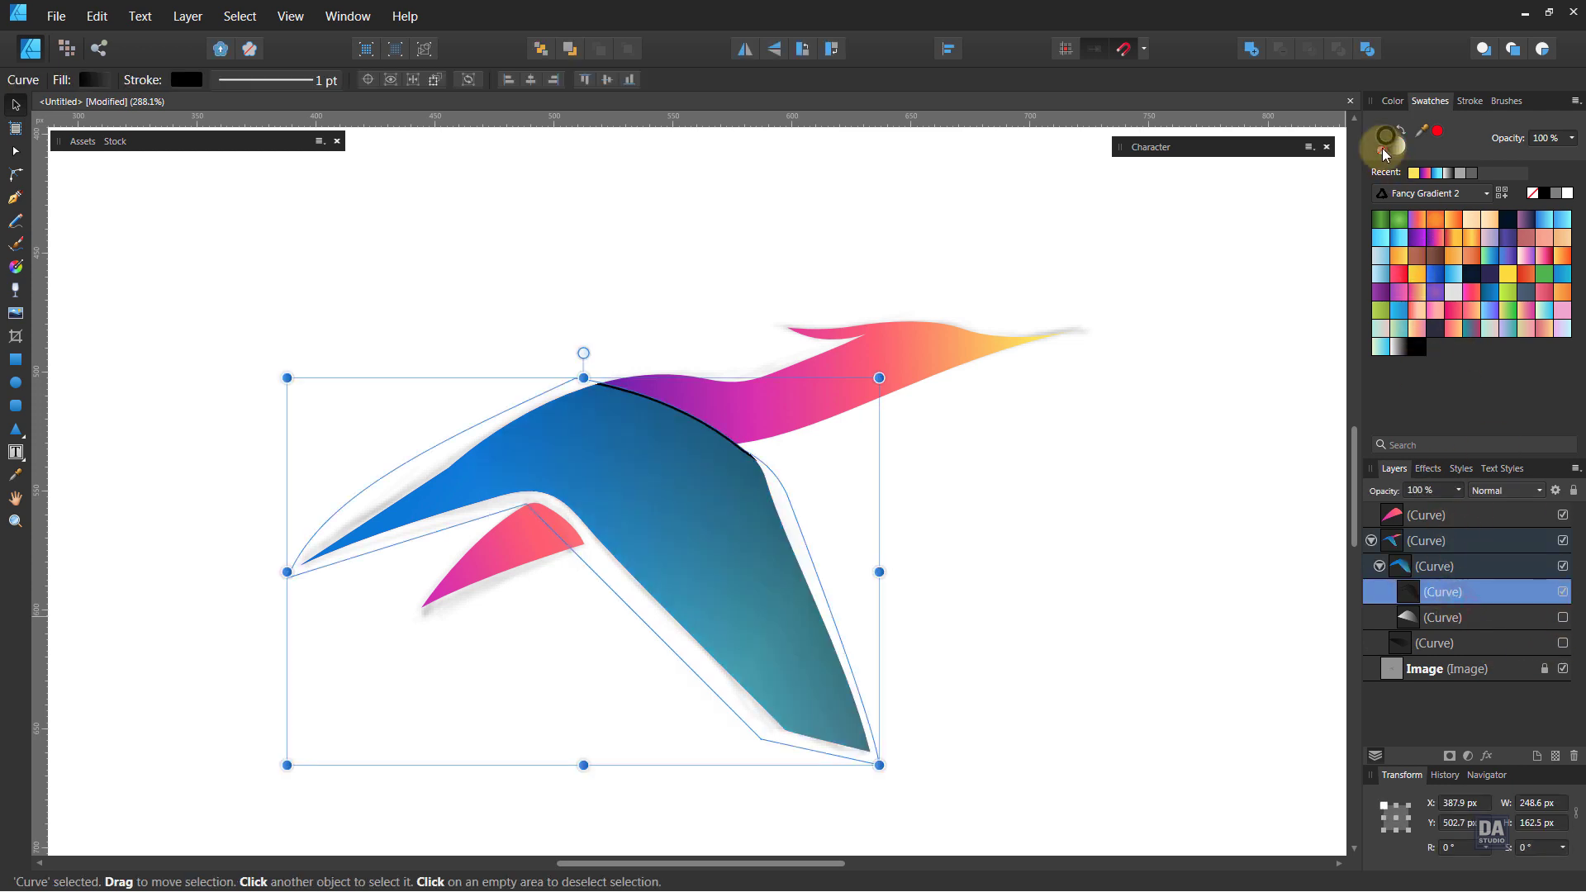
{"action": "left_click", "coordinate": [966, 513]}
{"action": "left_click", "coordinate": [773, 552]}
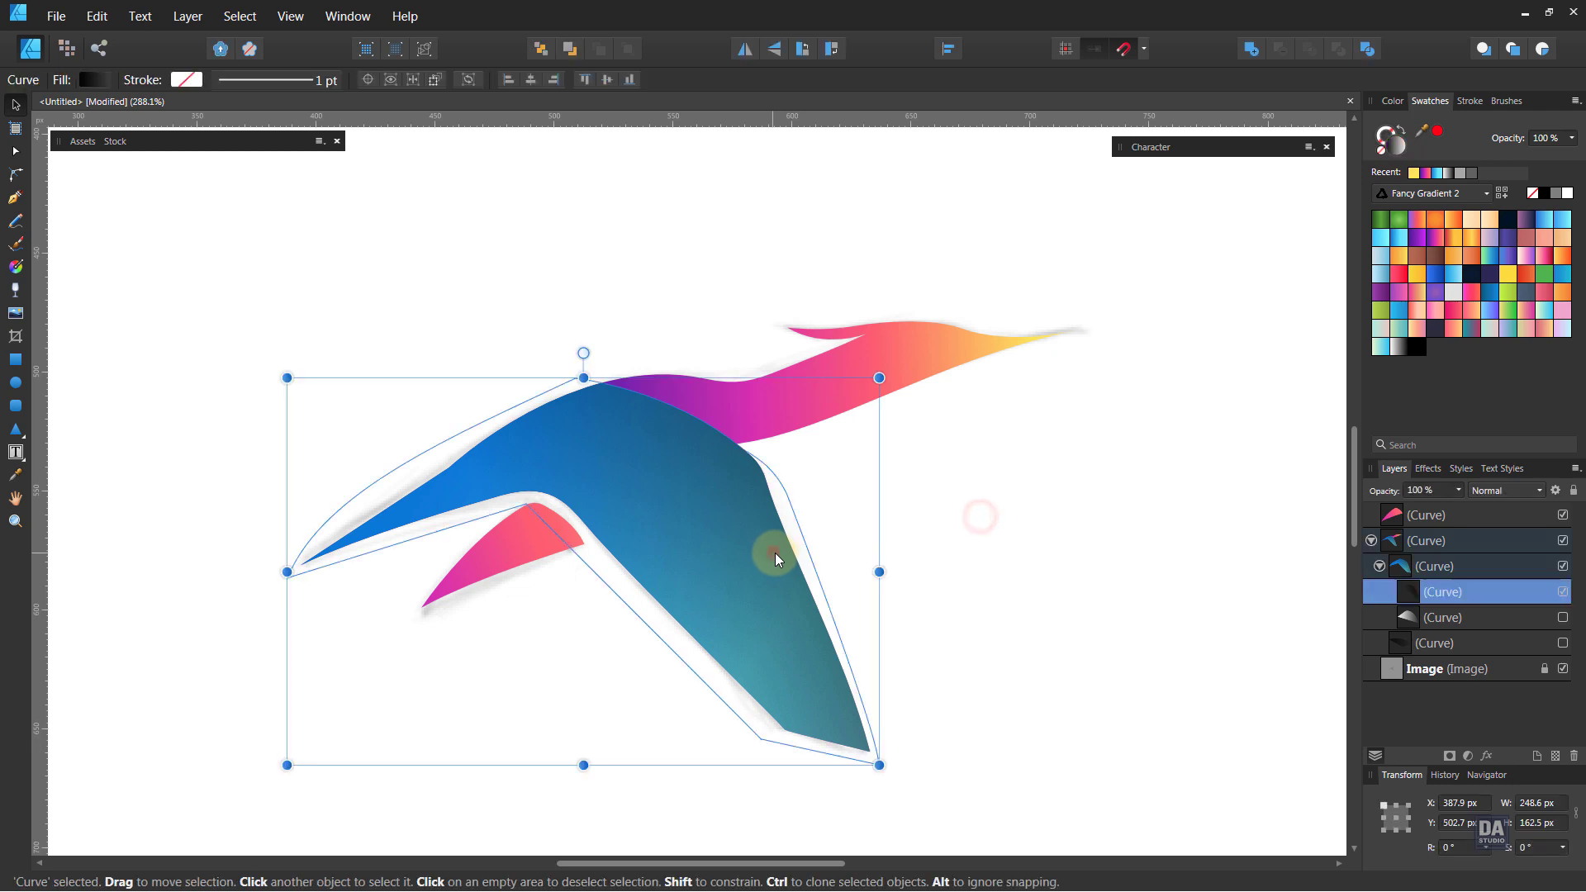
Fill the large wing's shadow curve with the black transparent gradient, set its blend mode to Overlay, and deselect it
{"action": "left_click", "coordinate": [1418, 347]}
{"action": "left_click", "coordinate": [1491, 491]}
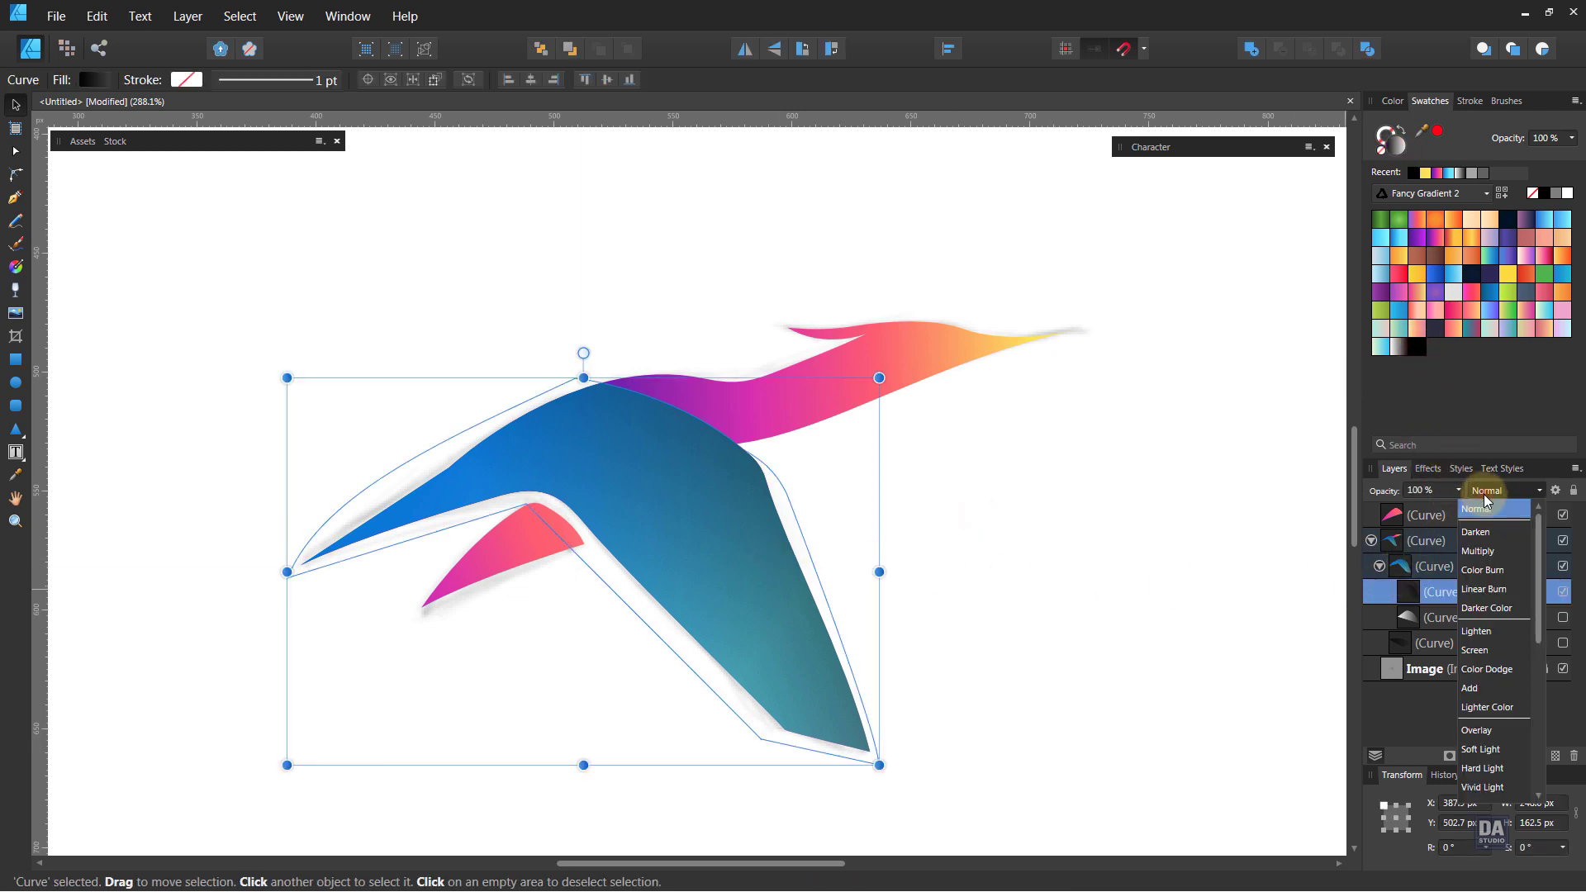
{"action": "left_click", "coordinate": [1493, 732]}
{"action": "left_click", "coordinate": [1191, 652]}
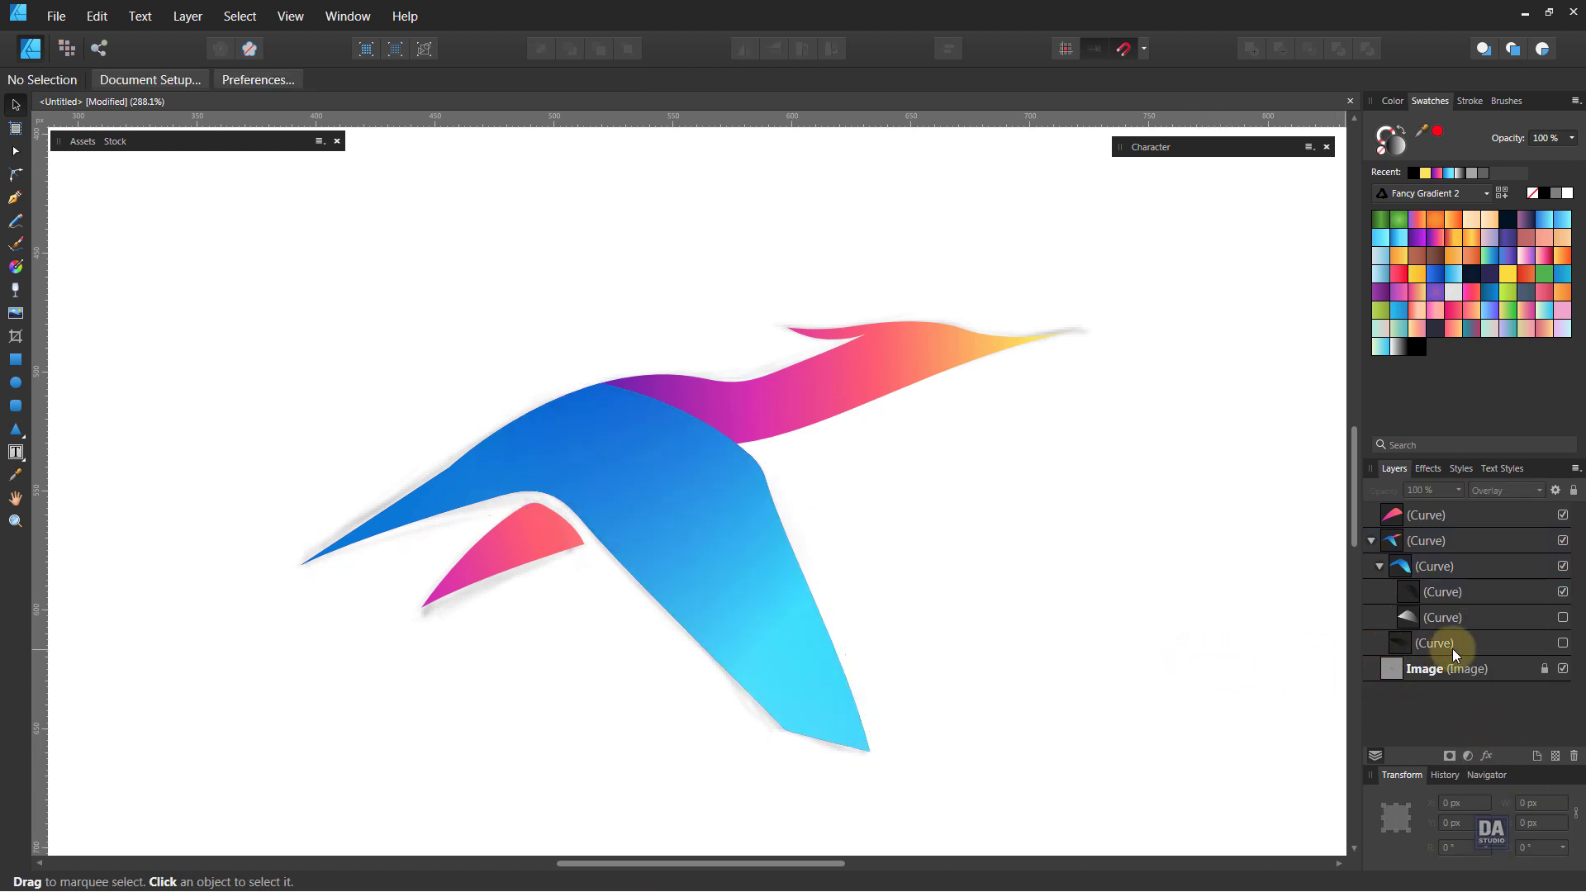
Show the light highlight curve nested in the large wing and move it one level above the shadow curve
{"action": "left_click", "coordinate": [1567, 622]}
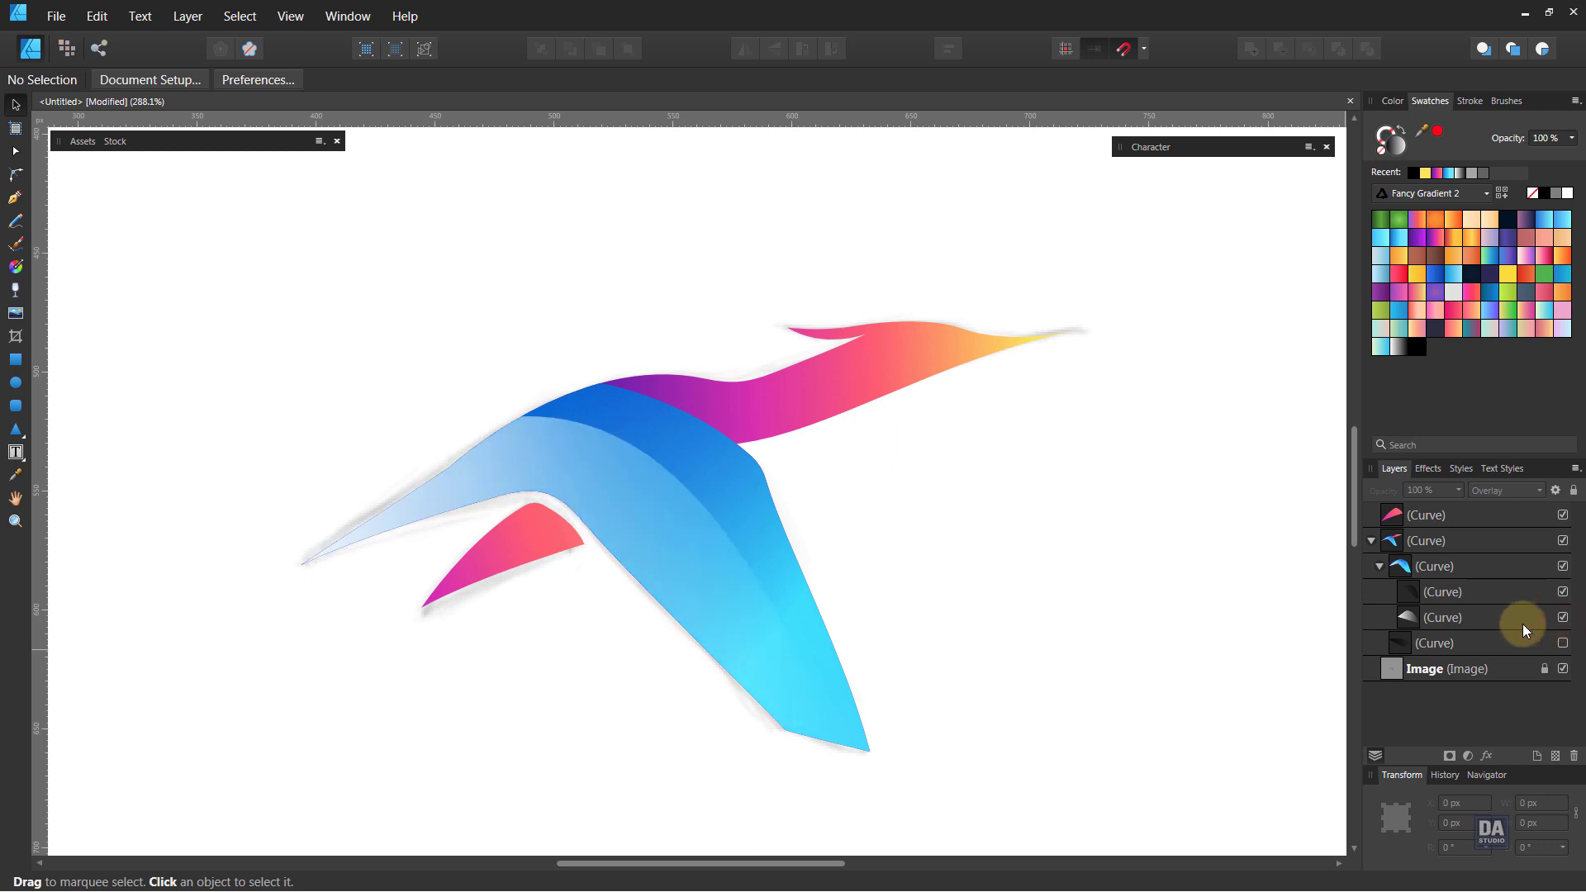
{"action": "left_click", "coordinate": [720, 570]}
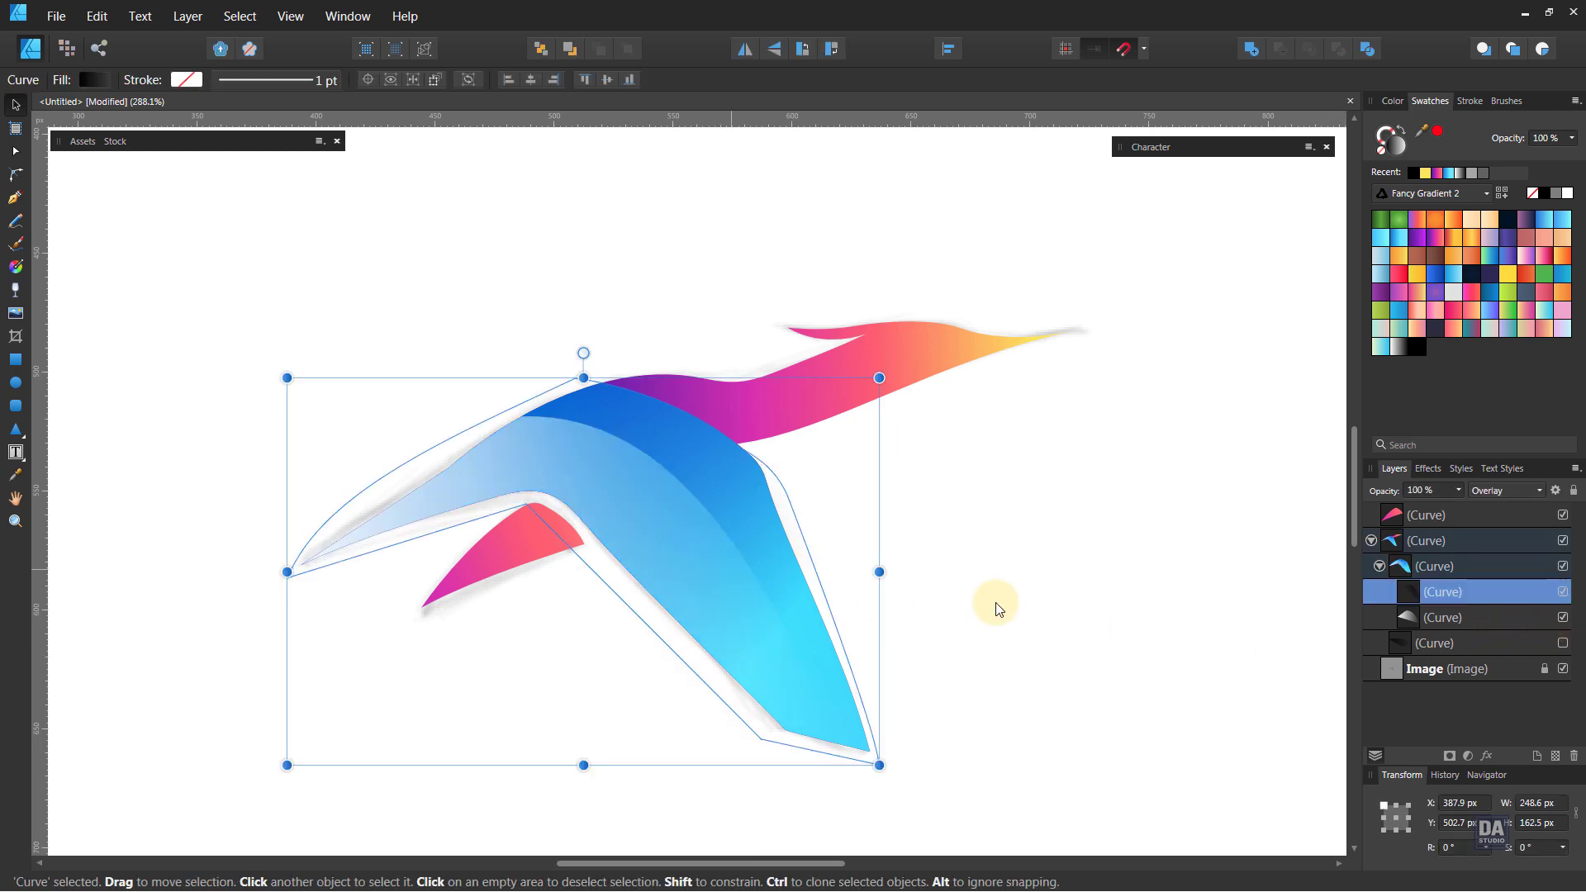
{"action": "left_click", "coordinate": [1445, 618]}
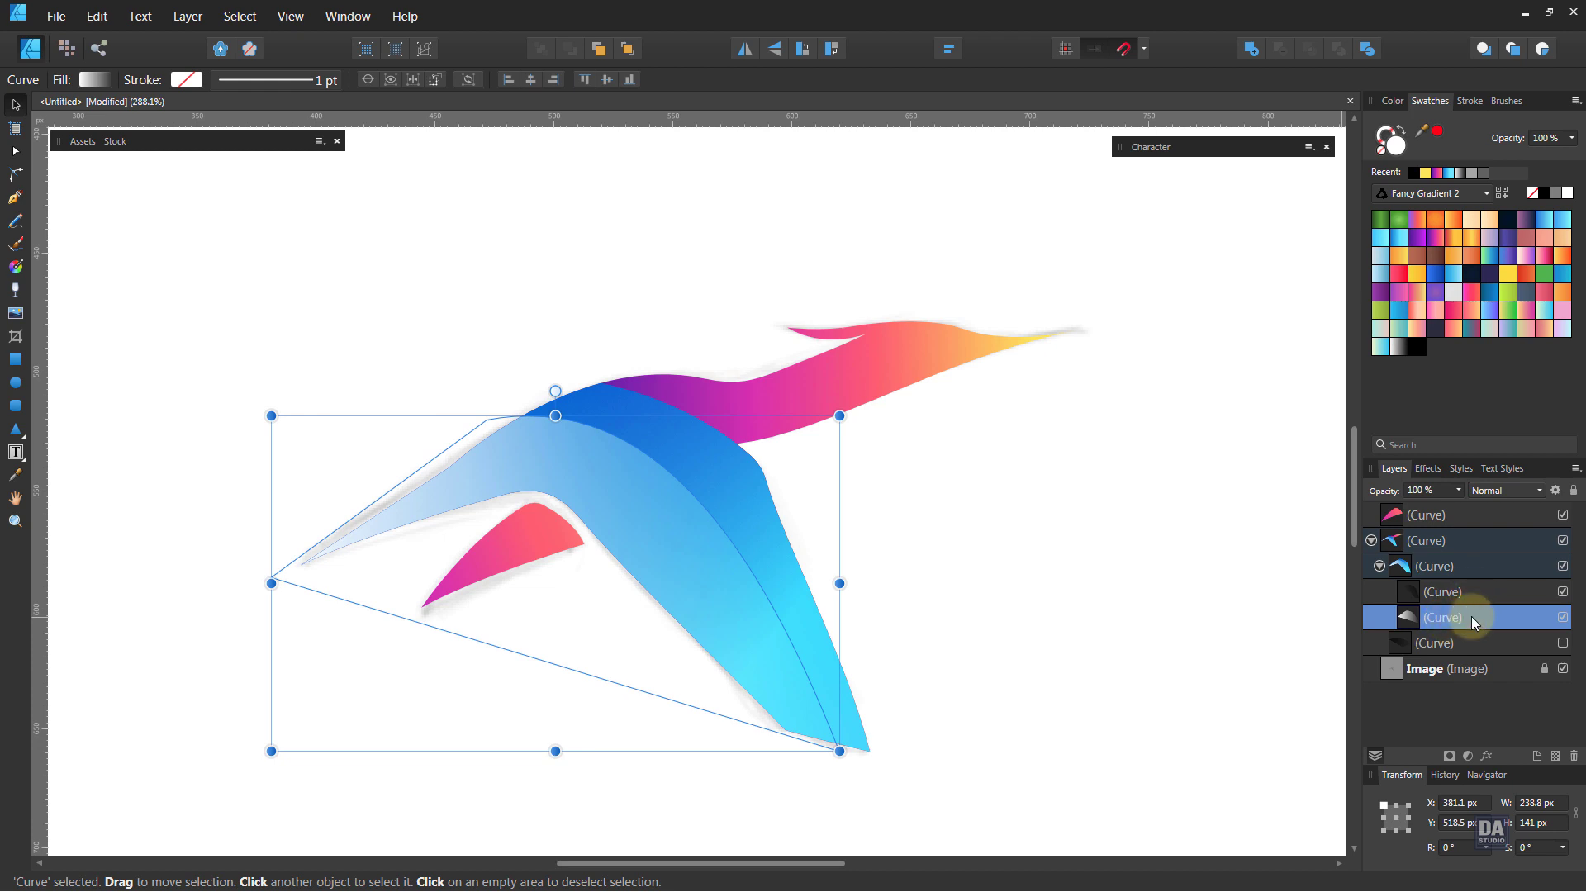
{"action": "key", "text": "ctrl+]"}
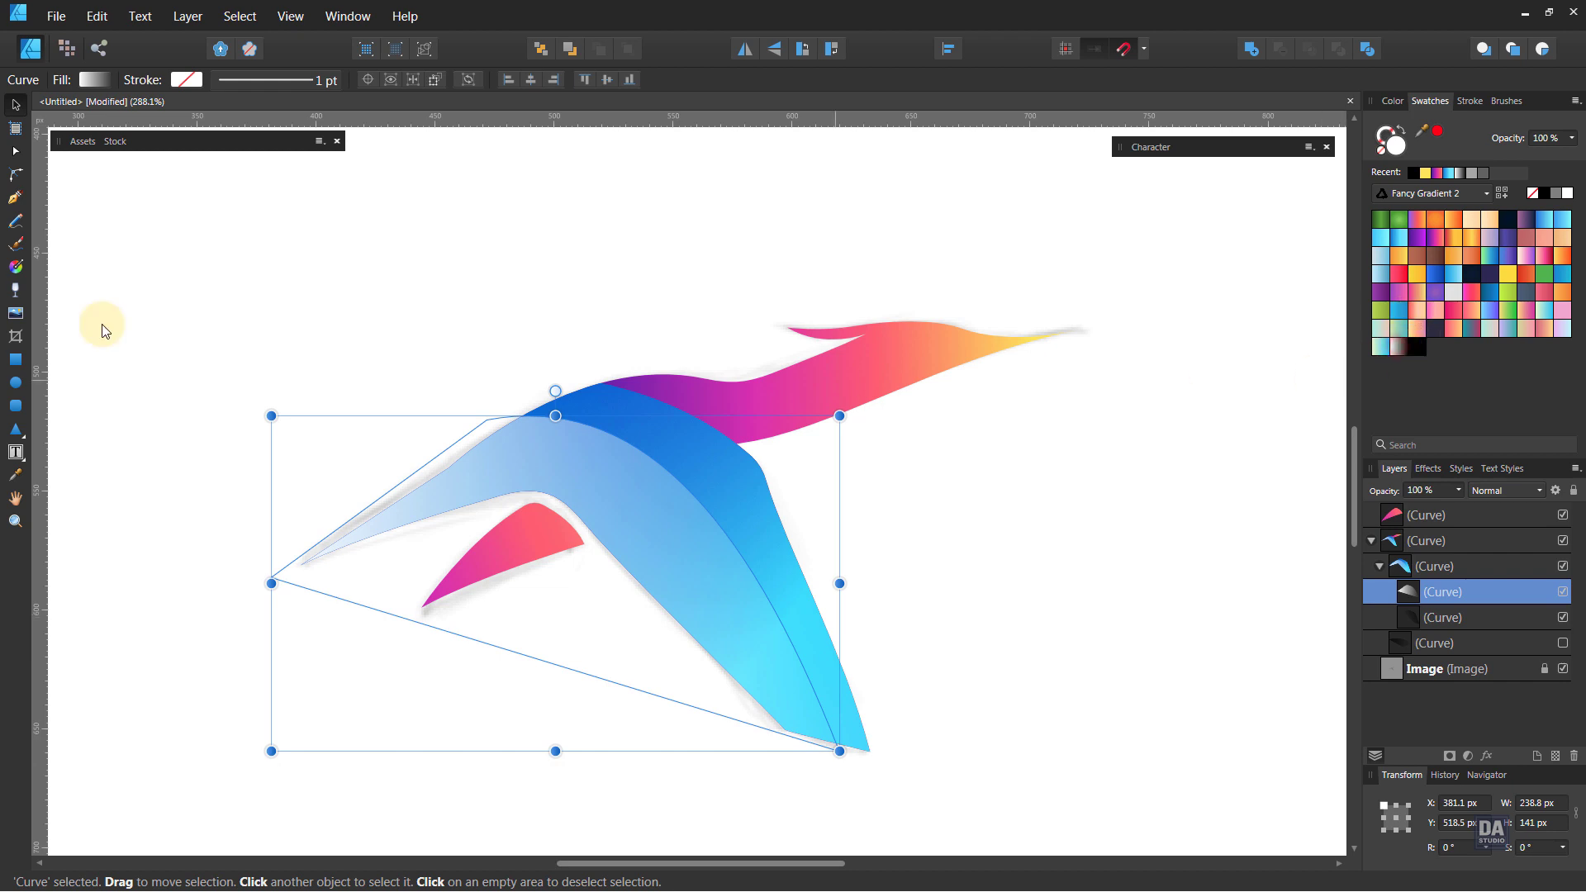
Redirect the highlight curve's gradient diagonally from white beyond the large wing's lower tip to transparent near its rear tip, and deselect it
{"action": "left_click", "coordinate": [15, 266]}
{"action": "left_click_drag", "start_coordinate": [806, 782], "coordinate": [332, 483]}
{"action": "key", "text": "space"}
{"action": "left_click_drag", "start_coordinate": [747, 718], "coordinate": [742, 658]}
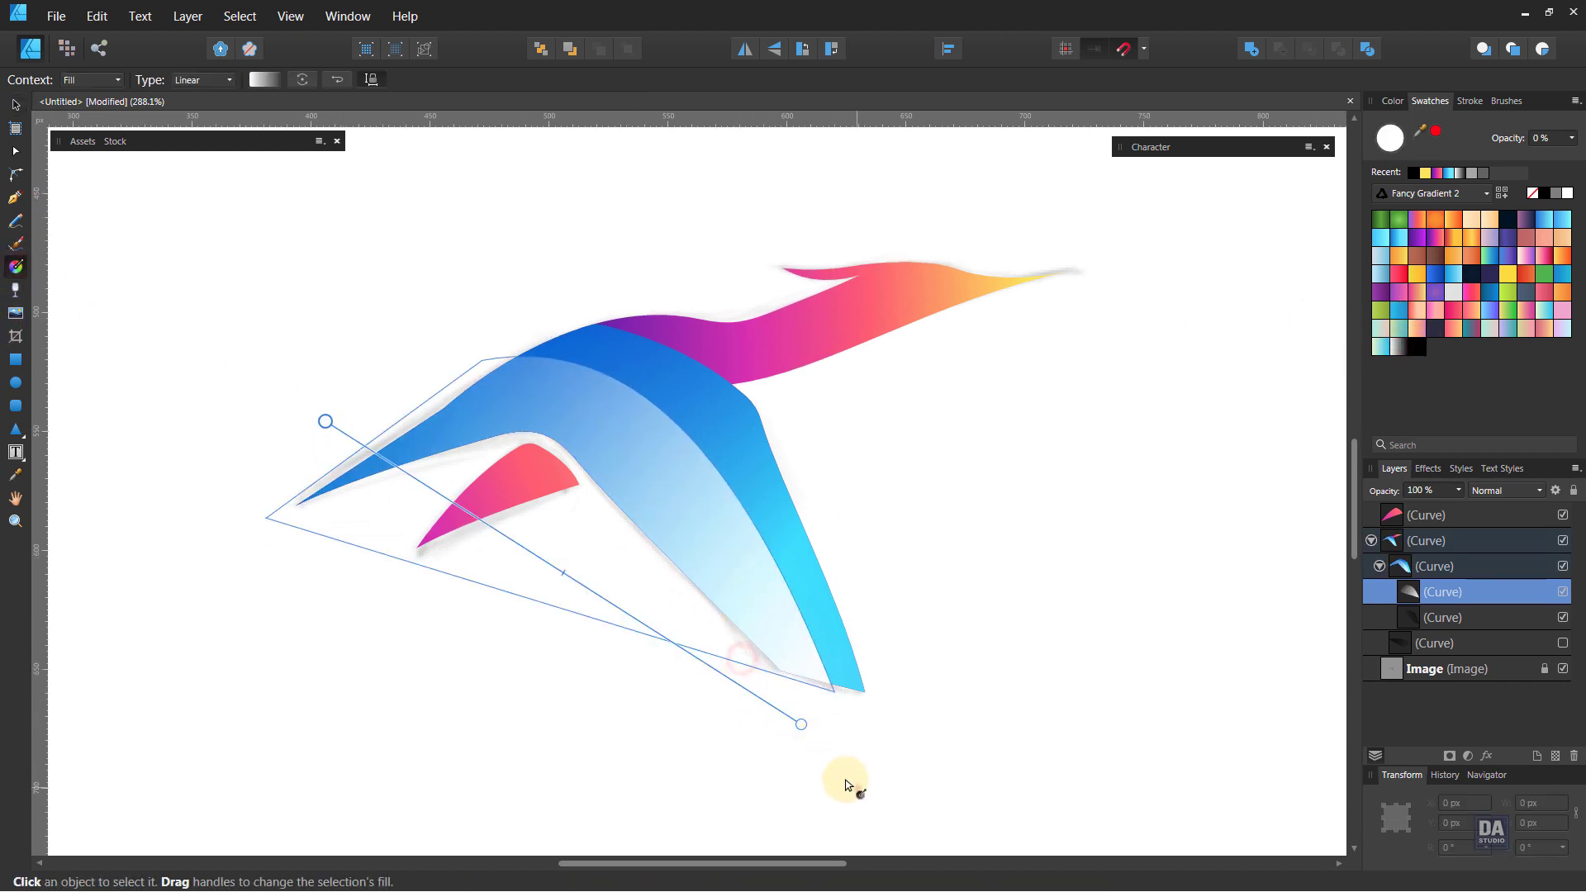
{"action": "left_click_drag", "start_coordinate": [857, 788], "coordinate": [376, 452]}
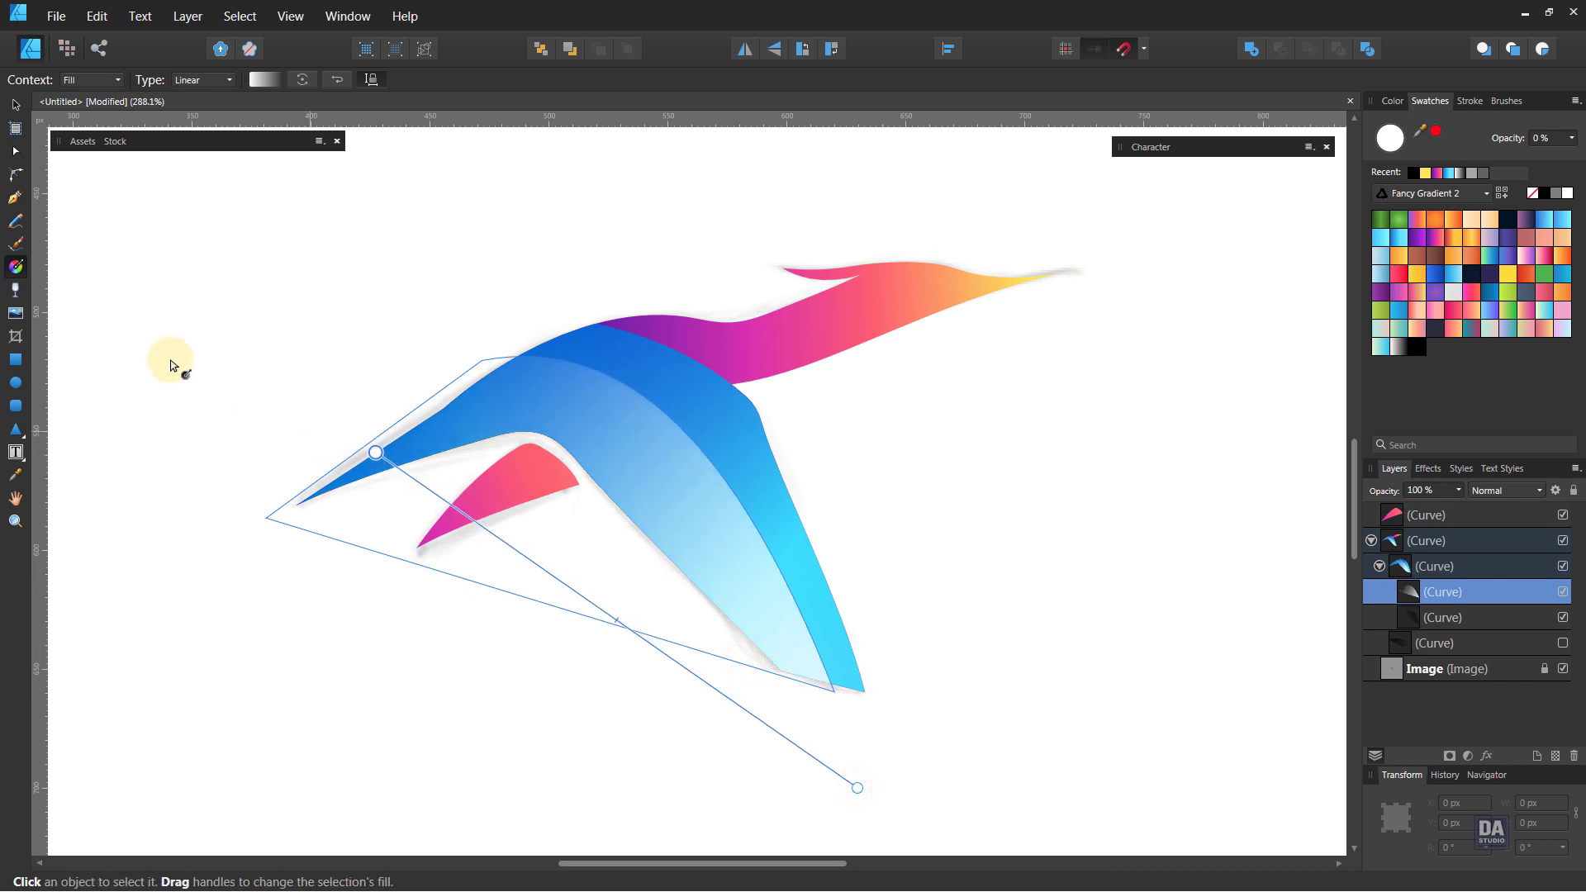
{"action": "left_click", "coordinate": [14, 106]}
{"action": "left_click", "coordinate": [328, 320]}
Show the dark shadow curve nested in the bird's body
{"action": "key", "text": "space"}
{"action": "left_click_drag", "start_coordinate": [819, 474], "coordinate": [835, 531]}
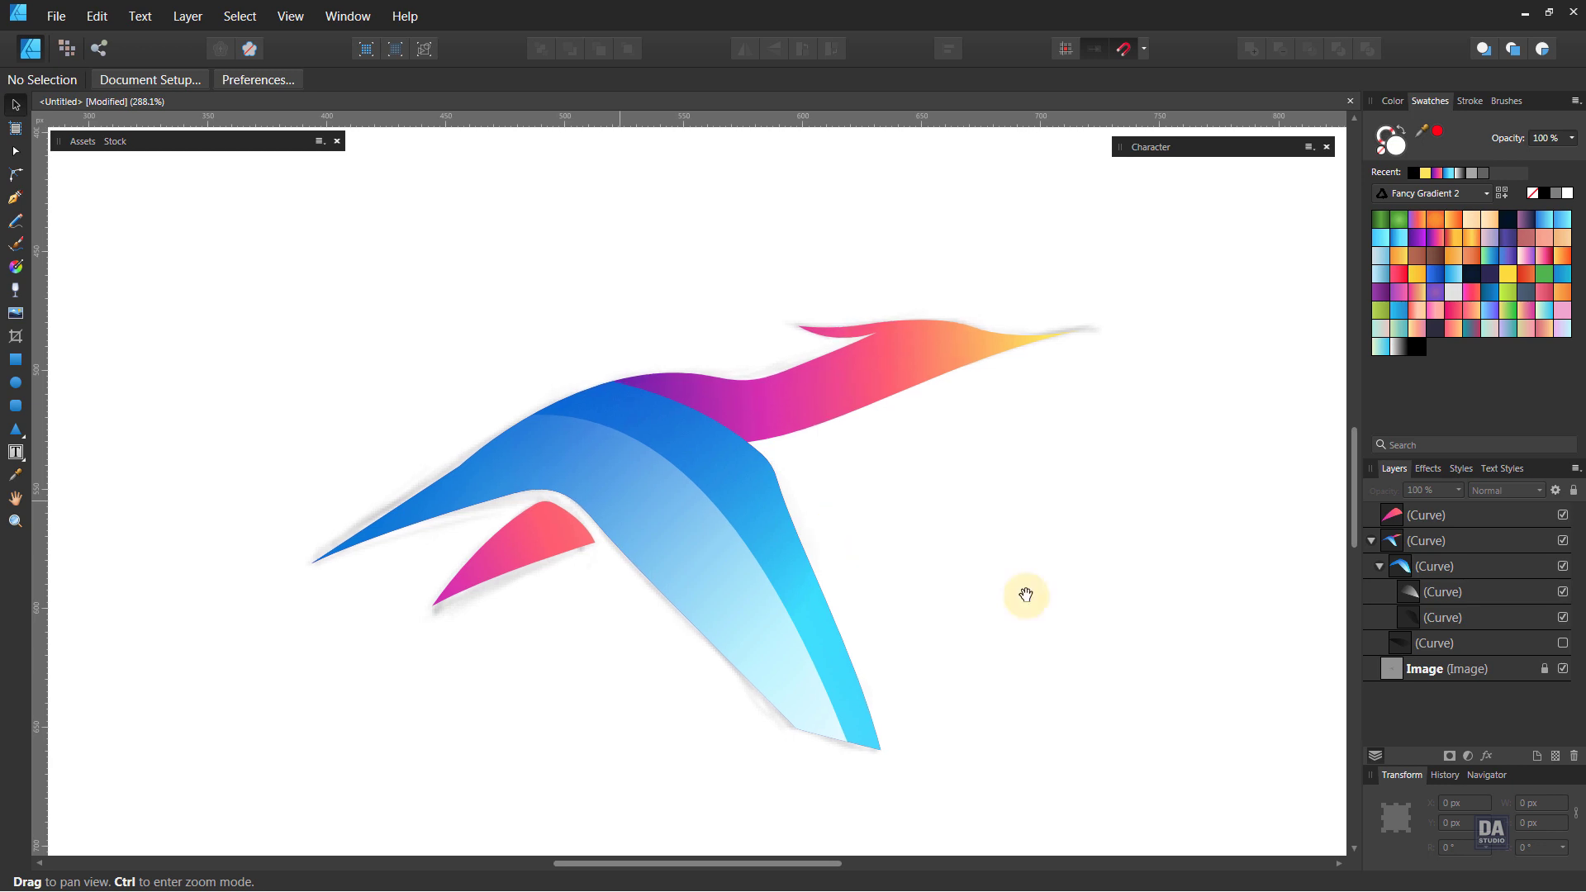
{"action": "left_click", "coordinate": [1566, 646]}
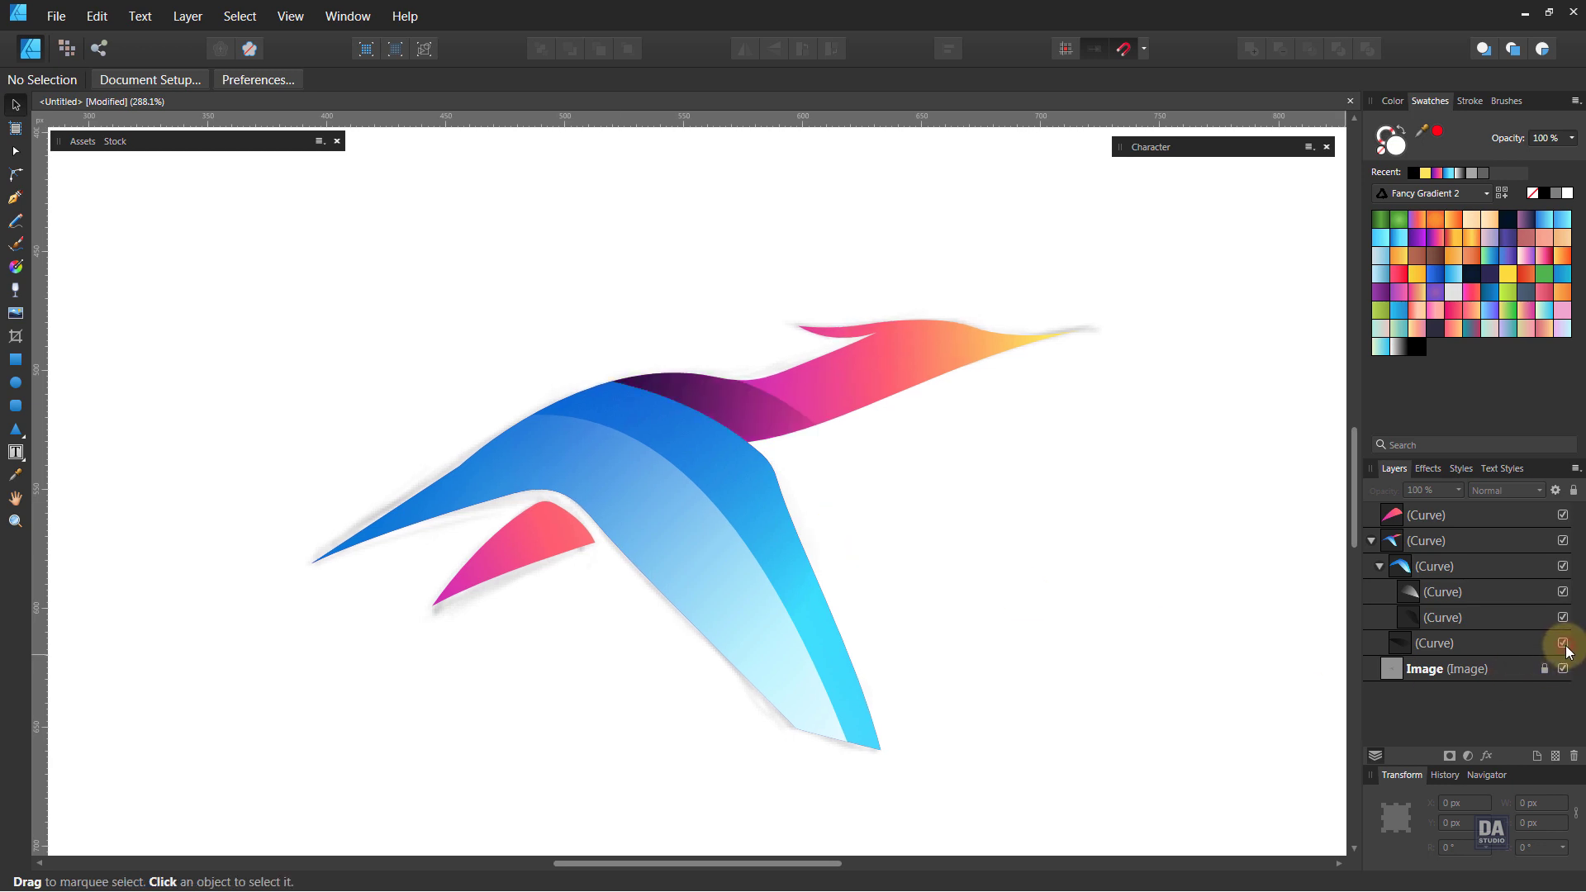
Draw a closed Pen curve about 62 by 45 px from the small wing's tip, covering its upper half and extending past its upper edge
{"action": "key", "text": "space"}
{"action": "left_click_drag", "start_coordinate": [885, 536], "coordinate": [910, 548]}
{"action": "key", "text": "ctrl+space"}
{"action": "left_click_drag", "start_coordinate": [880, 477], "coordinate": [982, 473]}
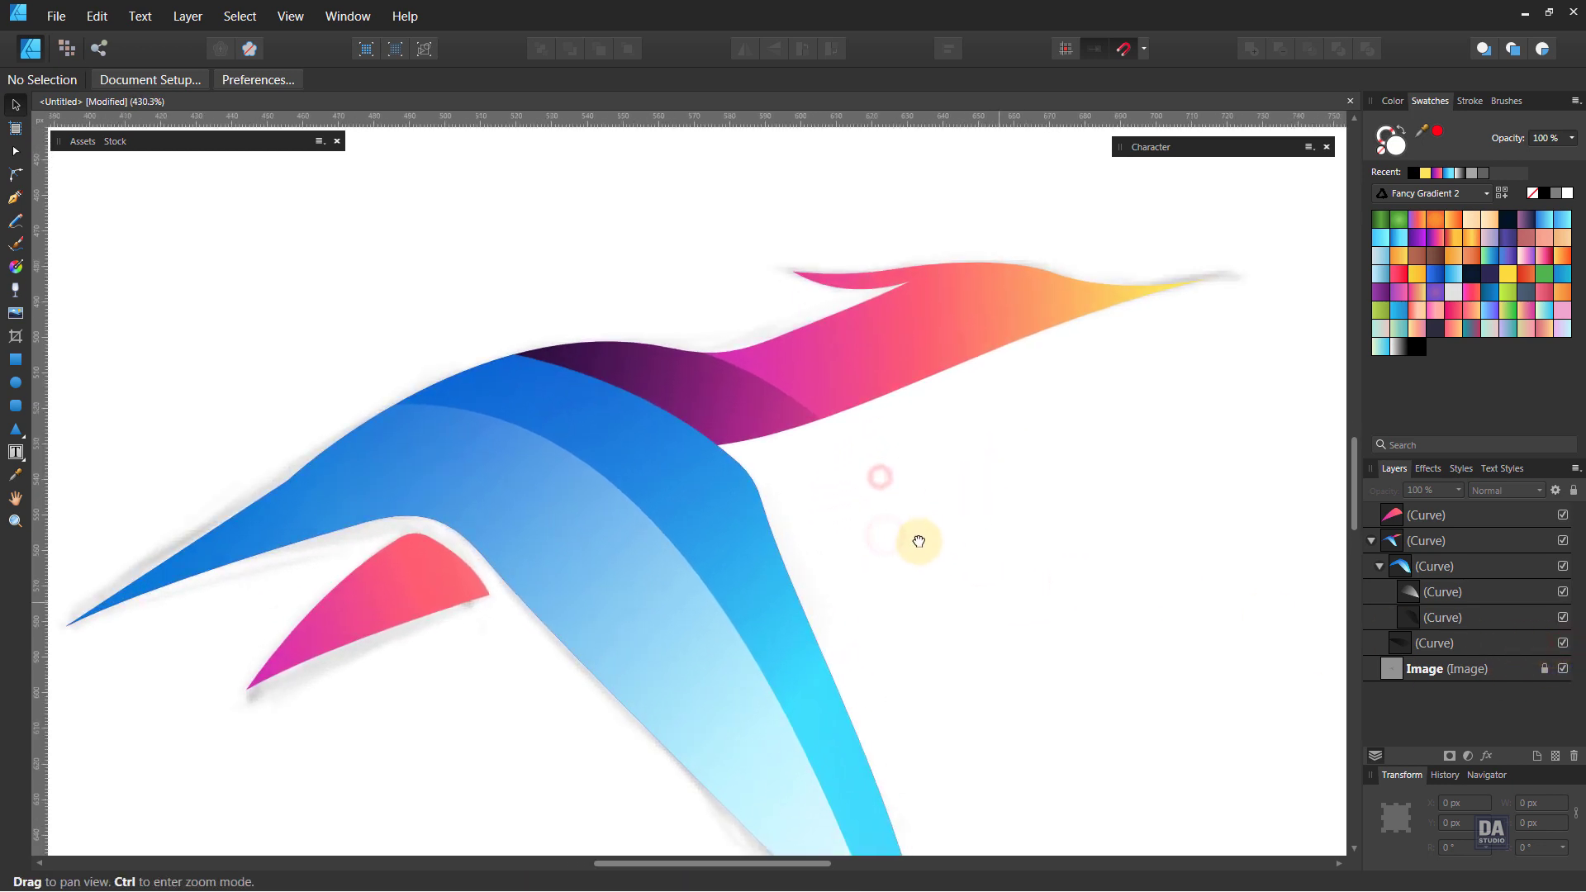
{"action": "left_click_drag", "start_coordinate": [918, 542], "coordinate": [830, 509]}
{"action": "key", "text": "ctrl+space"}
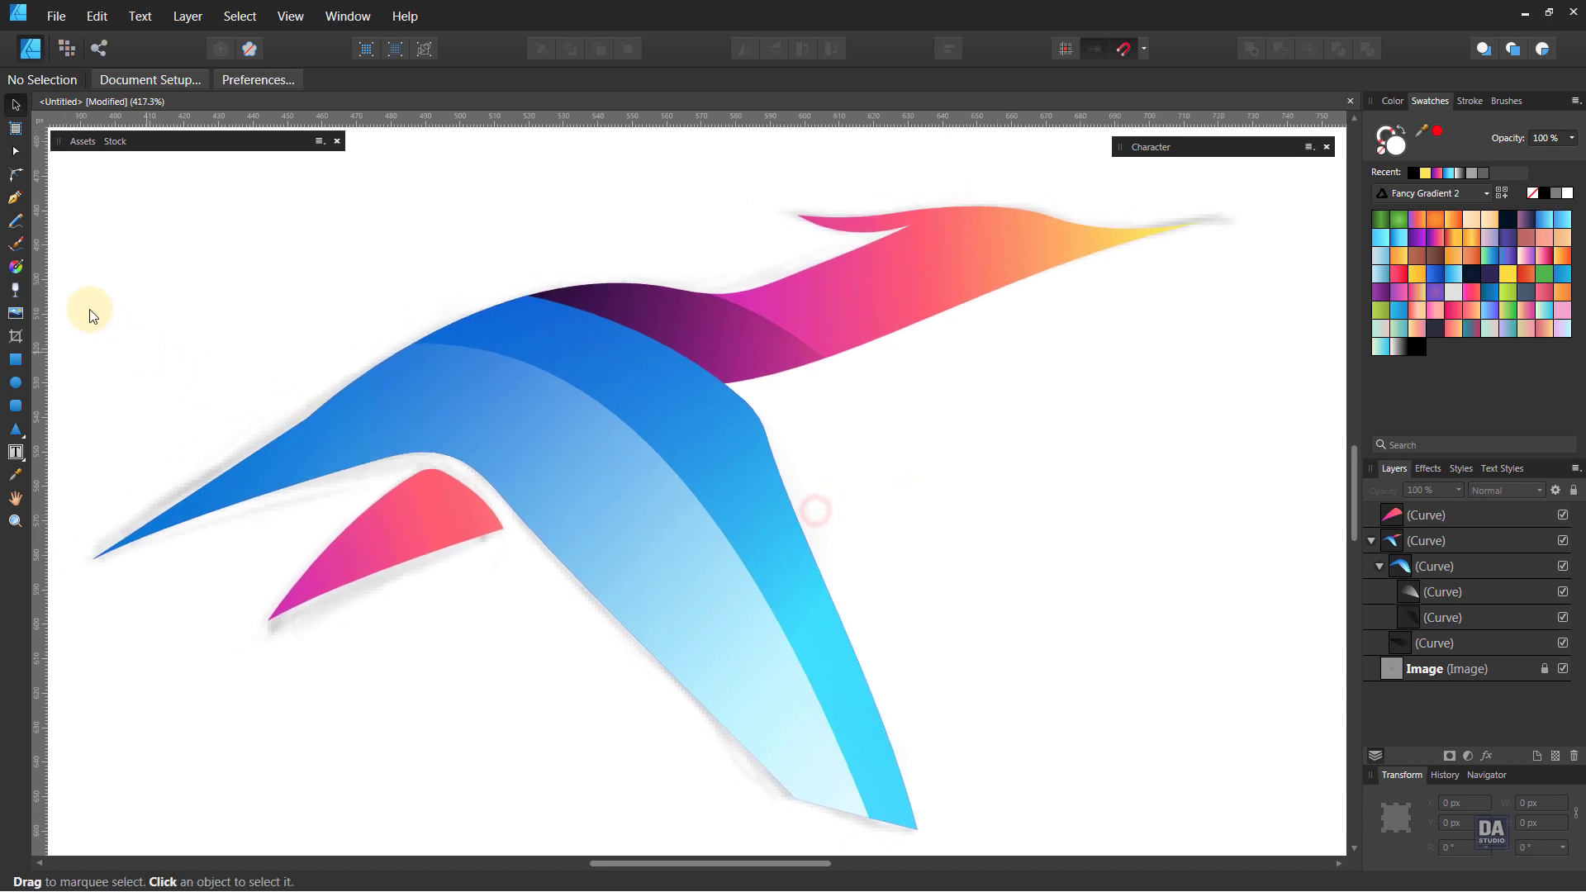
{"action": "left_click", "coordinate": [14, 197]}
{"action": "left_click", "coordinate": [266, 620]}
{"action": "left_click", "coordinate": [270, 623]}
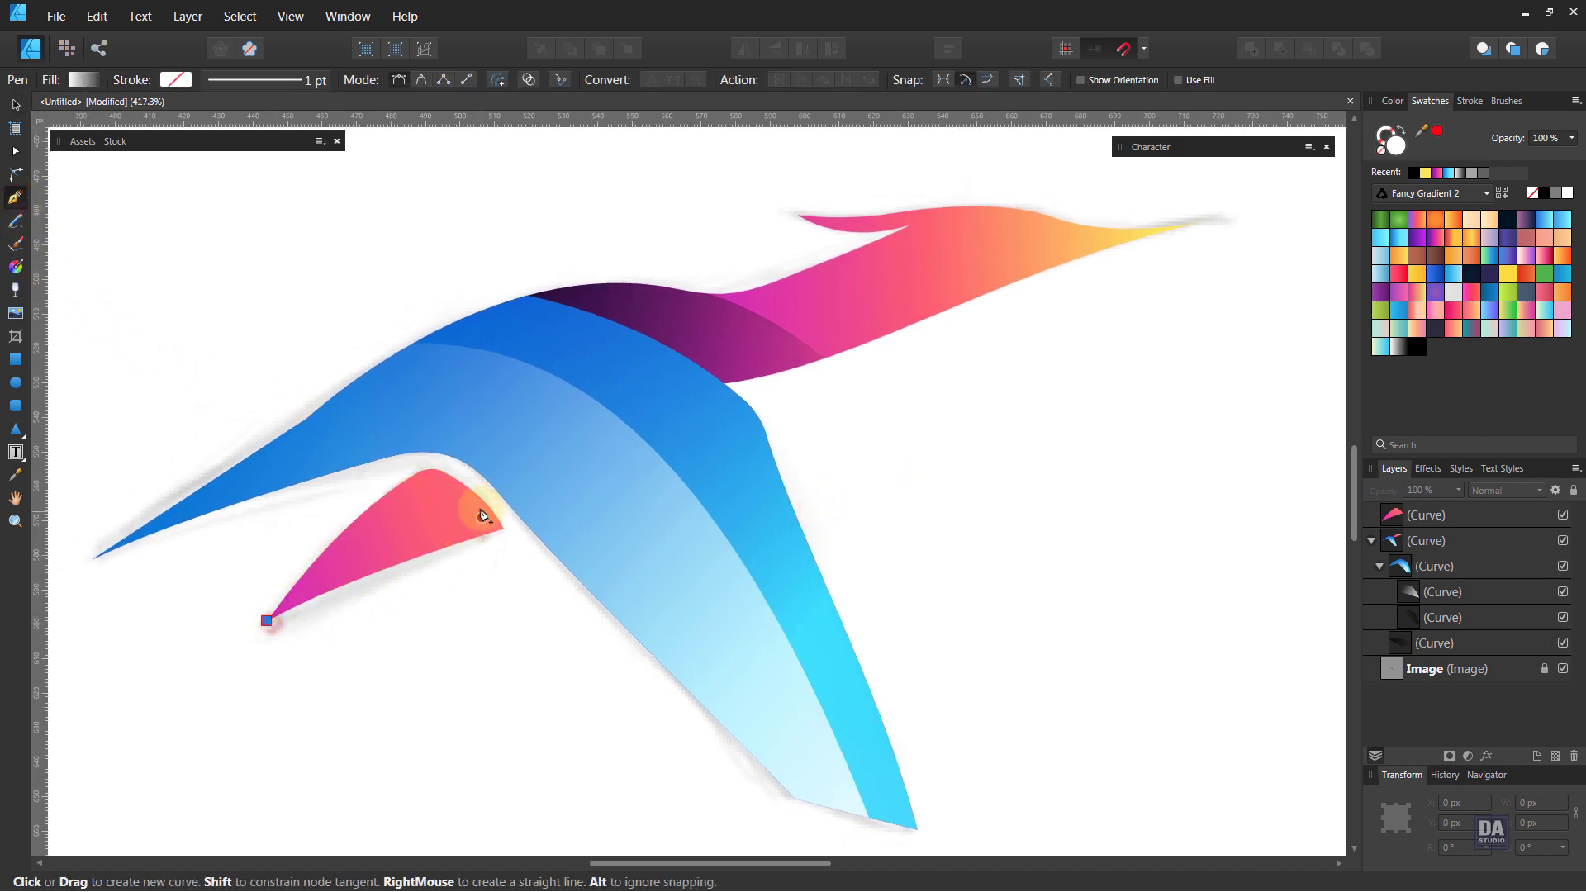
{"action": "left_click_drag", "start_coordinate": [477, 496], "coordinate": [573, 477]}
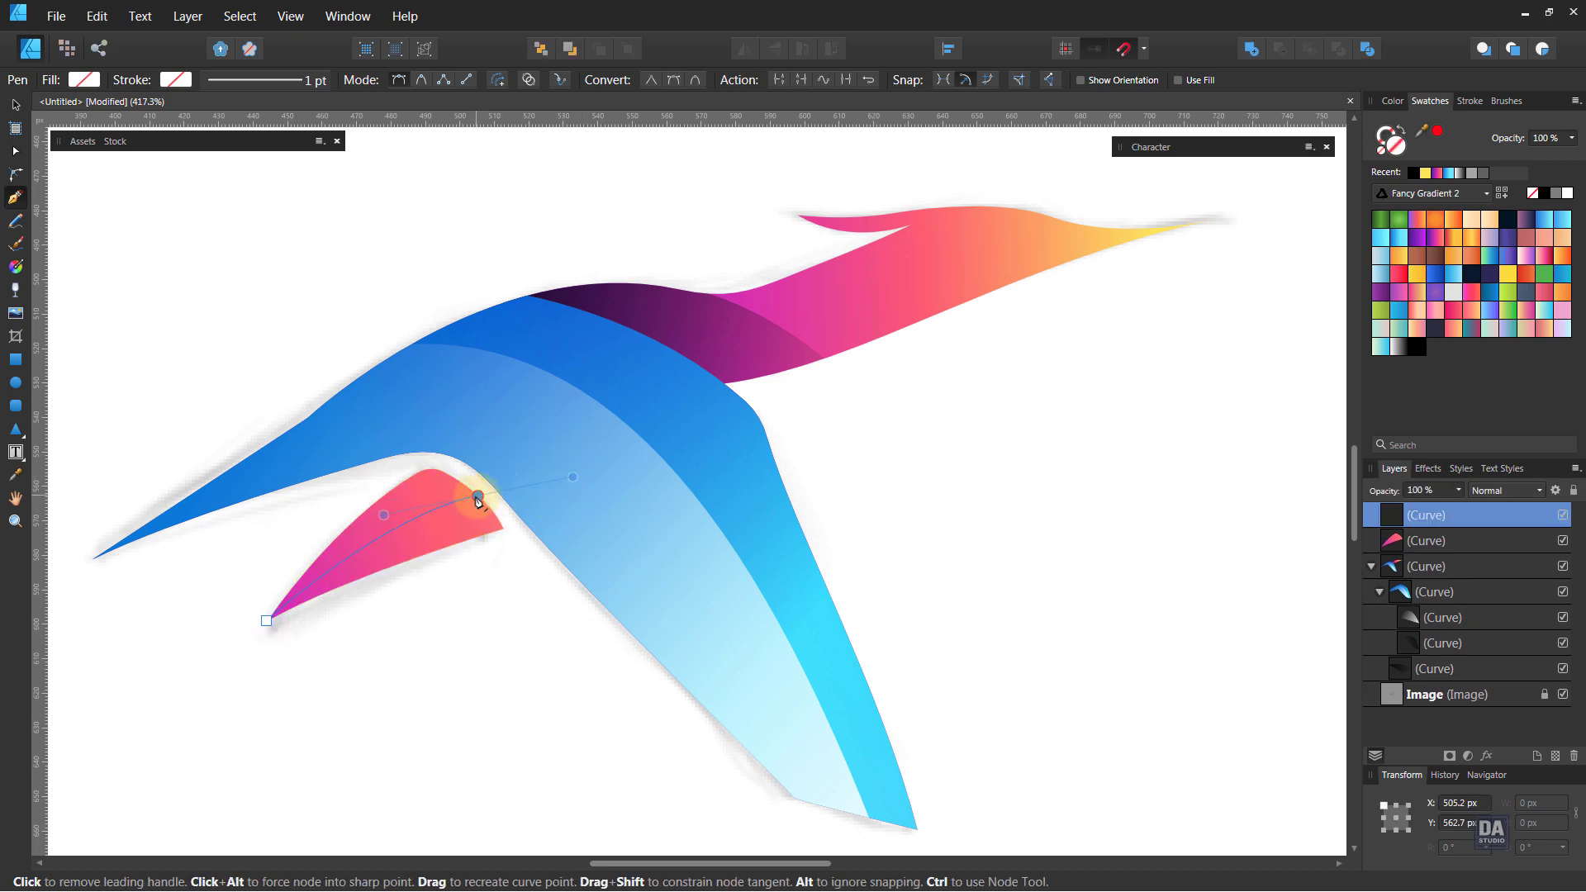
{"action": "mouse_move", "coordinate": [393, 466]}
{"action": "left_mouse_down"}
{"action": "mouse_move", "coordinate": [328, 506]}
{"action": "mouse_move", "coordinate": [418, 478]}
{"action": "left_mouse_up"}
{"action": "left_click", "coordinate": [392, 466]}
{"action": "key", "text": "ctrl+z"}
{"action": "key", "text": "ctrl+z"}
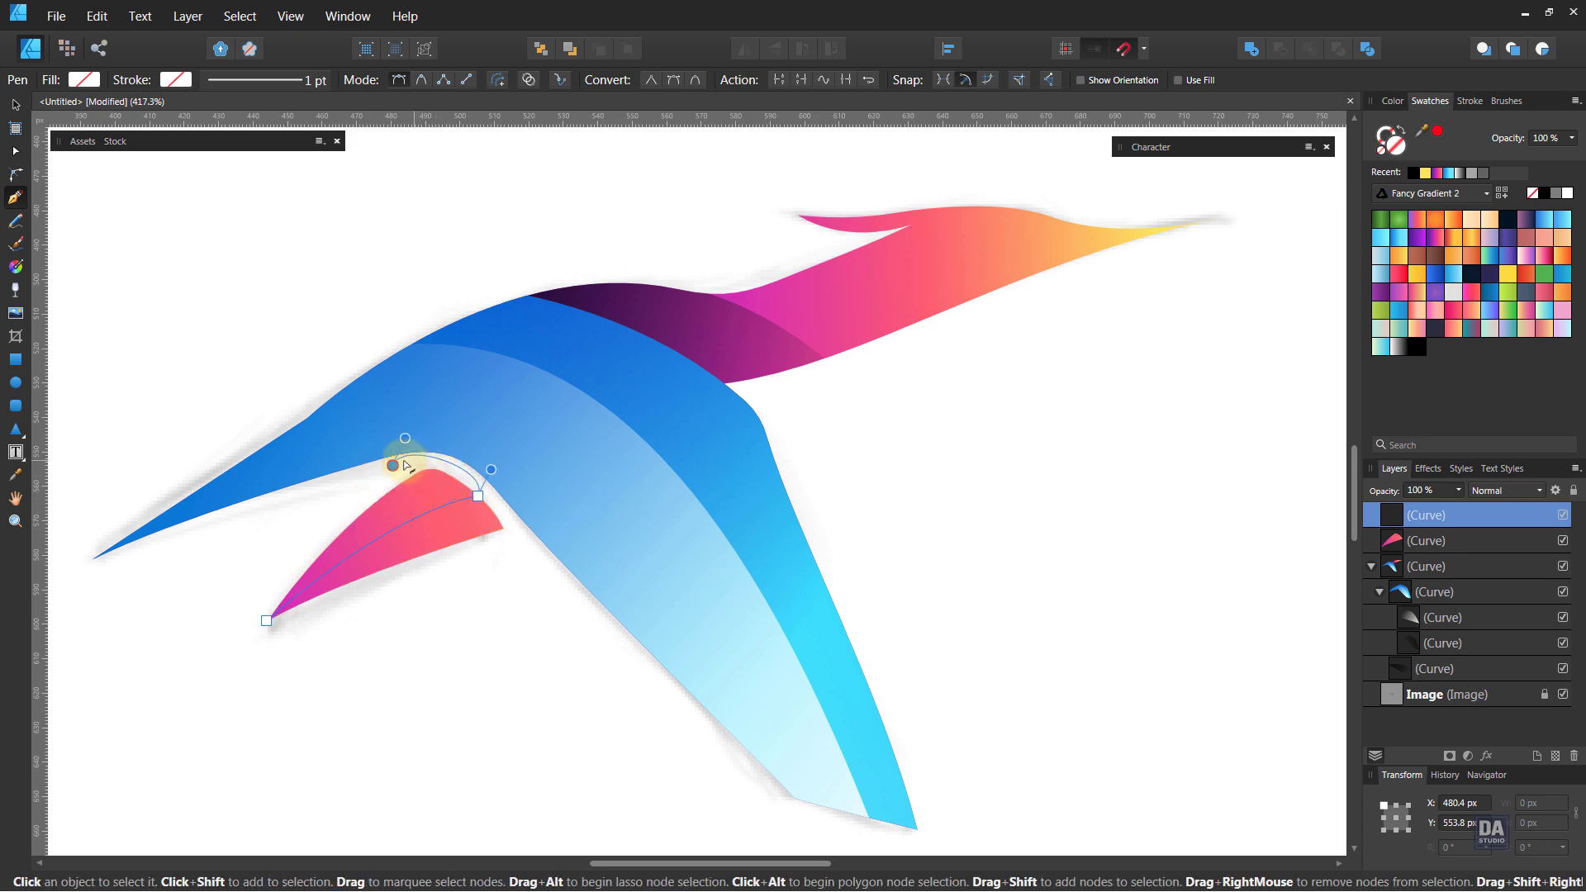
{"action": "left_click", "coordinate": [266, 620]}
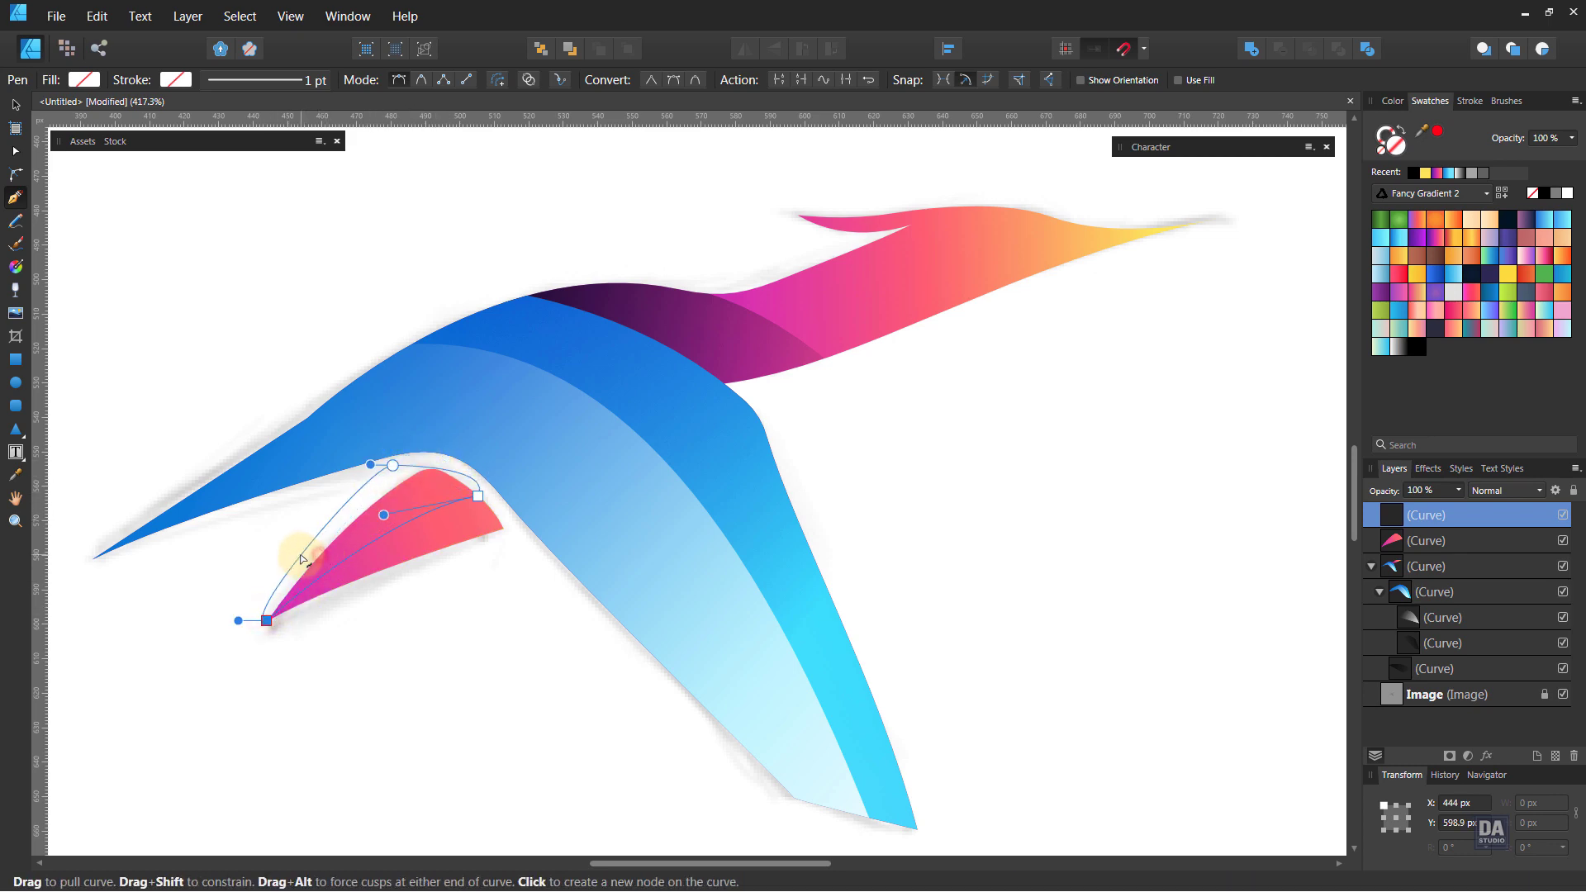
Fill the new shadow curve with the black transparent gradient and nest it inside the small wing's layer
{"action": "left_click", "coordinate": [1413, 347]}
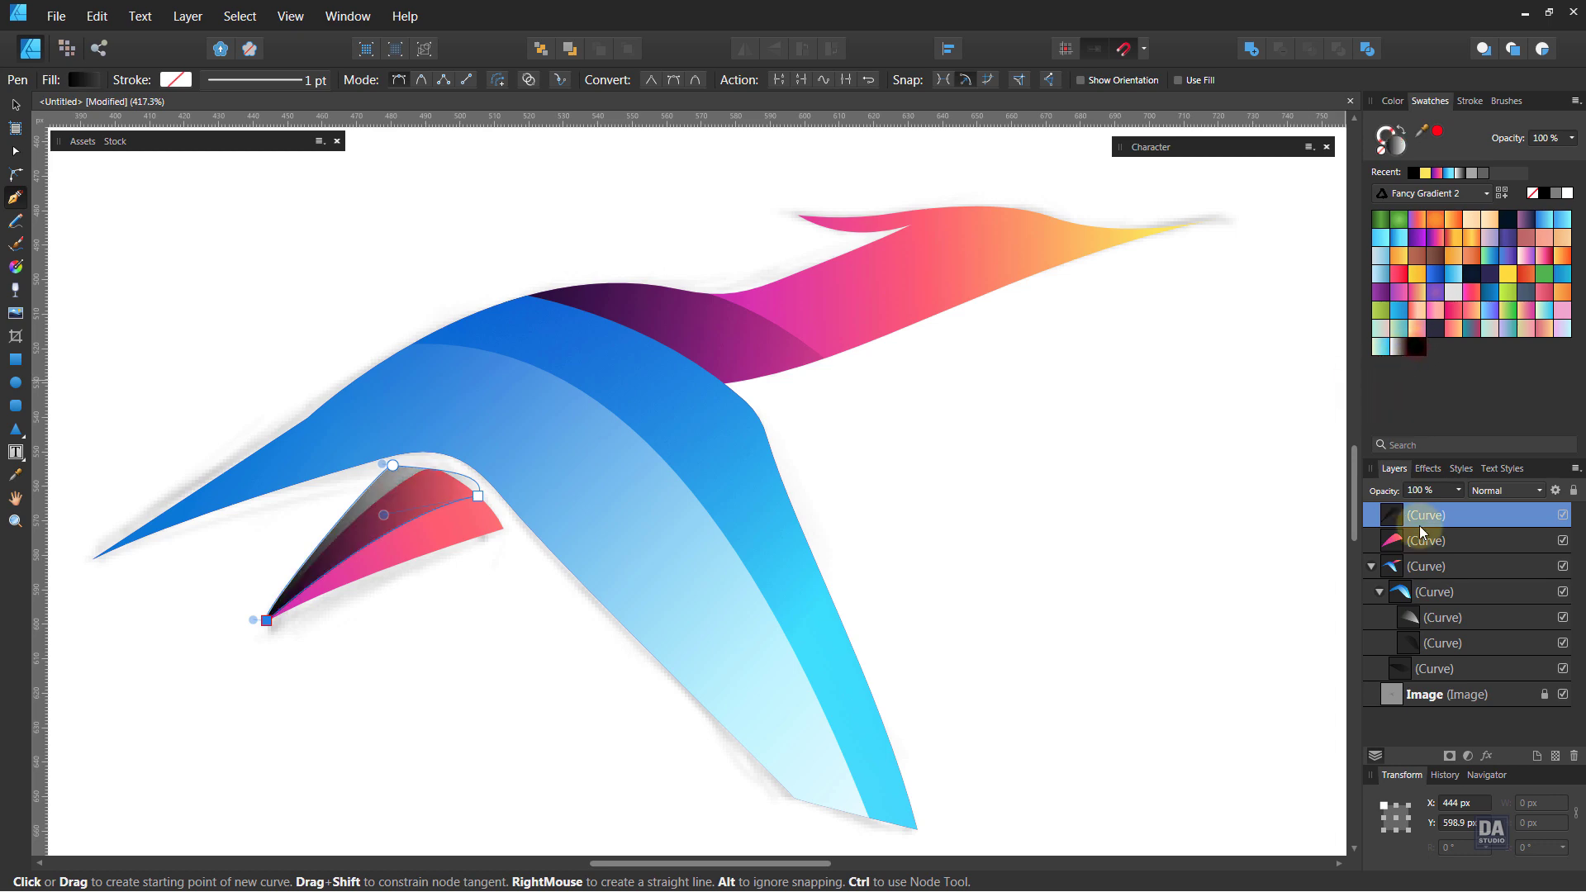
{"action": "left_click_drag", "start_coordinate": [1458, 524], "coordinate": [1449, 669]}
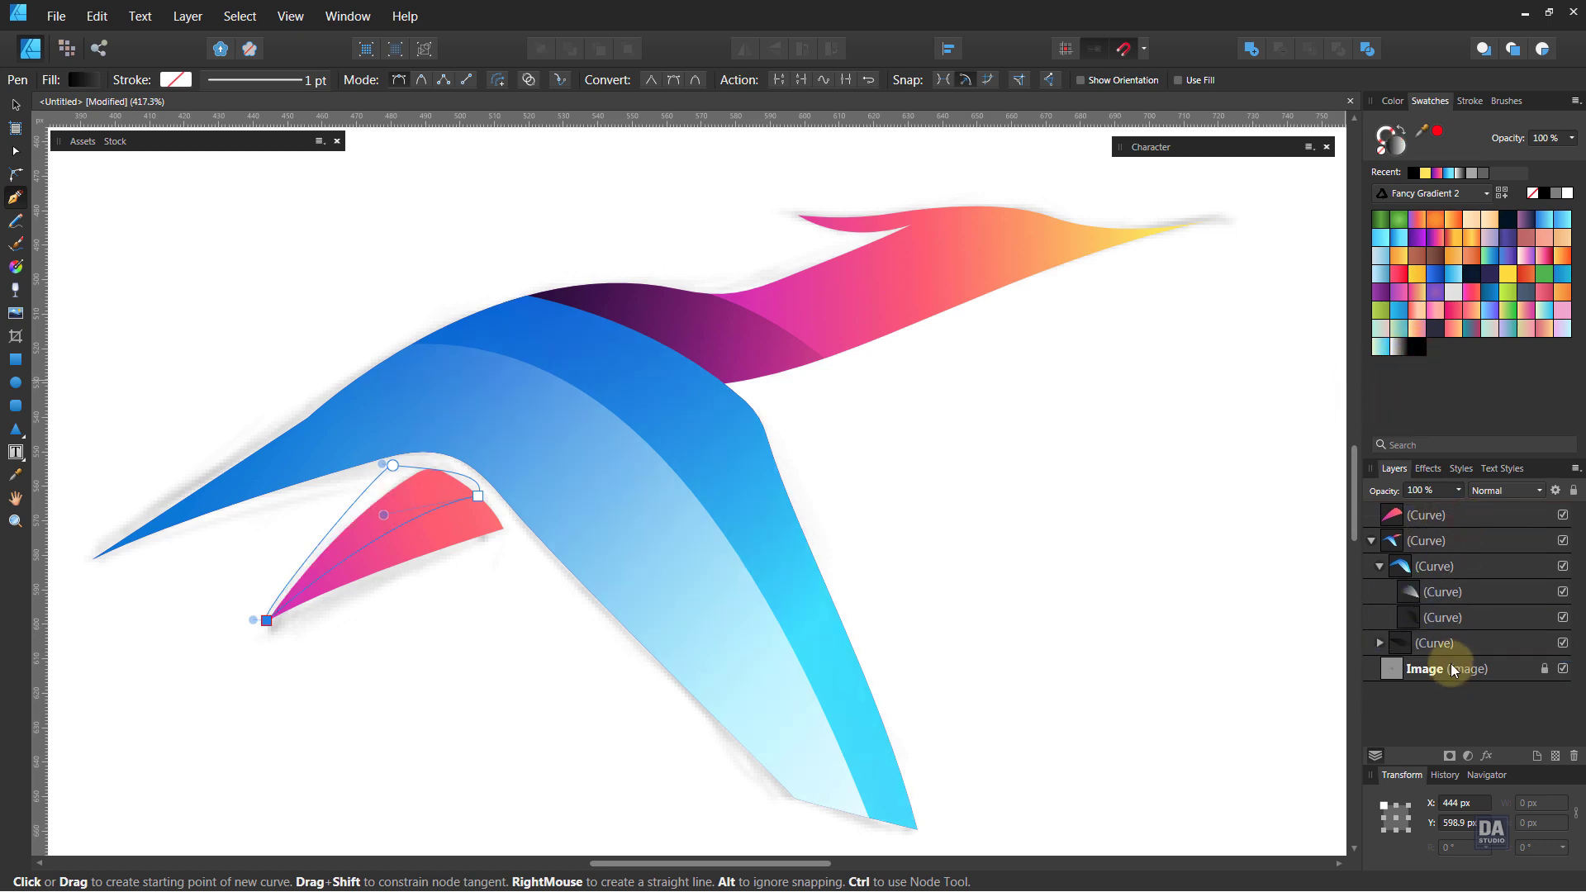
{"action": "key", "text": "ctrl+z"}
{"action": "left_click_drag", "start_coordinate": [1469, 524], "coordinate": [1468, 552]}
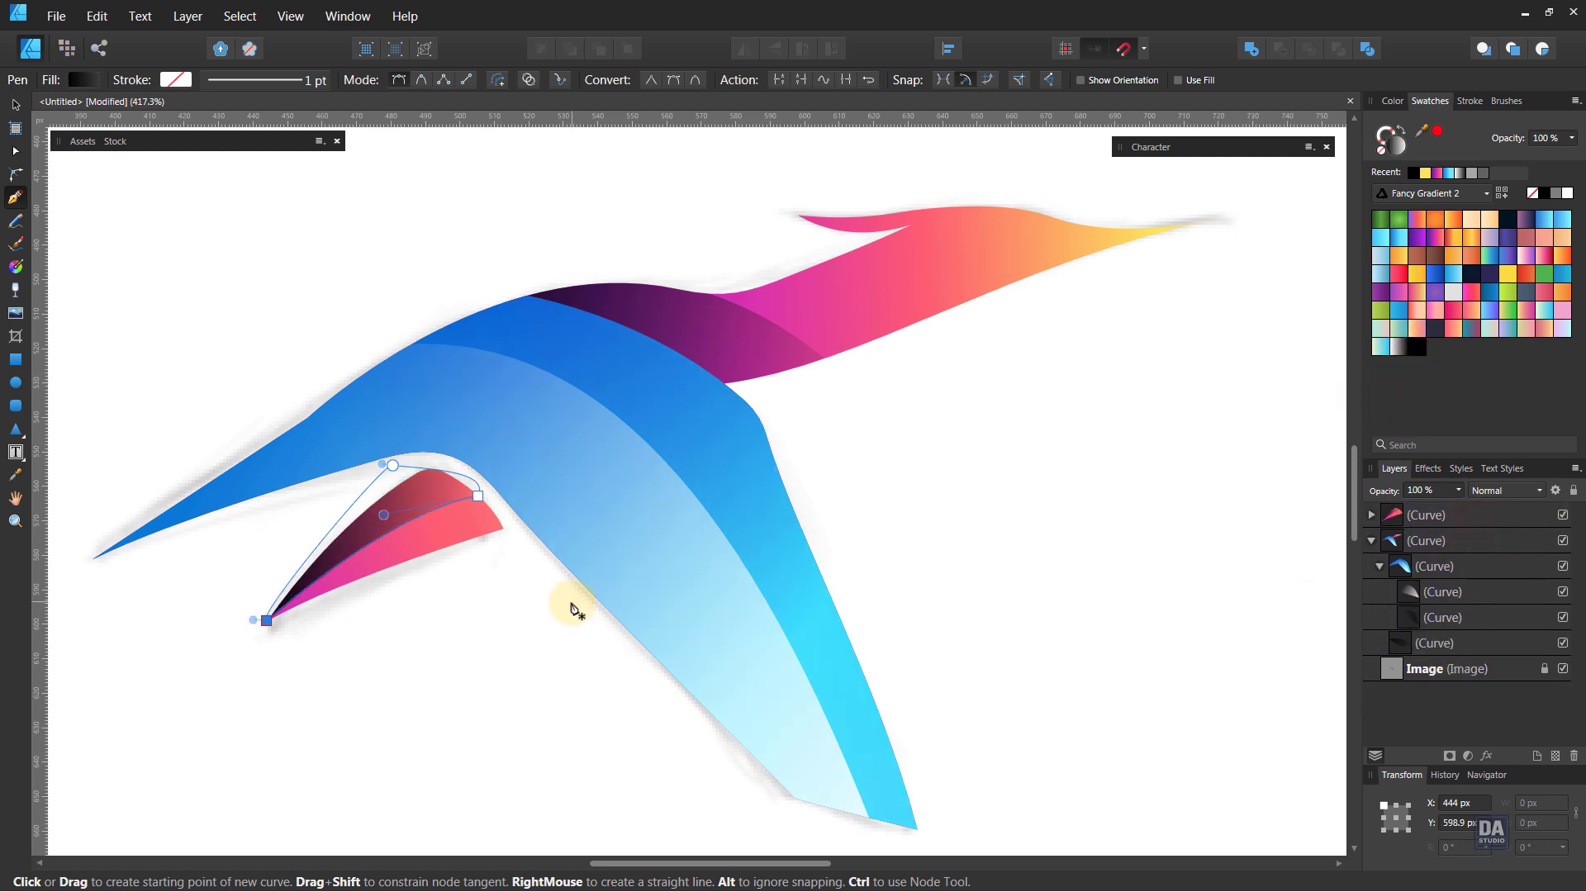
Run the small wing's shadow gradient from black beyond its wide end to transparent past its tip, and set the blend mode to Overlay
{"action": "key", "text": "g"}
{"action": "left_click_drag", "start_coordinate": [559, 472], "coordinate": [226, 633]}
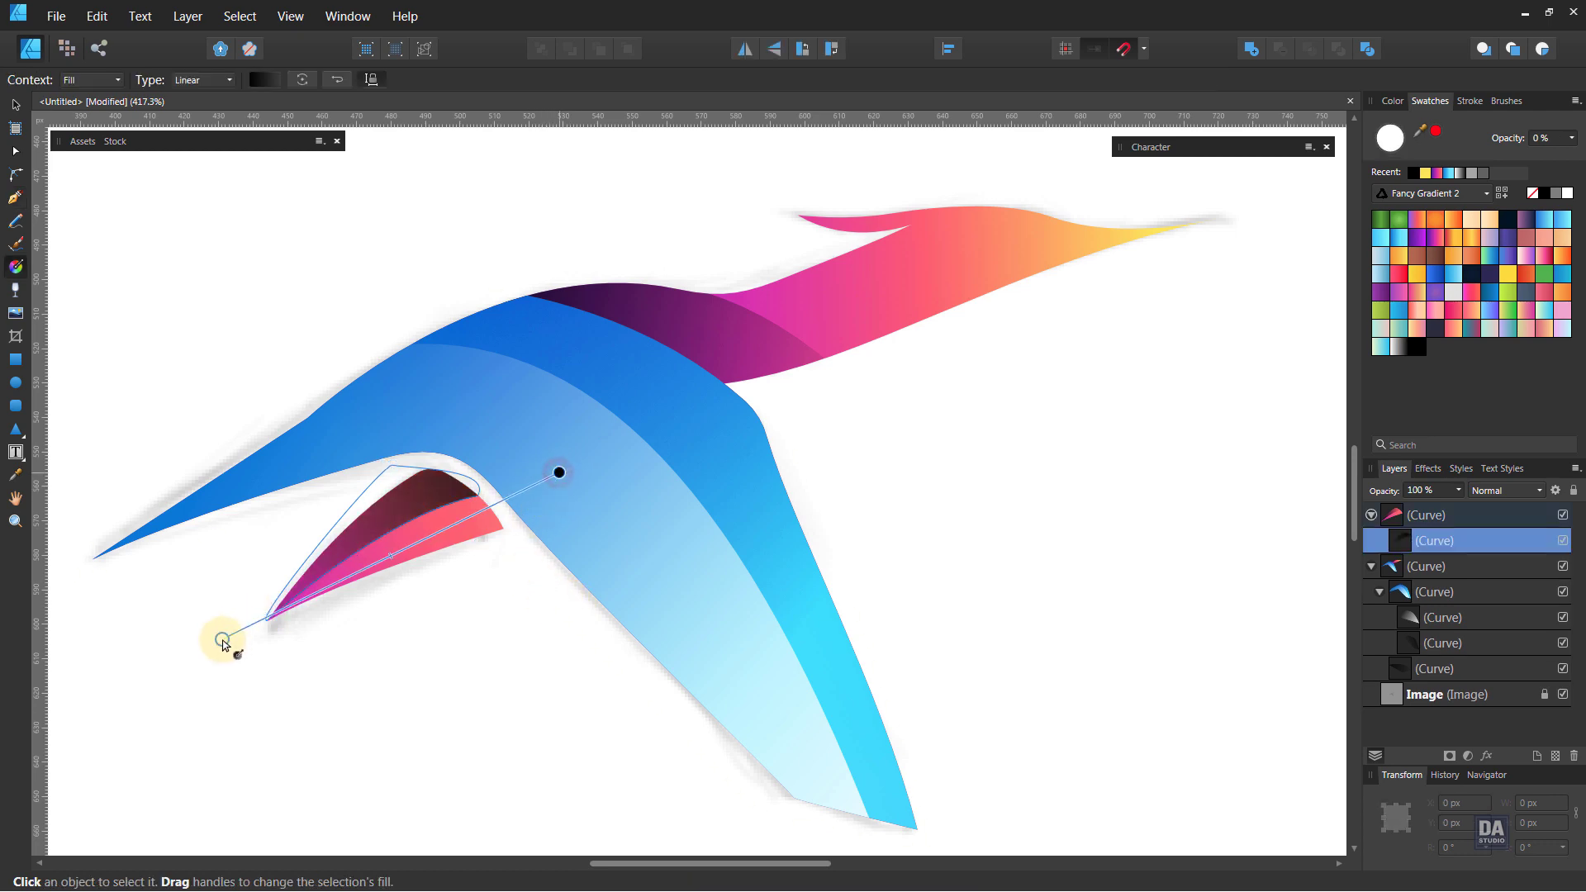
{"action": "left_click", "coordinate": [1486, 491]}
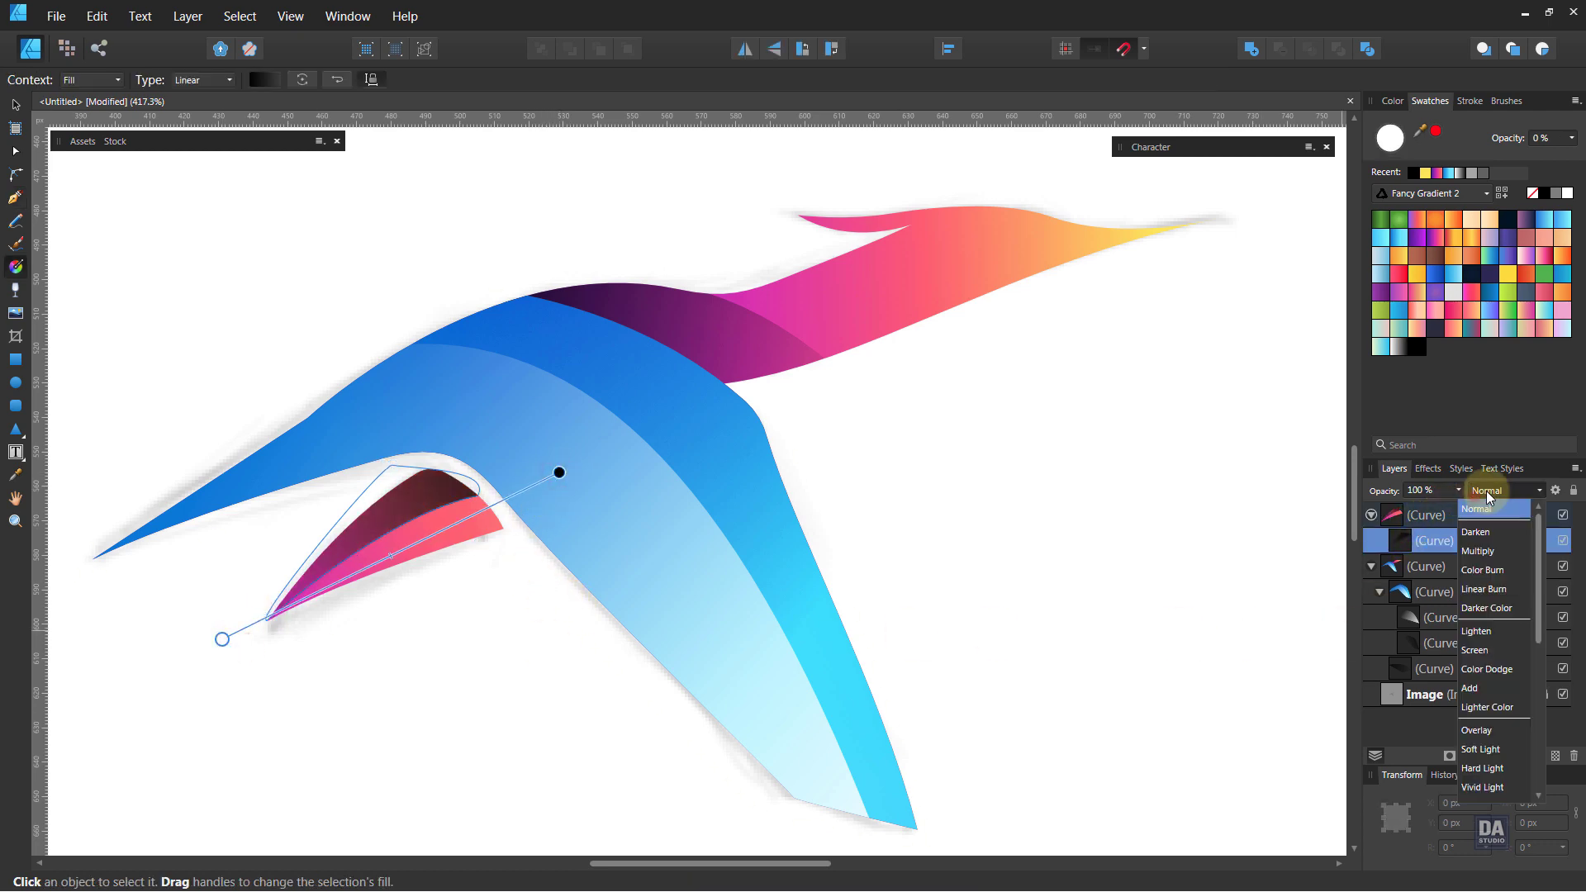
{"action": "left_click", "coordinate": [1474, 731]}
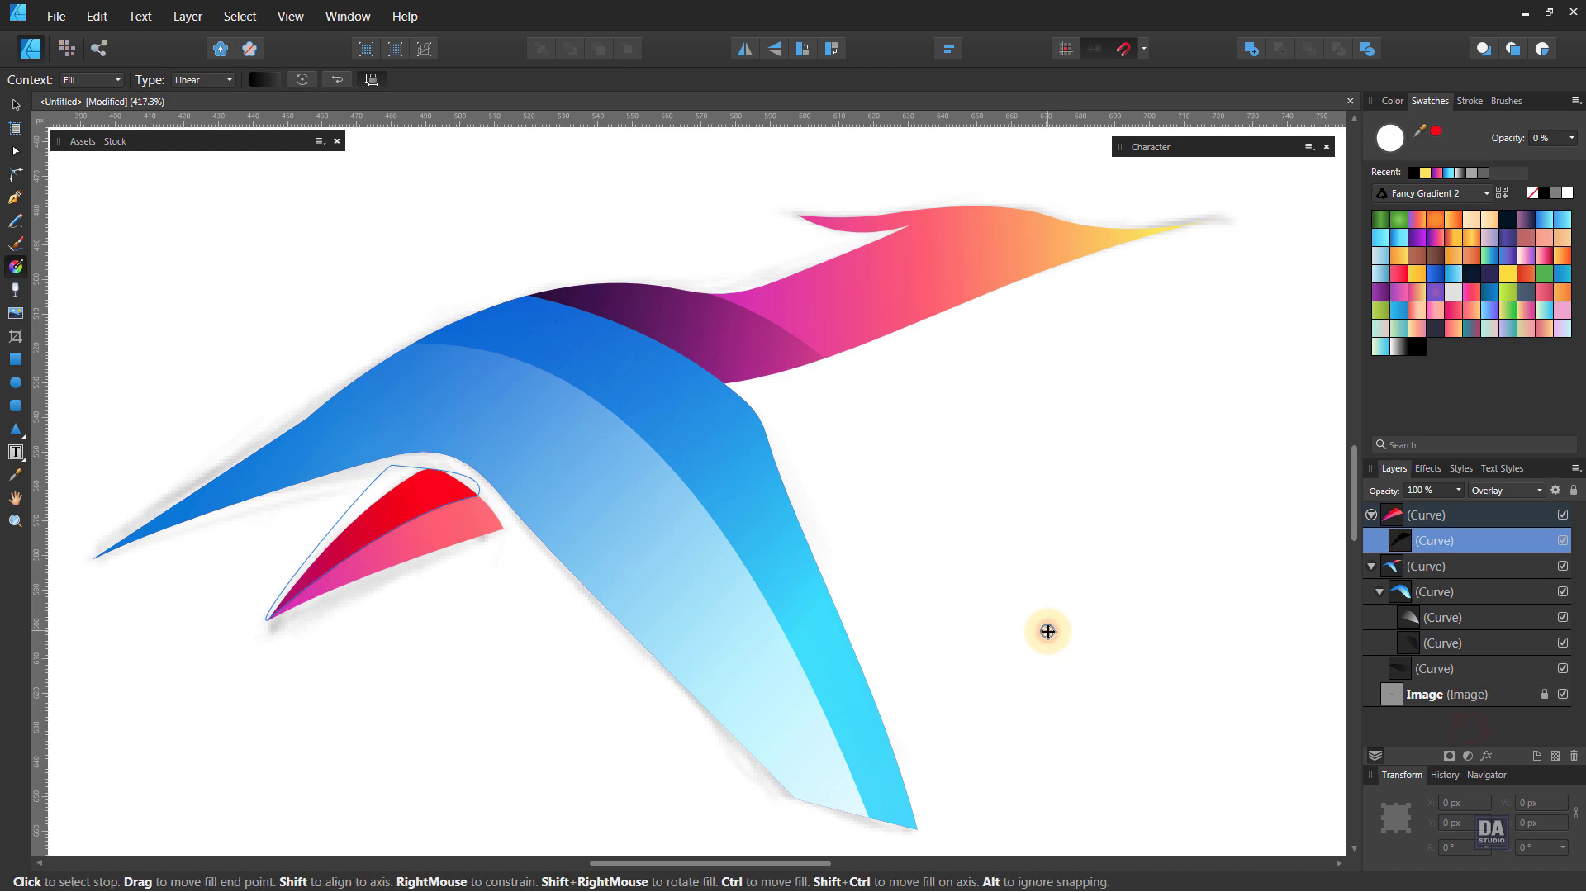
{"action": "key", "text": "v"}
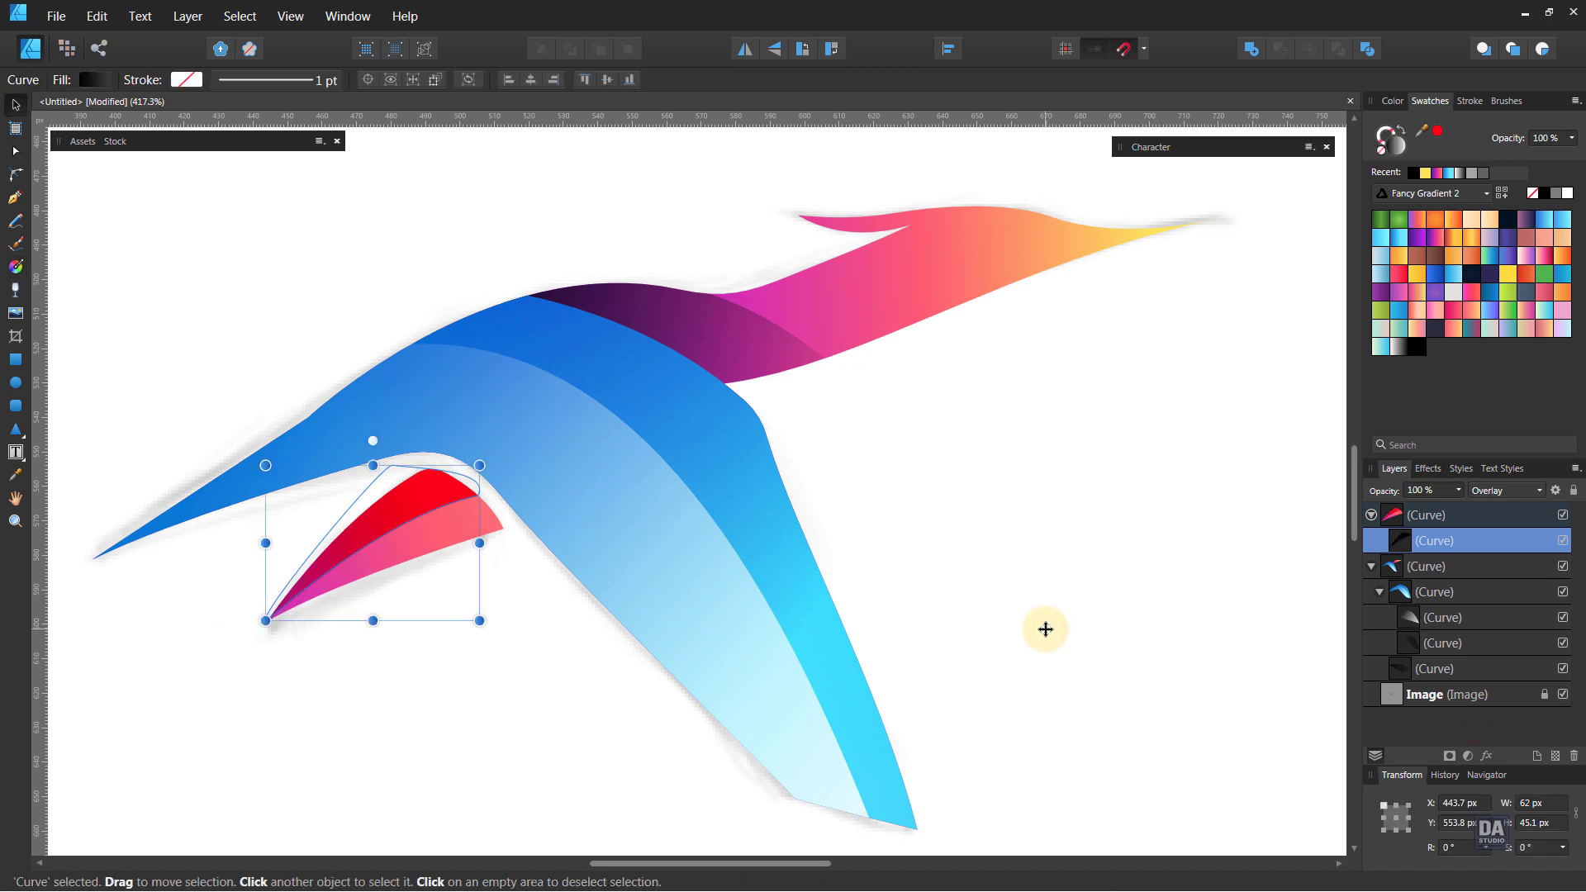
{"action": "left_click", "coordinate": [1044, 627]}
Draw an open Pen curve from the small wing's tip along its shadow edge and give it the white transparent gradient stroke
{"action": "key", "text": "space"}
{"action": "left_click_drag", "start_coordinate": [977, 583], "coordinate": [823, 527]}
{"action": "left_click_drag", "start_coordinate": [980, 540], "coordinate": [932, 548]}
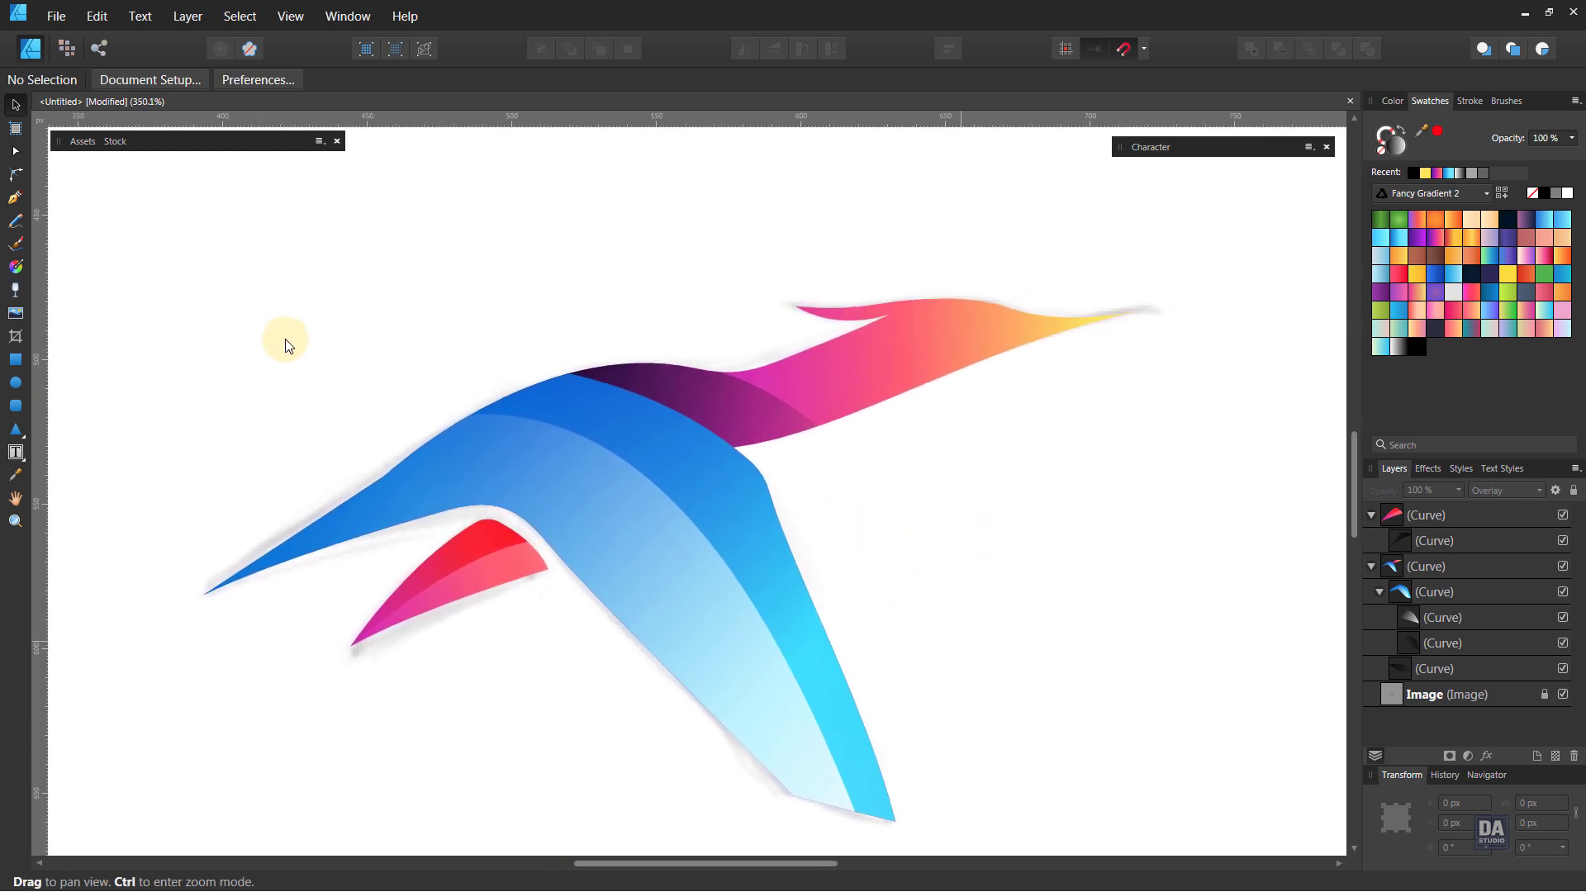
{"action": "left_click", "coordinate": [17, 201]}
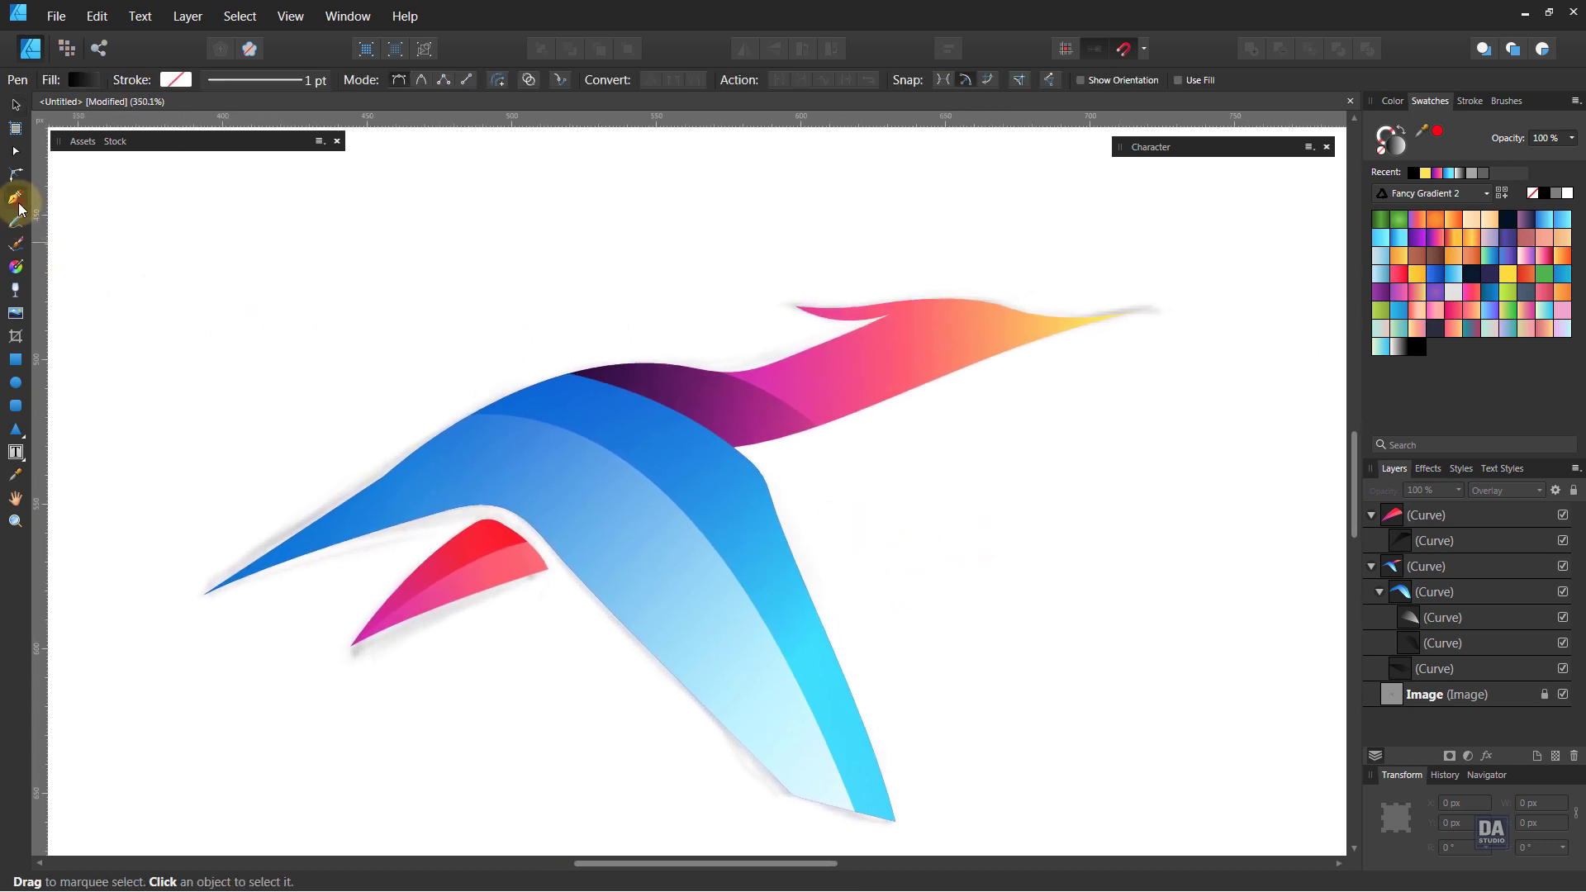
{"action": "left_click", "coordinate": [353, 646]}
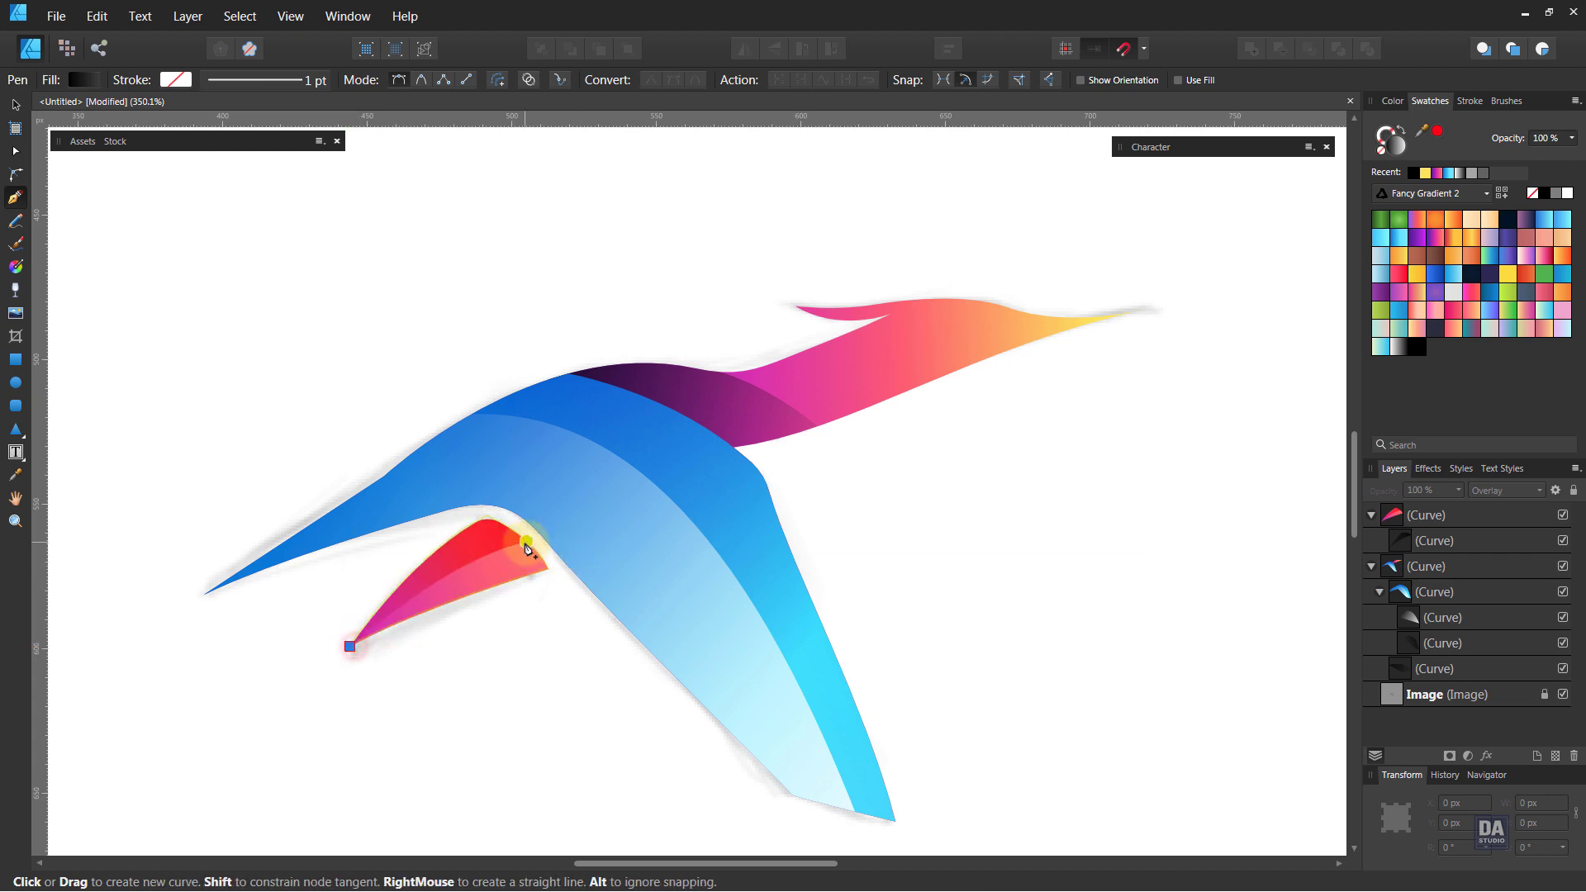
{"action": "left_click_drag", "start_coordinate": [529, 543], "coordinate": [612, 524]}
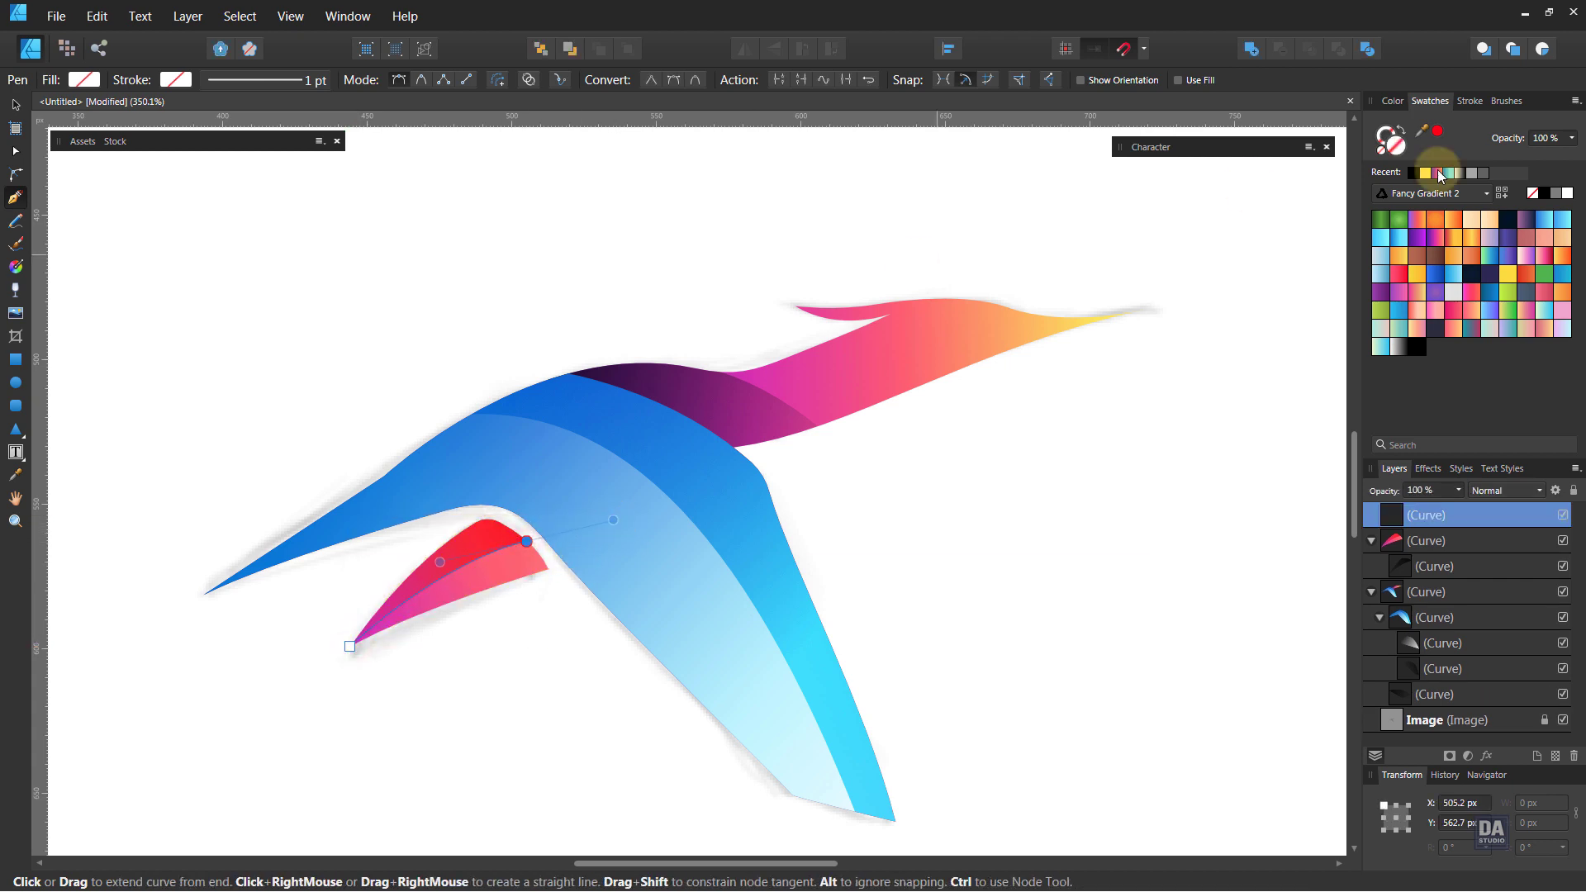
{"action": "left_click", "coordinate": [1399, 348]}
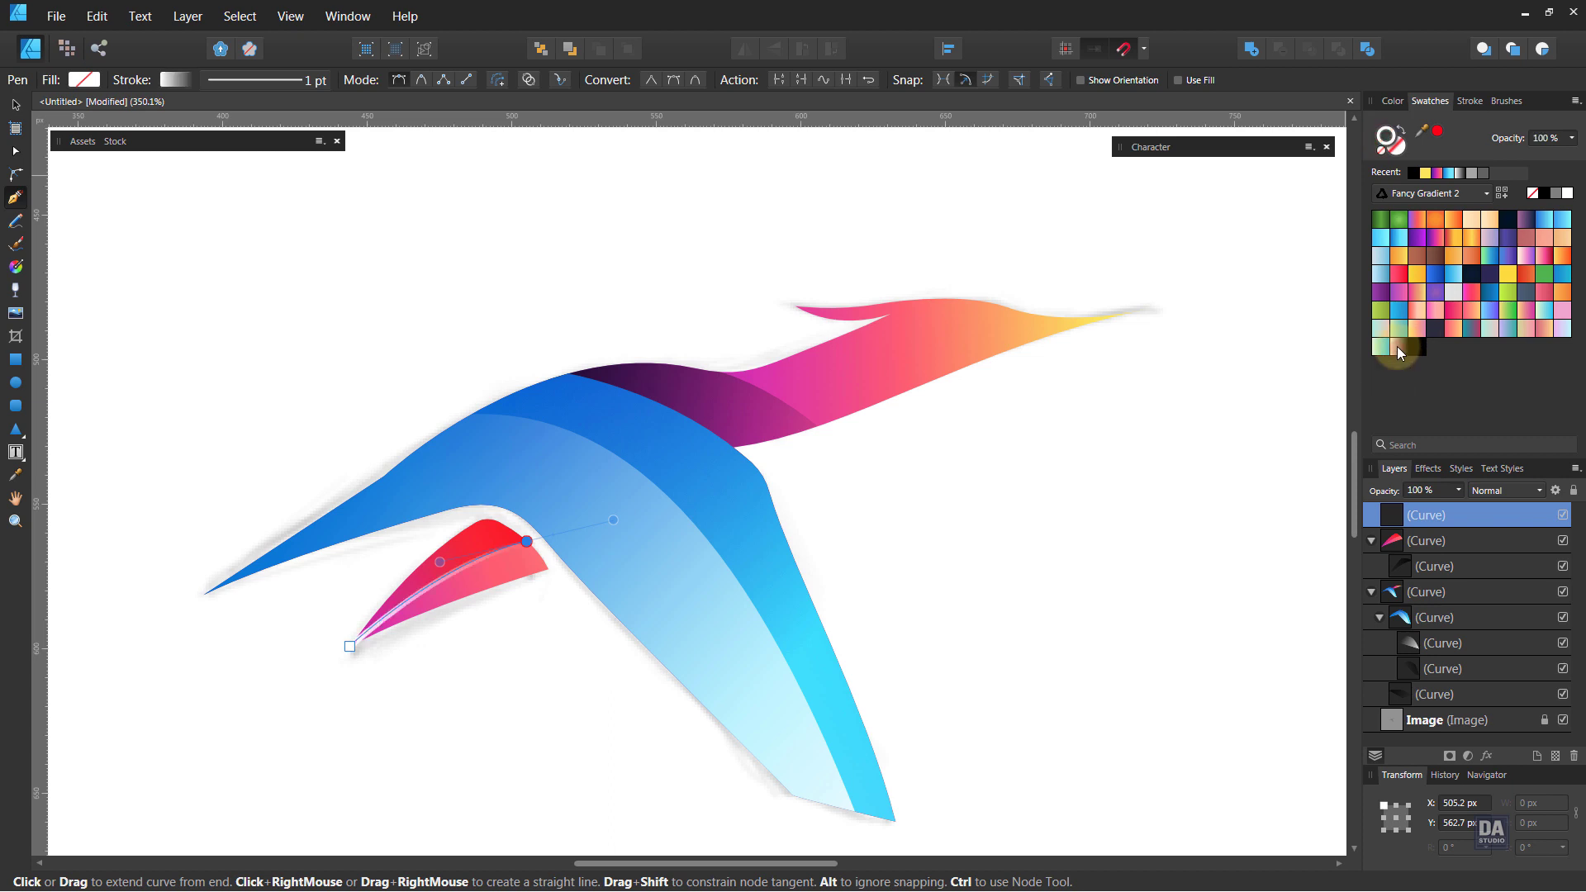
Shape the small wing line's pressure profile so the stroke is full width in the middle and tapers at both ends
{"action": "left_click", "coordinate": [1471, 100]}
{"action": "left_click", "coordinate": [1527, 351]}
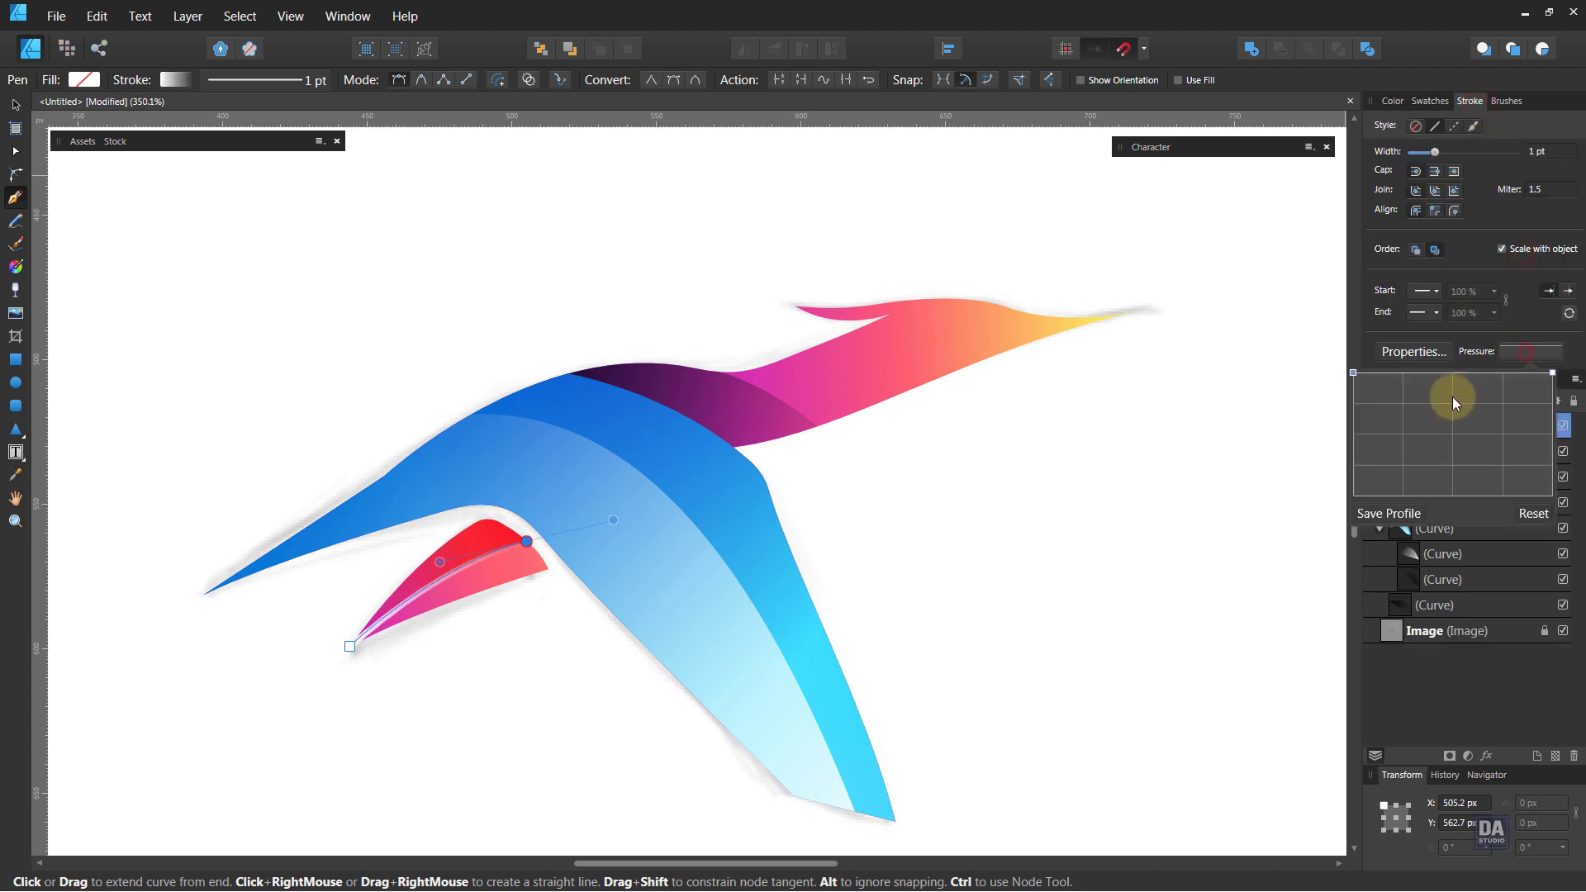
{"action": "left_click", "coordinate": [1452, 375]}
{"action": "left_click_drag", "start_coordinate": [1356, 374], "coordinate": [1340, 471]}
Set the line's stroke gradient to Elliptical, centre it midway along the line, extend it almost to the wide end, and deselect it
{"action": "left_click", "coordinate": [17, 269]}
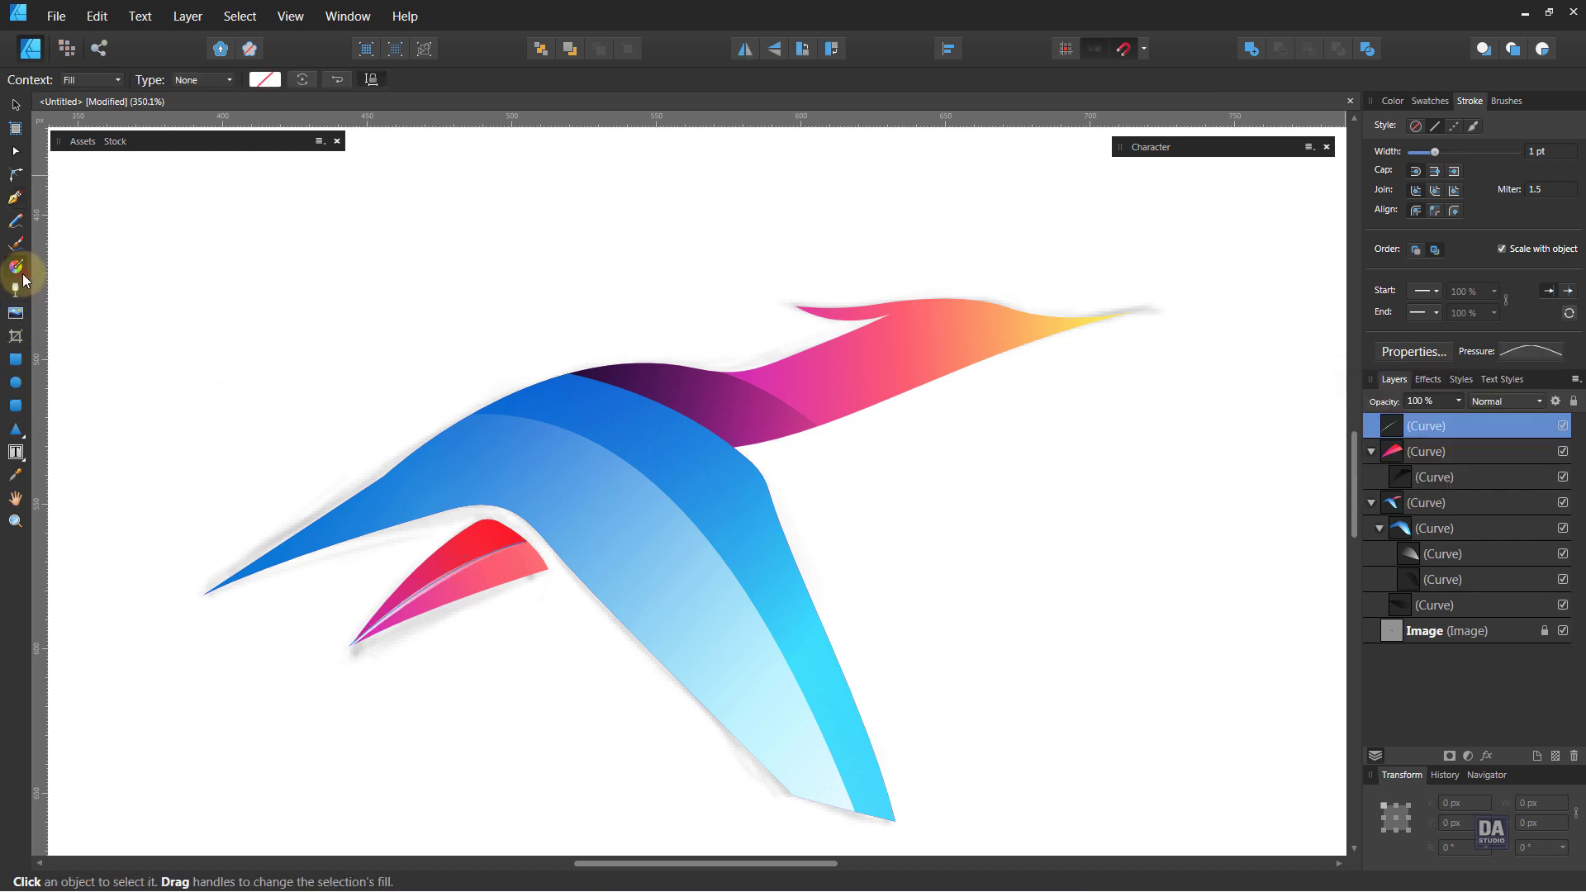
{"action": "left_click", "coordinate": [91, 79]}
{"action": "left_click", "coordinate": [91, 121]}
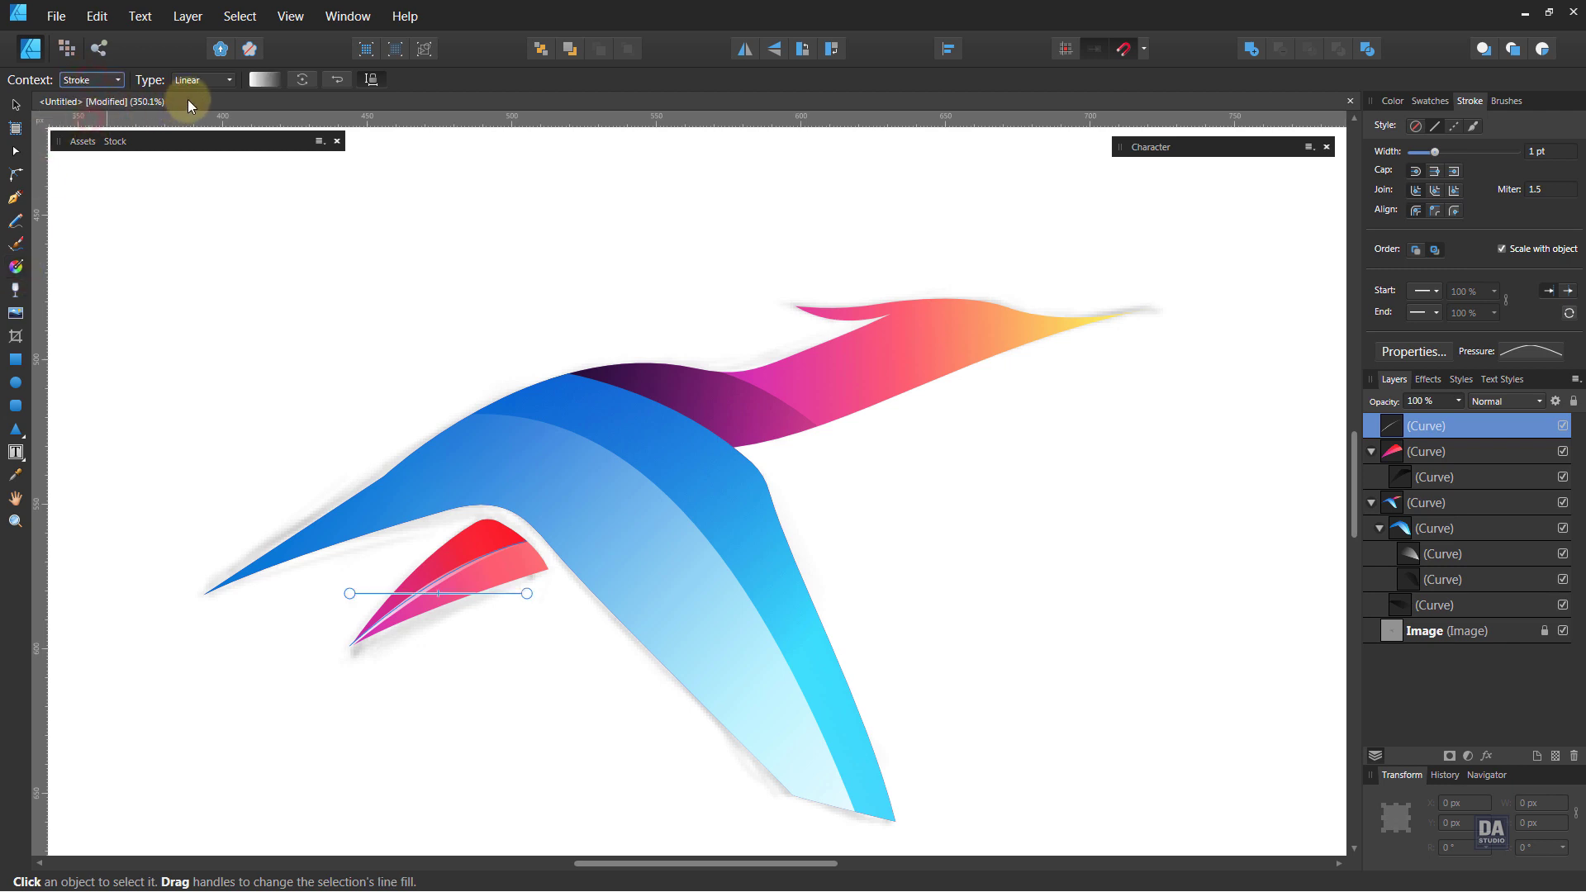
{"action": "left_click", "coordinate": [198, 80]}
{"action": "left_click", "coordinate": [199, 156]}
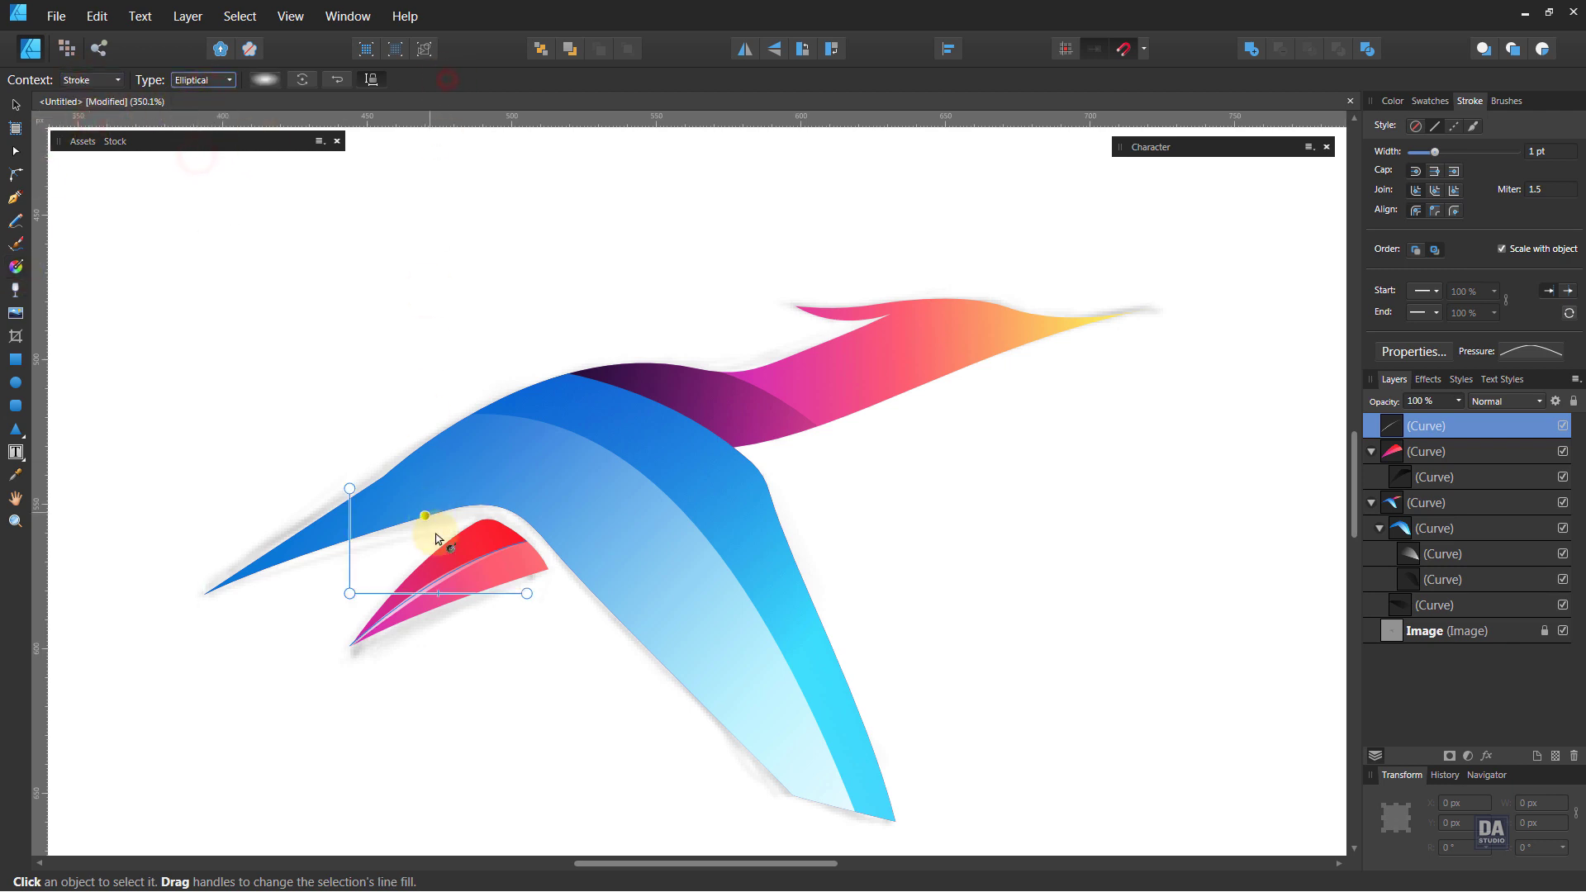
{"action": "left_click_drag", "start_coordinate": [438, 582], "coordinate": [513, 545]}
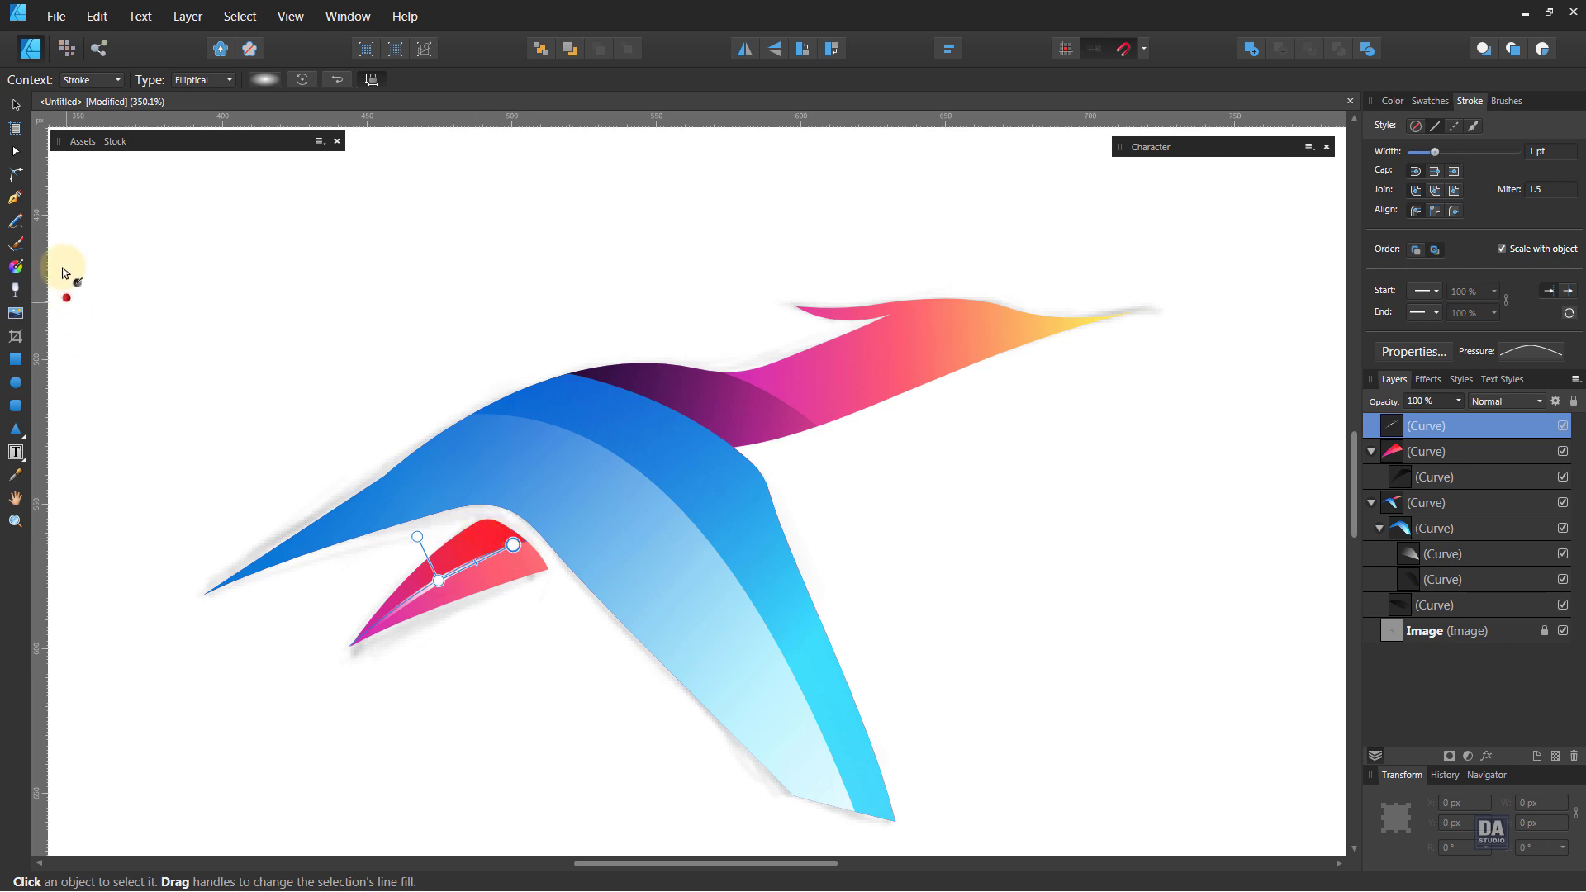
{"action": "left_click", "coordinate": [16, 105]}
{"action": "left_click", "coordinate": [315, 432]}
Draw an open Pen curve along the large wing's light shading edge, from the wing's upper edge to near its lower tip
{"action": "left_click_drag", "start_coordinate": [584, 488], "coordinate": [616, 492]}
{"action": "key", "text": "p"}
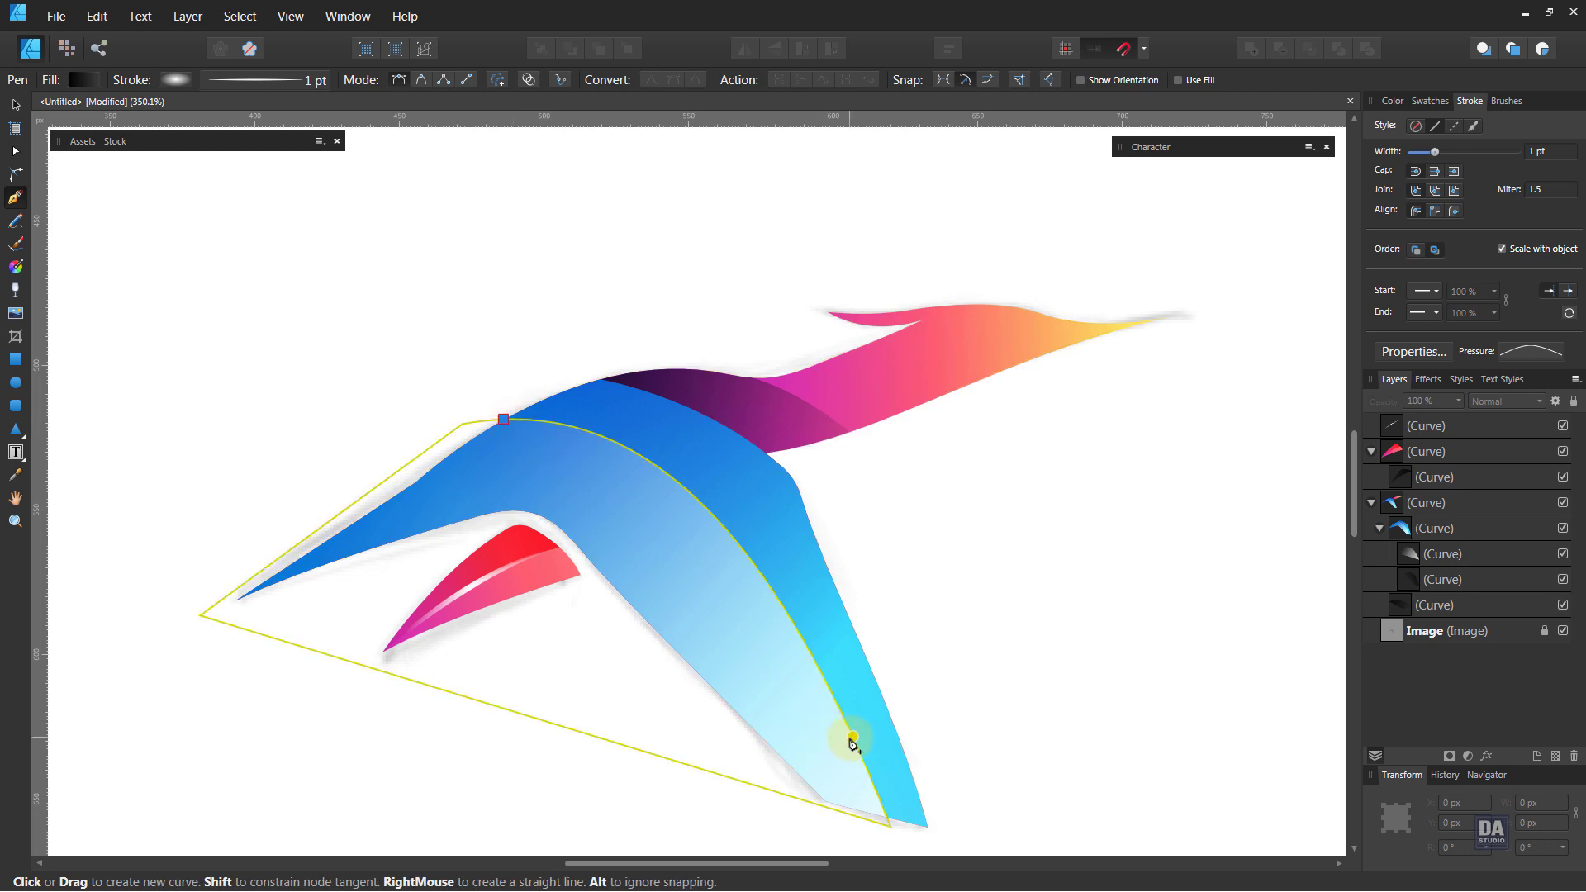
{"action": "left_click_drag", "start_coordinate": [903, 782], "coordinate": [881, 689]}
{"action": "left_click_drag", "start_coordinate": [855, 606], "coordinate": [766, 544]}
{"action": "left_click_drag", "start_coordinate": [850, 682], "coordinate": [905, 784]}
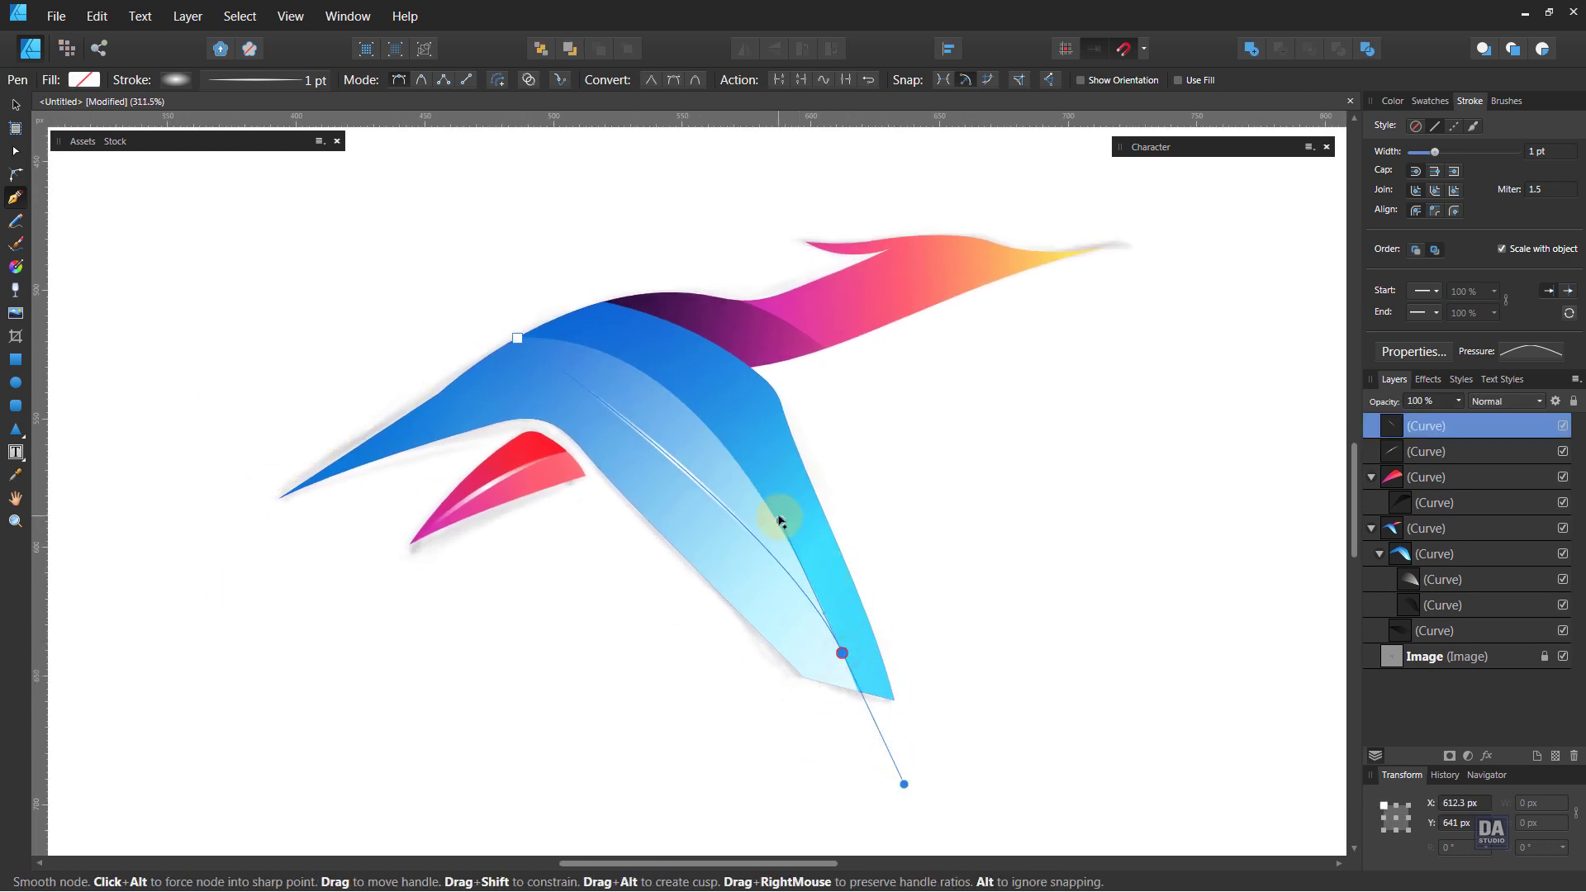
Reshape the large wing highlight curve with its end handles so it bows along the light shading edge, and deselect it
{"action": "left_click_drag", "start_coordinate": [780, 520], "coordinate": [765, 433]}
{"action": "left_click_drag", "start_coordinate": [567, 363], "coordinate": [606, 322]}
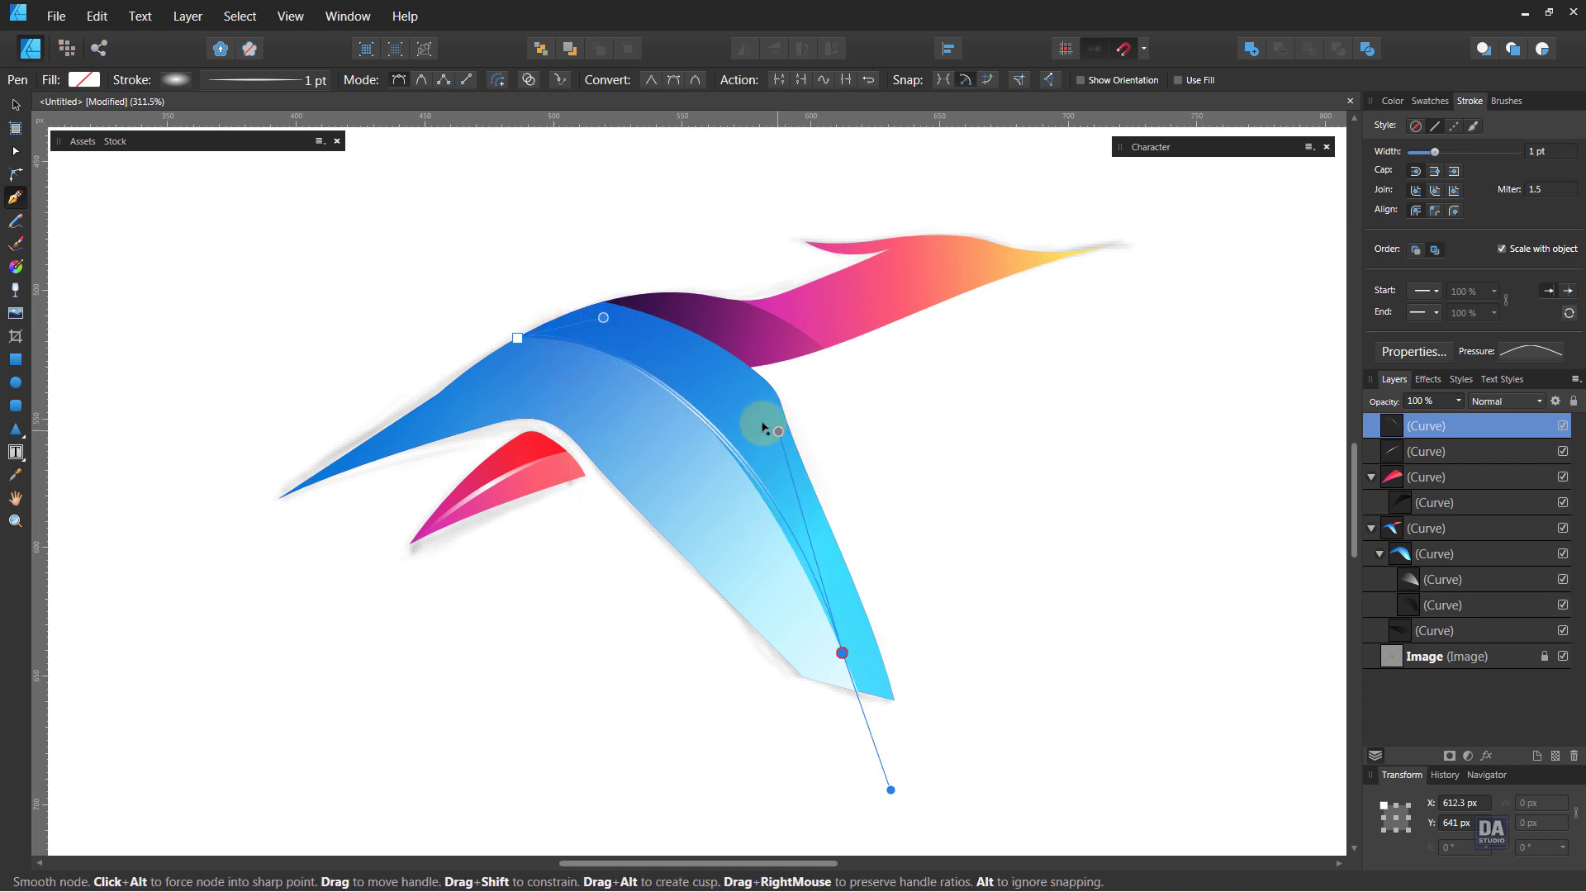
{"action": "left_click_drag", "start_coordinate": [778, 431], "coordinate": [739, 408]}
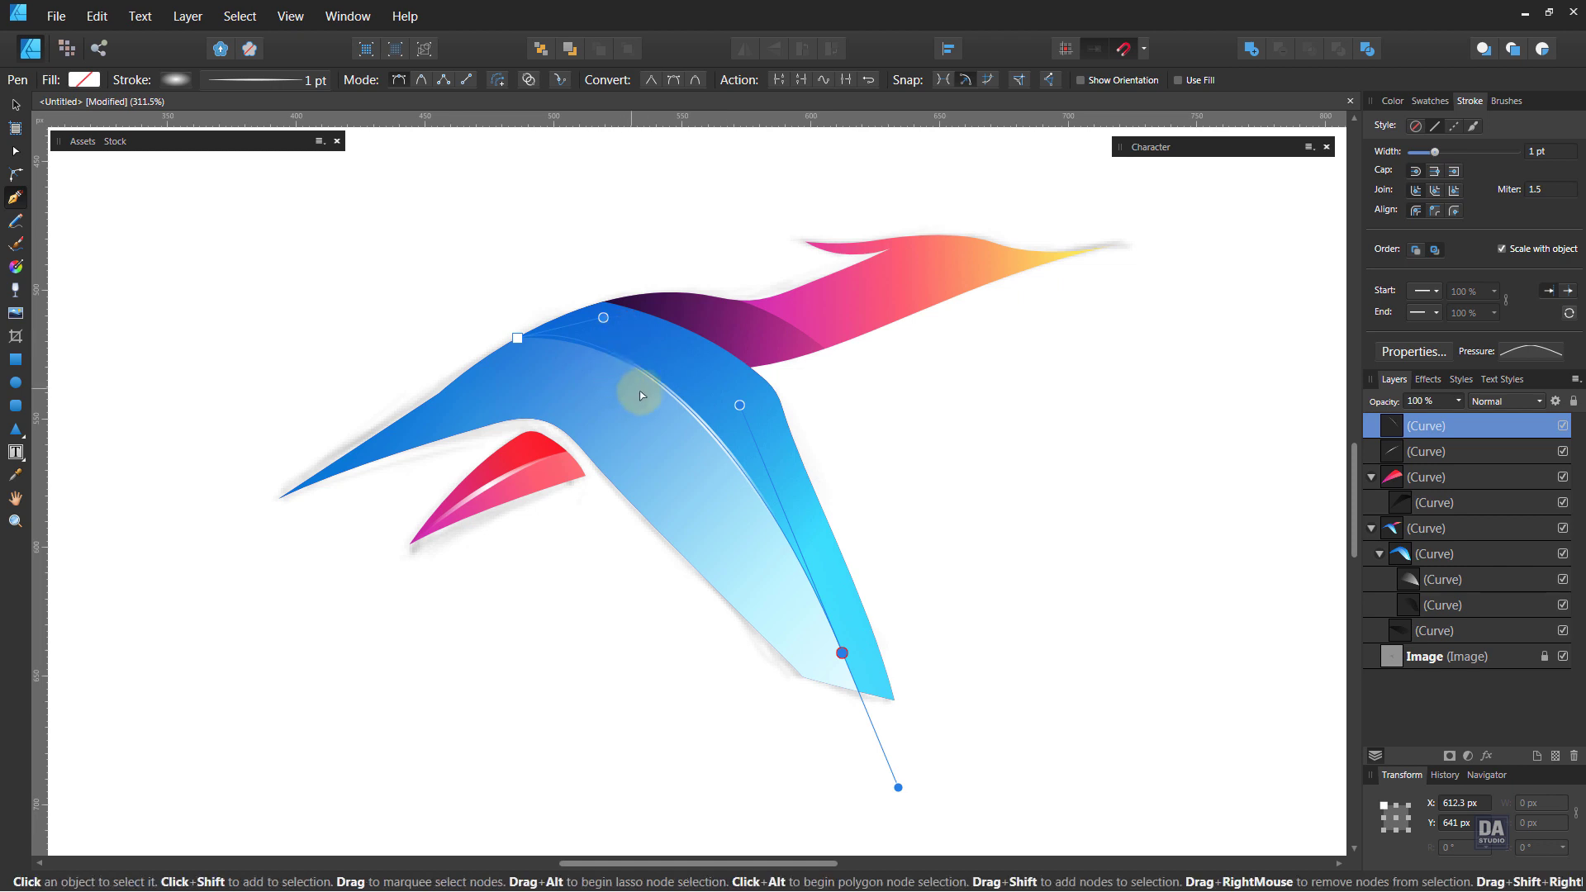
{"action": "scroll", "coordinate": [611, 355], "scroll_direction": "up", "scroll_amount": 3}
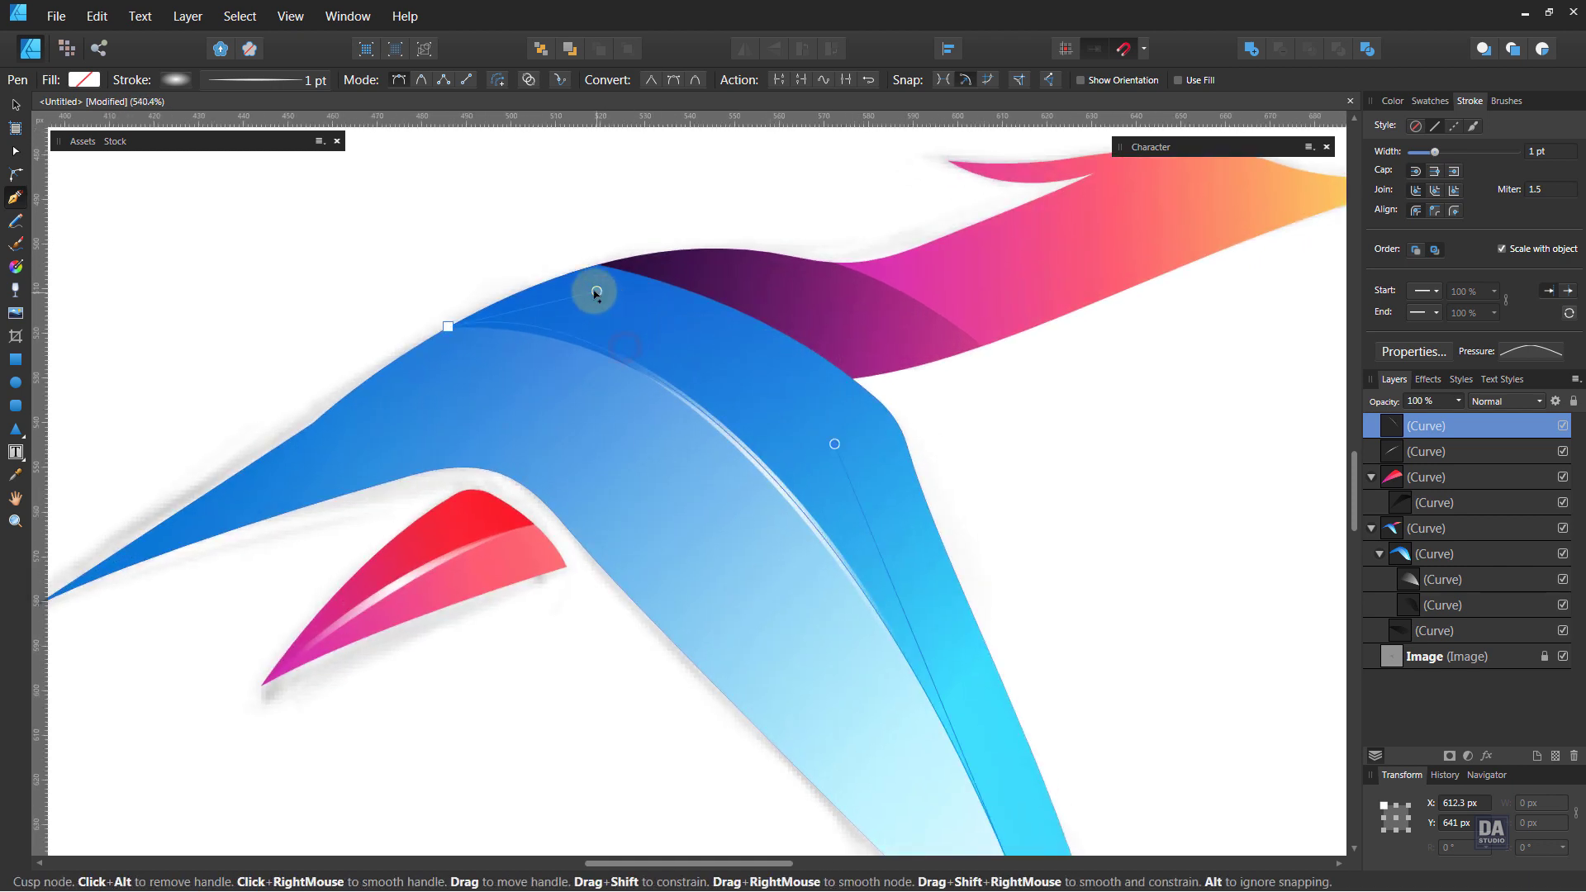
{"action": "left_click_drag", "start_coordinate": [596, 292], "coordinate": [588, 314]}
{"action": "left_click_drag", "start_coordinate": [836, 446], "coordinate": [832, 423]}
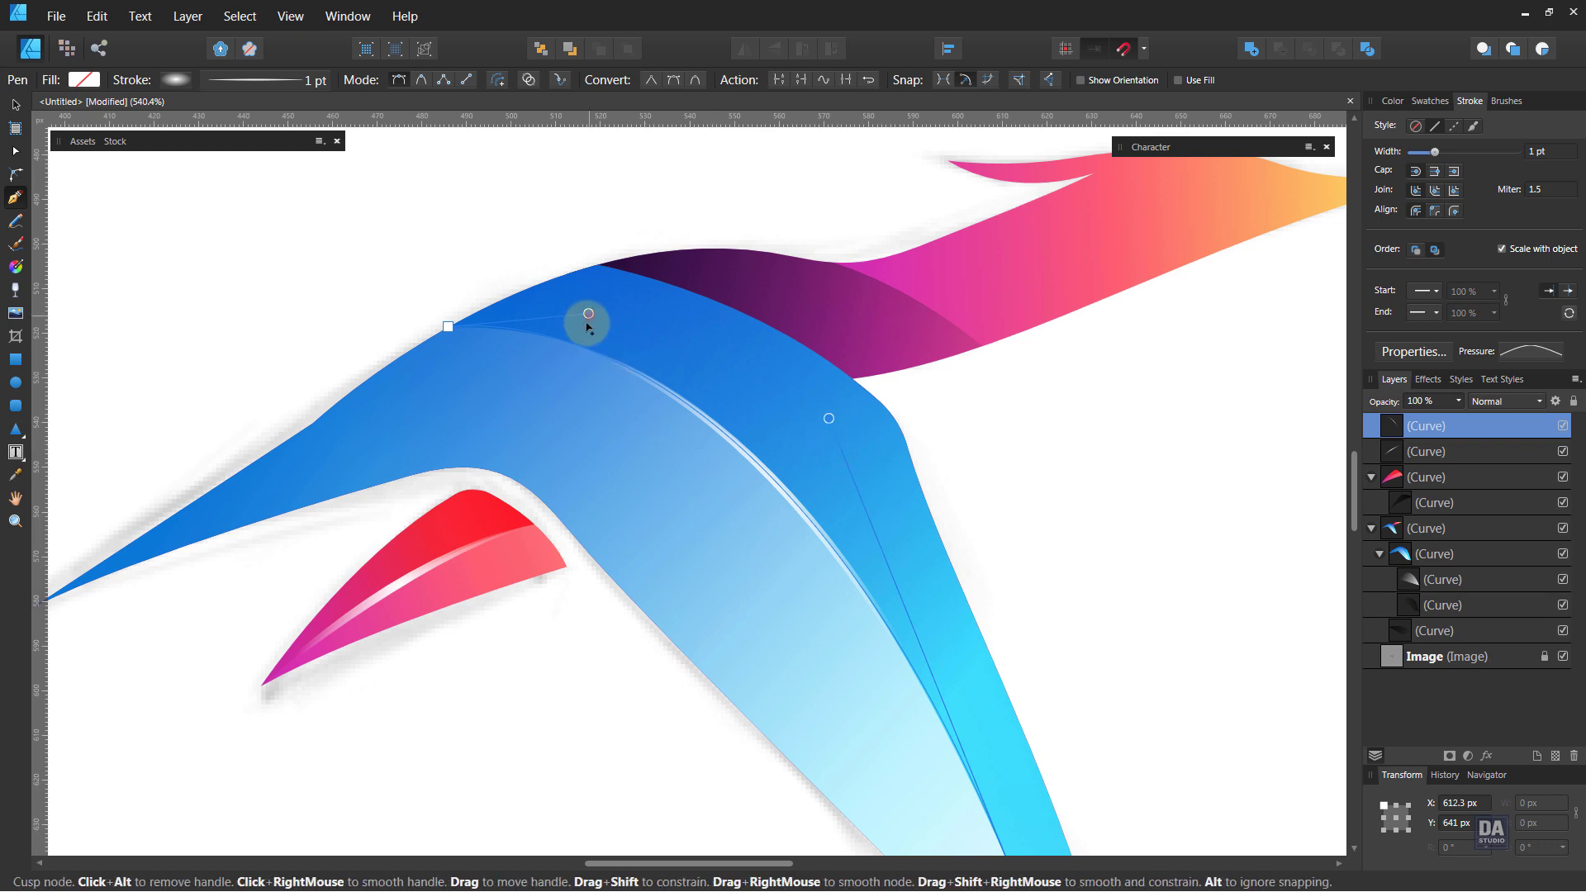
{"action": "left_click_drag", "start_coordinate": [589, 314], "coordinate": [587, 323]}
{"action": "left_click_drag", "start_coordinate": [829, 419], "coordinate": [797, 383]}
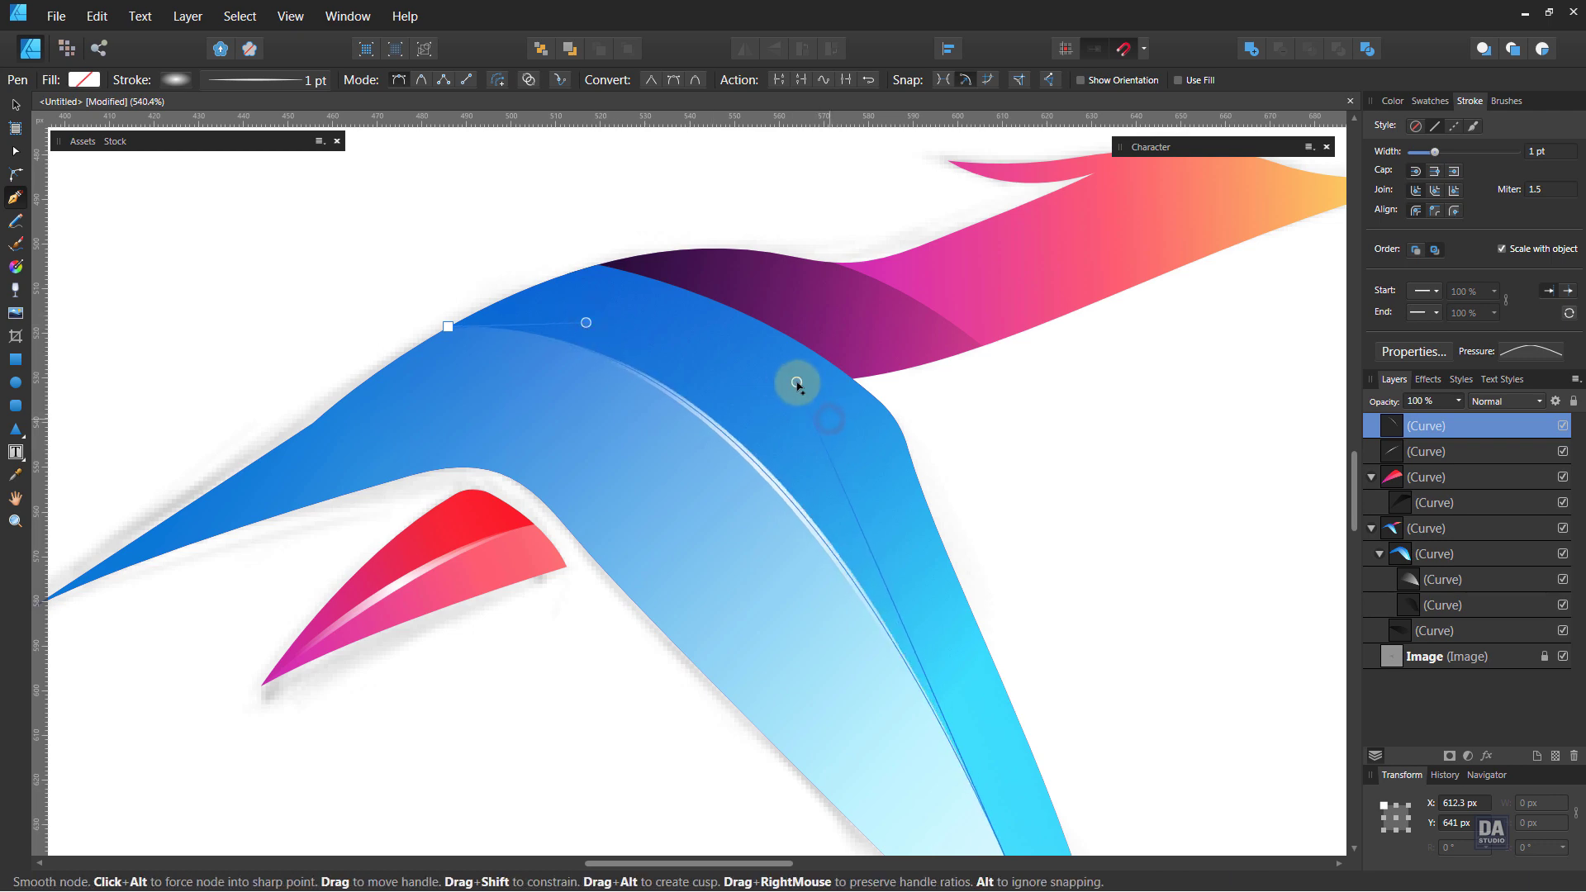
{"action": "left_click", "coordinate": [1040, 469], "text": "ctrl"}
Draw an open Pen curve along the edge where the blue wing overlaps the dark part of the body, and deselect it
{"action": "left_click_drag", "start_coordinate": [873, 457], "coordinate": [513, 319]}
{"action": "left_click_drag", "start_coordinate": [985, 459], "coordinate": [749, 464]}
{"action": "left_click_drag", "start_coordinate": [590, 406], "coordinate": [648, 397]}
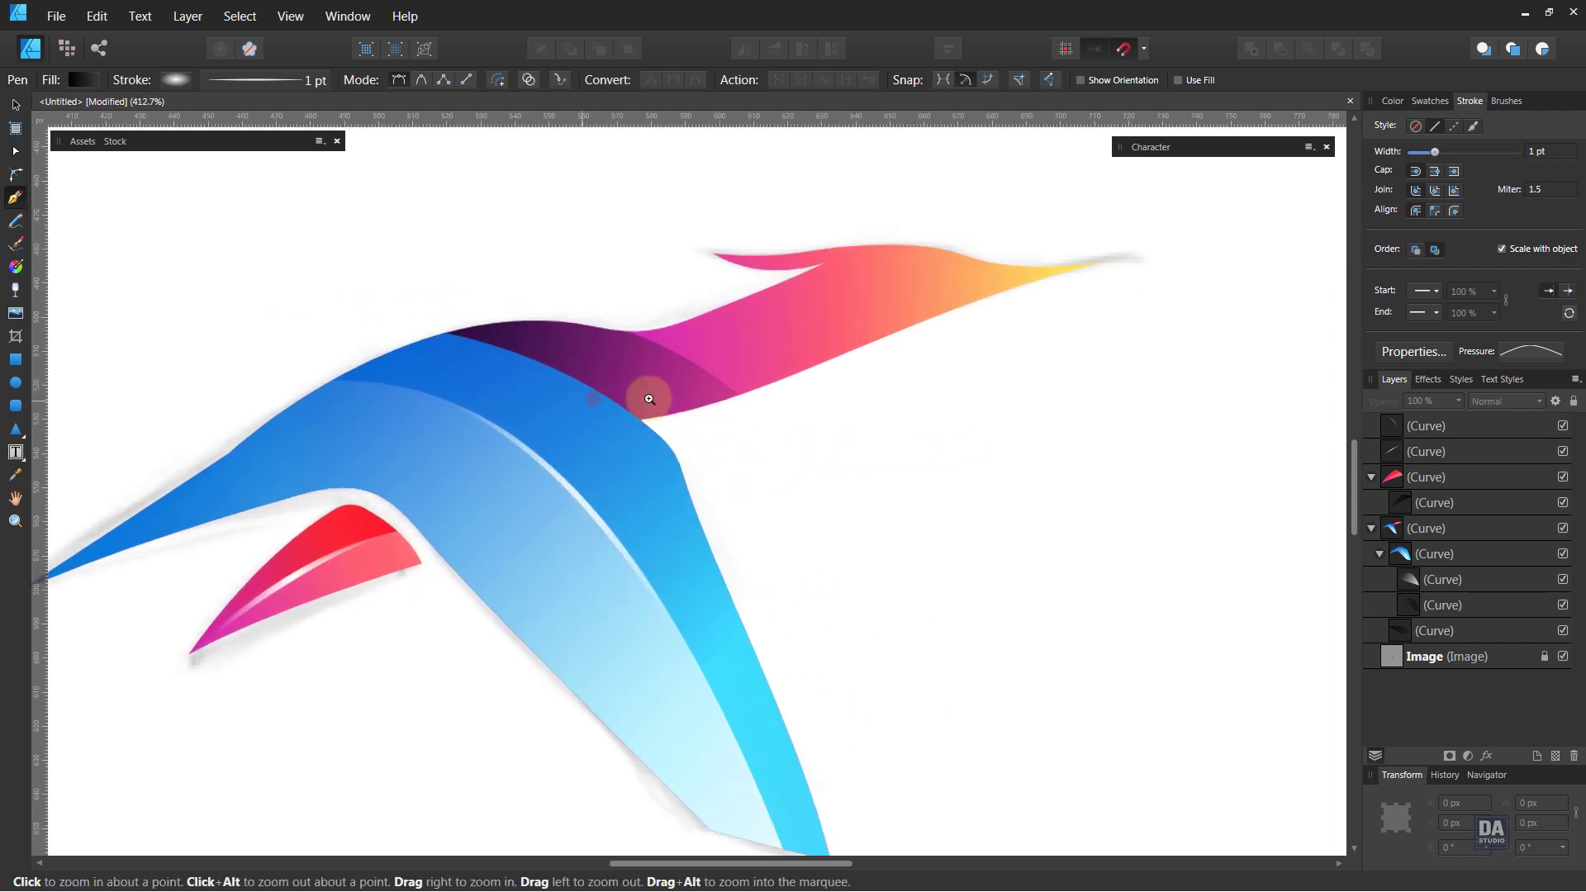
{"action": "left_click", "coordinate": [449, 334]}
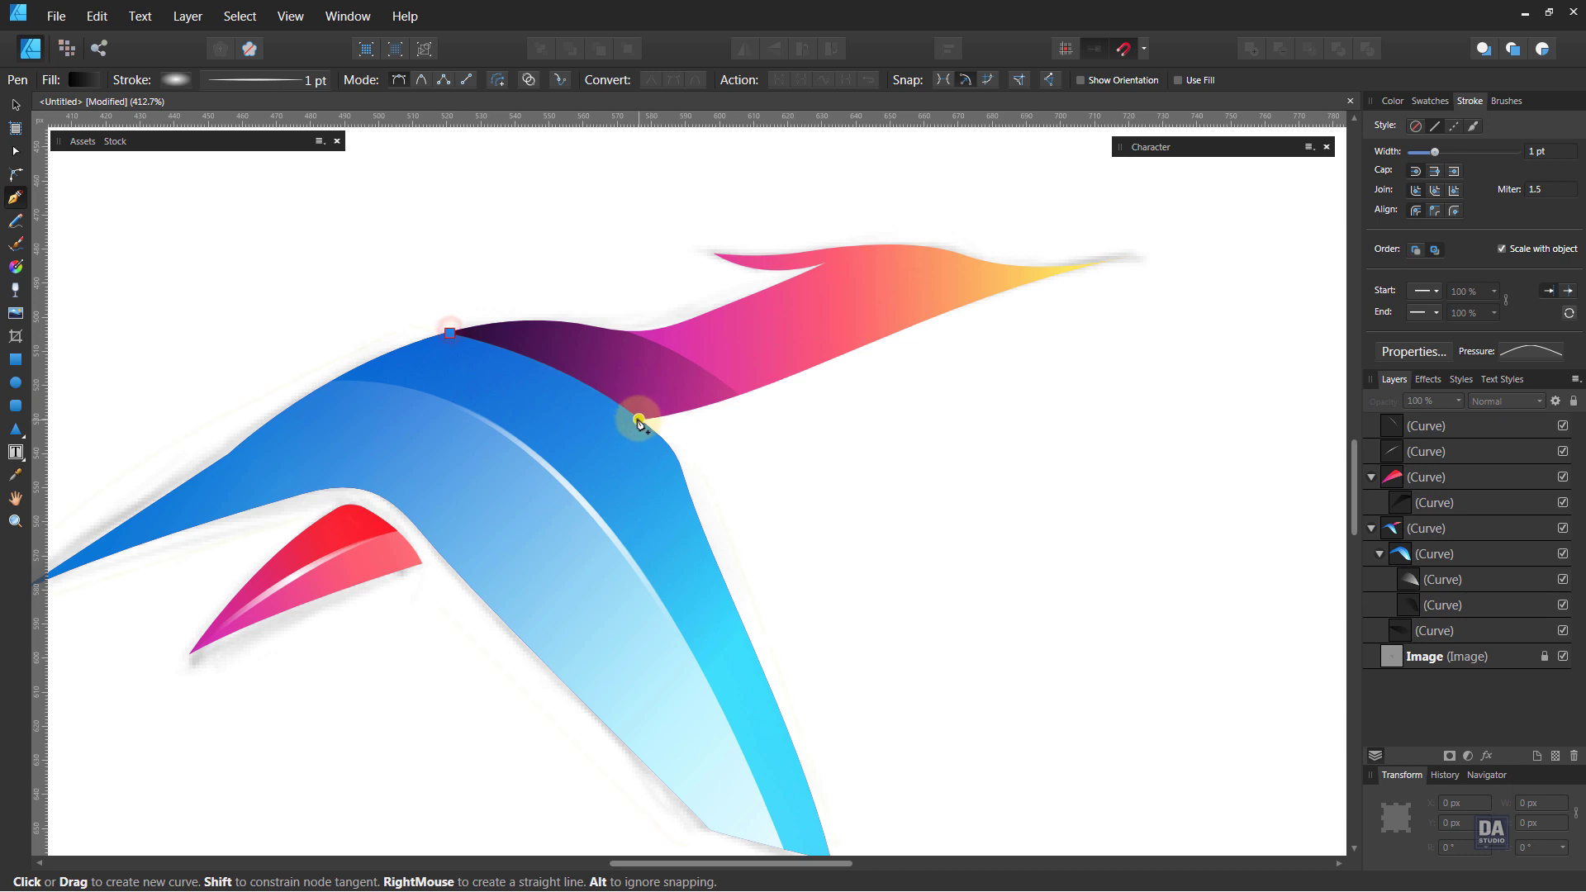
{"action": "left_click_drag", "start_coordinate": [636, 419], "coordinate": [706, 470]}
{"action": "left_click", "coordinate": [759, 446], "text": "ctrl"}
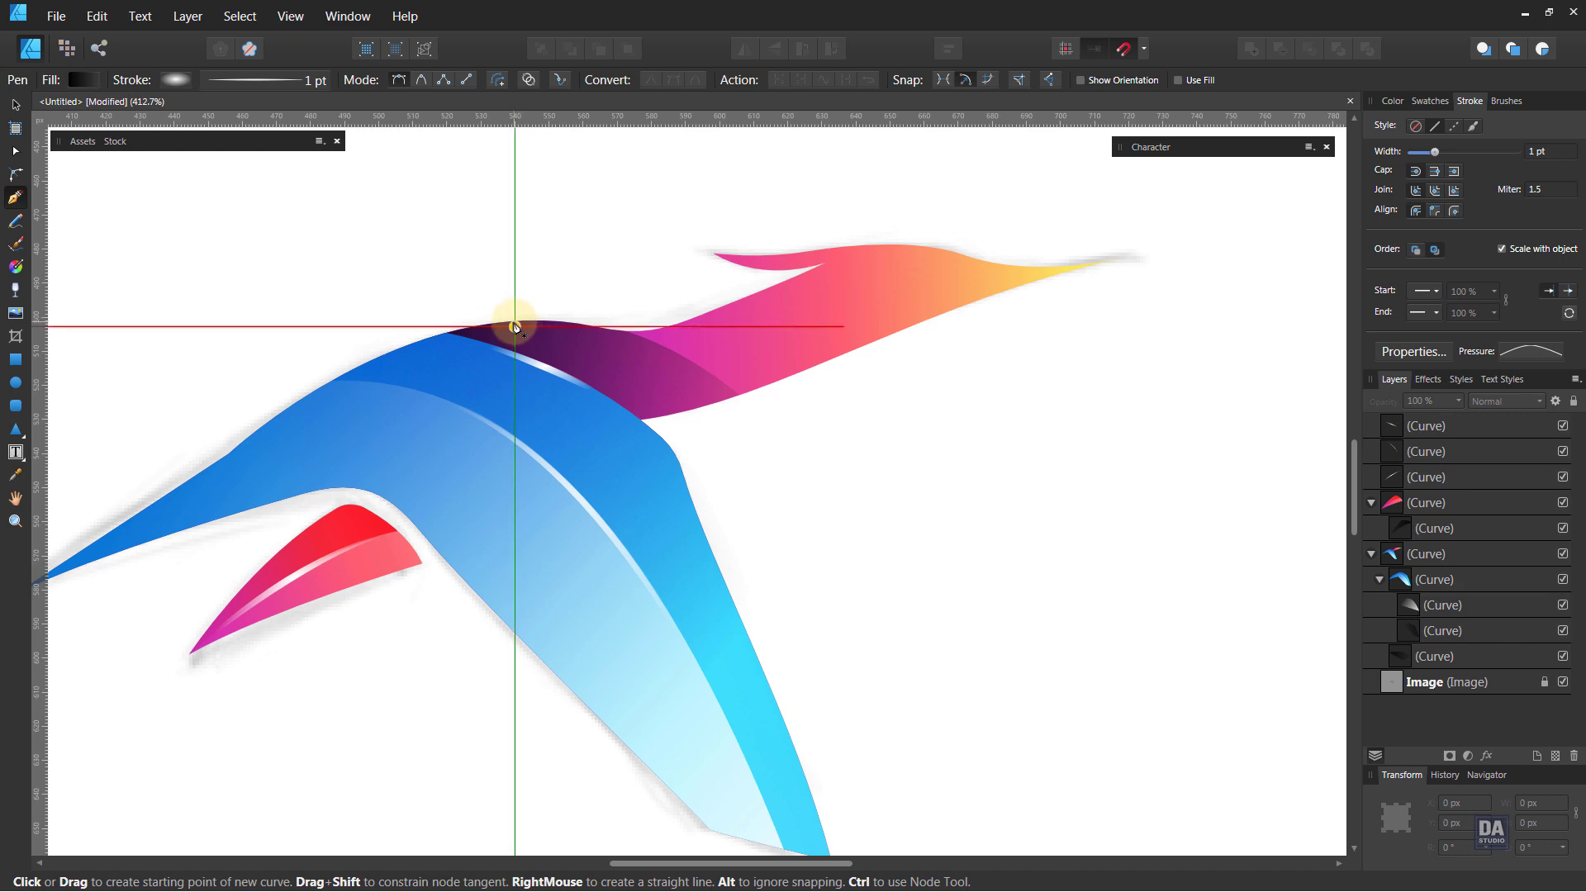
Draw an open Pen curve across the body's dark shadow, from the back's upper edge down to the belly edge
{"action": "scroll", "coordinate": [516, 327], "scroll_direction": "up", "scroll_amount": 3}
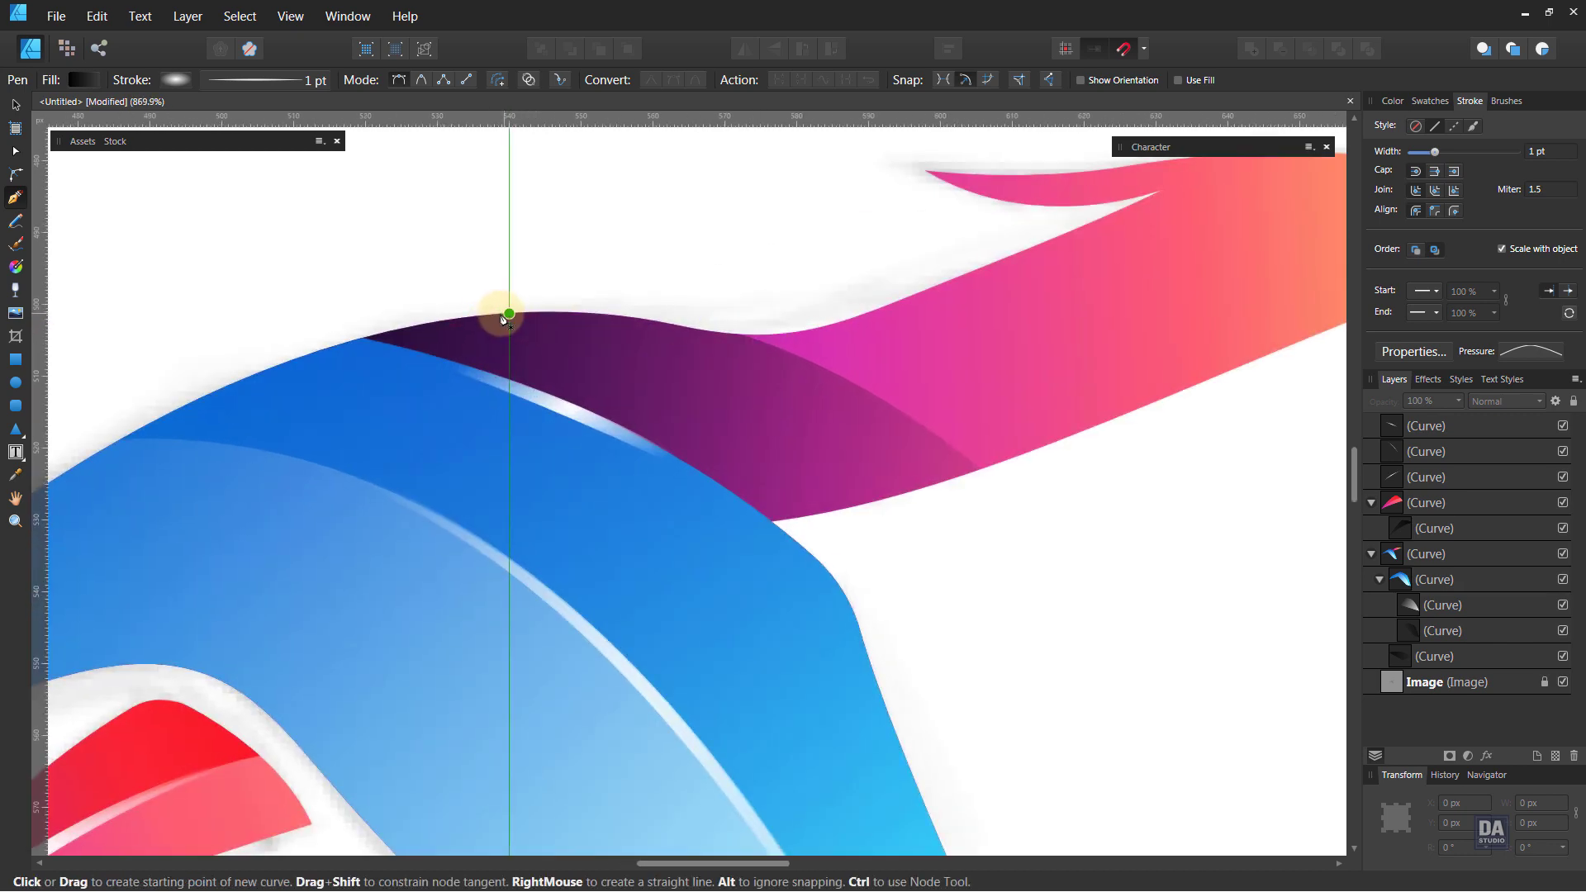
{"action": "left_click", "coordinate": [498, 314]}
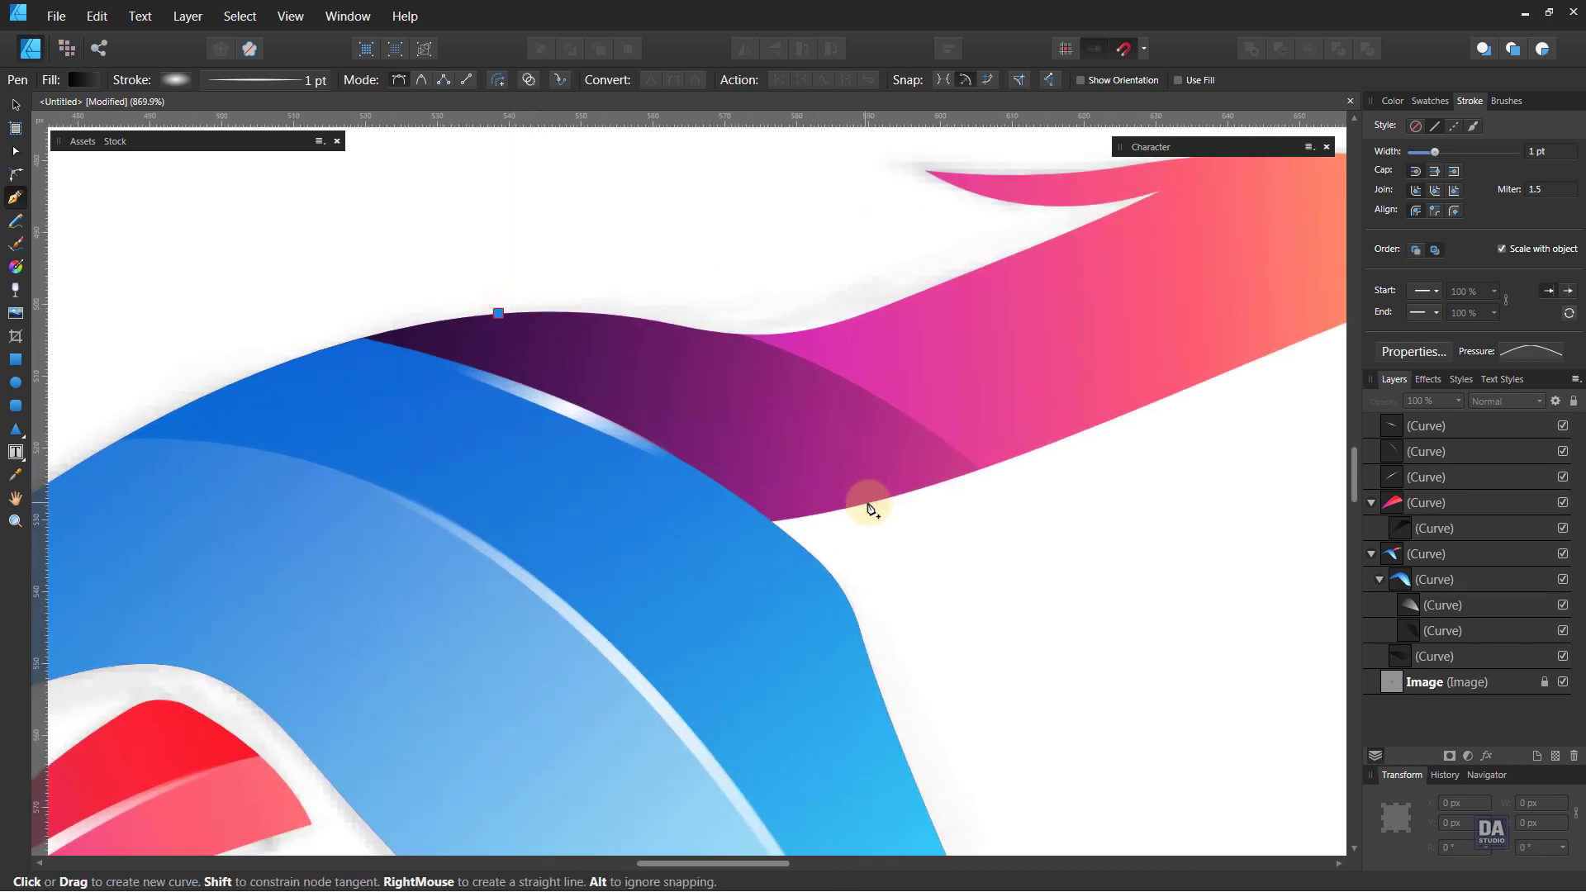
{"action": "left_click_drag", "start_coordinate": [871, 502], "coordinate": [1006, 634]}
{"action": "scroll", "coordinate": [758, 495], "scroll_direction": "down", "scroll_amount": 3}
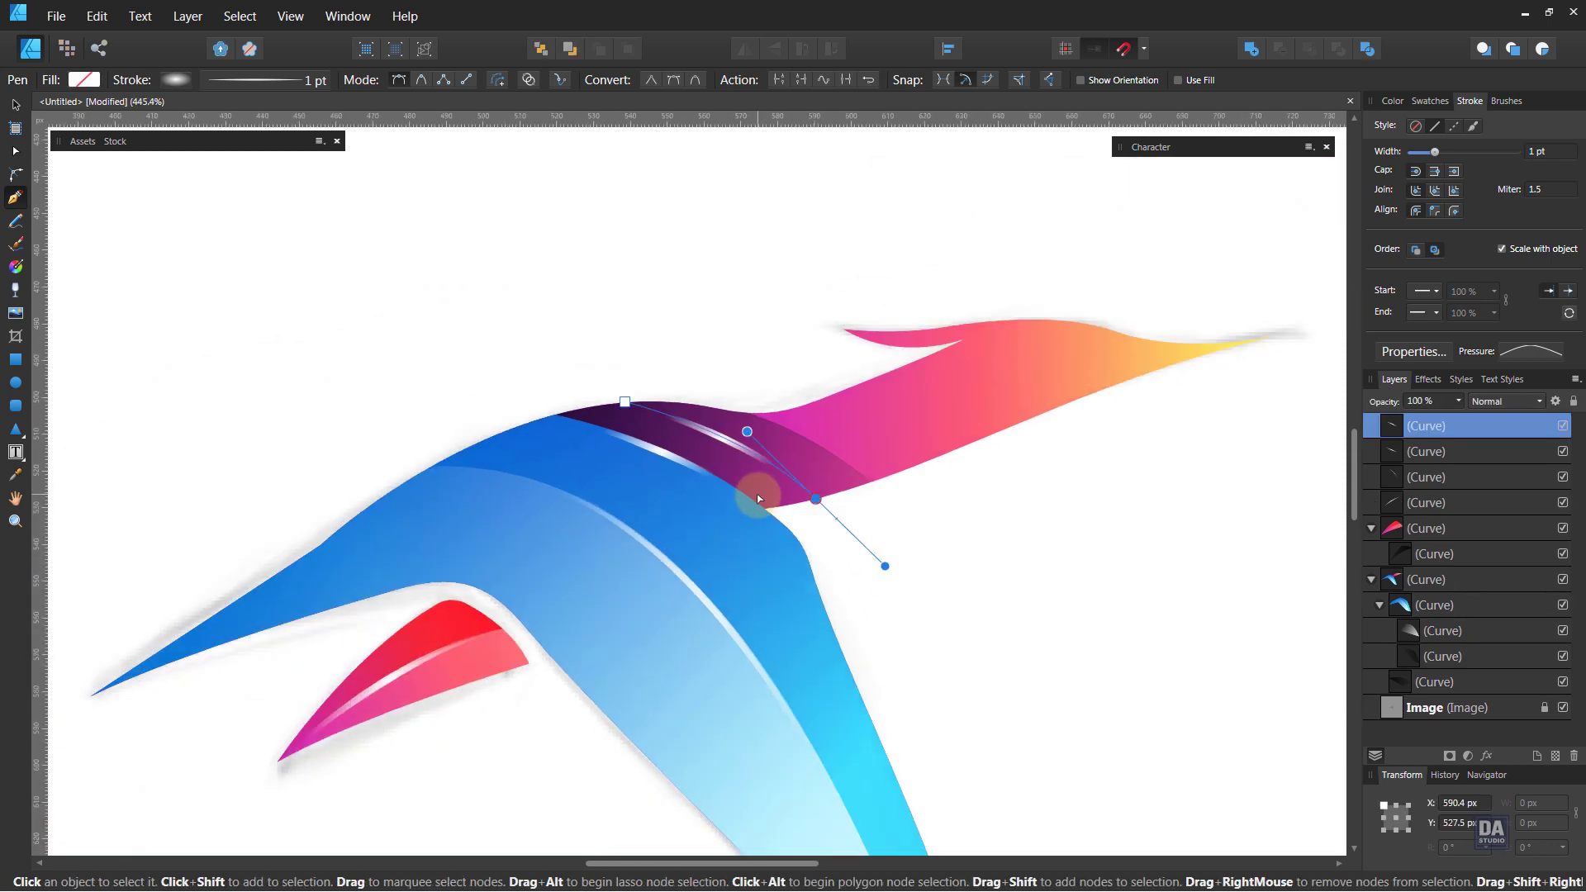
{"action": "key", "text": "space"}
{"action": "left_click_drag", "start_coordinate": [905, 583], "coordinate": [882, 513]}
Run the body highlight's elliptical stroke gradient from midway along the line to its lower end
{"action": "key", "text": "g"}
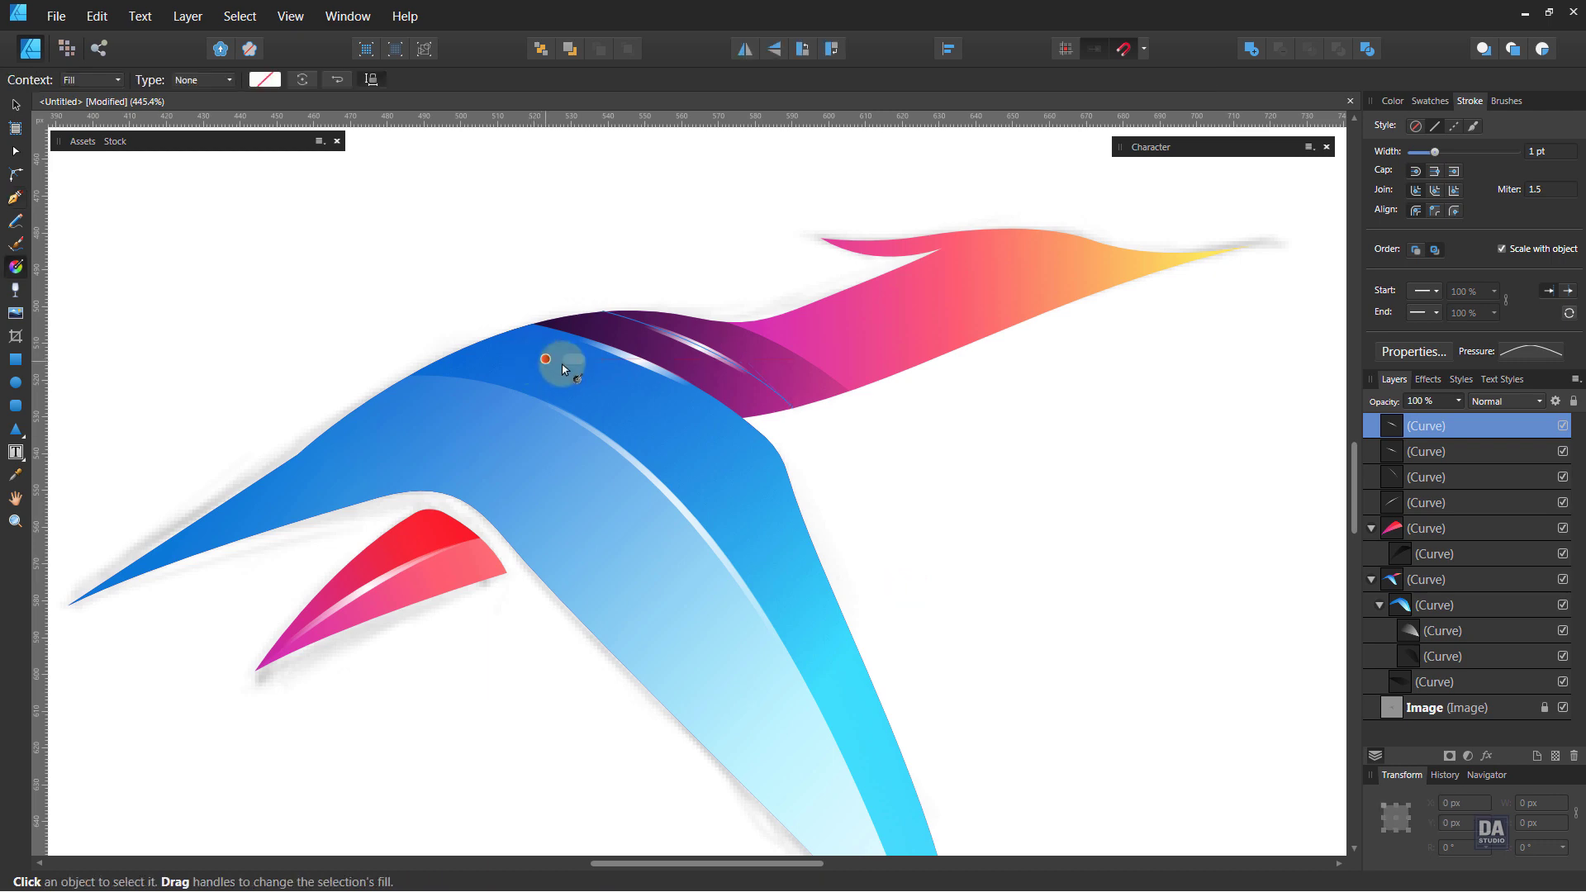
{"action": "key", "text": "x"}
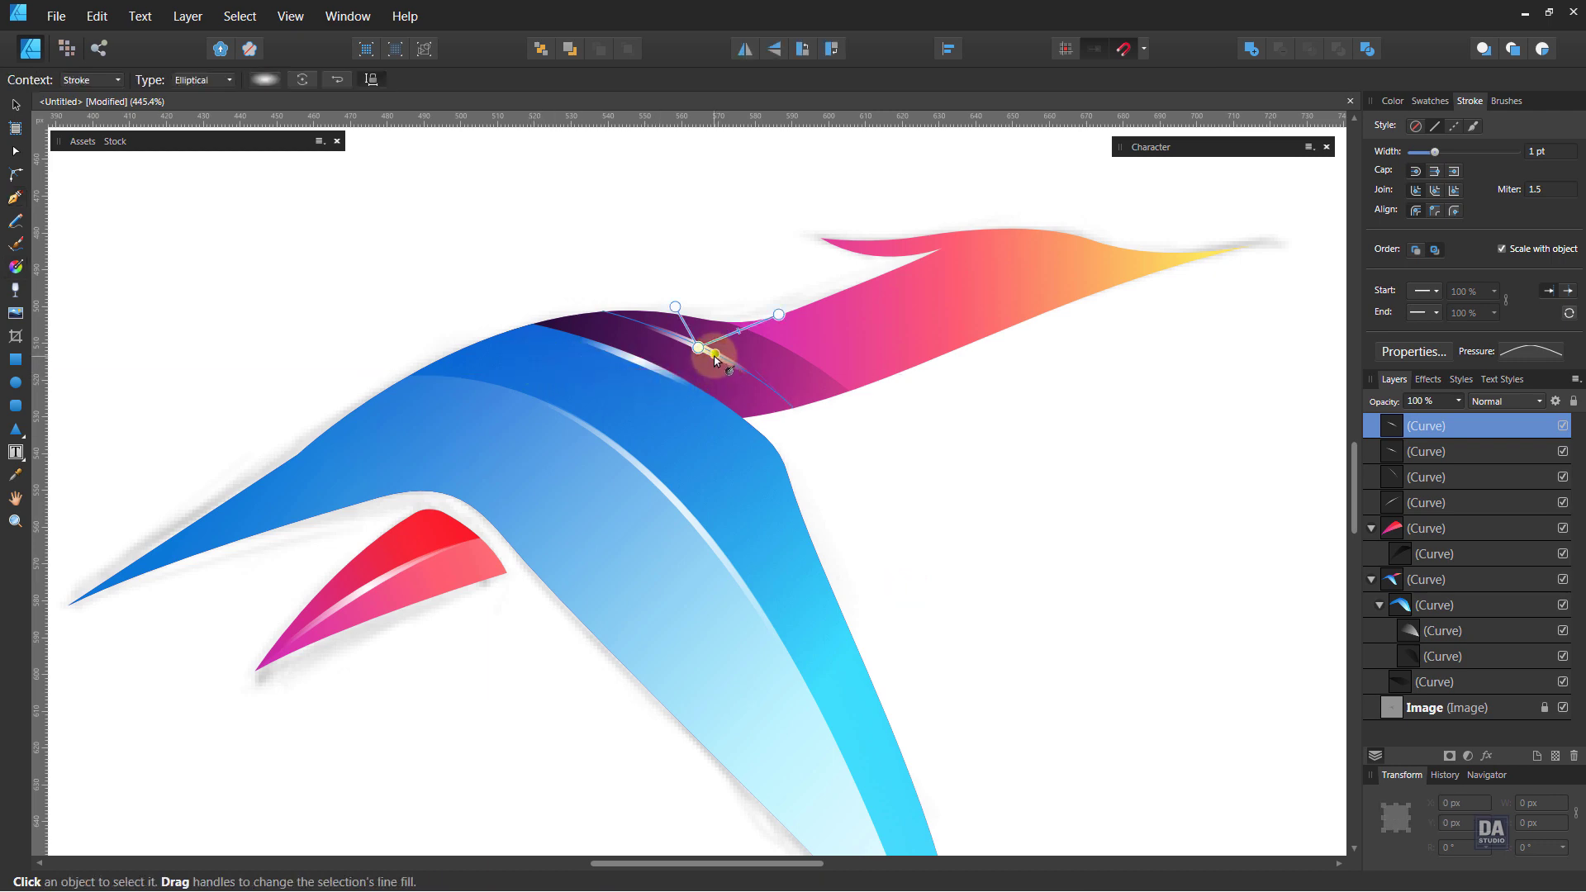
{"action": "left_click_drag", "start_coordinate": [714, 352], "coordinate": [808, 416]}
Rerun the wing-body edge line's elliptical stroke gradient from just below its upper end across to the belly, undoing the extra move
{"action": "left_click", "coordinate": [646, 369]}
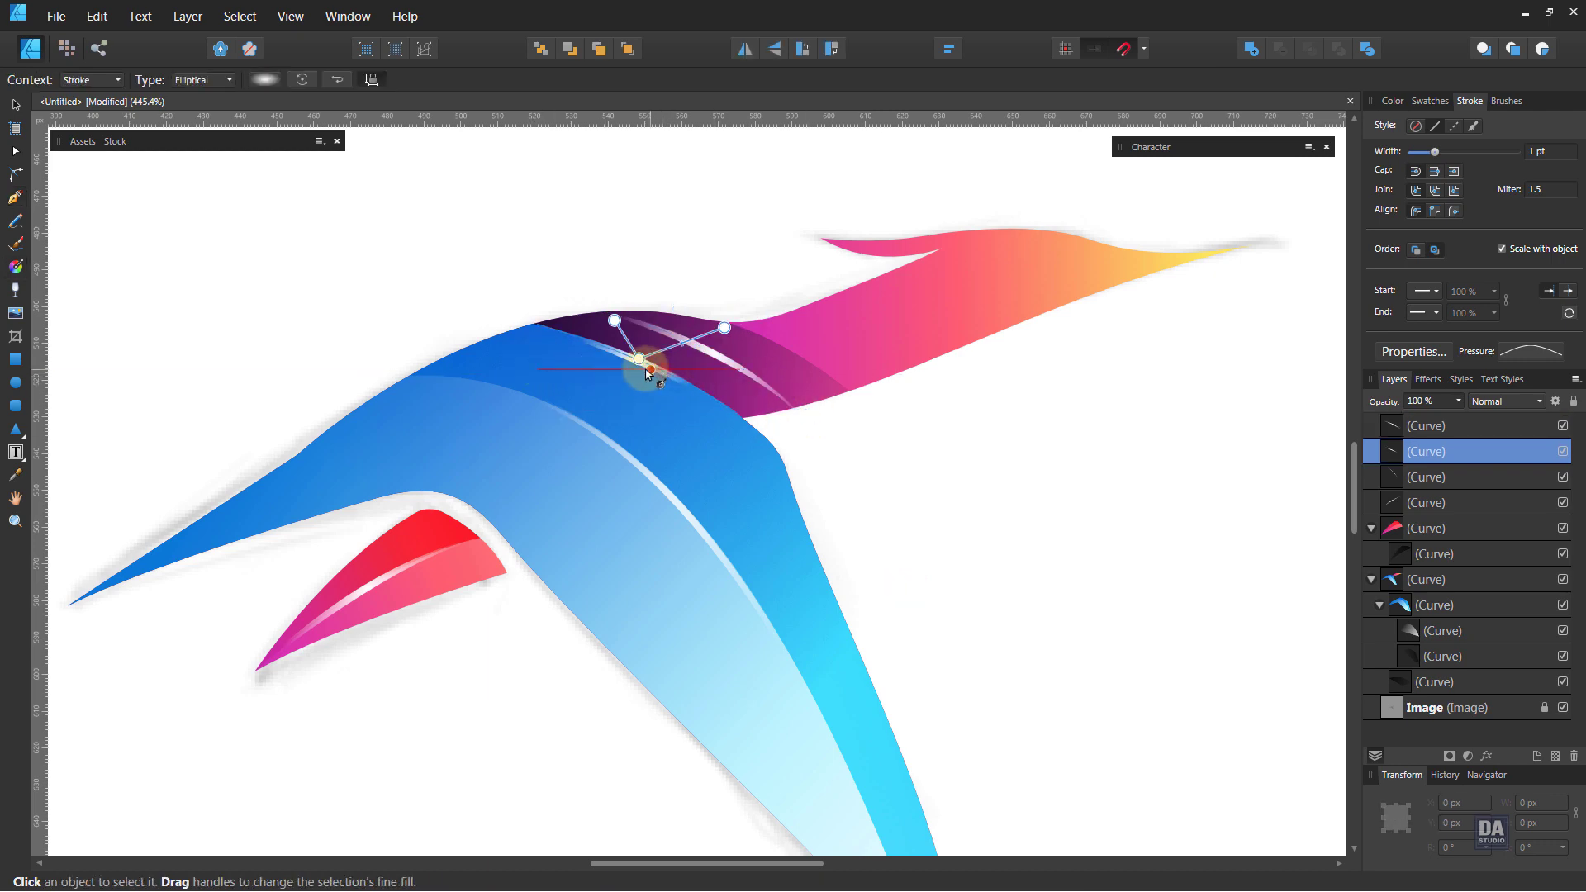
{"action": "left_click_drag", "start_coordinate": [648, 370], "coordinate": [745, 416]}
{"action": "left_click", "coordinate": [664, 488]}
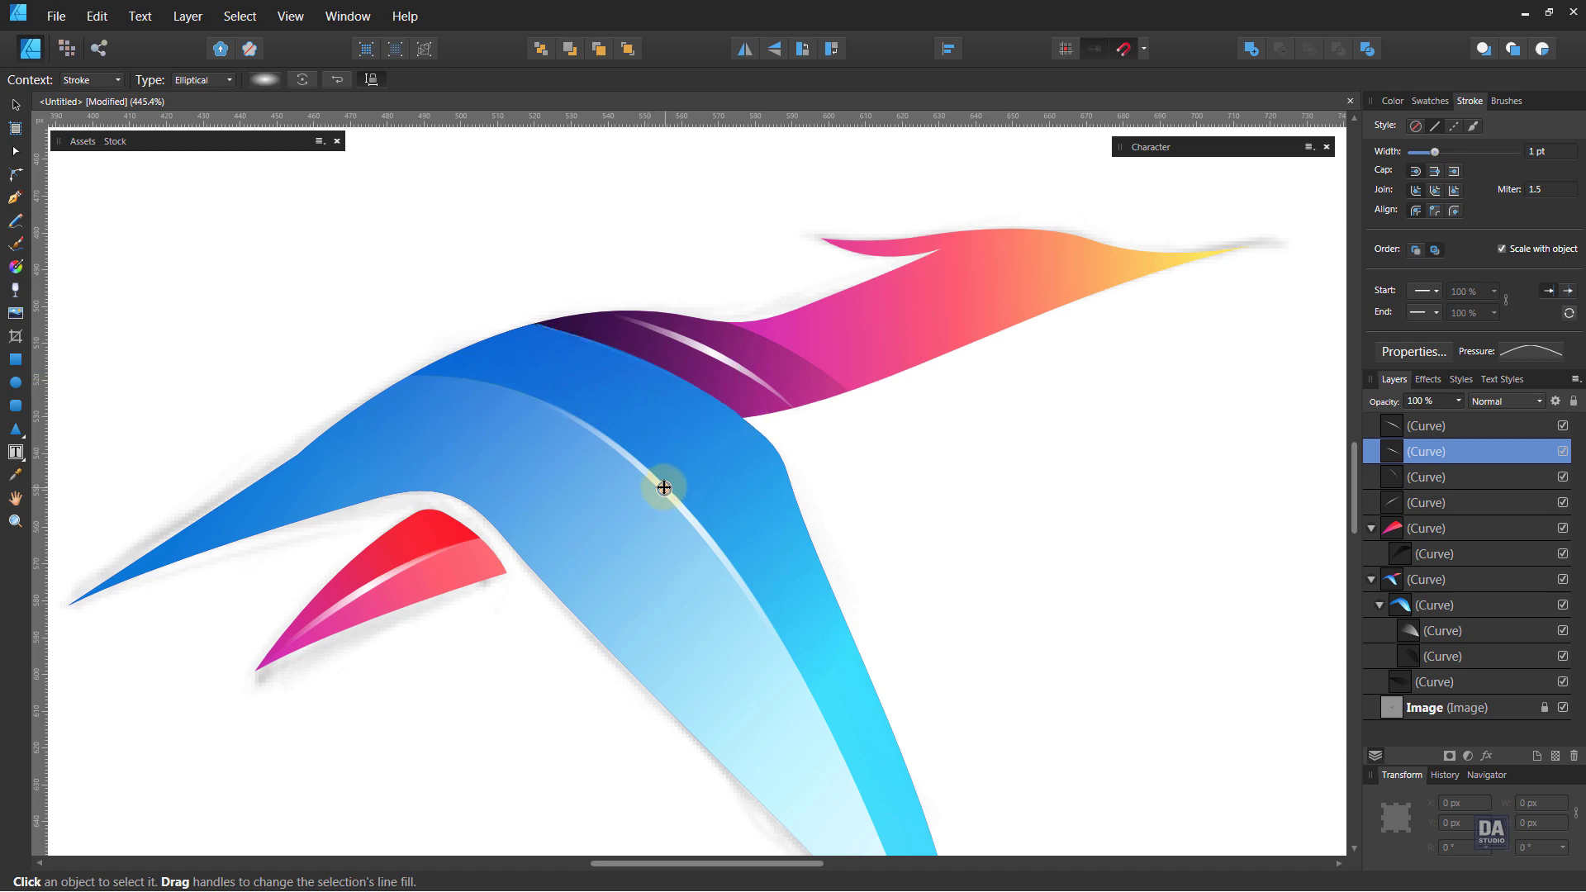
{"action": "left_click_drag", "start_coordinate": [615, 451], "coordinate": [521, 436]}
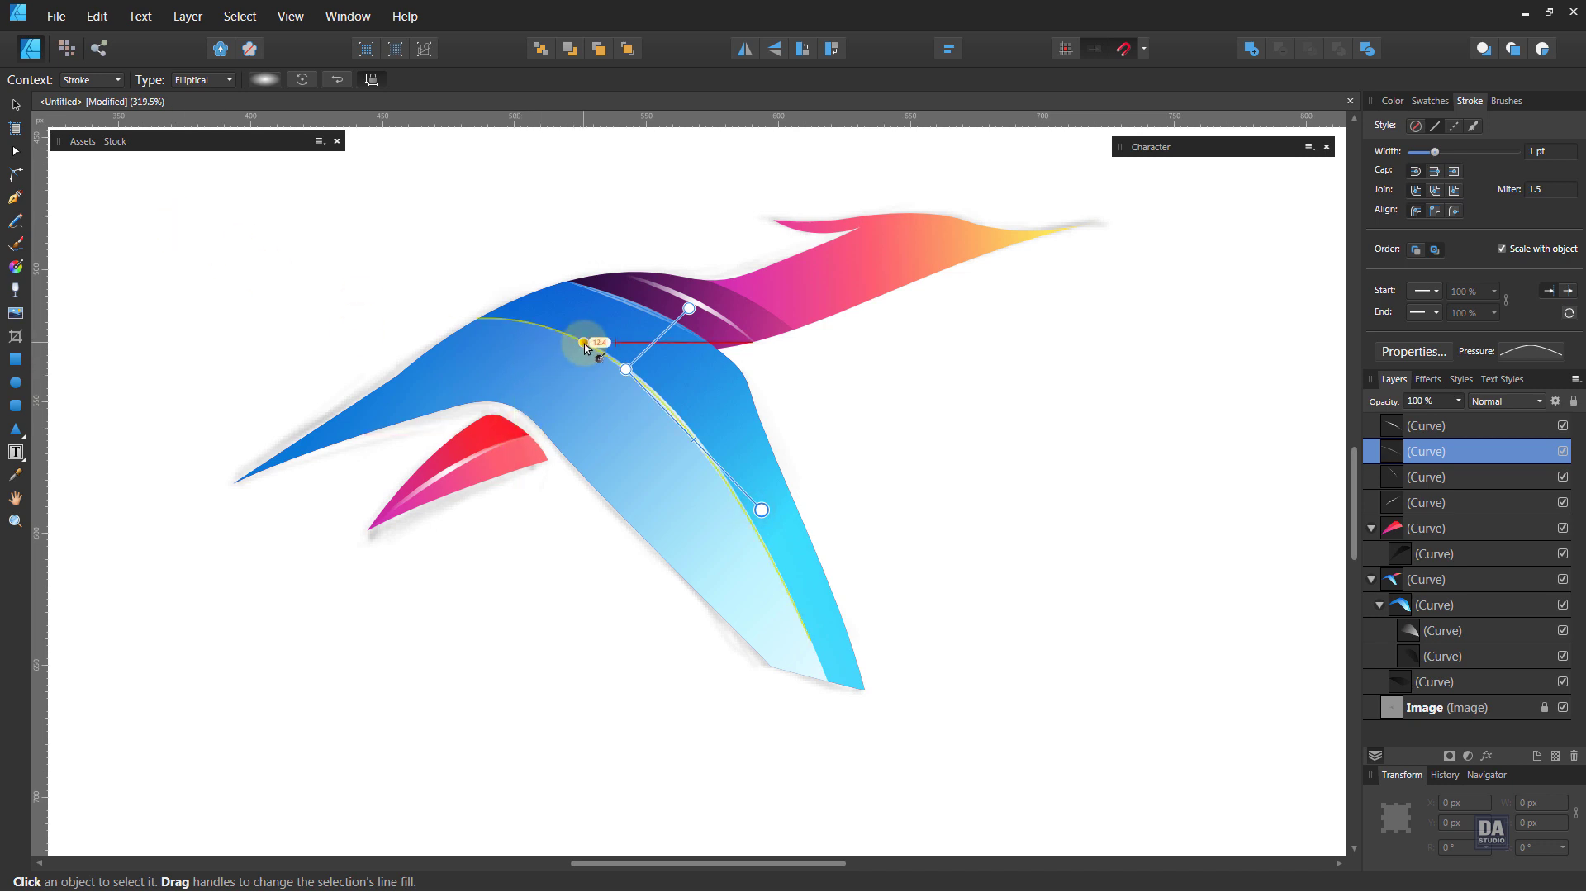
{"action": "left_click_drag", "start_coordinate": [583, 342], "coordinate": [792, 332]}
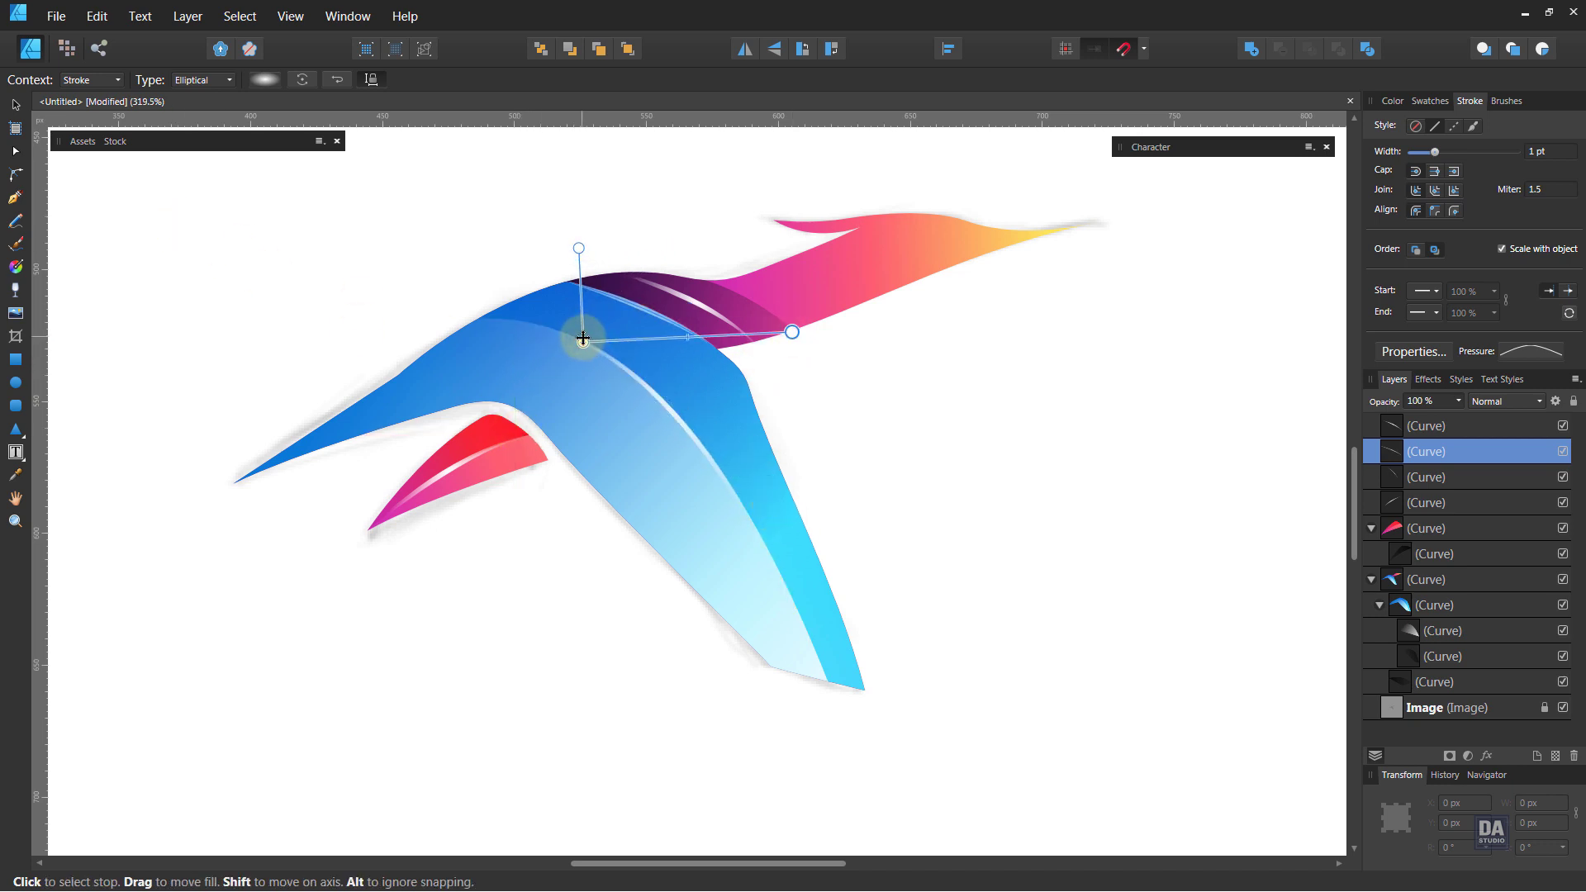
{"action": "left_click_drag", "start_coordinate": [583, 337], "coordinate": [788, 389]}
{"action": "key", "text": "ctrl+z"}
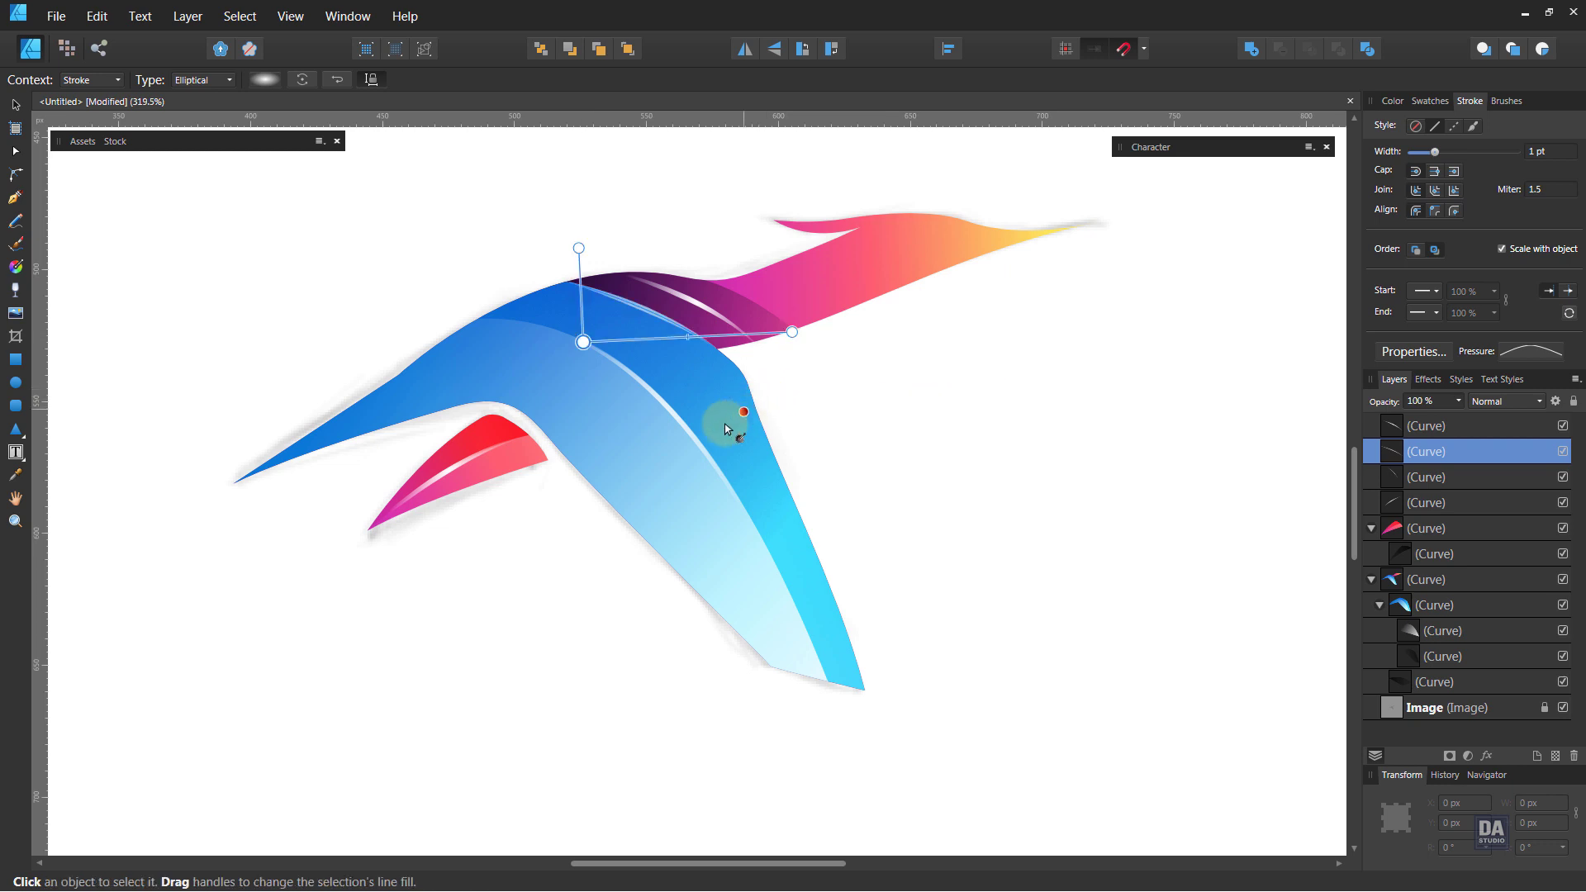
Run the large wing highlight's elliptical stroke gradient from midway along the line toward the wing's outer edge, and deselect the line
{"action": "left_click", "coordinate": [682, 424]}
{"action": "left_click_drag", "start_coordinate": [645, 385], "coordinate": [775, 482]}
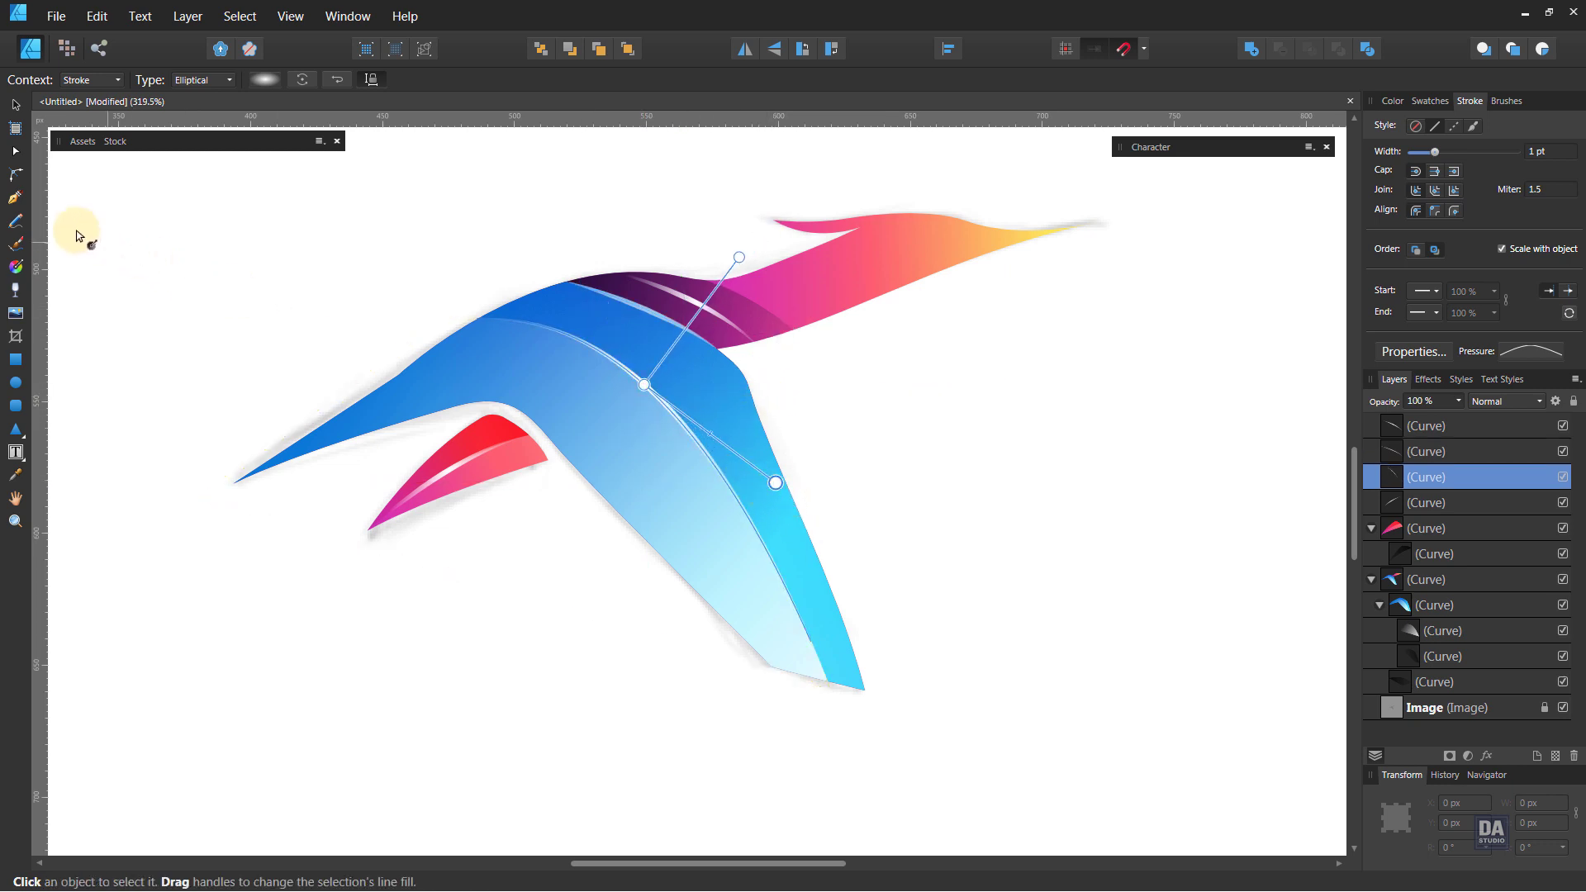
{"action": "left_click", "coordinate": [17, 106]}
{"action": "left_click", "coordinate": [907, 493]}
Set the blend mode of the highlight line on the body's dark shadow to Overlay and deselect it
{"action": "key", "text": "space"}
{"action": "left_click_drag", "start_coordinate": [947, 487], "coordinate": [948, 574]}
{"action": "left_click", "coordinate": [717, 401]}
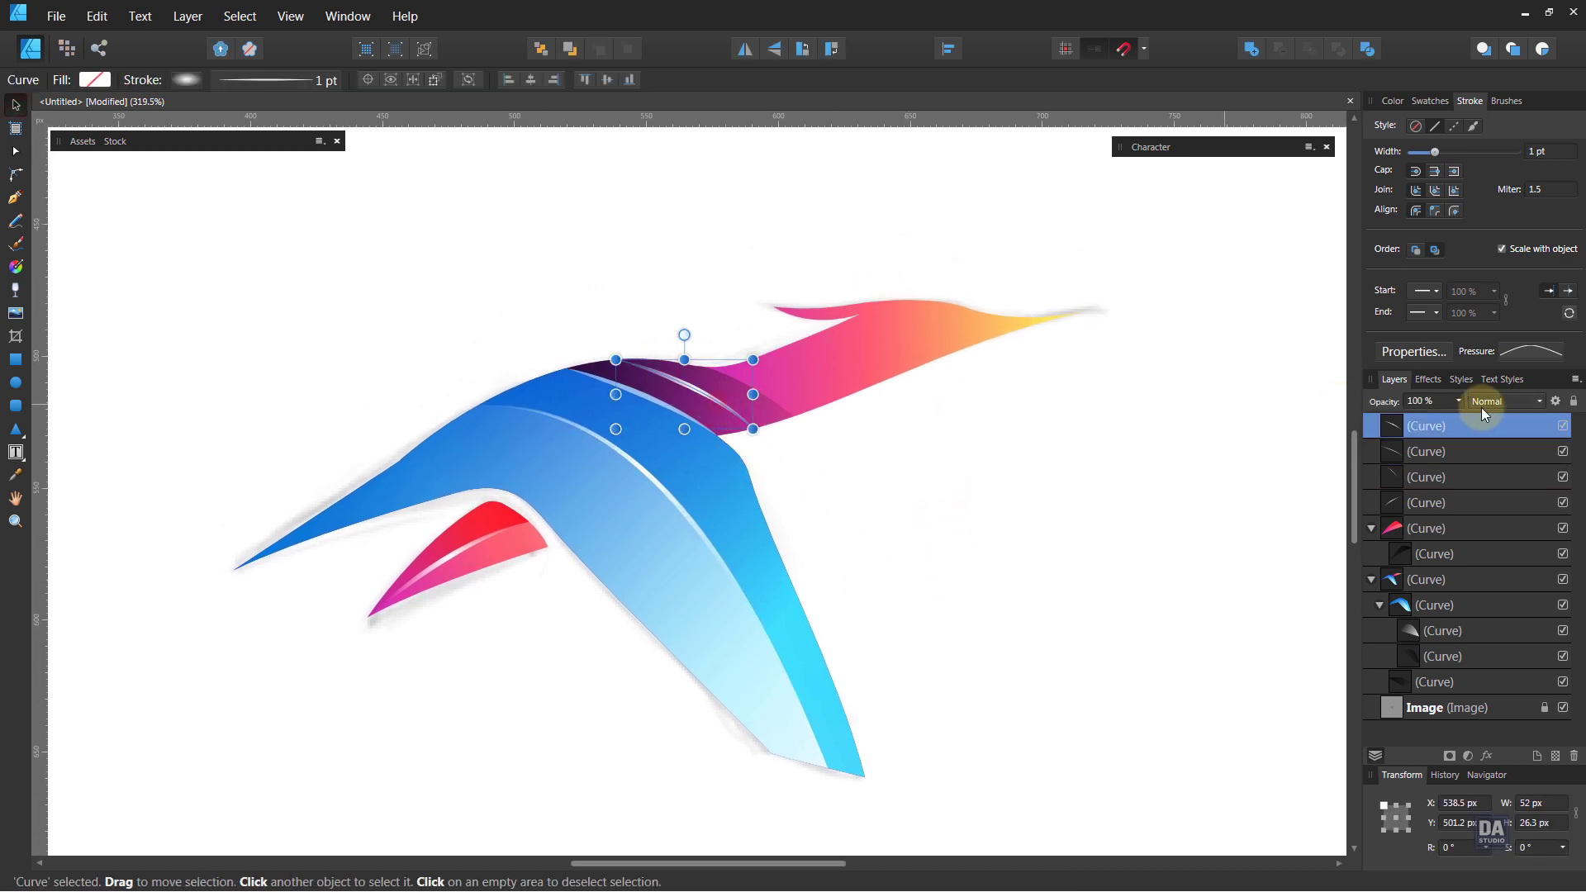
{"action": "left_click", "coordinate": [1494, 402]}
{"action": "left_click", "coordinate": [1491, 640]}
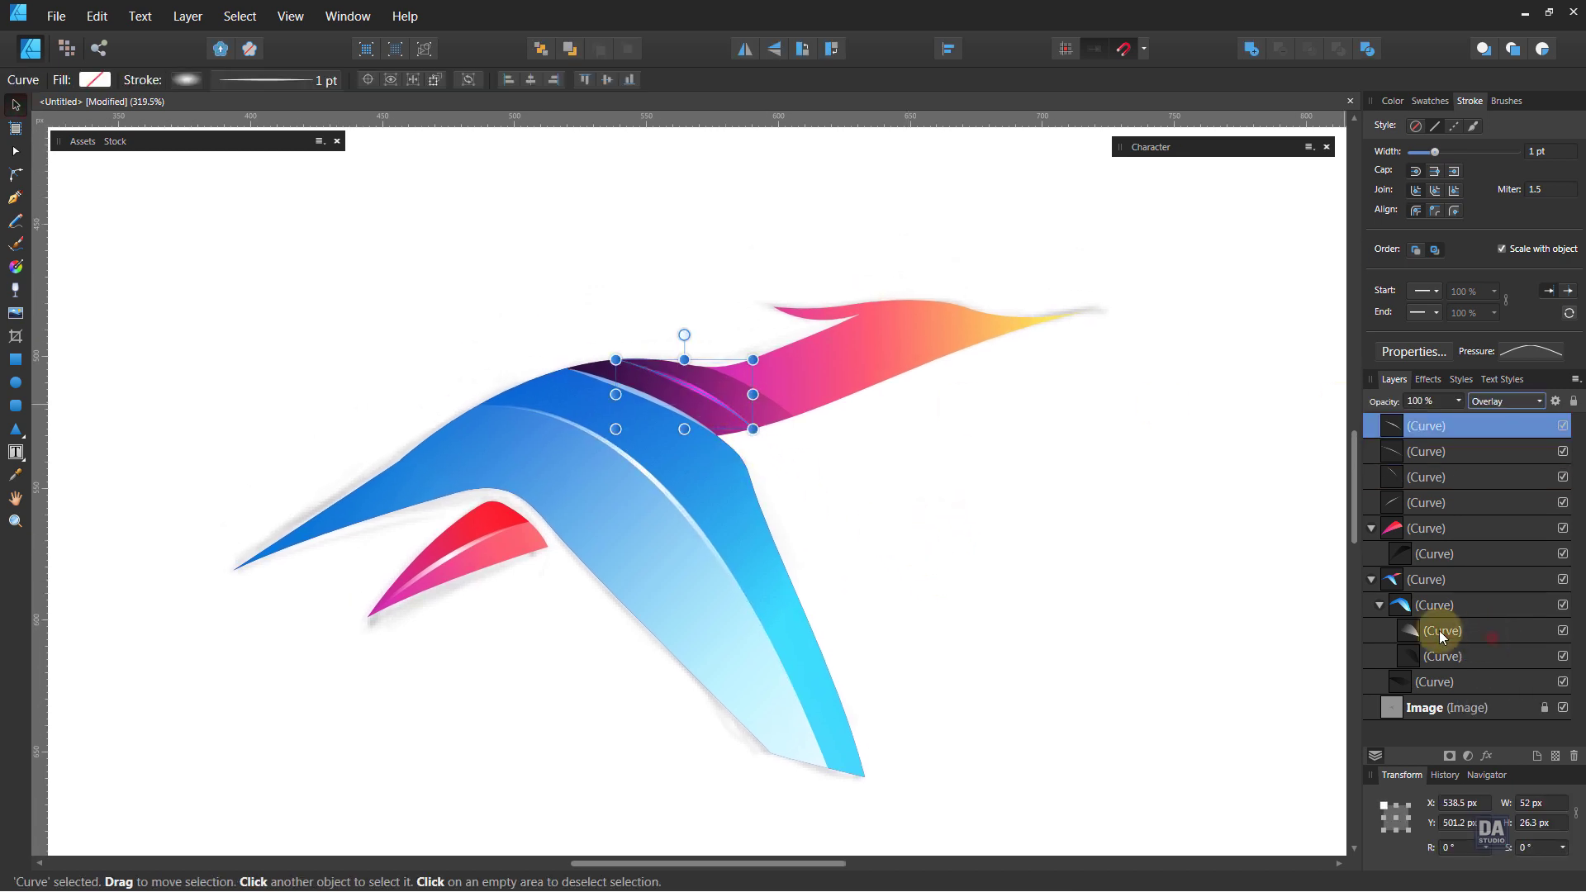
{"action": "left_click", "coordinate": [1117, 583]}
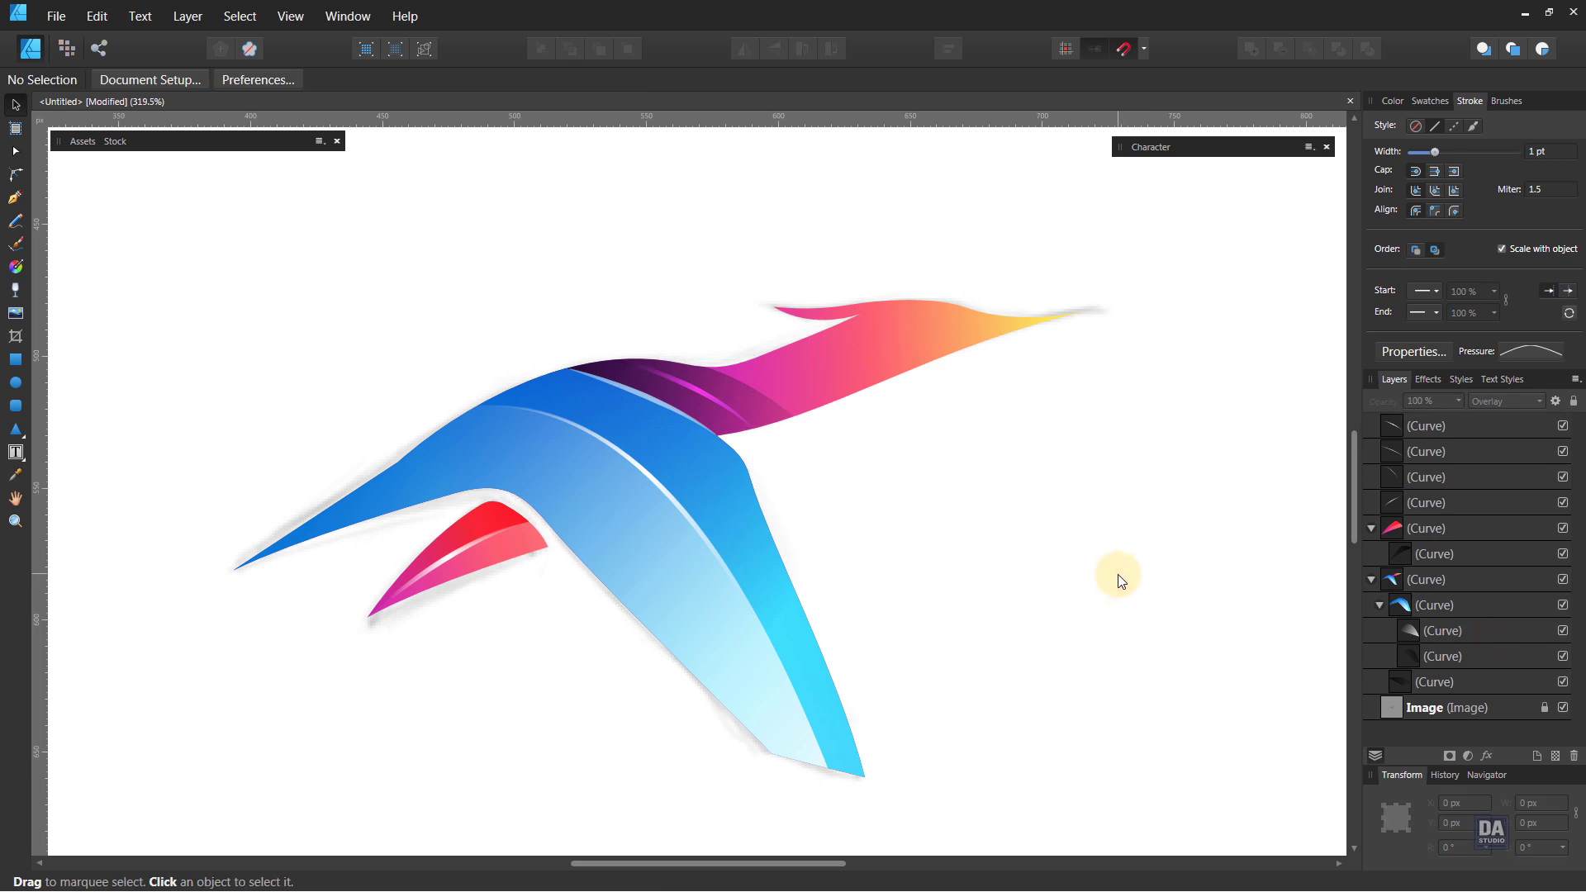
Set the small wing highlight line's stroke width to 0.8 pt and deselect it
{"action": "key", "text": "space"}
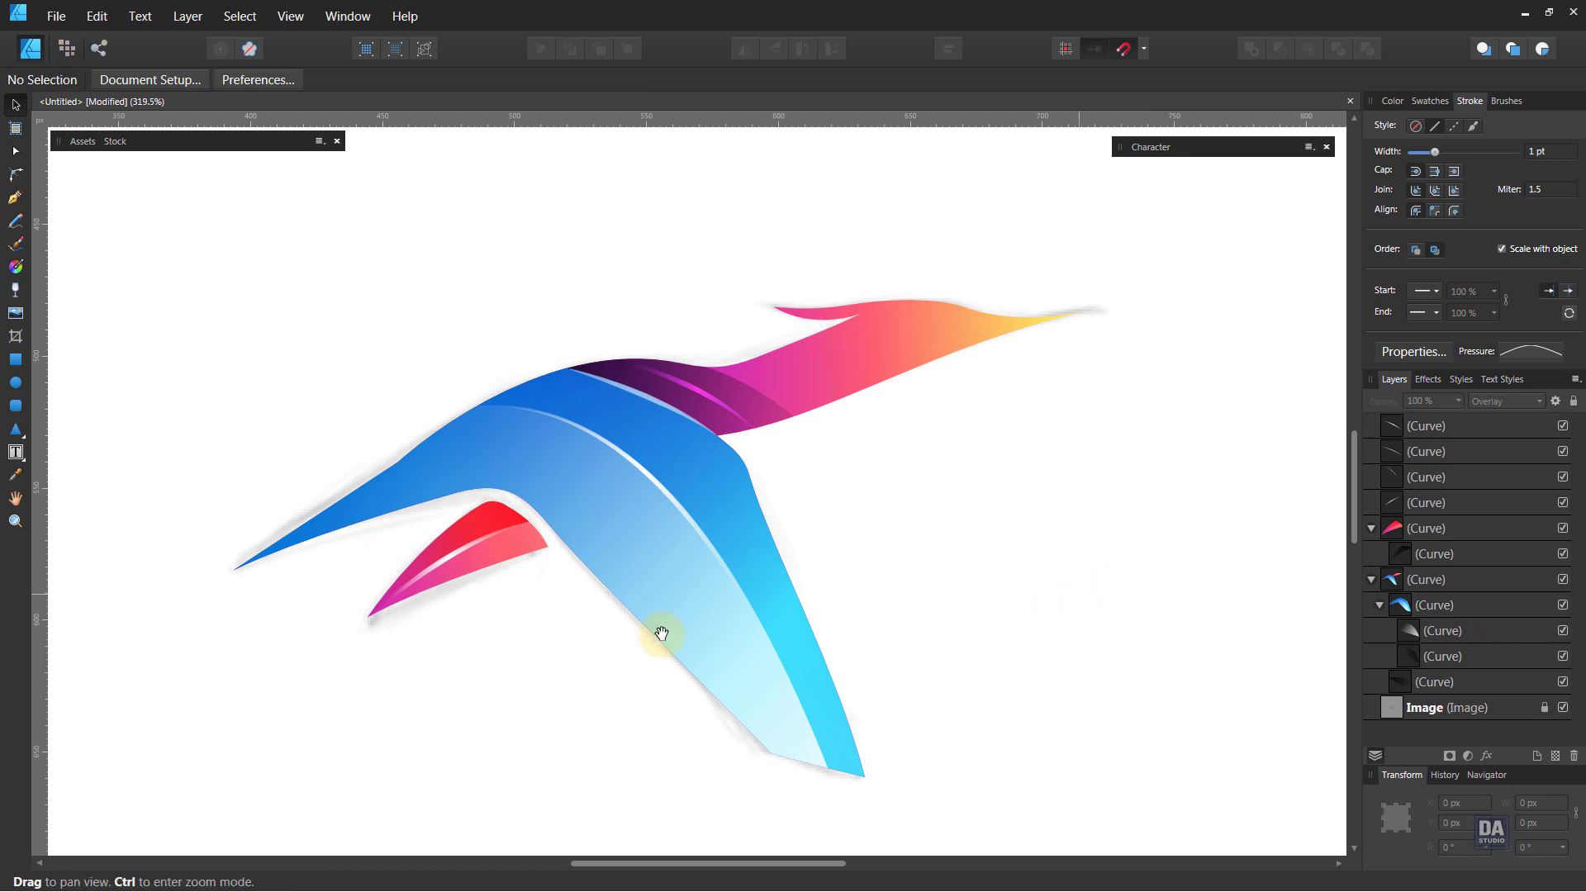
{"action": "left_click_drag", "start_coordinate": [576, 618], "coordinate": [658, 615]}
{"action": "left_click", "coordinate": [524, 554]}
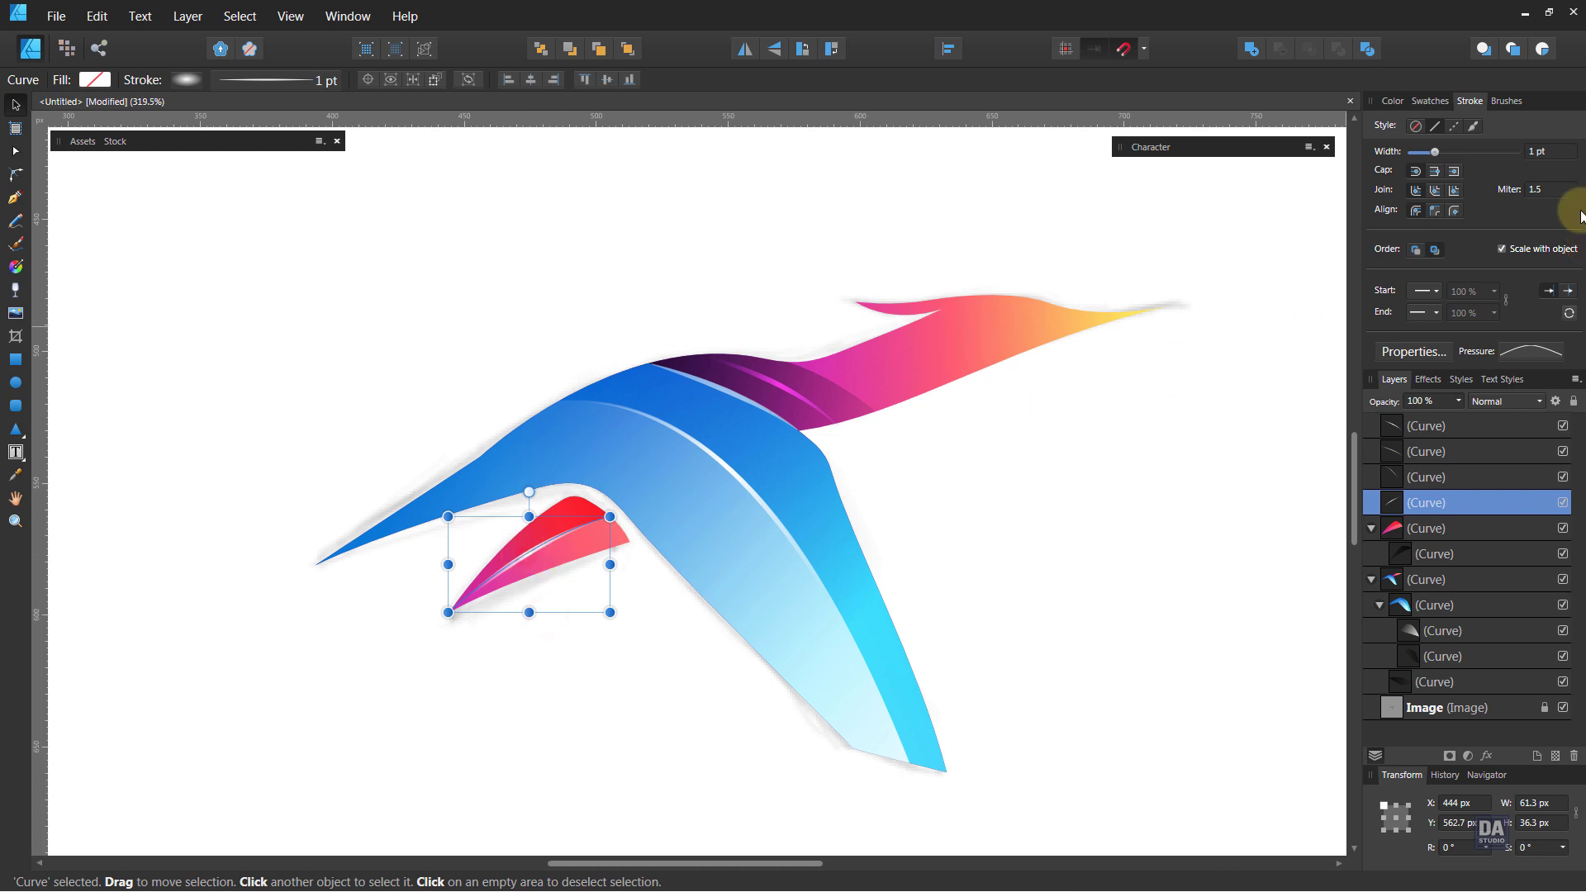
{"action": "left_click", "coordinate": [1151, 542]}
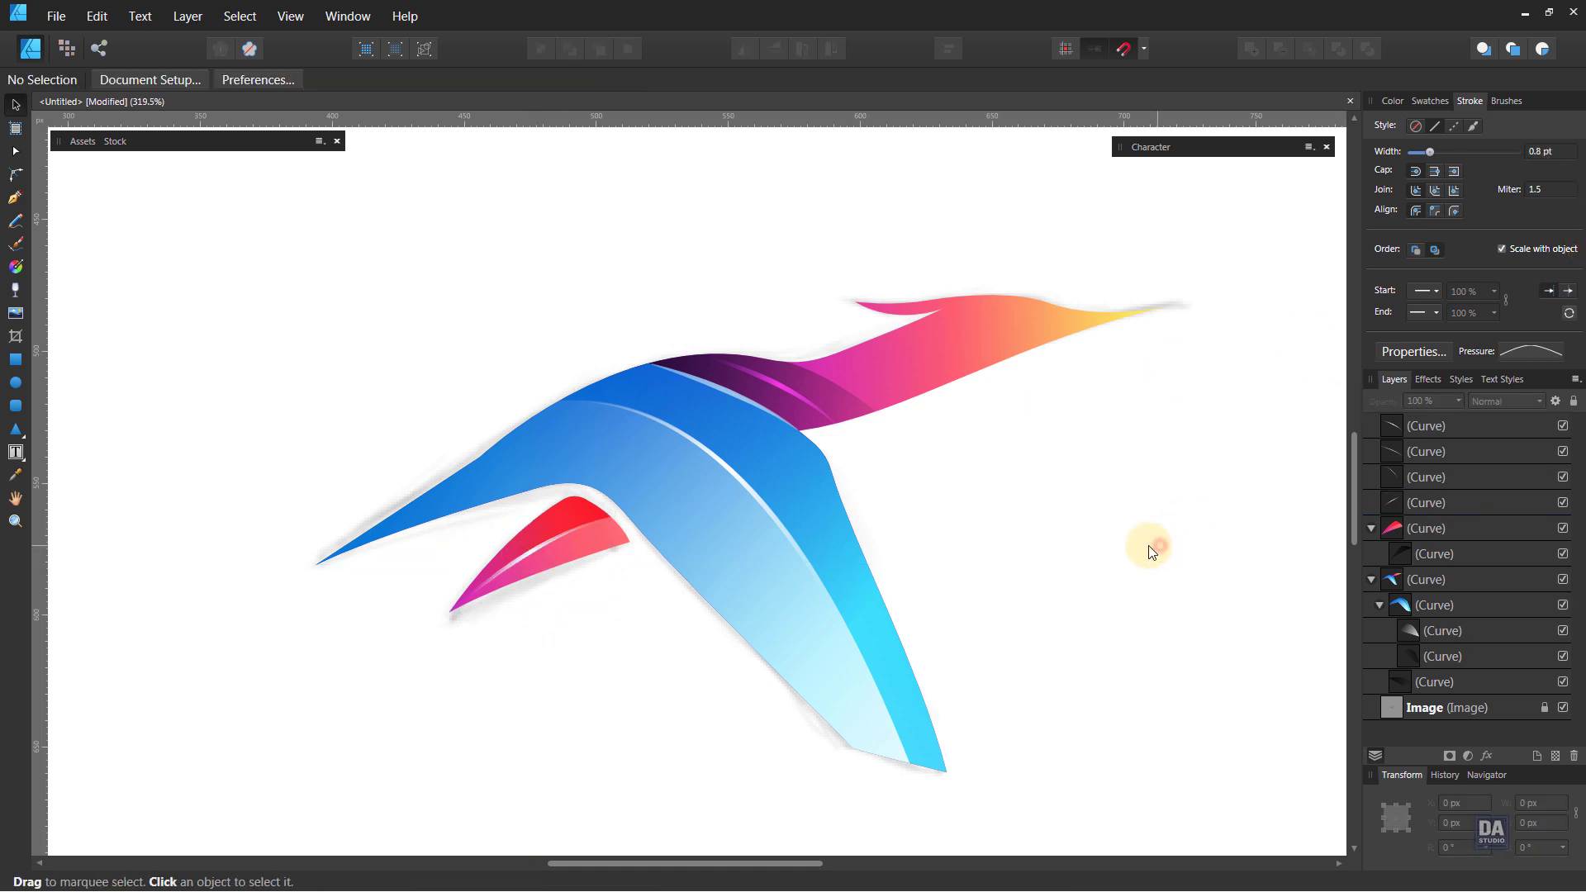
Enlarge all the bird's shapes together about their centre to about 748 by 413 px, and hide the reference image
{"action": "key", "text": "z"}
{"action": "left_click_drag", "start_coordinate": [975, 515], "coordinate": [614, 436]}
{"action": "key", "text": "space"}
{"action": "left_click_drag", "start_coordinate": [977, 576], "coordinate": [736, 552]}
{"action": "key", "text": "ctrl+space"}
{"action": "left_click_drag", "start_coordinate": [941, 530], "coordinate": [471, 397]}
{"action": "left_click_drag", "start_coordinate": [922, 596], "coordinate": [864, 571]}
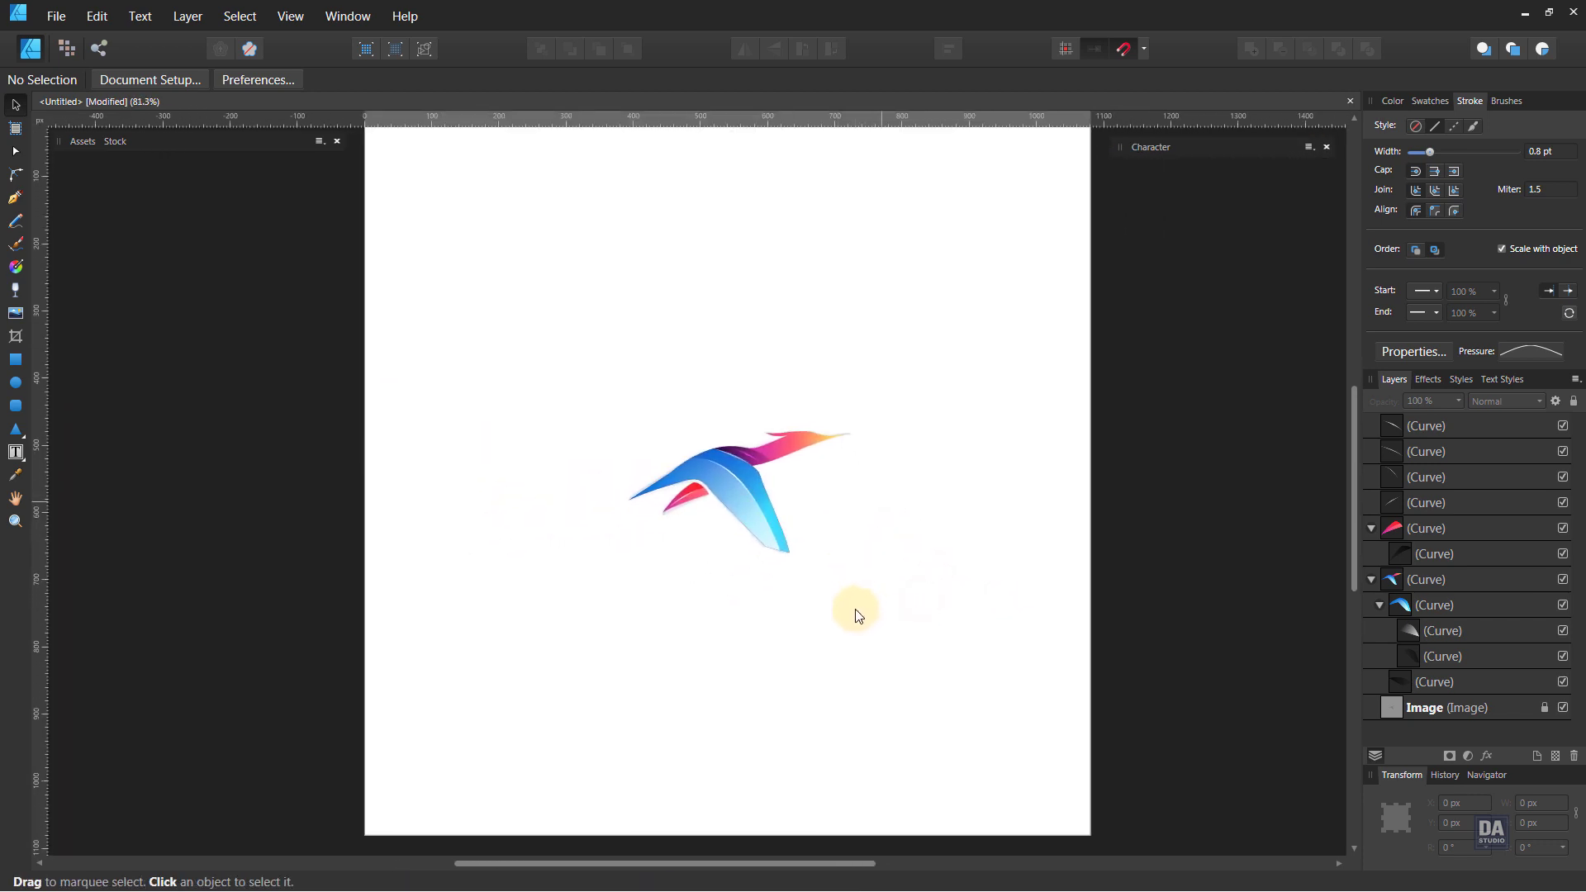
{"action": "left_click_drag", "start_coordinate": [933, 374], "coordinate": [553, 626]}
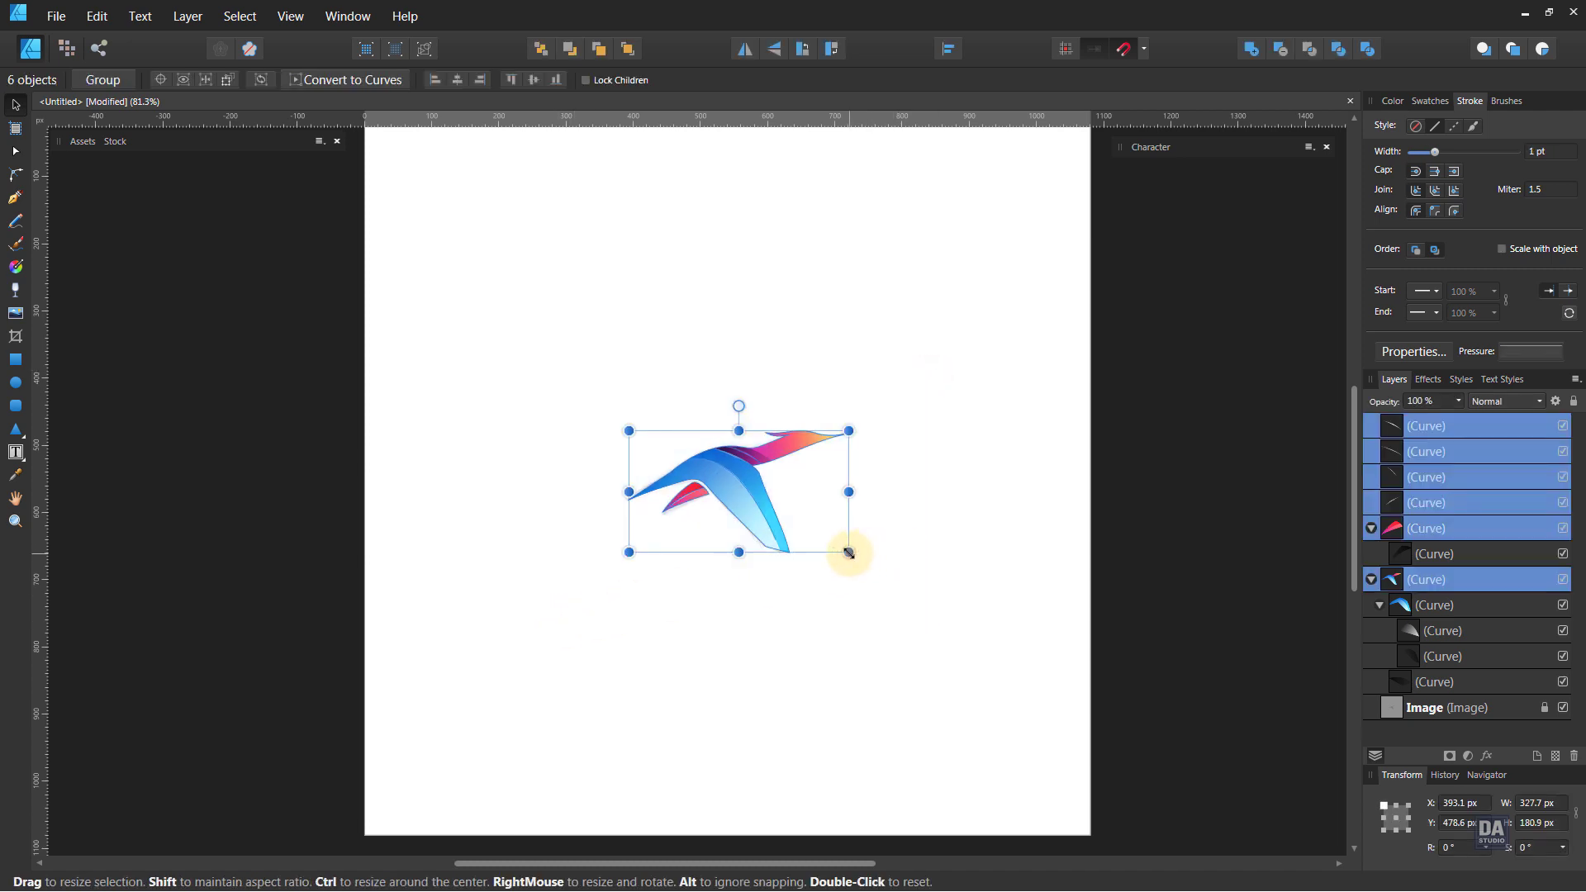
{"action": "left_click_drag", "start_coordinate": [848, 551], "coordinate": [990, 631]}
{"action": "left_click", "coordinate": [1017, 705]}
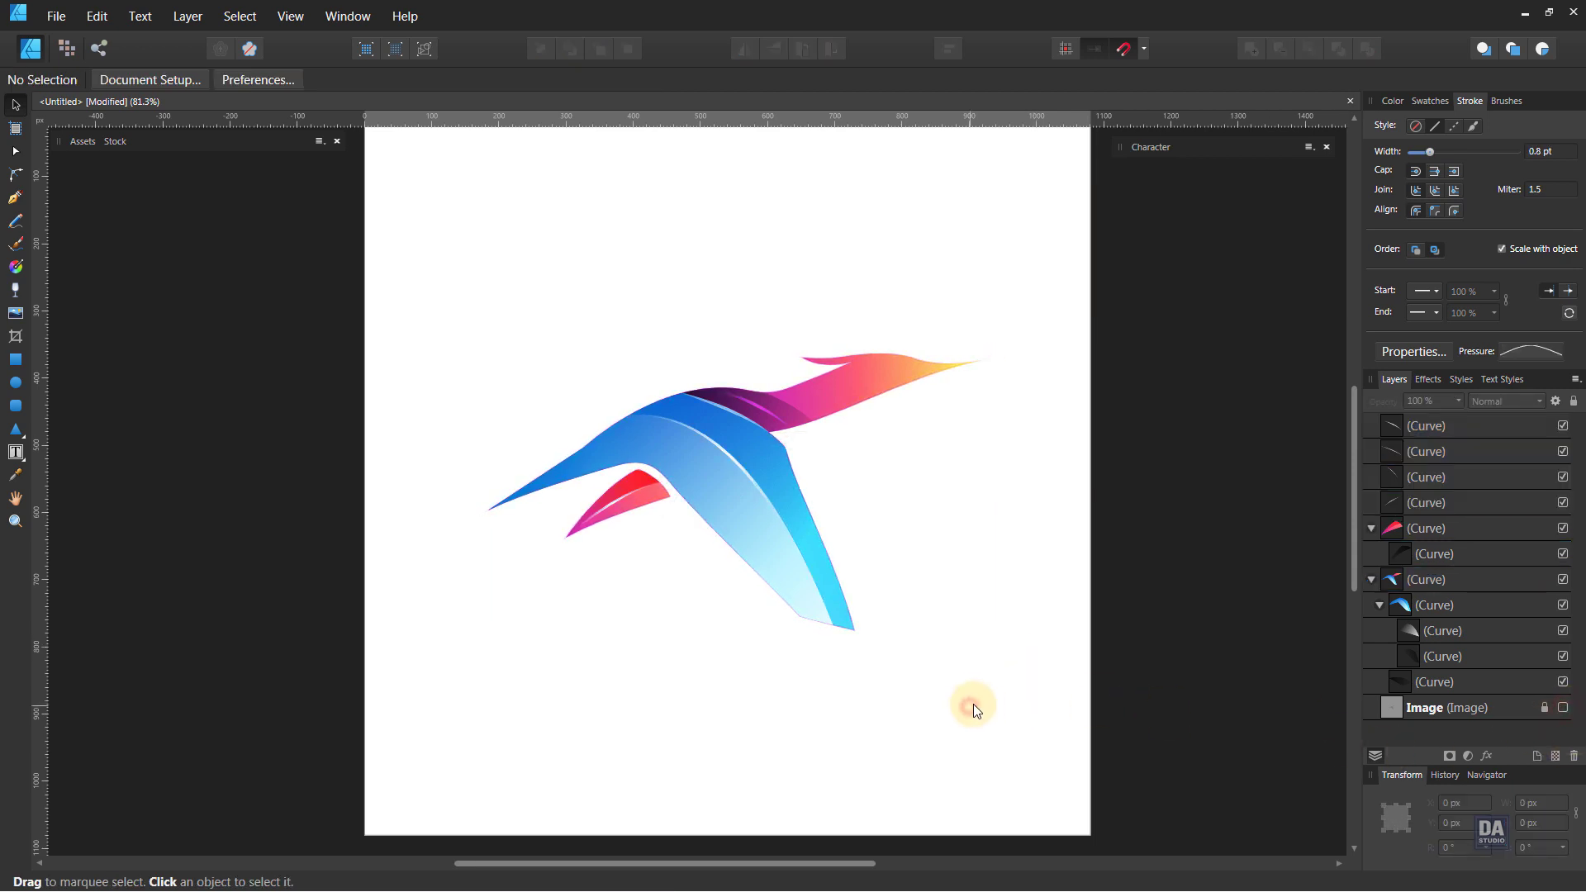
Fit the page in view, scale the whole bird down moderately about its centre, and deselect it
{"action": "key", "text": "ctrl+0"}
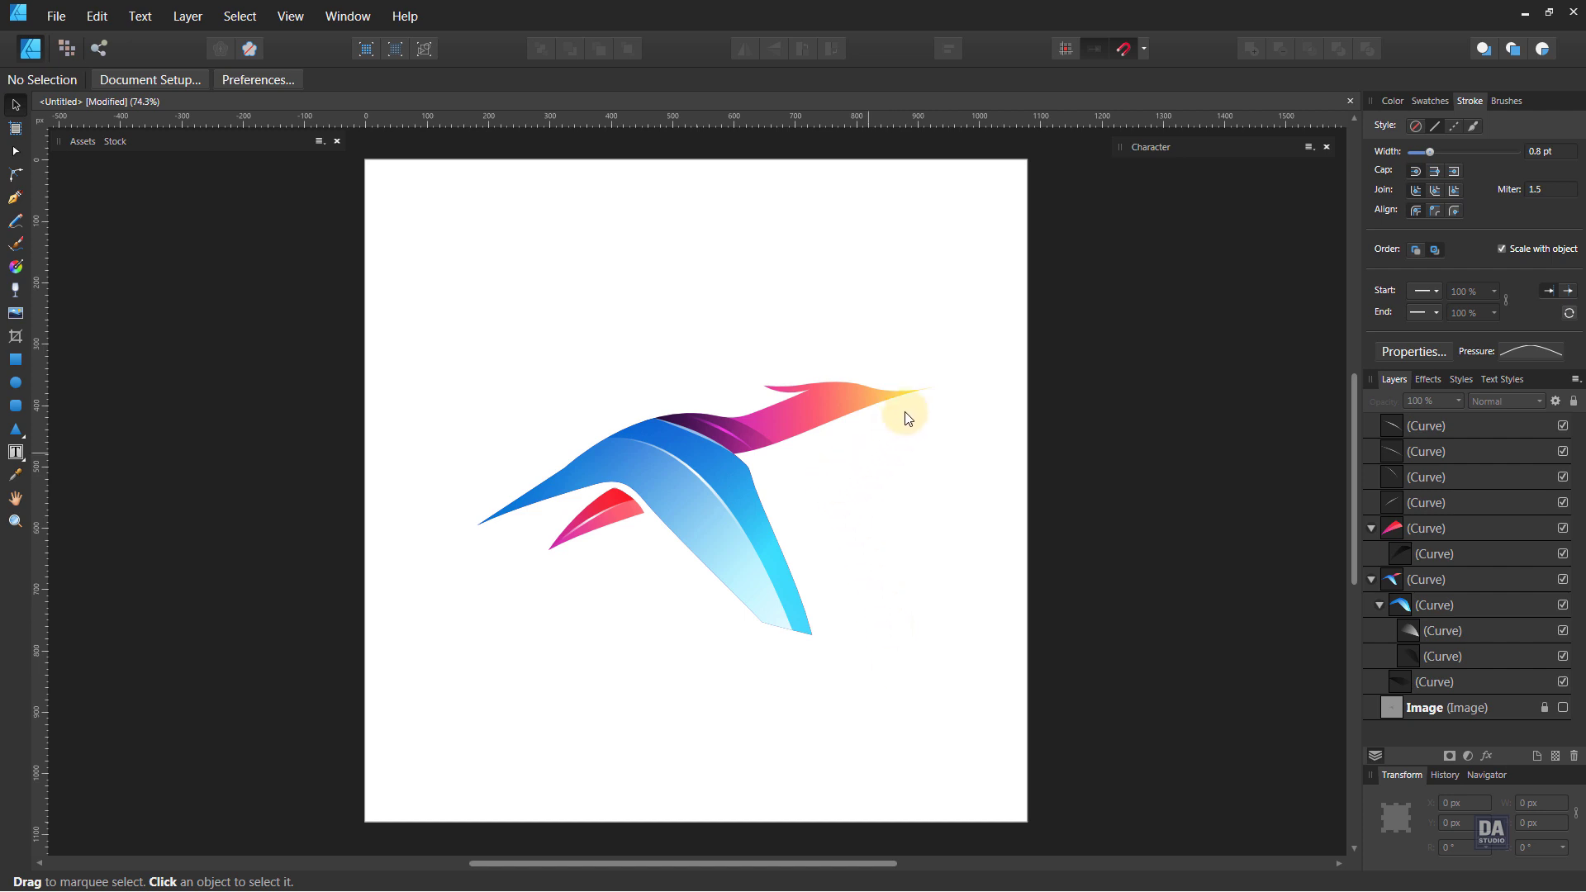
{"action": "left_click_drag", "start_coordinate": [968, 326], "coordinate": [407, 708]}
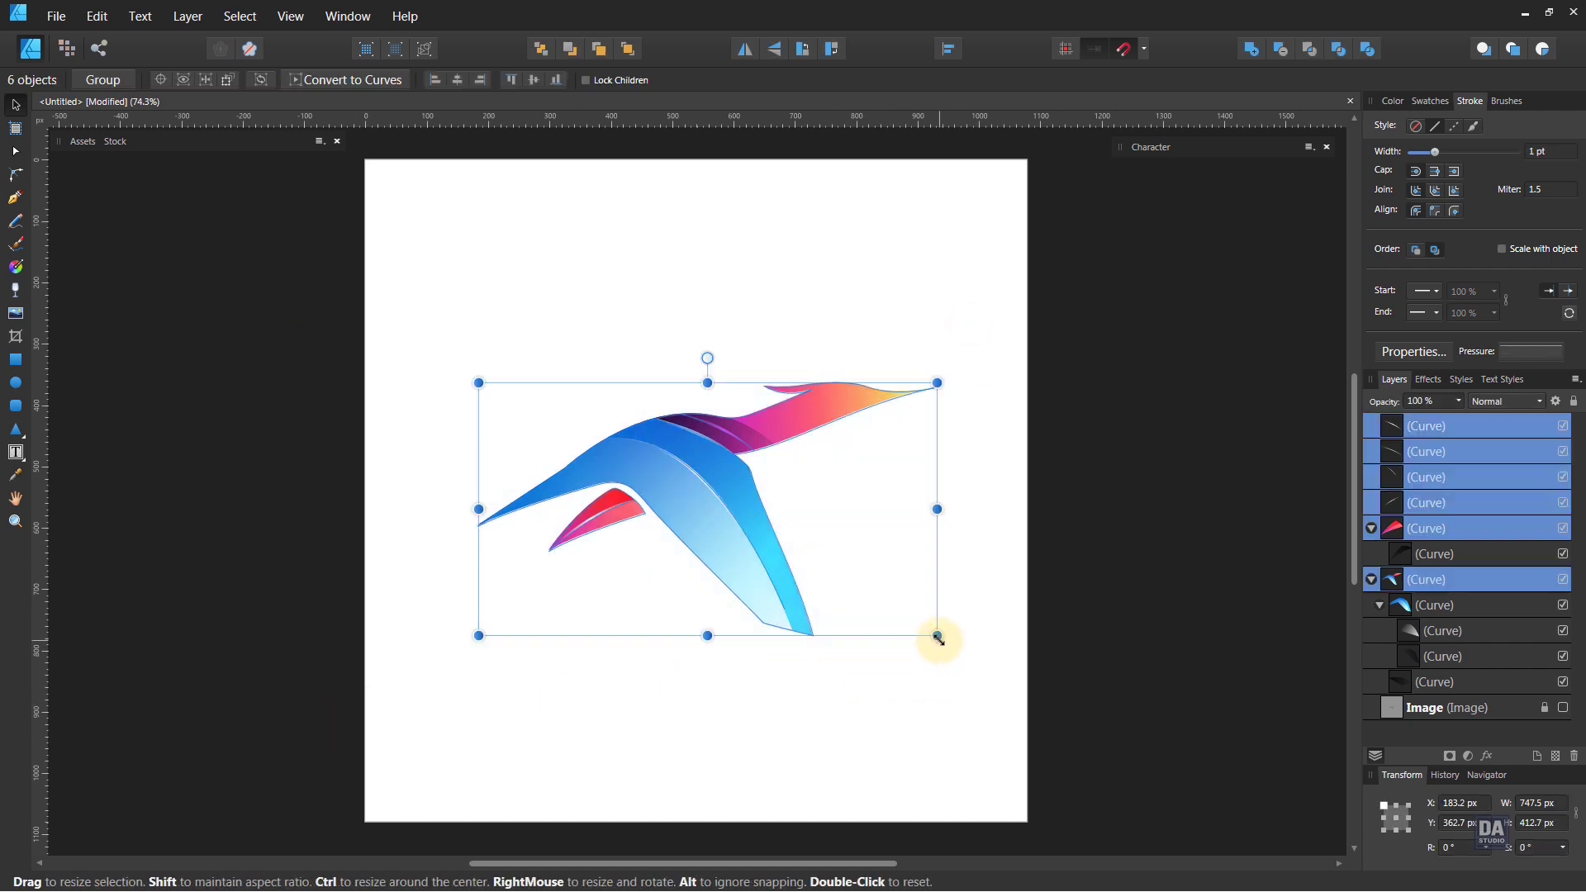
{"action": "left_click_drag", "start_coordinate": [936, 635], "coordinate": [885, 609]}
{"action": "left_click", "coordinate": [905, 670]}
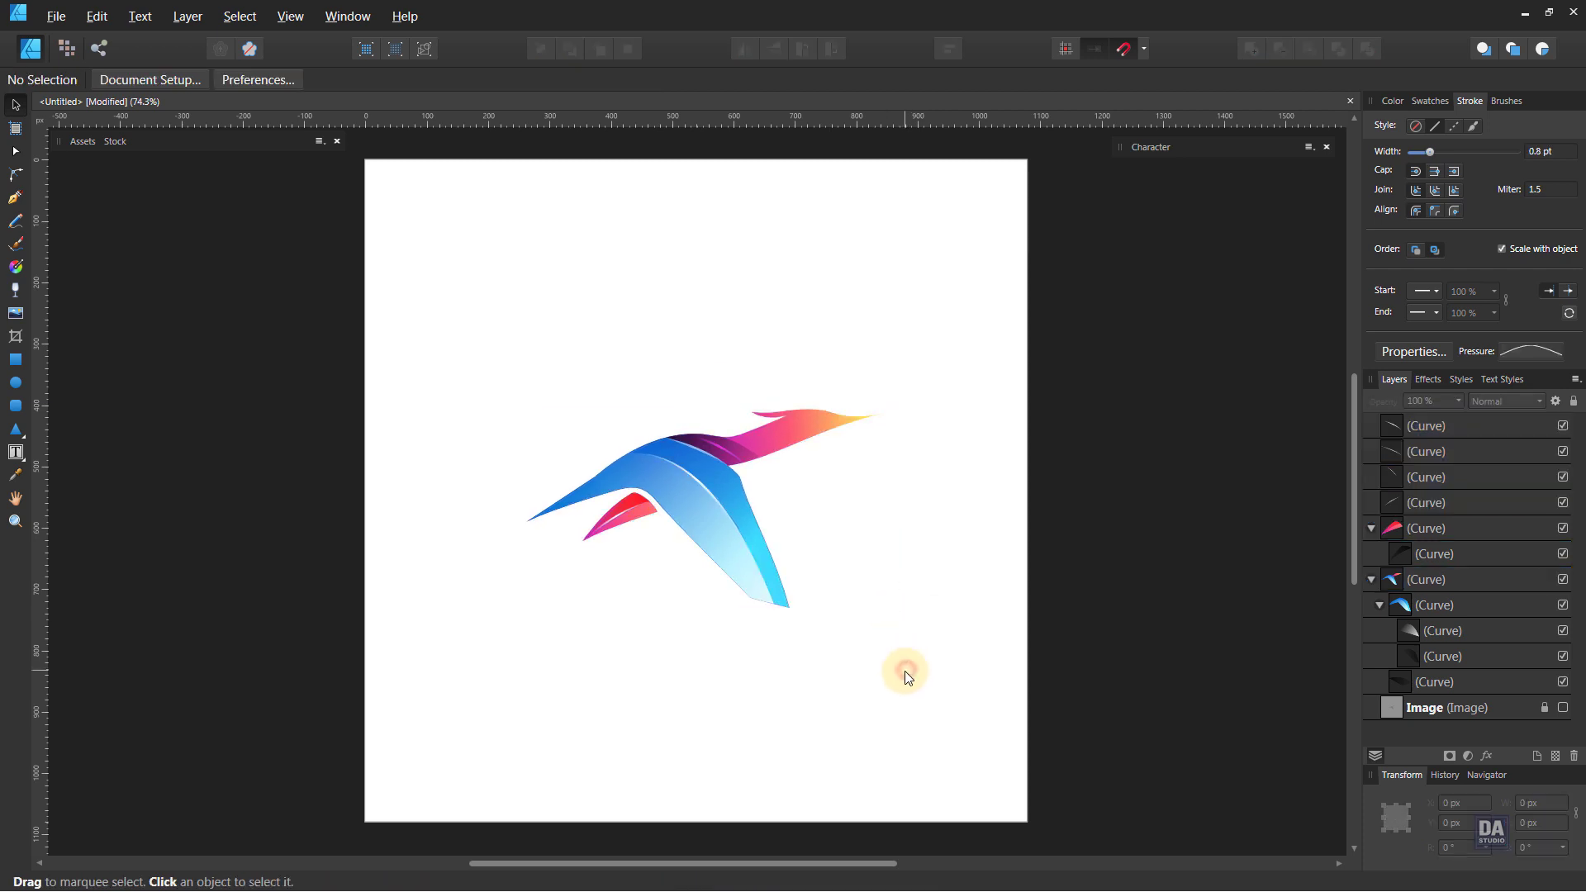
Draw a circle about 712 px in diameter centred on the bird
{"action": "left_click", "coordinate": [15, 383]}
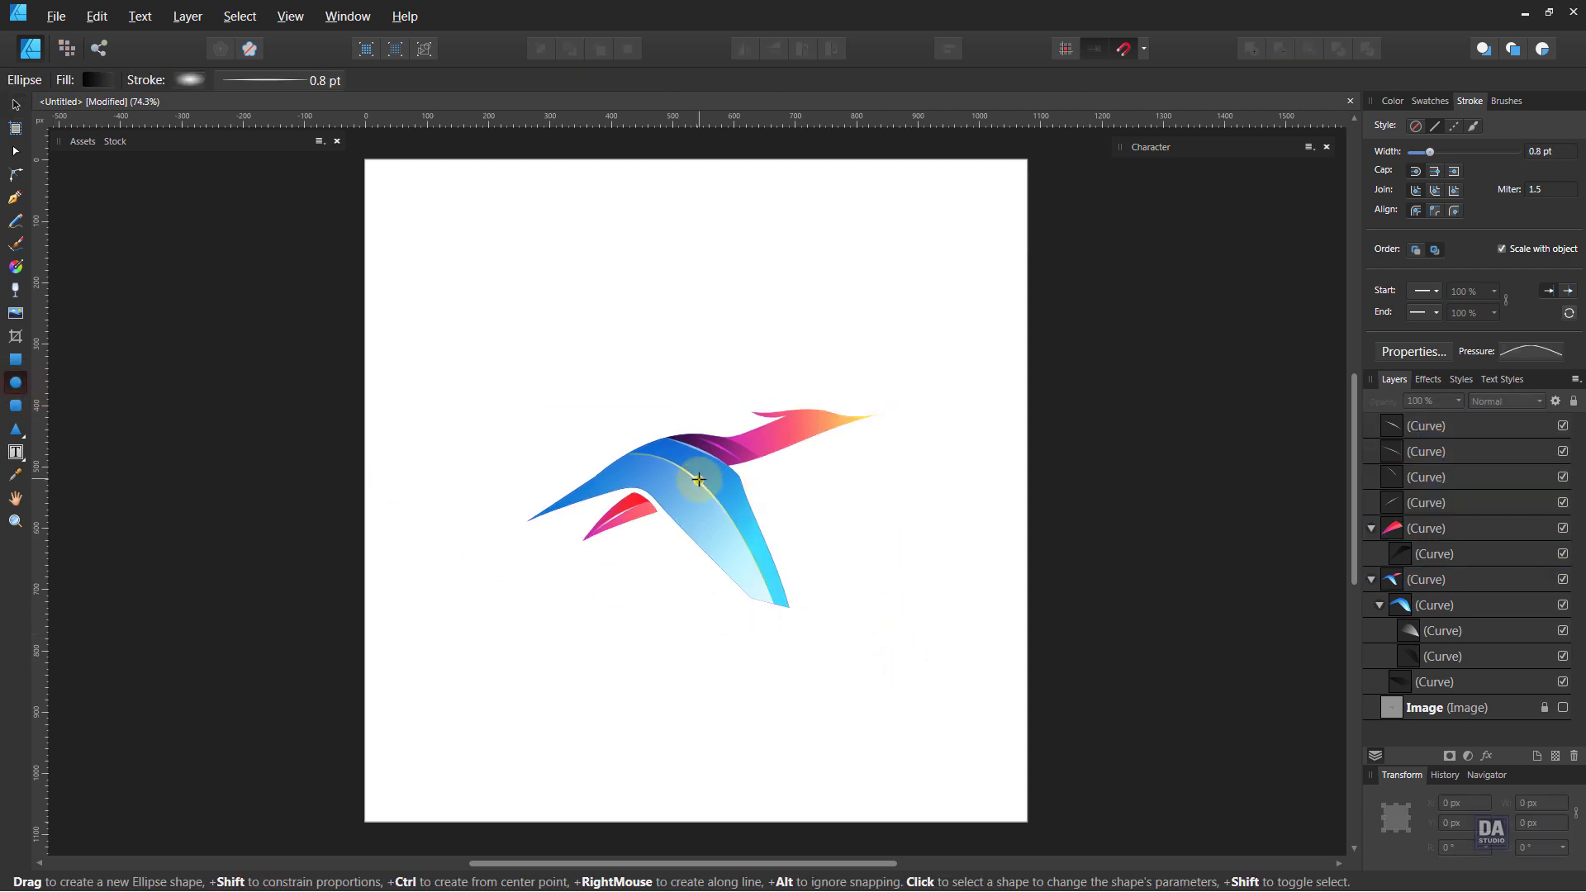
{"action": "left_click_drag", "start_coordinate": [698, 479], "coordinate": [953, 662]}
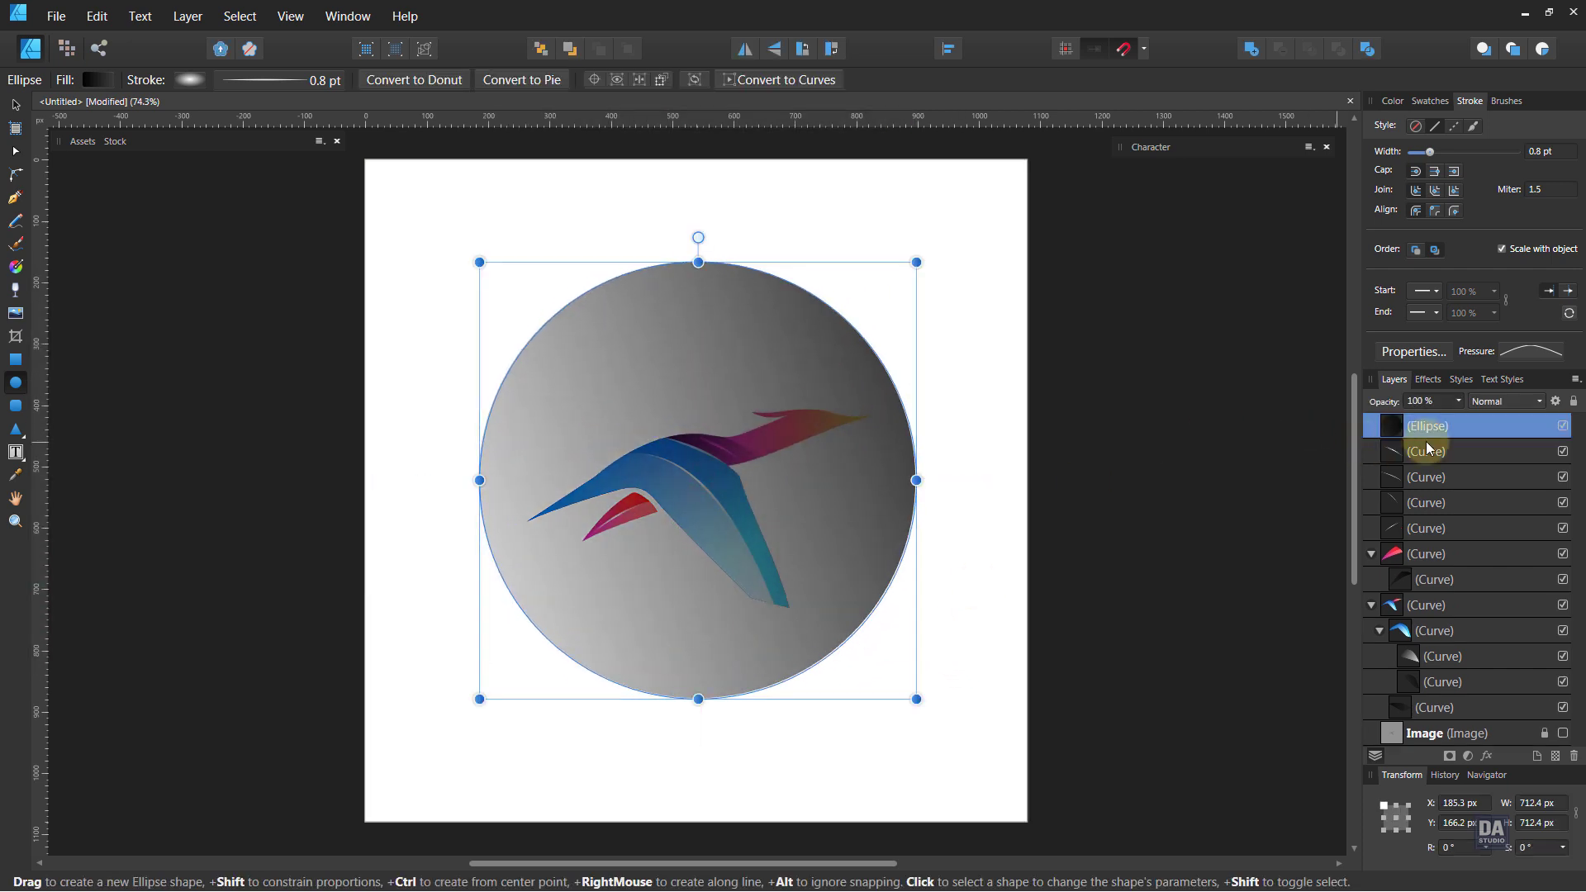
Collapse the bird's layer groups and move the circle to the very back of the layer stack, behind the bird
{"action": "left_click", "coordinate": [1370, 560]}
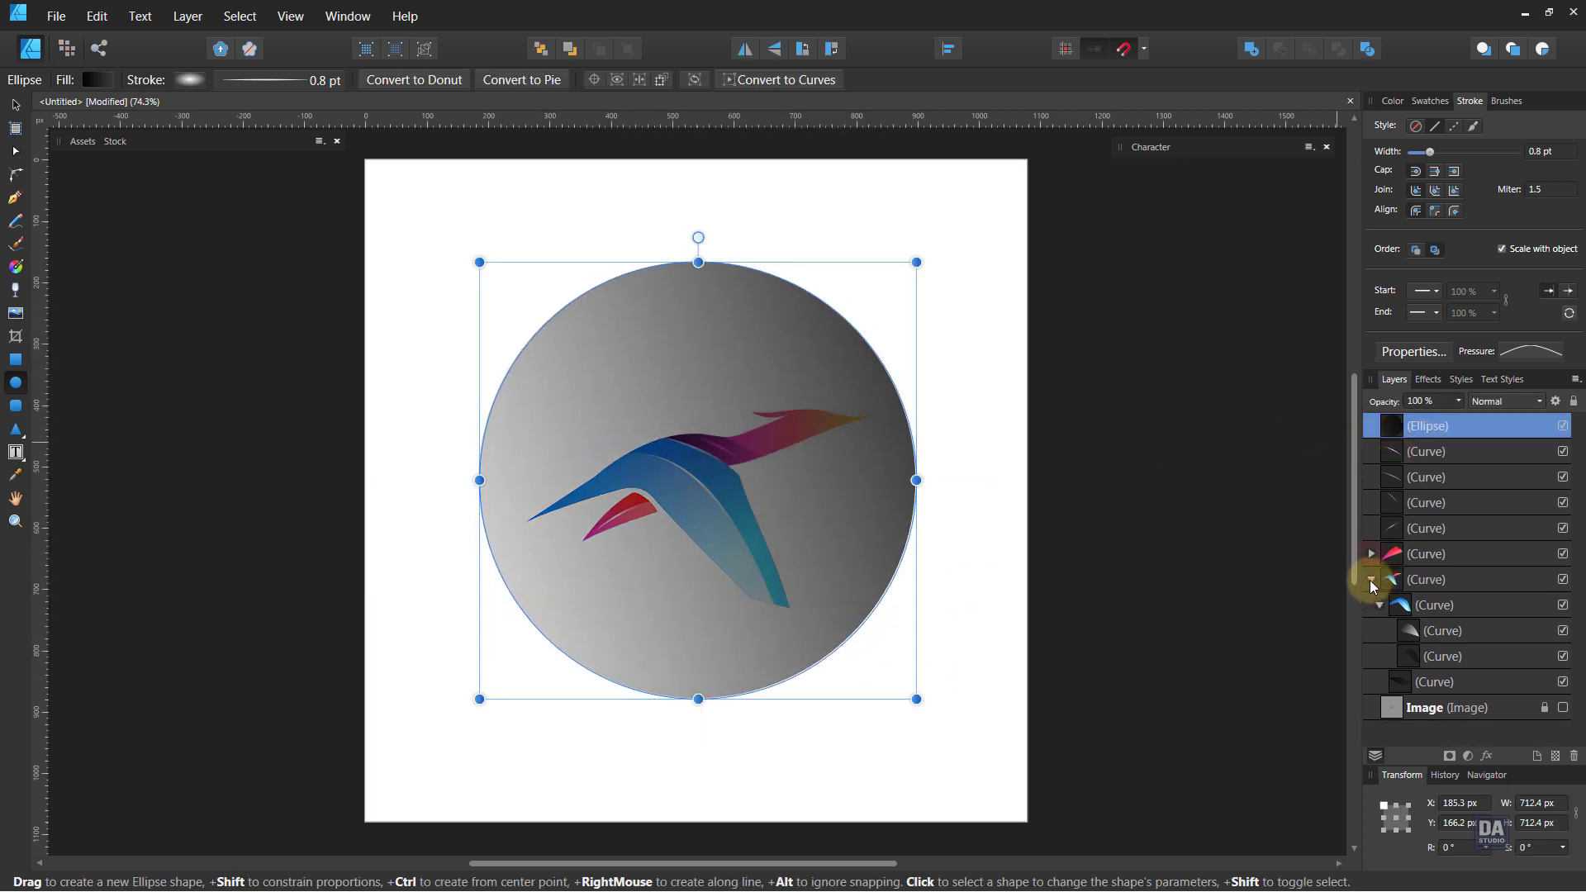
{"action": "left_click", "coordinate": [1370, 580]}
{"action": "left_click_drag", "start_coordinate": [1480, 428], "coordinate": [1462, 624]}
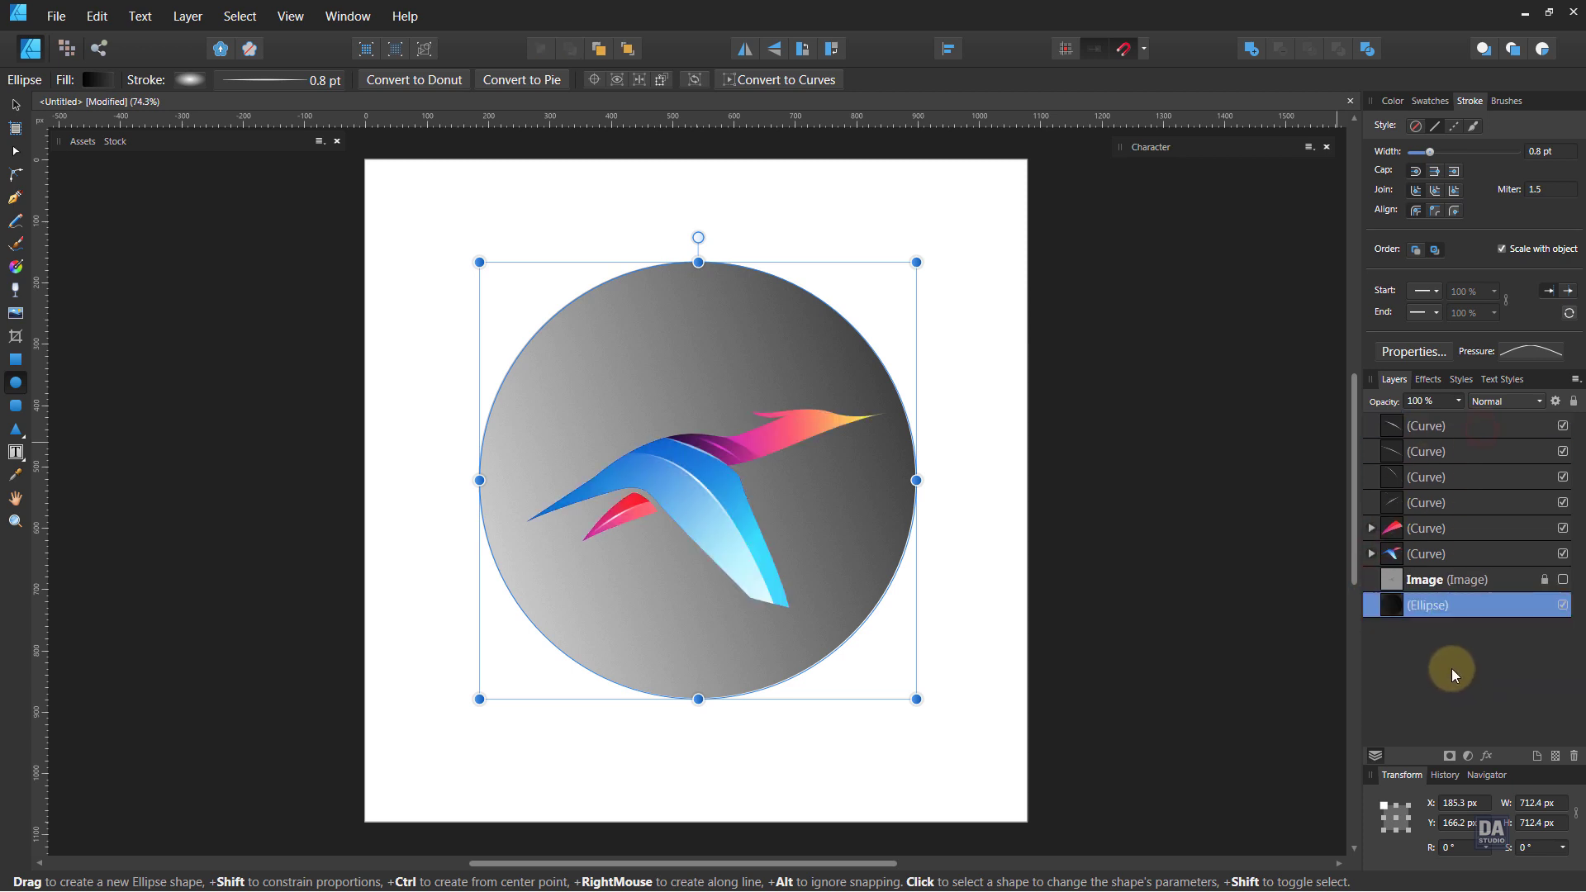
Fill the circle with solid white and remove its stroke
{"action": "left_click", "coordinate": [1432, 101]}
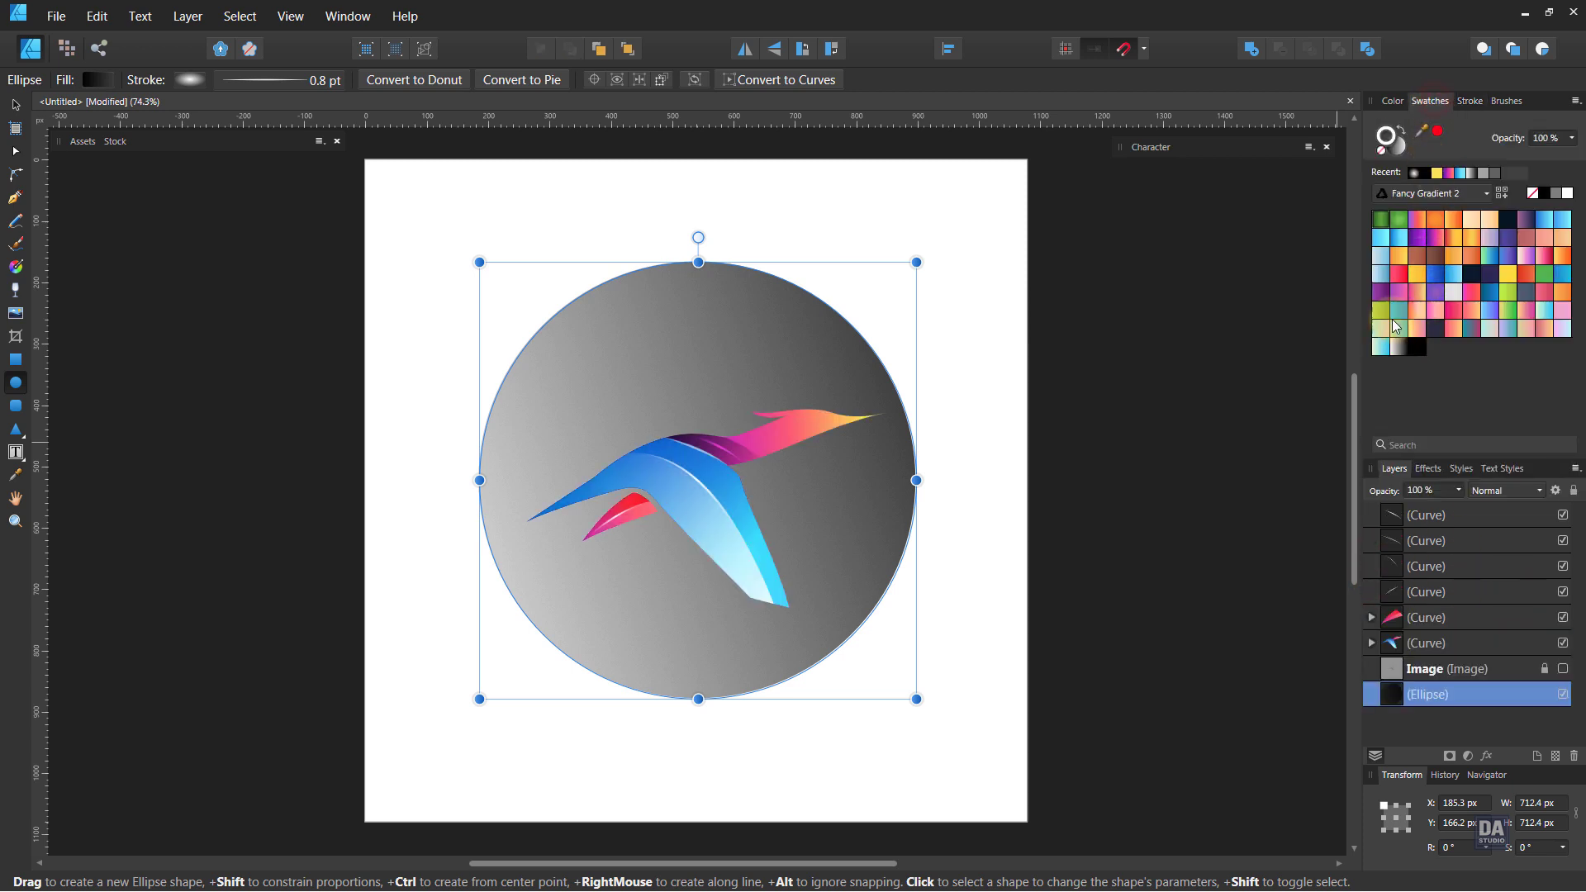
{"action": "left_click", "coordinate": [1567, 192]}
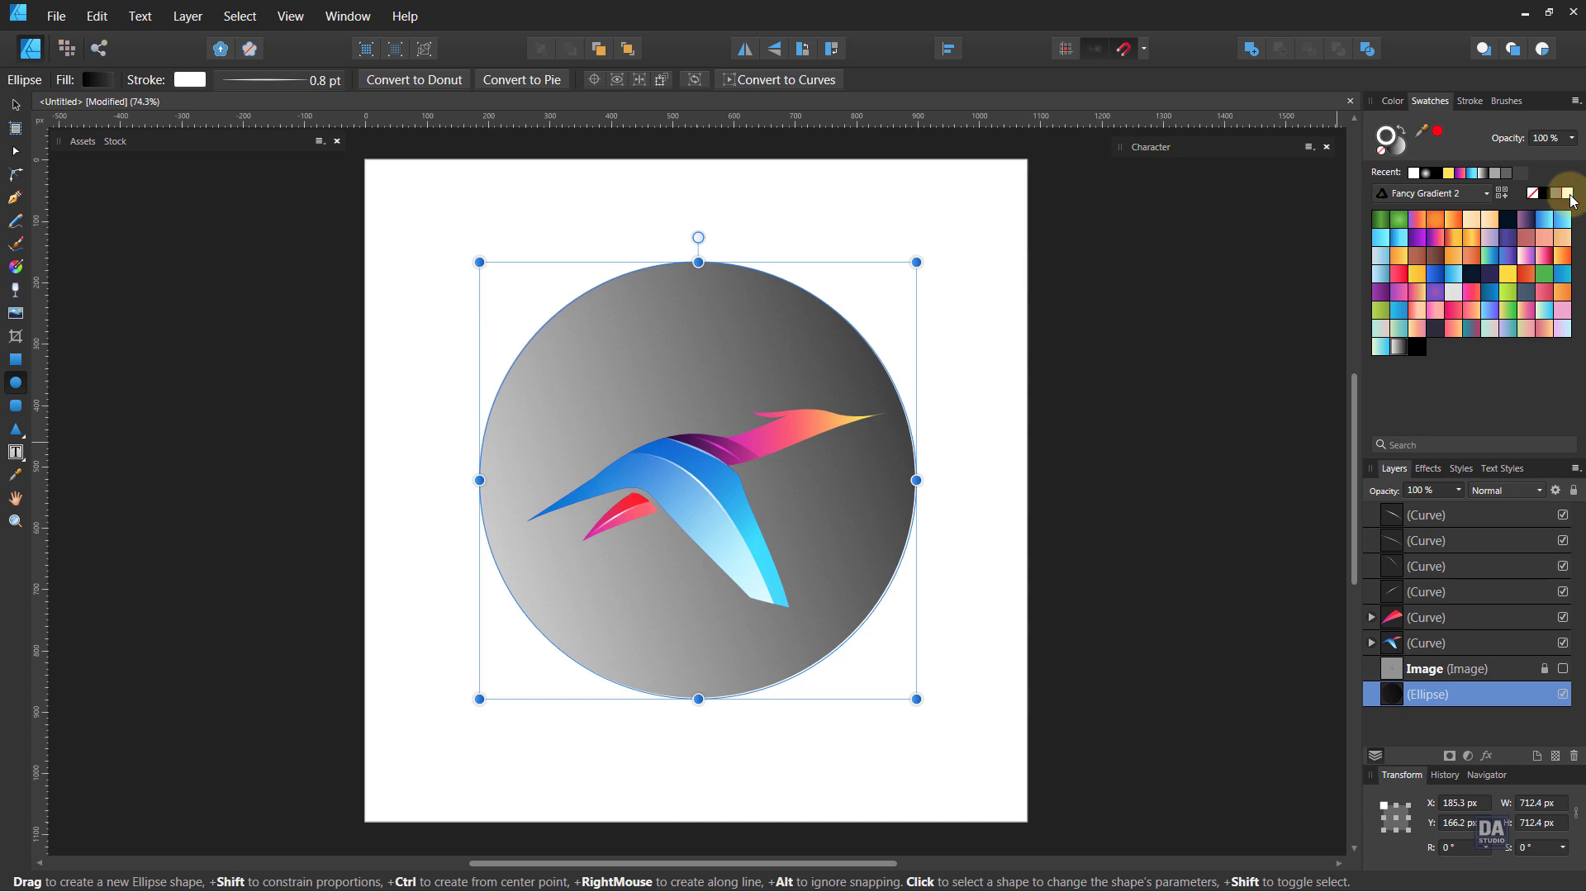
{"action": "key", "text": "x"}
{"action": "left_click", "coordinate": [1569, 195]}
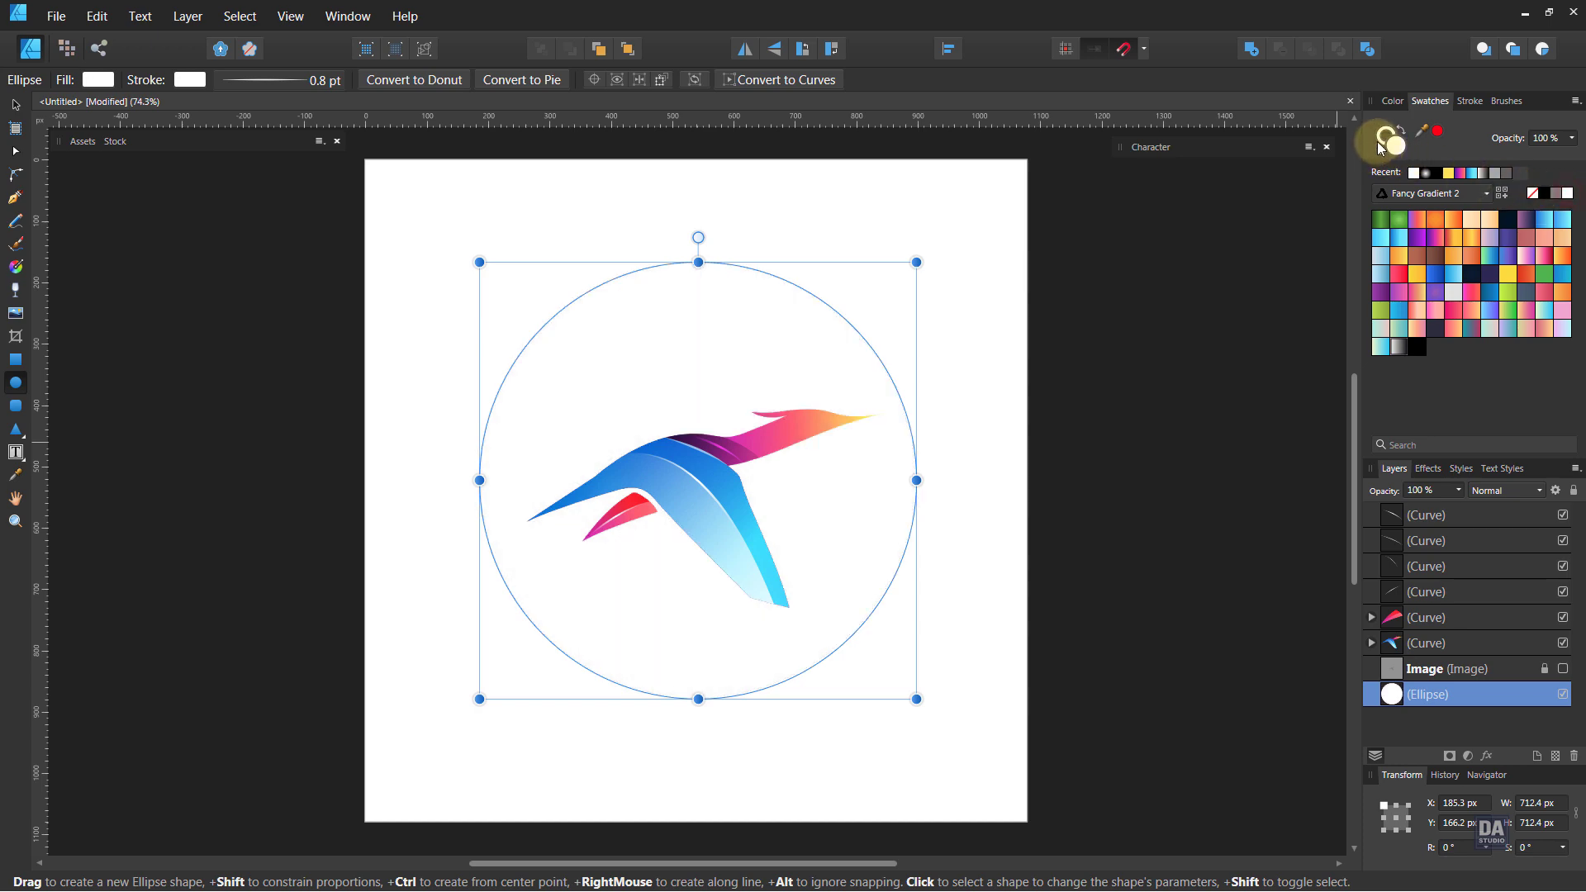
{"action": "left_click", "coordinate": [1381, 151]}
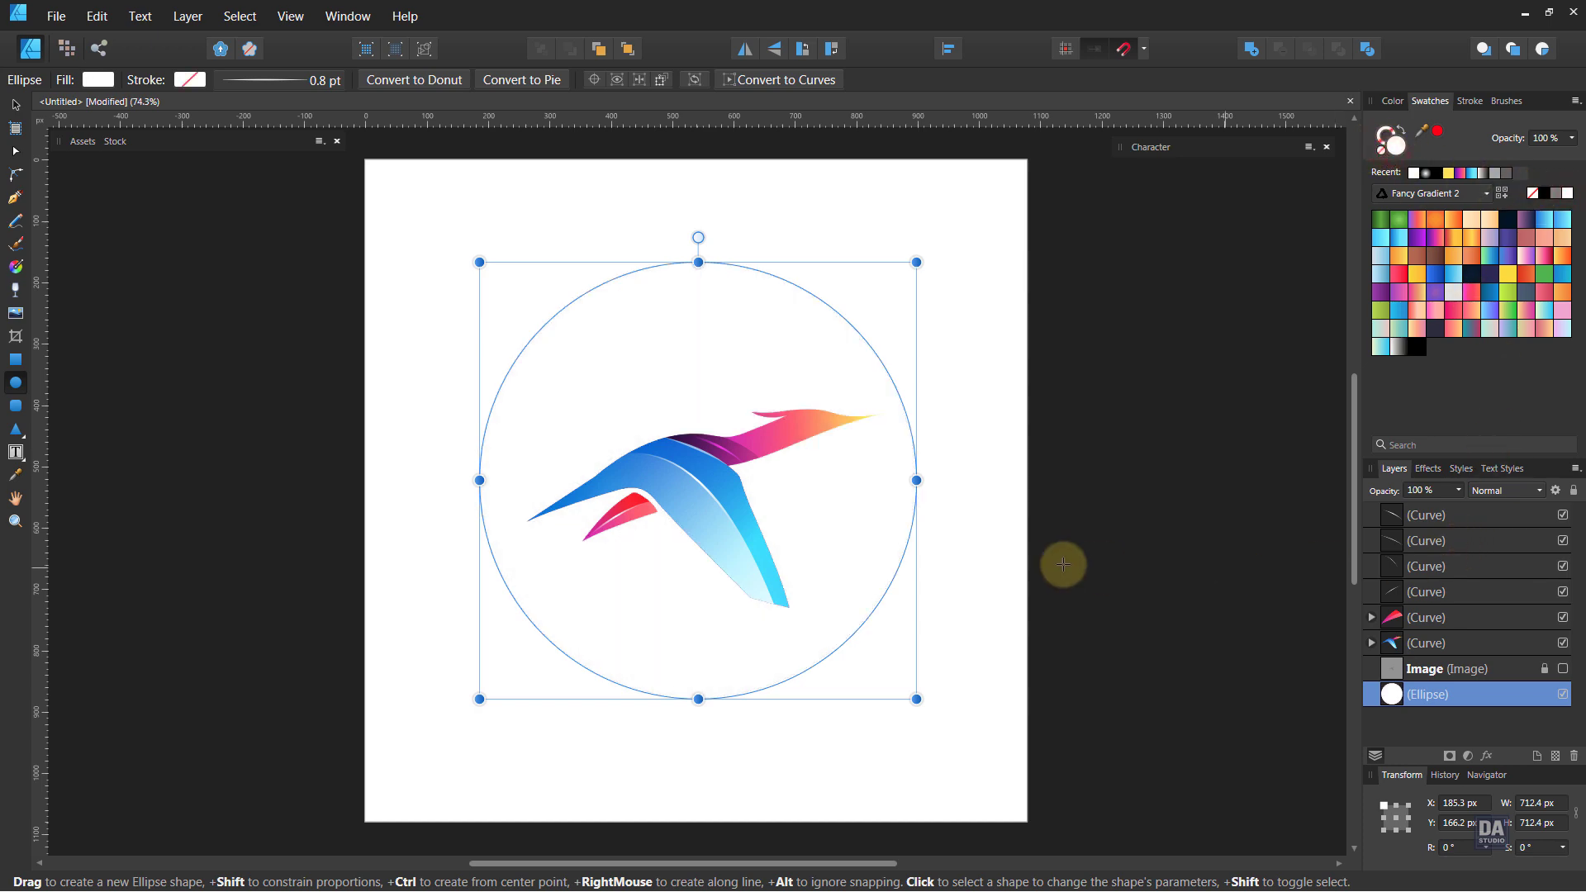
Cover the whole page with a 1080 by 1080 px black rectangle, place it behind the white circle, and deselect it
{"action": "key", "text": "m"}
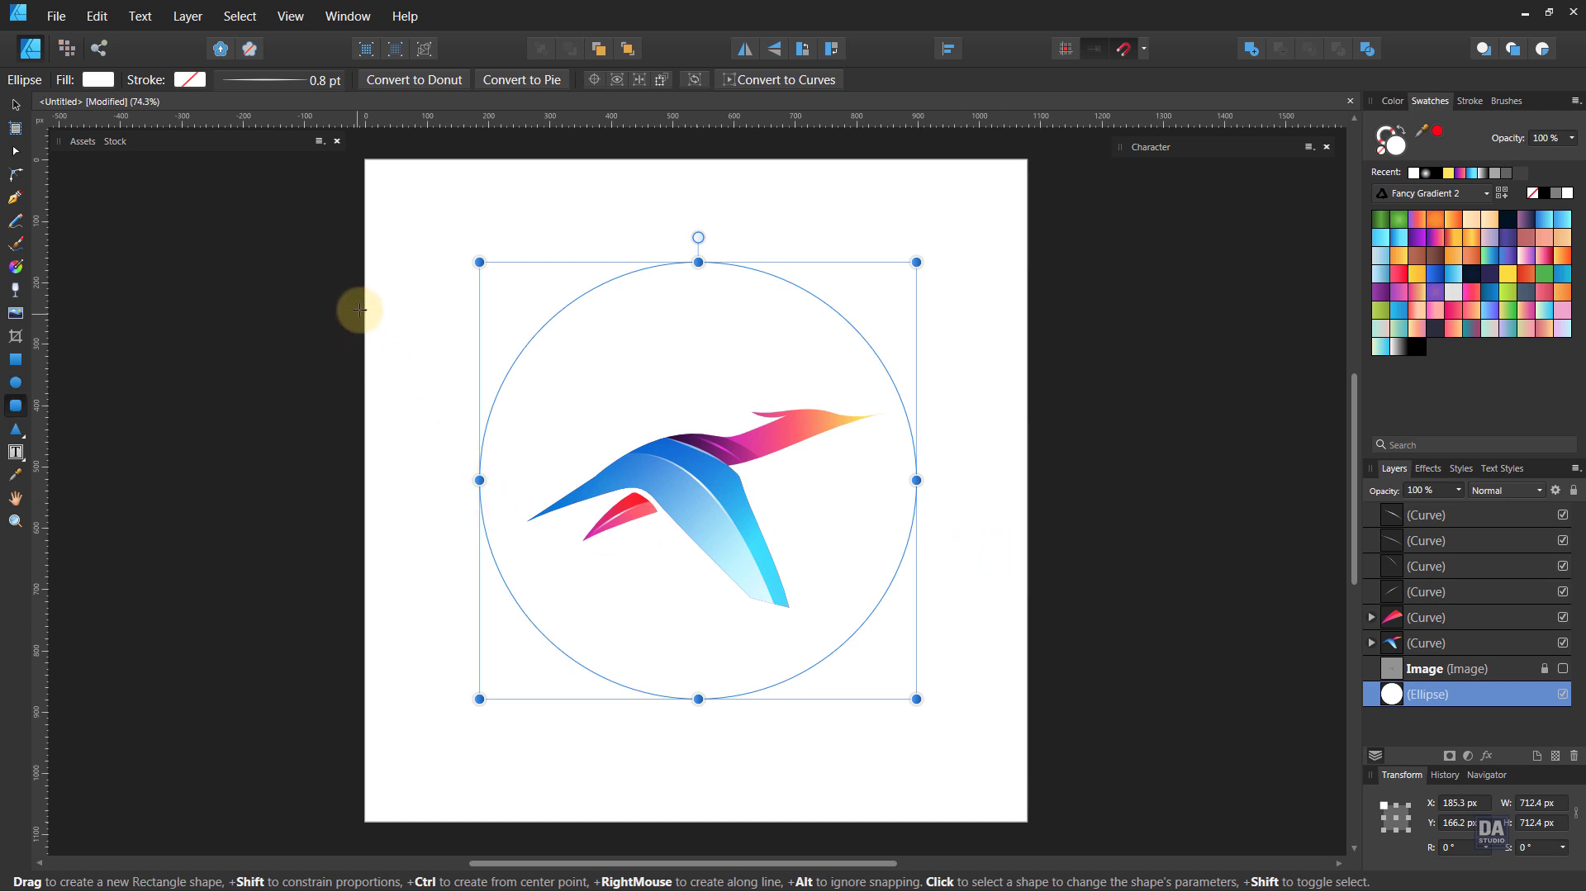
{"action": "left_click_drag", "start_coordinate": [365, 159], "coordinate": [1025, 814]}
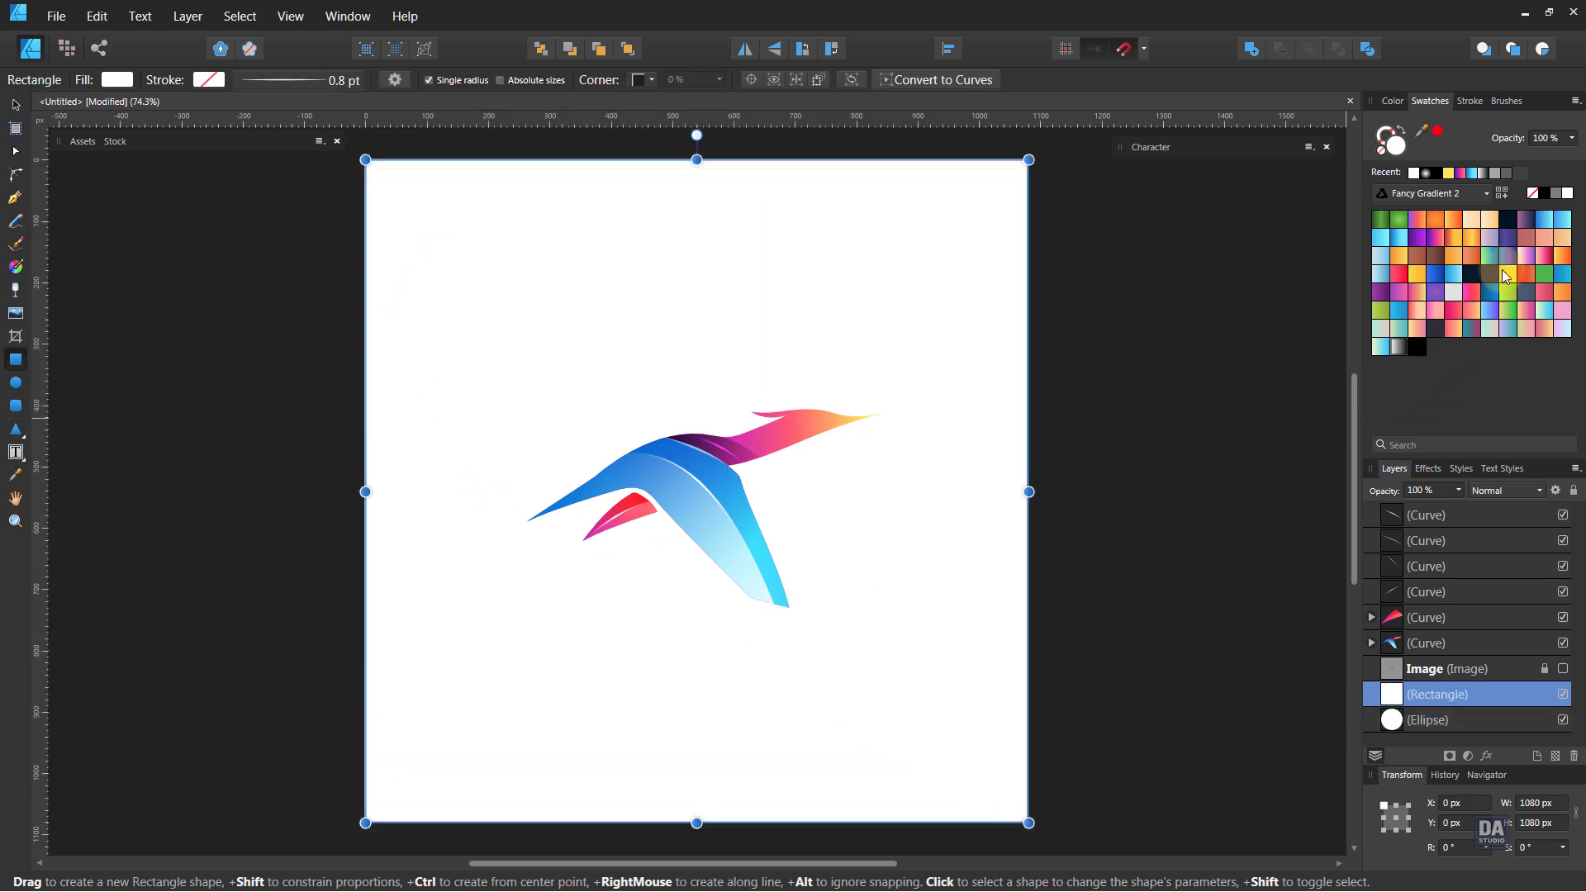
{"action": "left_click", "coordinate": [1545, 196]}
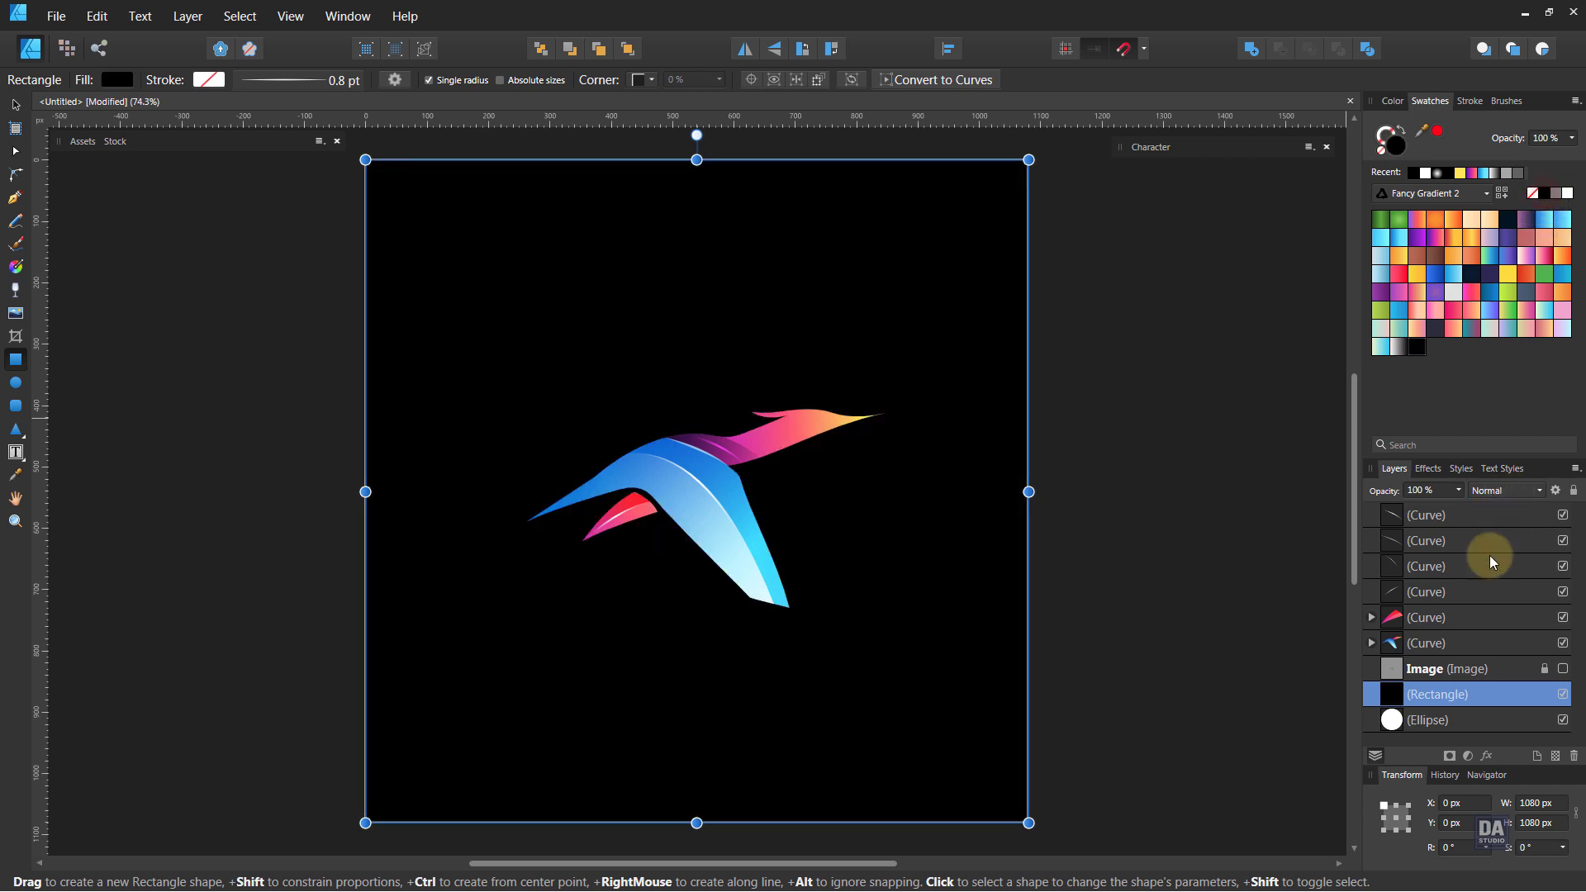
{"action": "left_click_drag", "start_coordinate": [1487, 698], "coordinate": [1478, 735]}
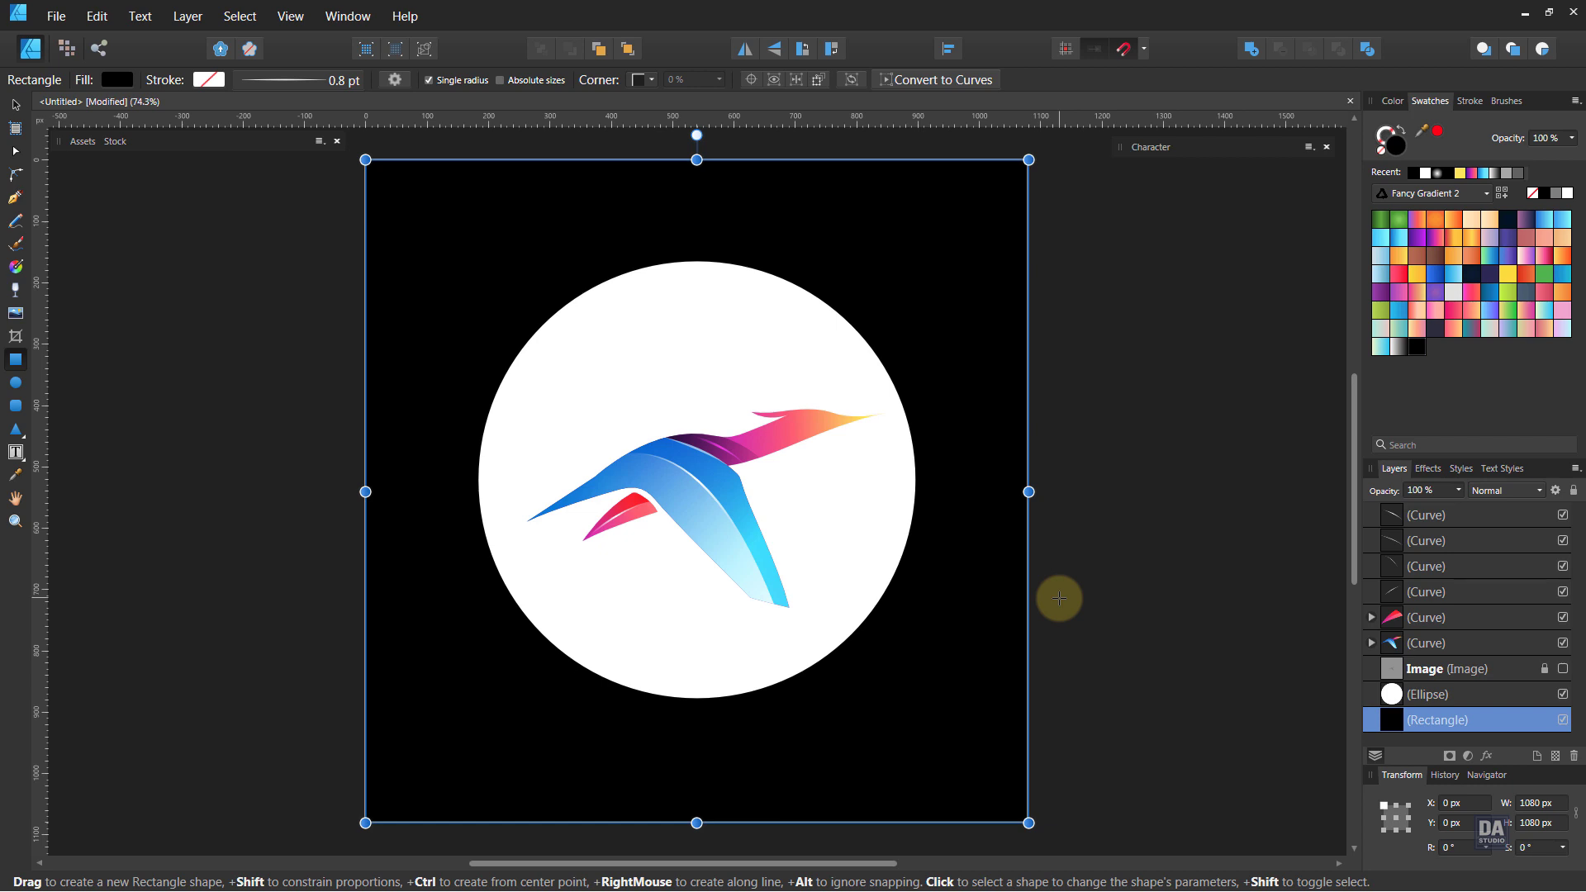
{"action": "key", "text": "v"}
{"action": "left_click", "coordinate": [1110, 596]}
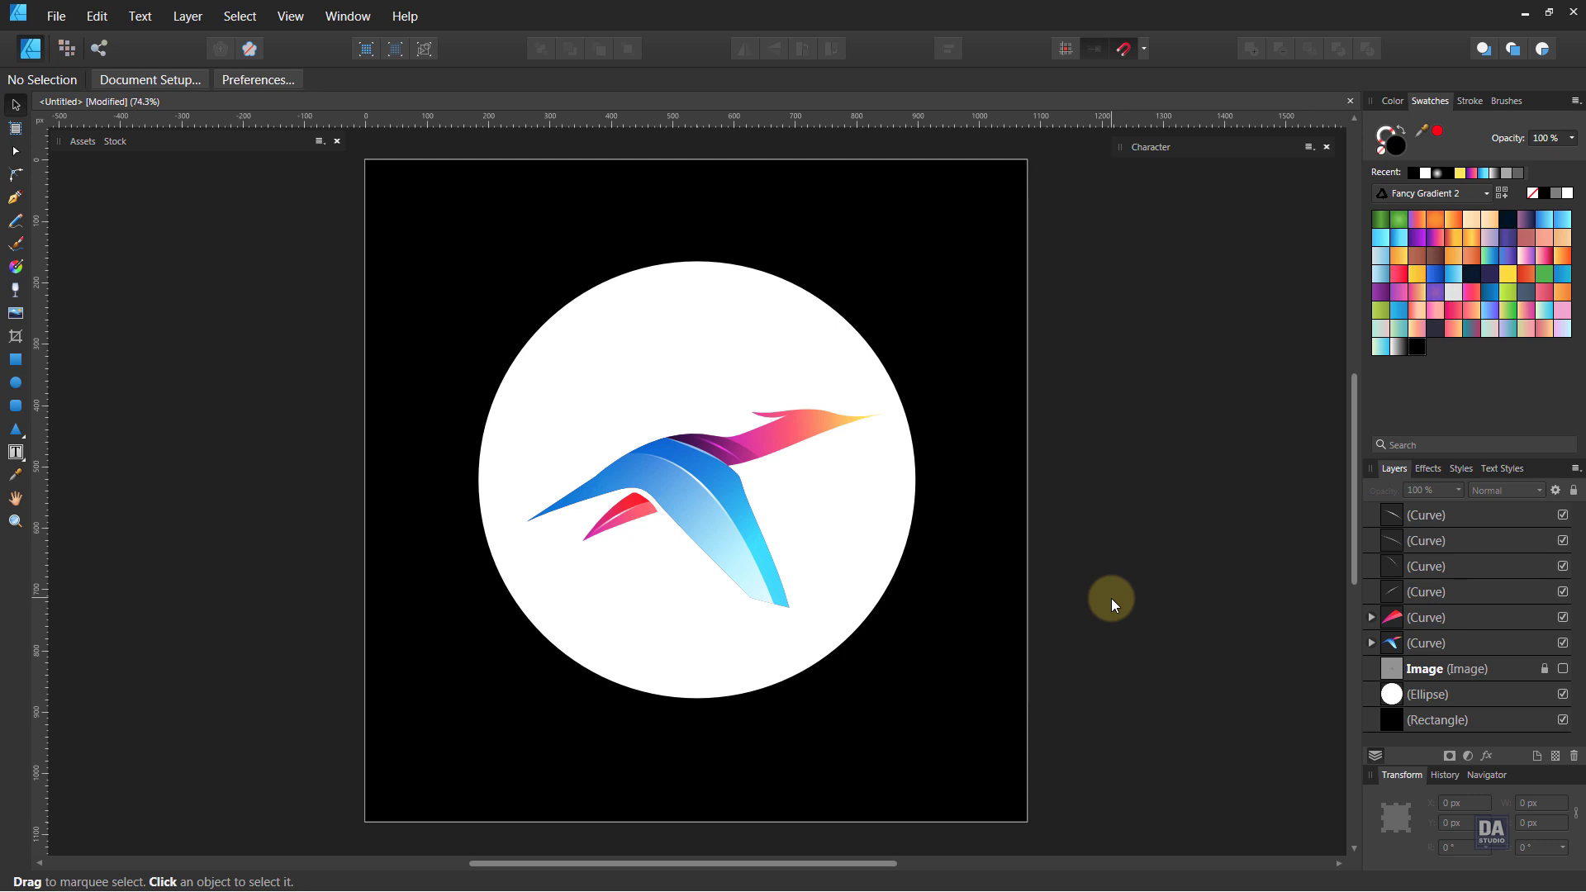
Give the bird's two main shapes, the large body and the small rear wing, a grey 0.4 pt outline, and deselect them
{"action": "left_click", "coordinate": [745, 508]}
{"action": "left_click", "coordinate": [617, 524], "text": "shift"}
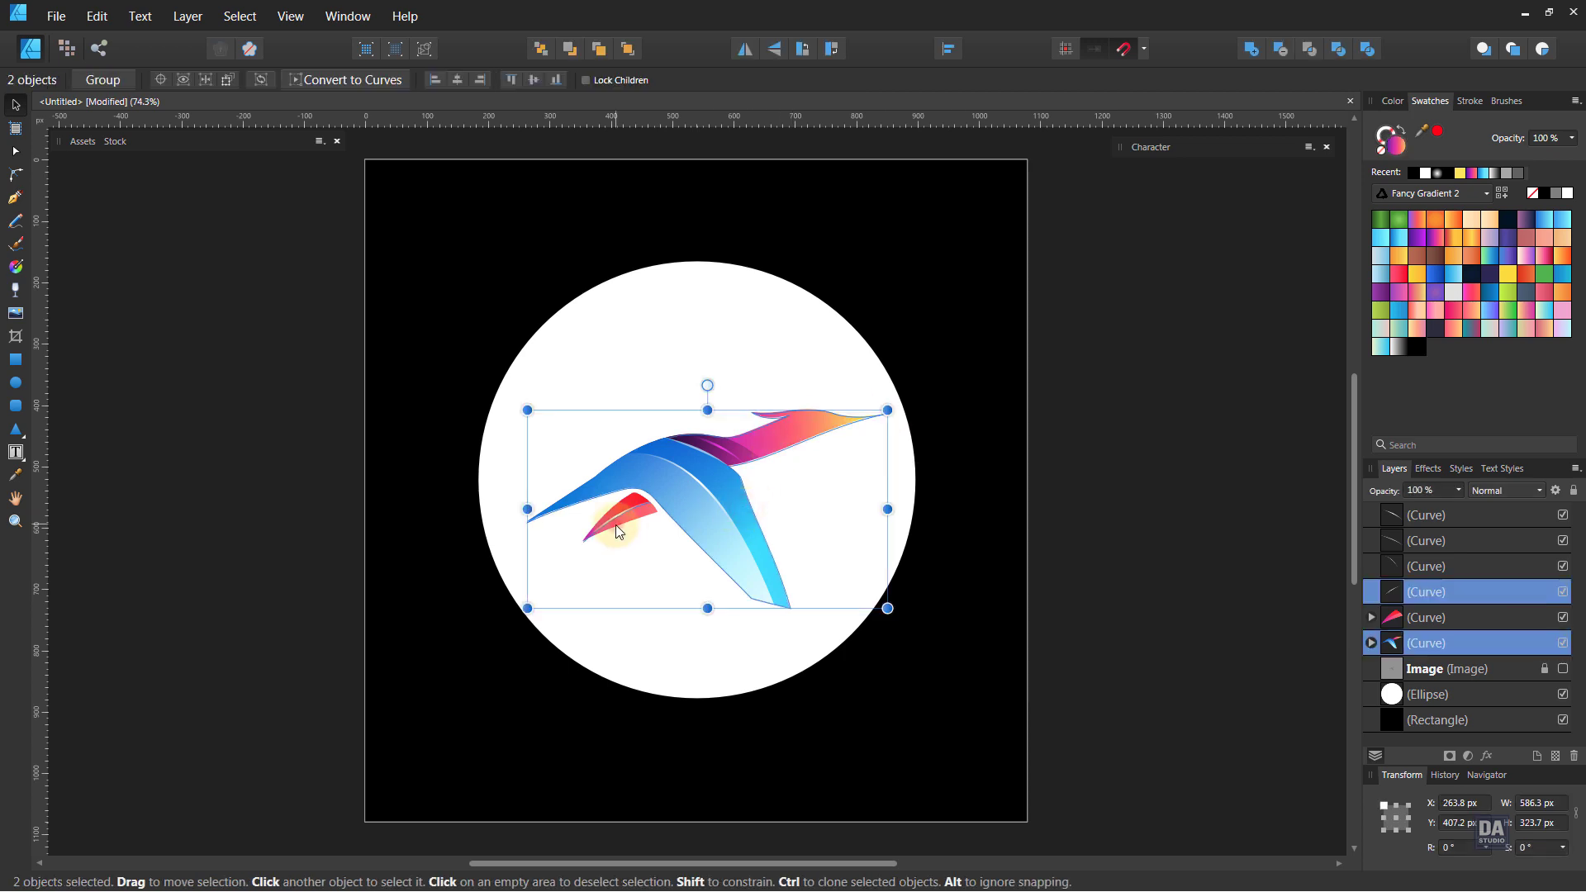
{"action": "left_click", "coordinate": [617, 524], "text": "shift"}
{"action": "left_click", "coordinate": [636, 521], "text": "shift"}
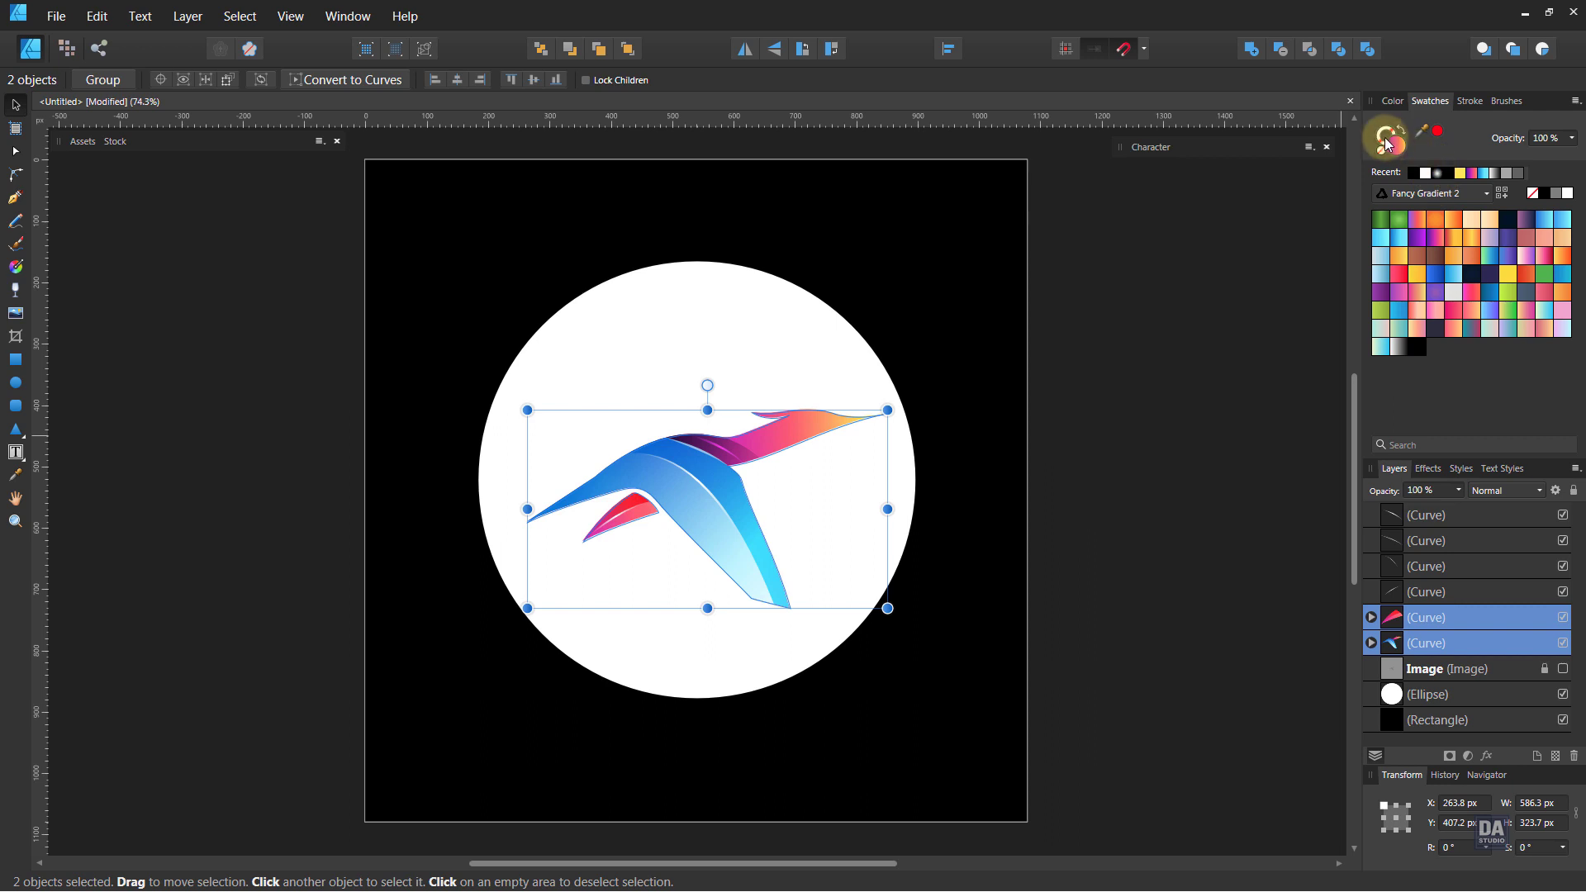
{"action": "left_click", "coordinate": [1556, 197]}
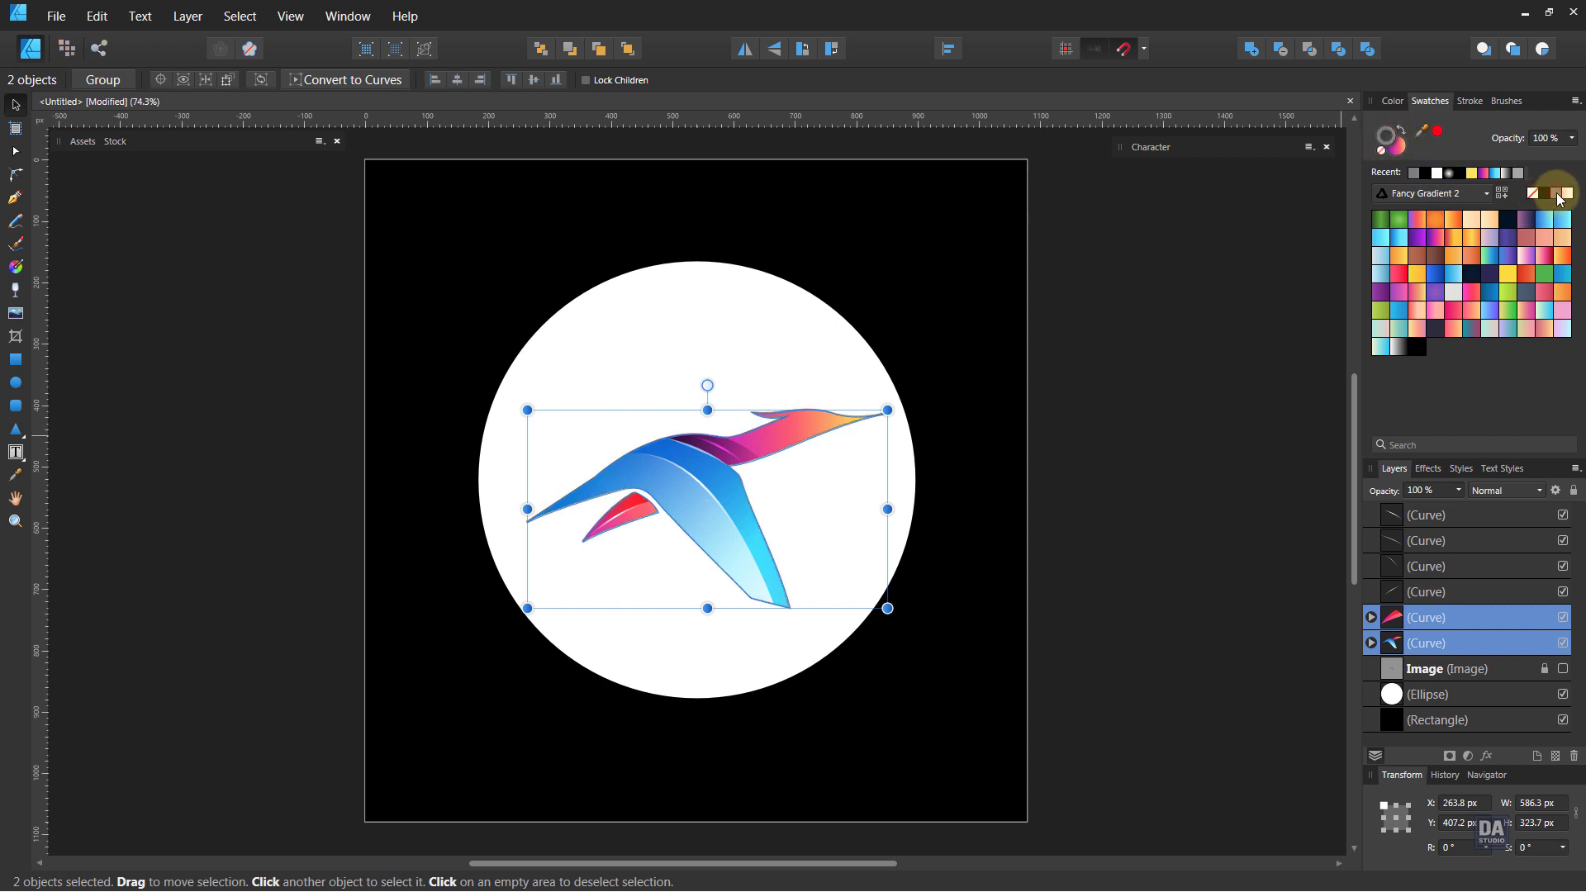
{"action": "left_click", "coordinate": [1471, 101]}
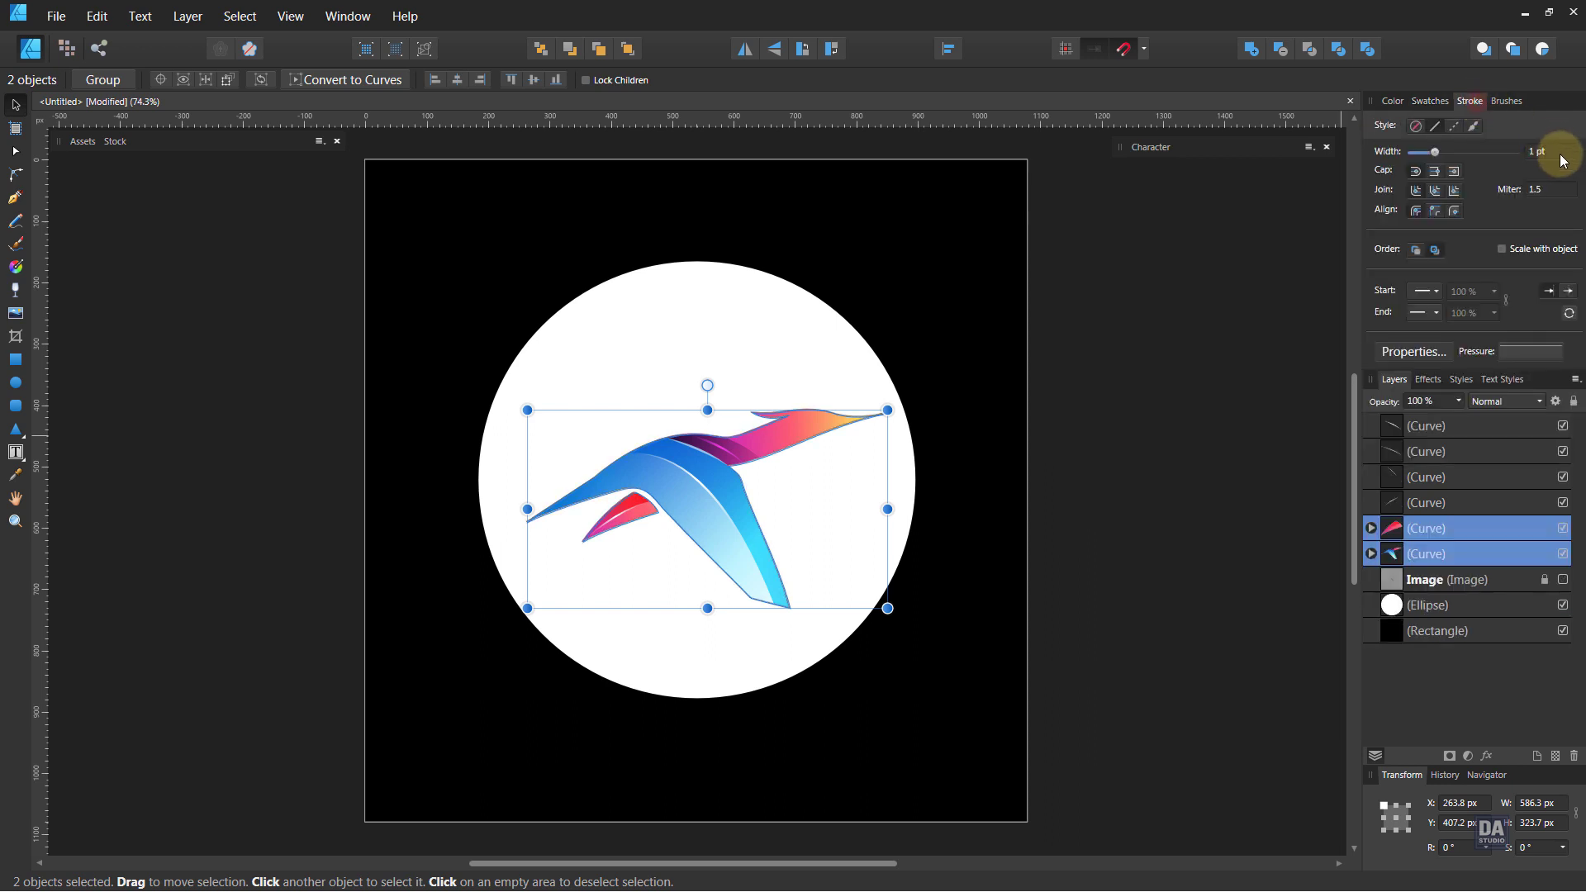
{"action": "scroll", "coordinate": [1554, 154], "scroll_direction": "up", "scroll_amount": 4}
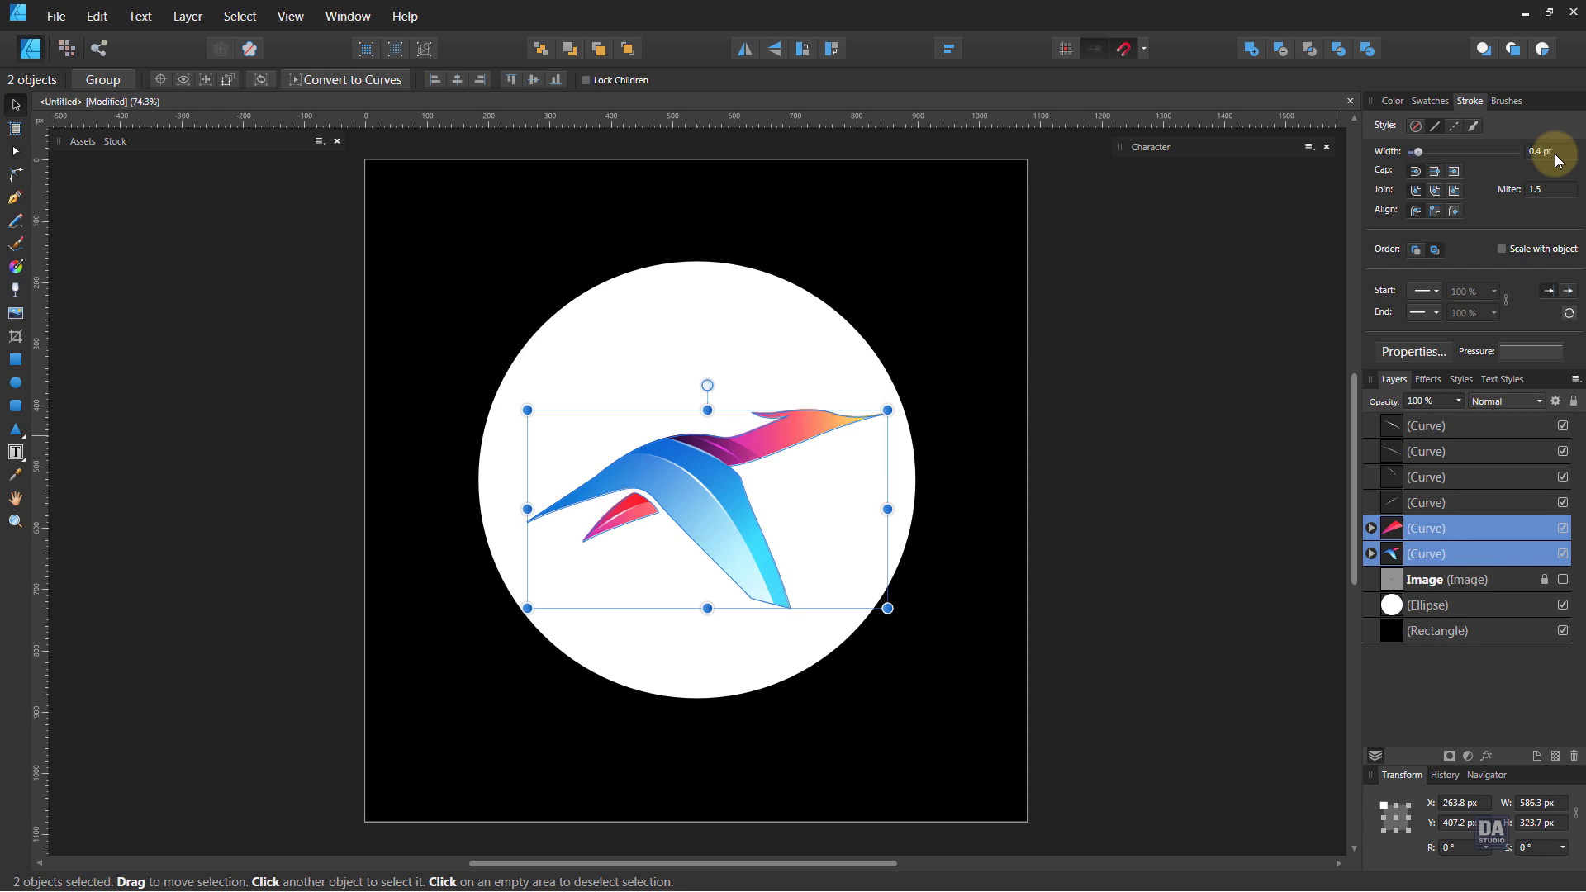
{"action": "left_click", "coordinate": [1226, 452]}
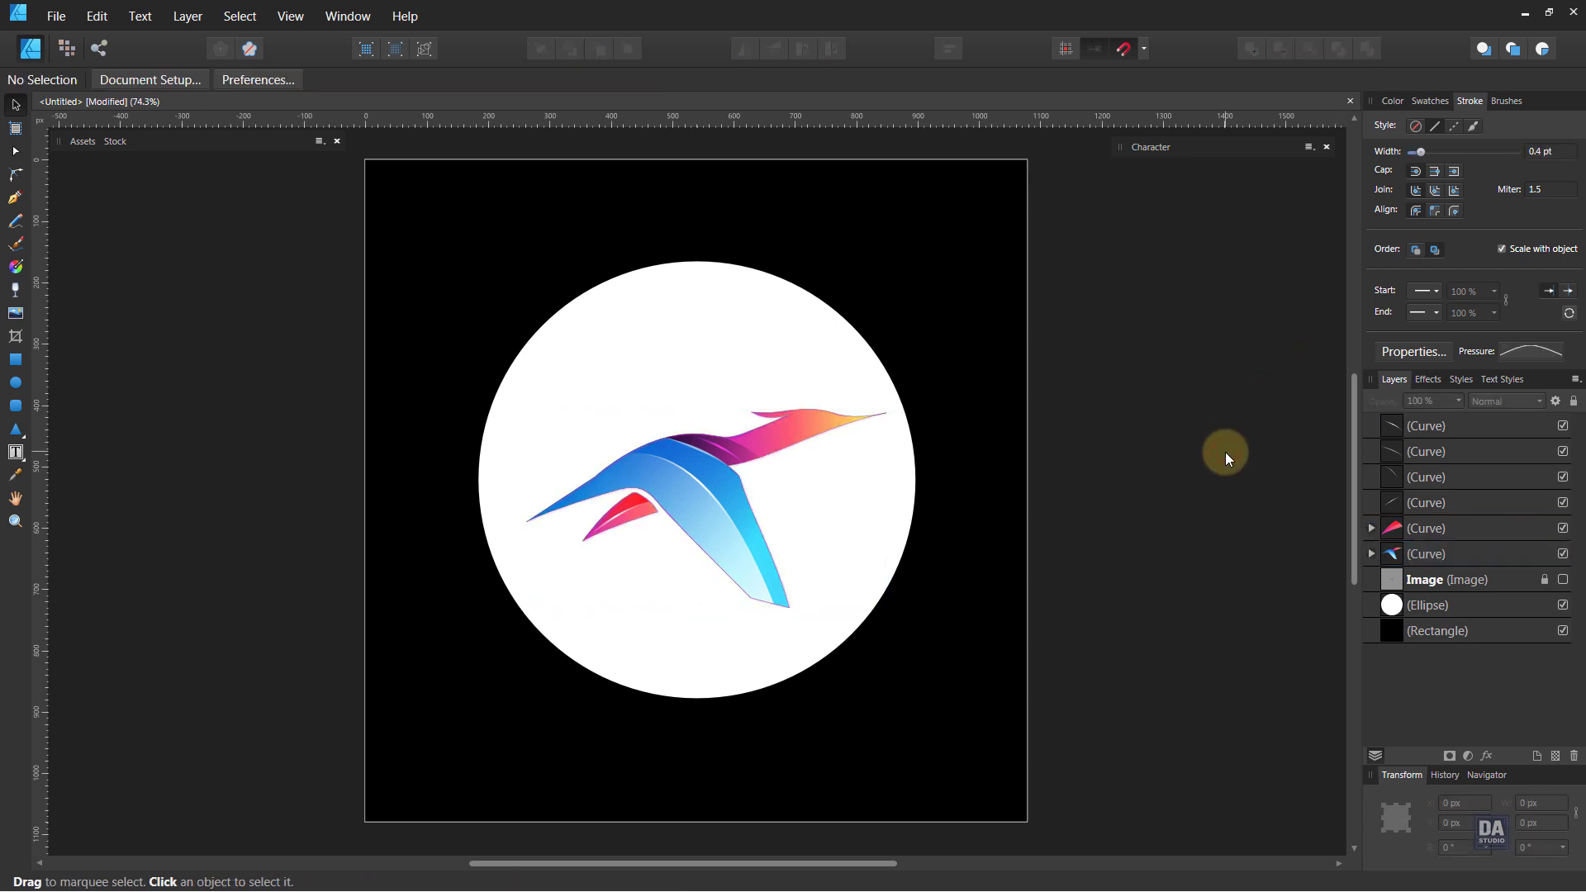